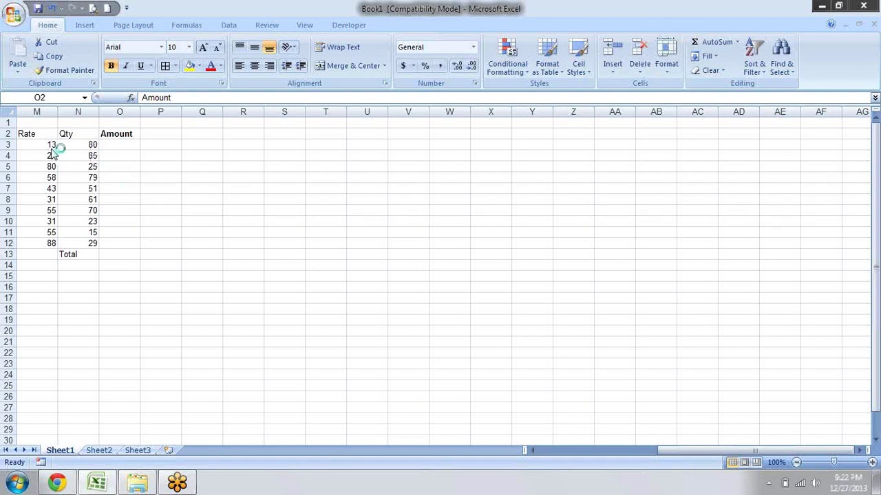
Step: Enter =M3*N3 in O3 and fill it down to O12 as the Rate times Qty amounts
{"action": "left_click", "coordinate": [123, 253]}
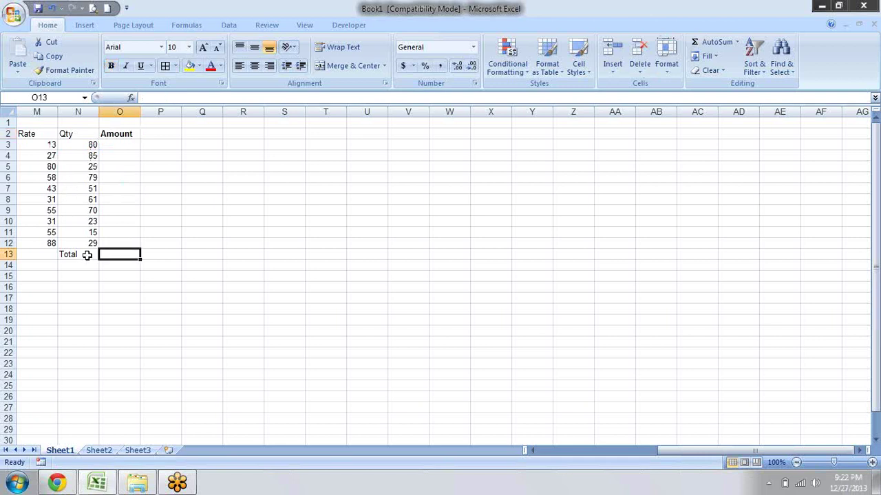
{"action": "left_click_drag", "start_coordinate": [111, 143], "coordinate": [108, 244]}
{"action": "left_click", "coordinate": [42, 143]}
{"action": "left_click", "coordinate": [126, 144]}
{"action": "type", "text": "="}
{"action": "key", "text": "Left"}
{"action": "key", "text": "Left"}
{"action": "type", "text": "*"}
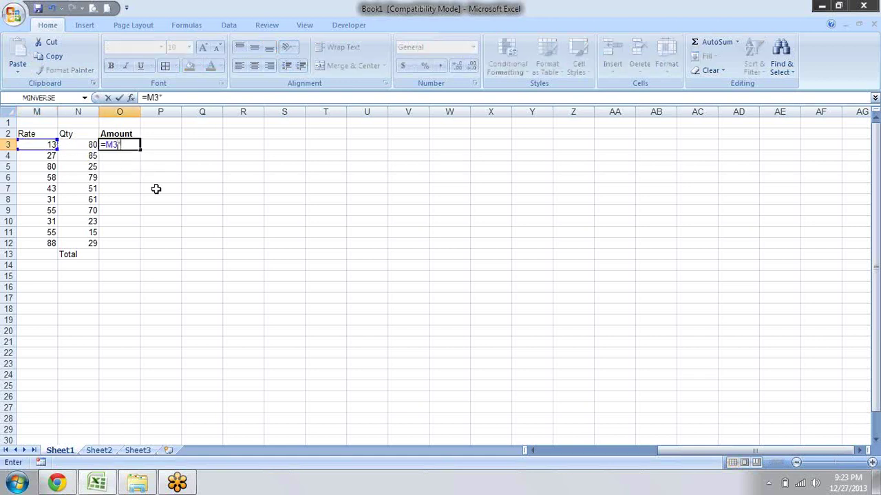
{"action": "key", "text": "Right"}
{"action": "key", "text": "Return"}
{"action": "key", "text": "Up"}
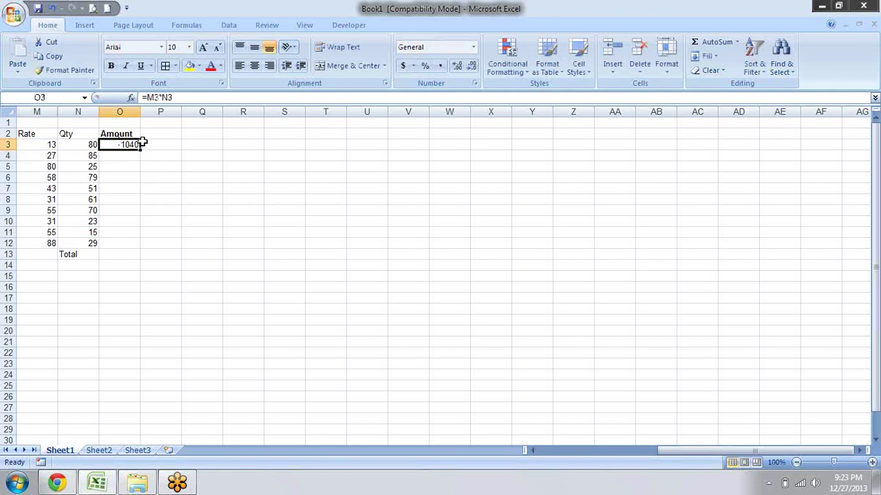
{"action": "left_click_drag", "start_coordinate": [141, 149], "coordinate": [139, 249]}
Step: AutoSum the amounts in O13 to get 21941 and make that total bold
{"action": "left_click", "coordinate": [132, 258]}
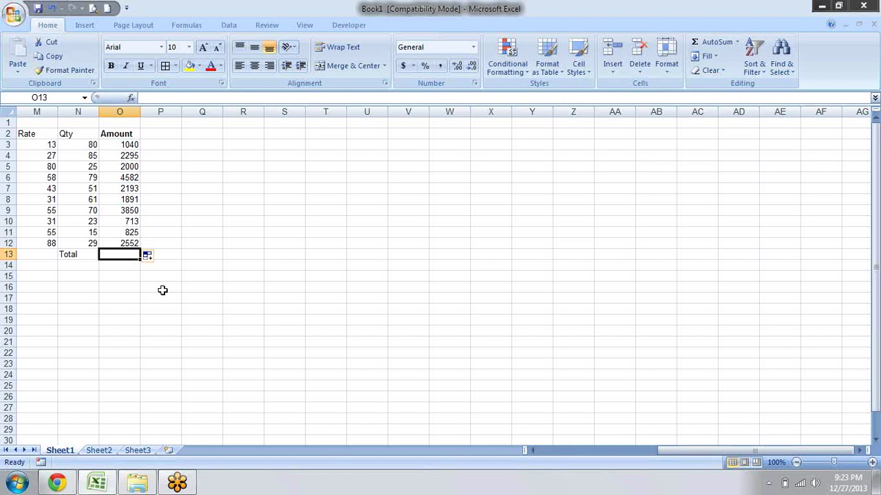
{"action": "key", "text": "alt+equal"}
{"action": "key", "text": "Return"}
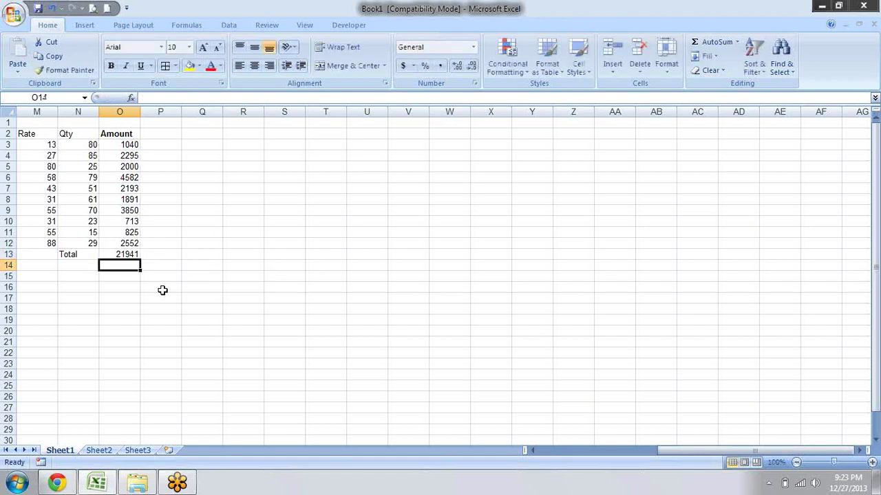
{"action": "key", "text": "Up"}
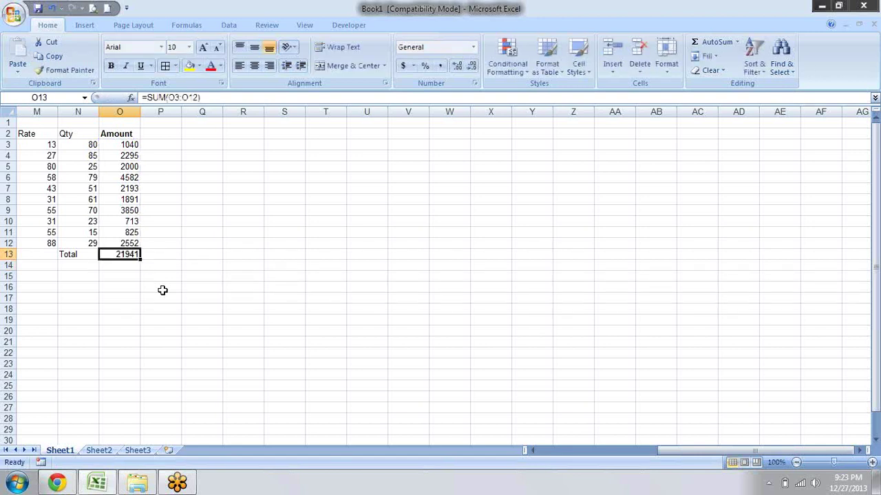
{"action": "key", "text": "ctrl+b"}
{"action": "key", "text": "Down"}
{"action": "key", "text": "Left"}
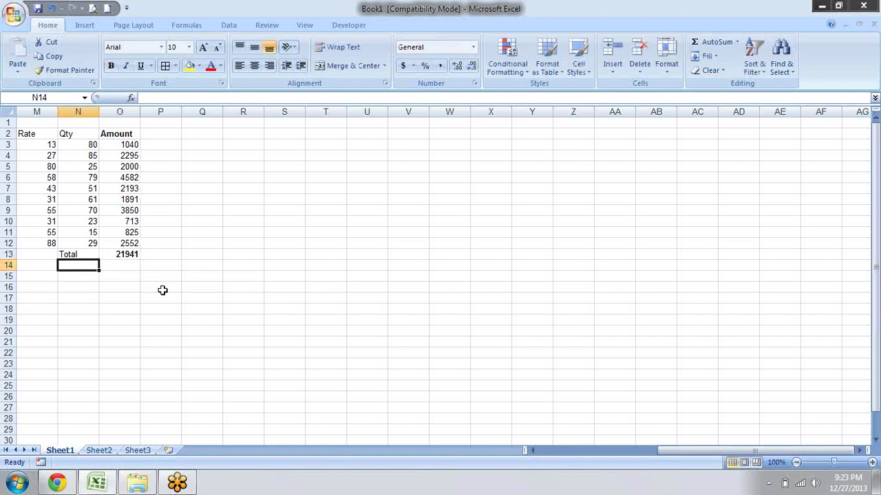
Step: Move the Total label from N13 into M13
{"action": "key", "text": "Up"}
{"action": "key", "text": "ctrl+x"}
{"action": "key", "text": "Left"}
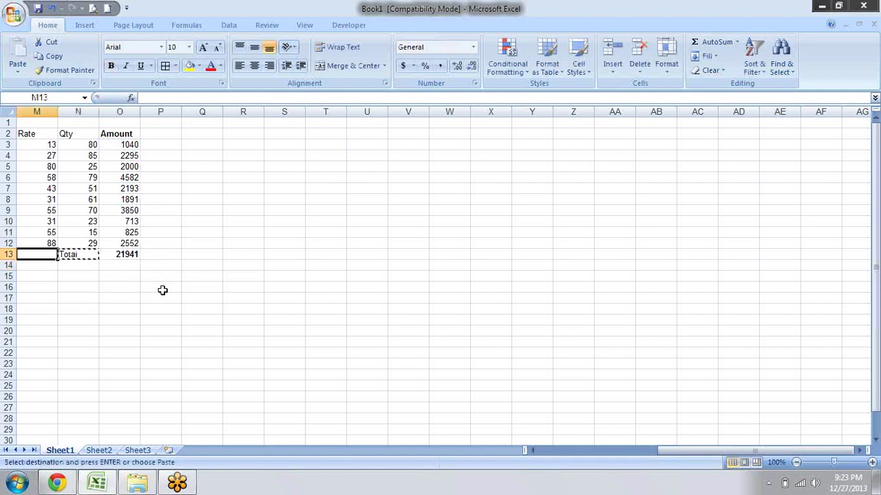
{"action": "key", "text": "Return"}
Step: Clear the Amount column O2:O13, including its header and total
{"action": "key", "text": "Right"}
{"action": "key", "text": "Right"}
{"action": "key", "text": "Right"}
{"action": "key", "text": "Left"}
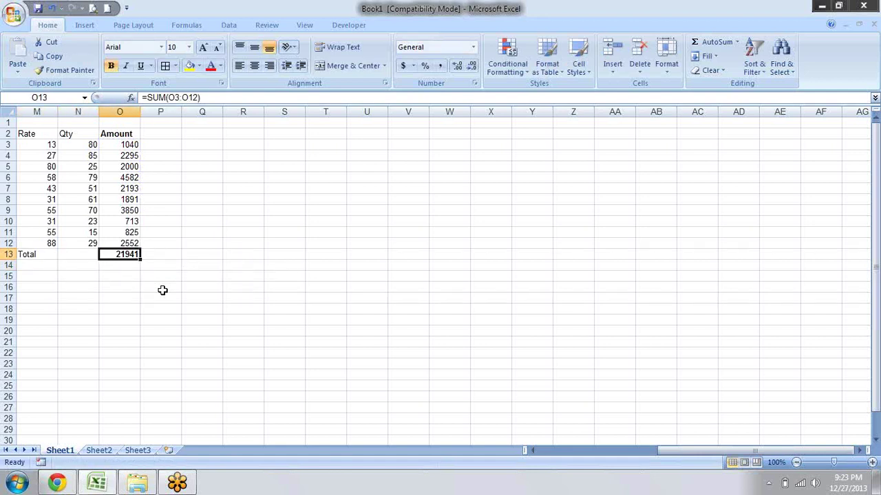
{"action": "key", "text": "Up"}
{"action": "key", "text": "Up"}
{"action": "key", "text": "Up"}
{"action": "key", "text": "Up"}
{"action": "key", "text": "Up"}
{"action": "key", "text": "Up"}
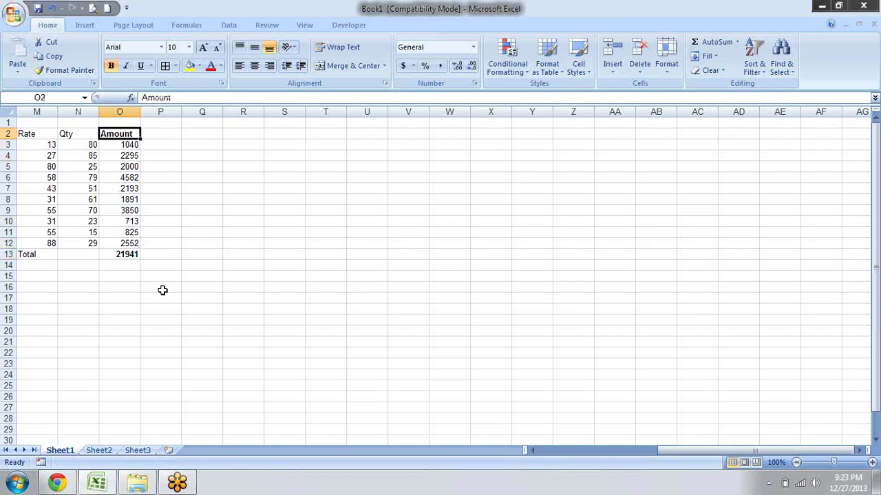
{"action": "key", "text": "ctrl+shift+Down"}
{"action": "key", "text": "Delete"}
{"action": "key", "text": "Left"}
{"action": "key", "text": "Down"}
{"action": "key", "text": "Down"}
{"action": "key", "text": "Down"}
{"action": "key", "text": "Down"}
{"action": "key", "text": "Down"}
{"action": "key", "text": "Down"}
{"action": "key", "text": "Down"}
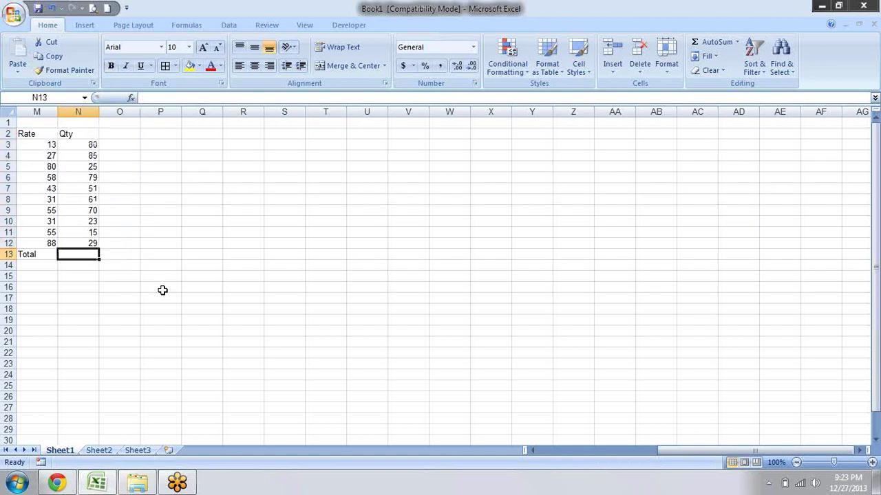
{"action": "type", "text": "="}
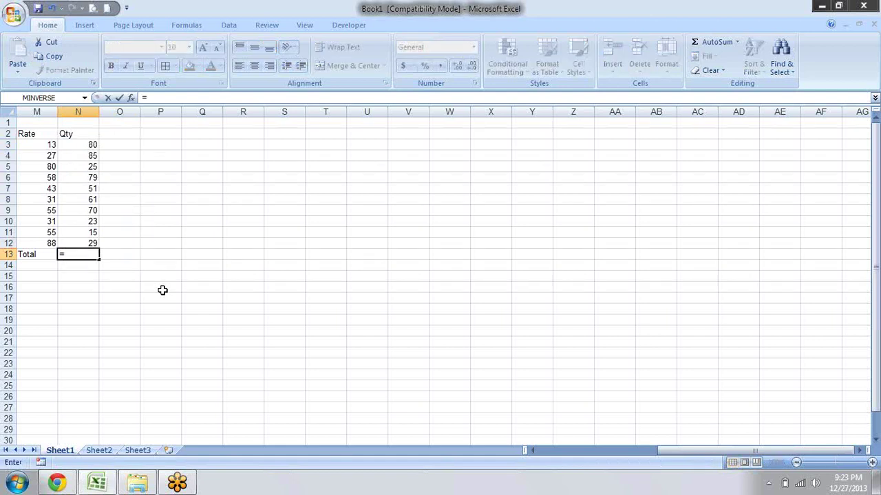
{"action": "type", "text": "su"}
{"action": "key", "text": "Down"}
{"action": "key", "text": "Down"}
{"action": "key", "text": "Down"}
{"action": "key", "text": "Down"}
{"action": "key", "text": "Down"}
{"action": "key", "text": "Tab"}
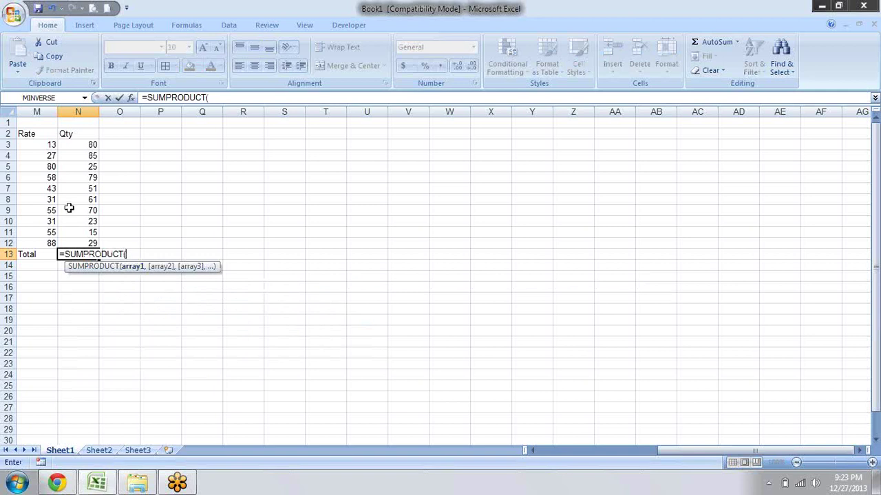
{"action": "left_click_drag", "start_coordinate": [51, 145], "coordinate": [43, 240]}
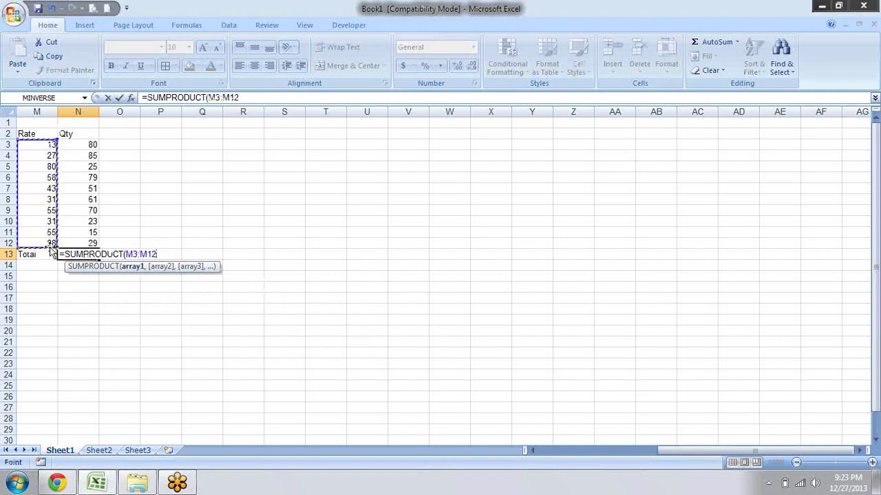
{"action": "type", "text": ","}
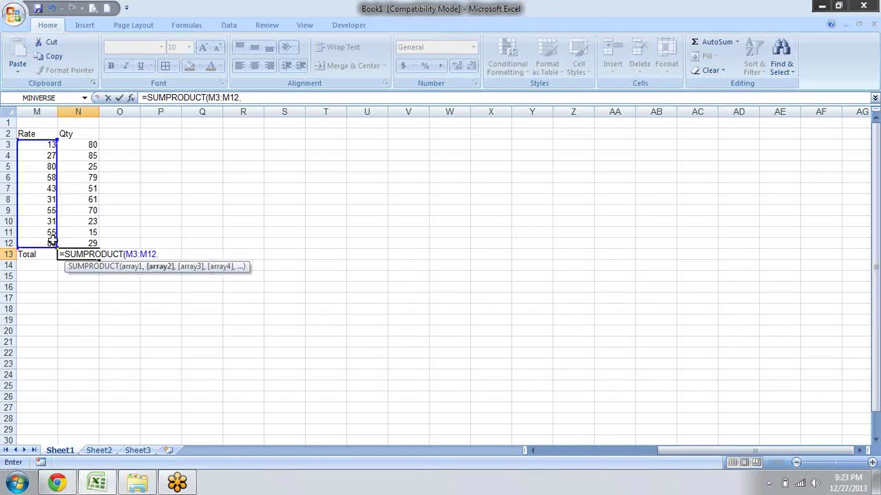
{"action": "left_click_drag", "start_coordinate": [93, 145], "coordinate": [94, 245]}
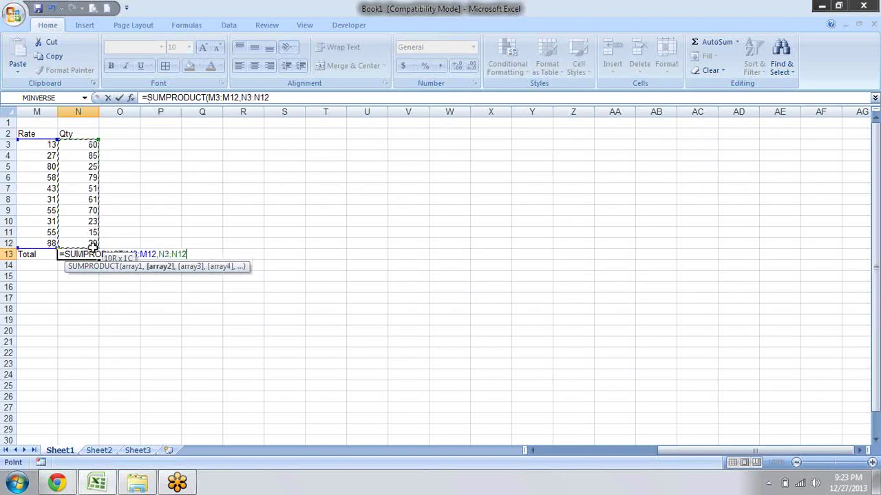
{"action": "type", "text": ")"}
{"action": "key", "text": "Return"}
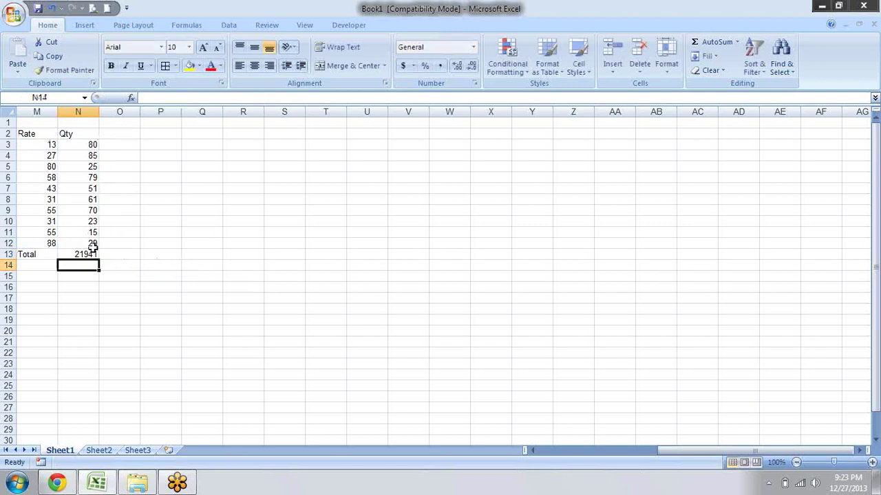
{"action": "key", "text": "Up"}
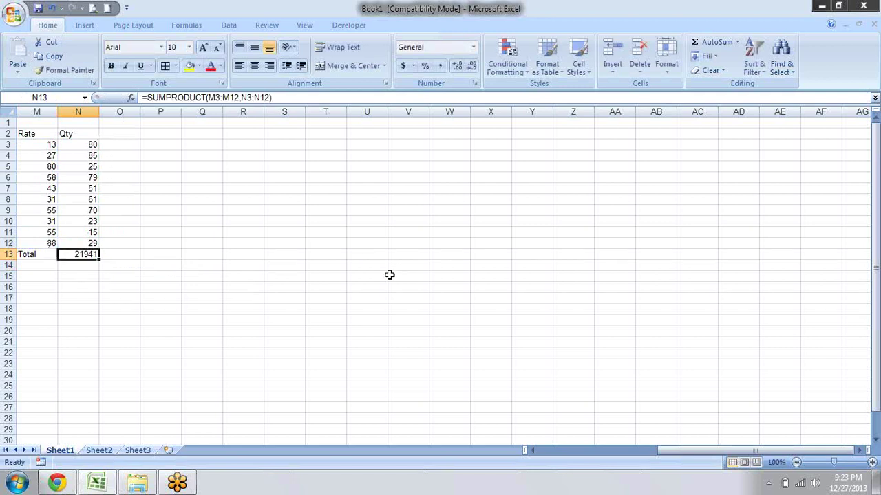
{"action": "key", "text": "ctrl+b"}
Step: Clear N13, then start a SUM of Rate values there and cancel it
{"action": "key", "text": "Delete"}
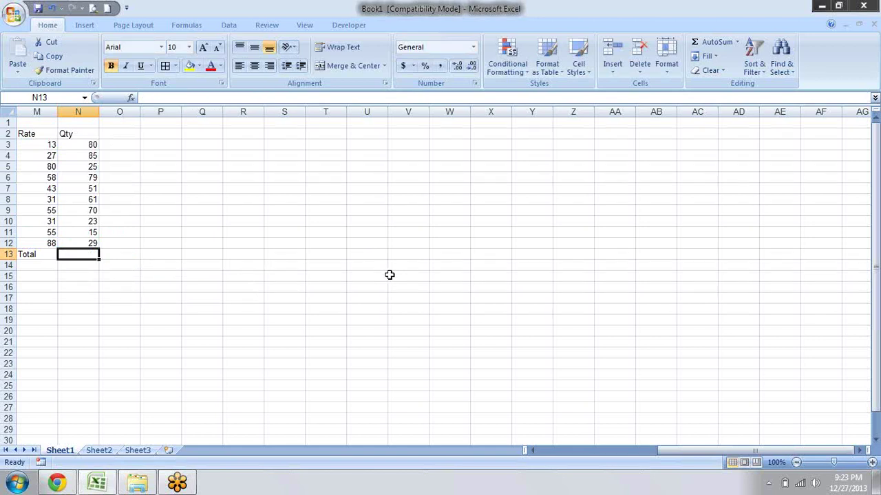
{"action": "type", "text": "="}
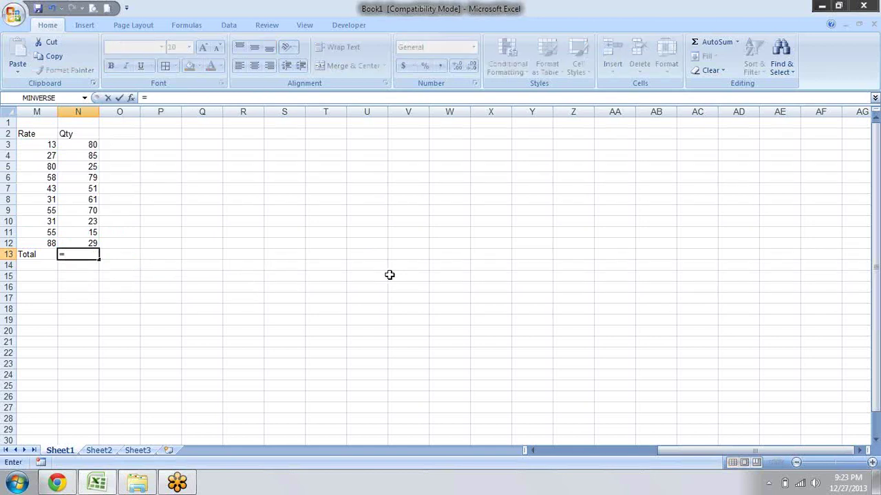
{"action": "type", "text": "sum"}
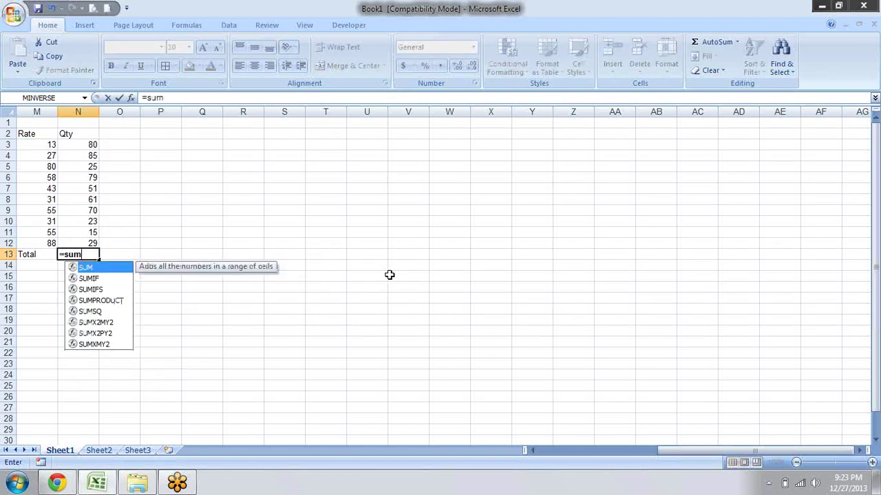
{"action": "key", "text": "Tab"}
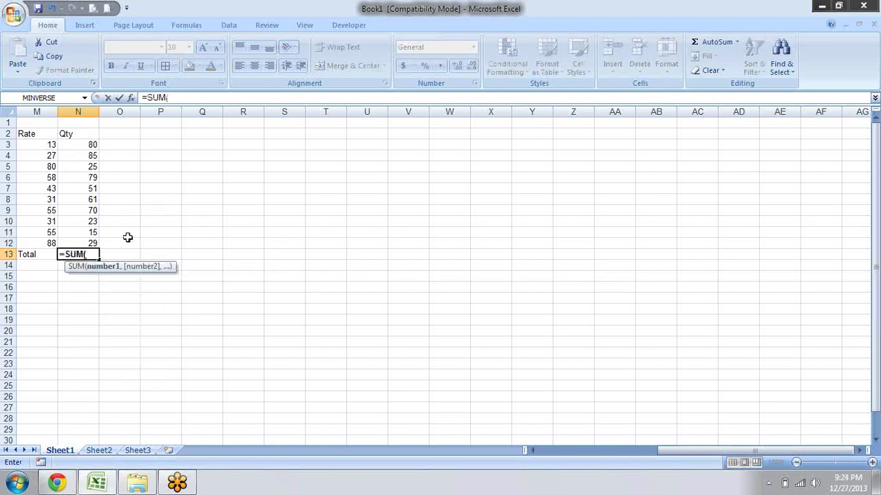
{"action": "left_click", "coordinate": [51, 153]}
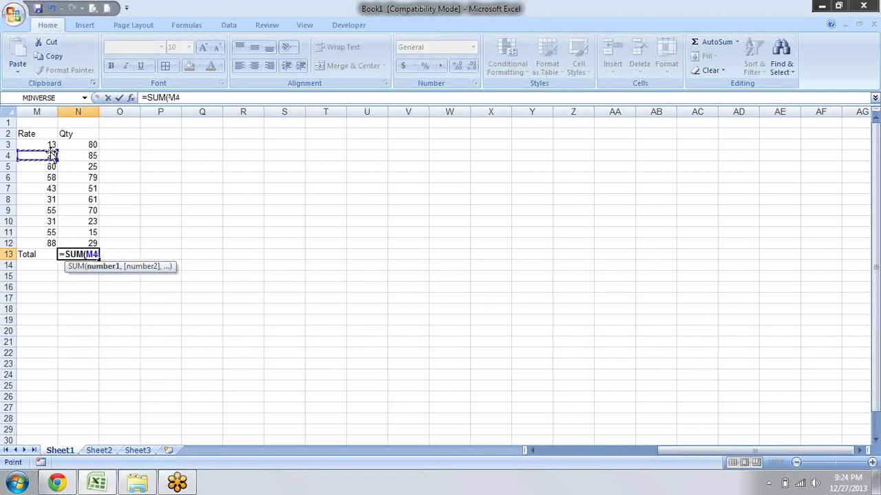
{"action": "type", "text": ","}
{"action": "left_click", "coordinate": [46, 198]}
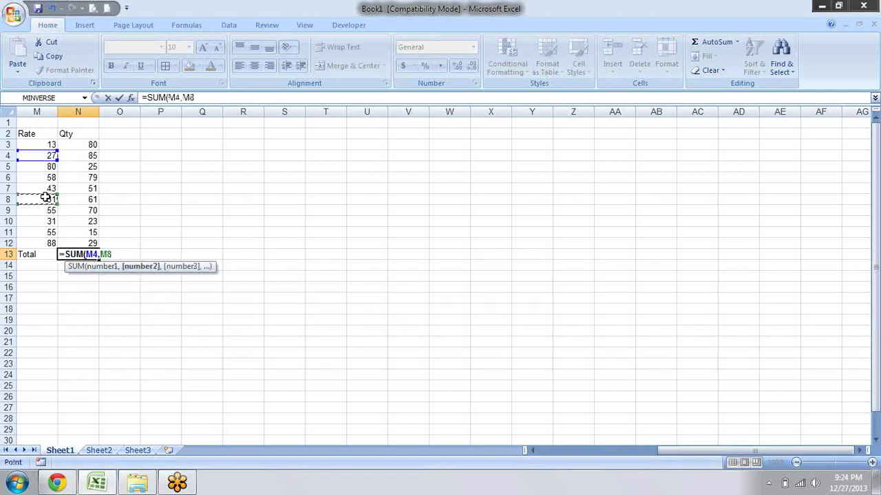
{"action": "key", "text": "BackSpace"}
{"action": "key", "text": "BackSpace"}
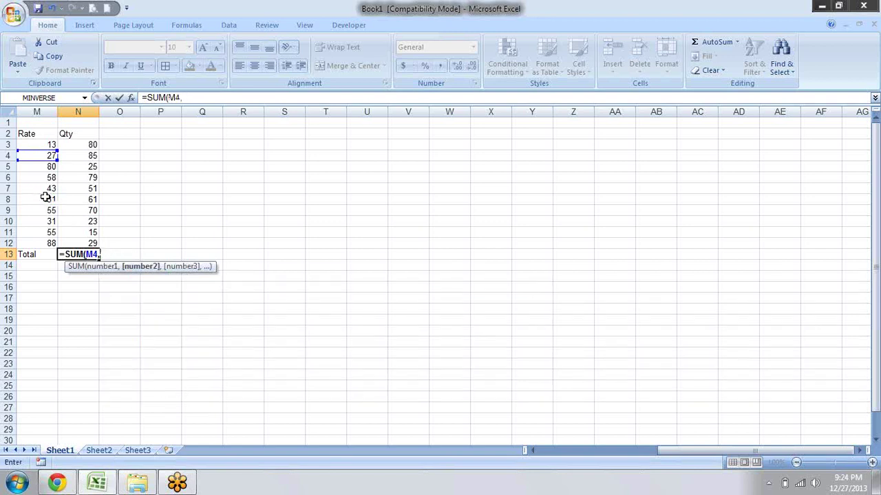
{"action": "key", "text": "BackSpace"}
{"action": "key", "text": "BackSpace"}
{"action": "key", "text": "BackSpace"}
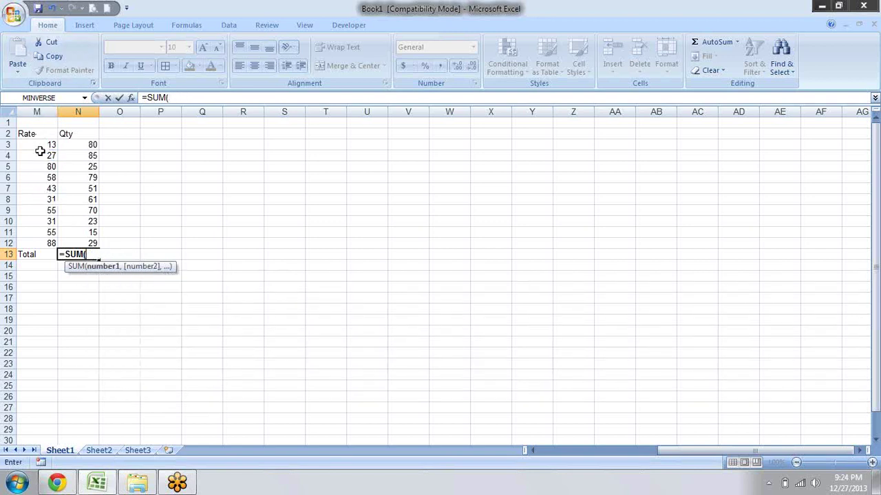
{"action": "left_click_drag", "start_coordinate": [41, 145], "coordinate": [43, 189]}
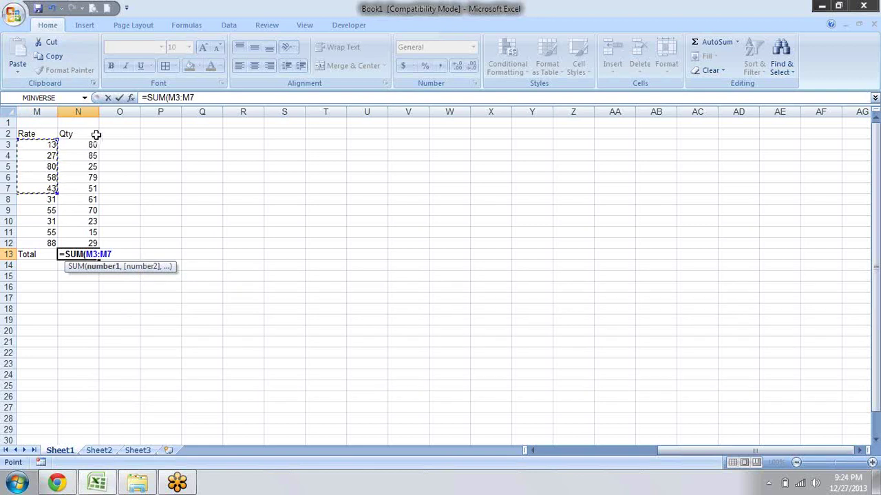
{"action": "key", "text": "Escape"}
Step: Enter =M3*N3 in O3, giving 1040
{"action": "left_click", "coordinate": [118, 143]}
{"action": "type", "text": "="}
{"action": "key", "text": "Left"}
{"action": "key", "text": "Left"}
{"action": "type", "text": "*"}
{"action": "key", "text": "Left"}
{"action": "key", "text": "Return"}
{"action": "left_click", "coordinate": [118, 143]}
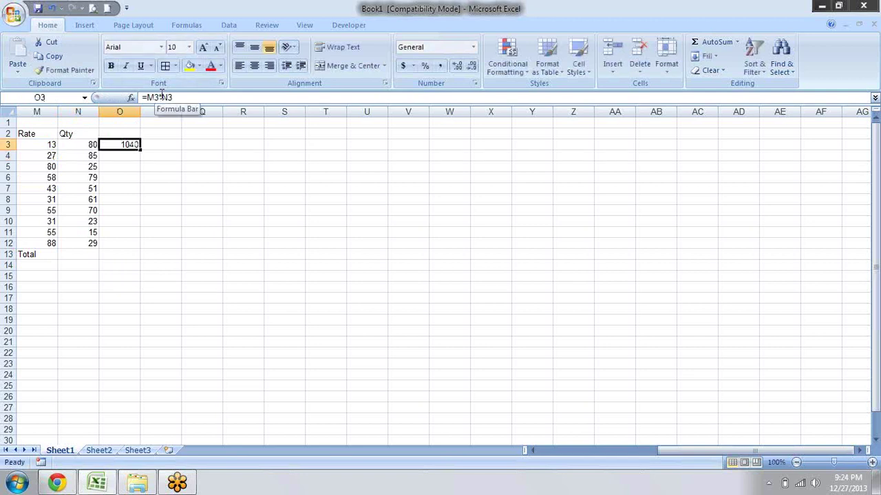
Step: Enter {=SUM(M3:M12*N3:N12)} in N13 as an array formula, showing 21941
{"action": "left_click", "coordinate": [77, 256]}
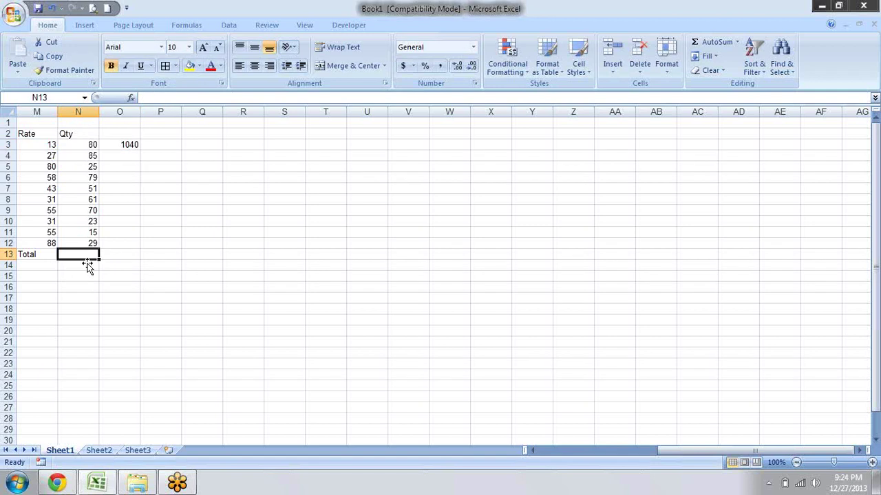
{"action": "type", "text": "="}
{"action": "key", "text": "BackSpace"}
{"action": "type", "text": "sum"}
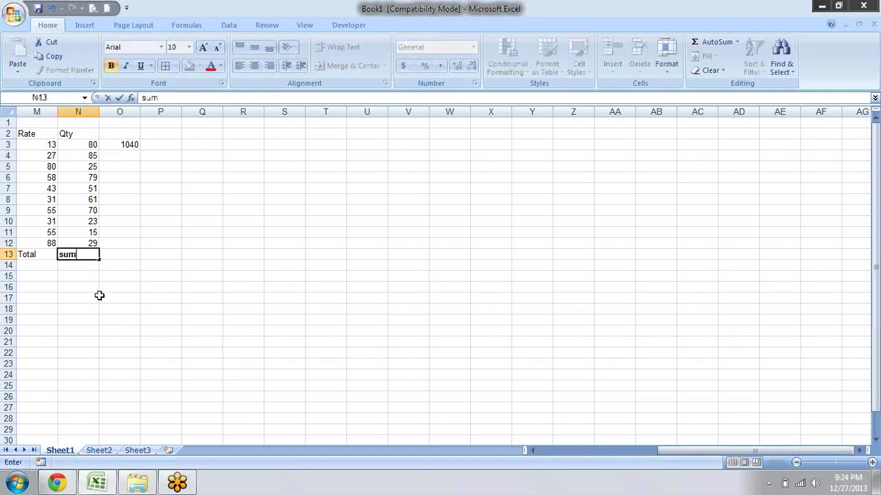
{"action": "type", "text": "="}
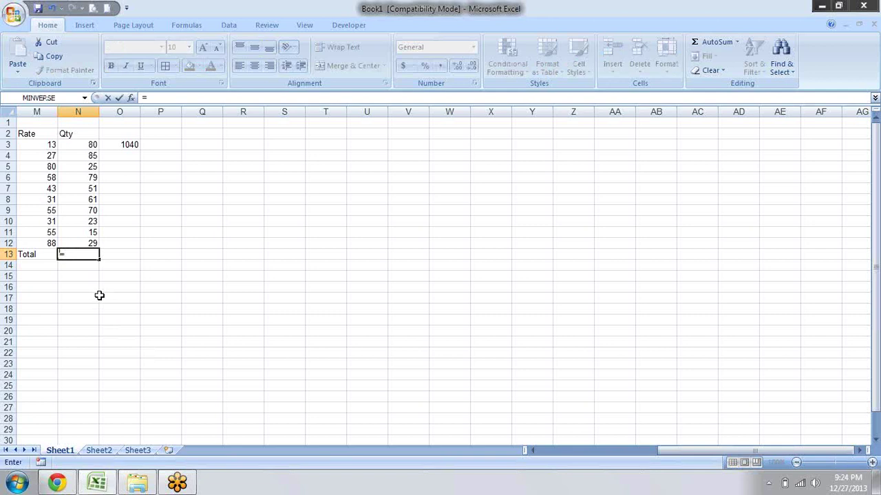
{"action": "type", "text": "sum"}
{"action": "key", "text": "Tab"}
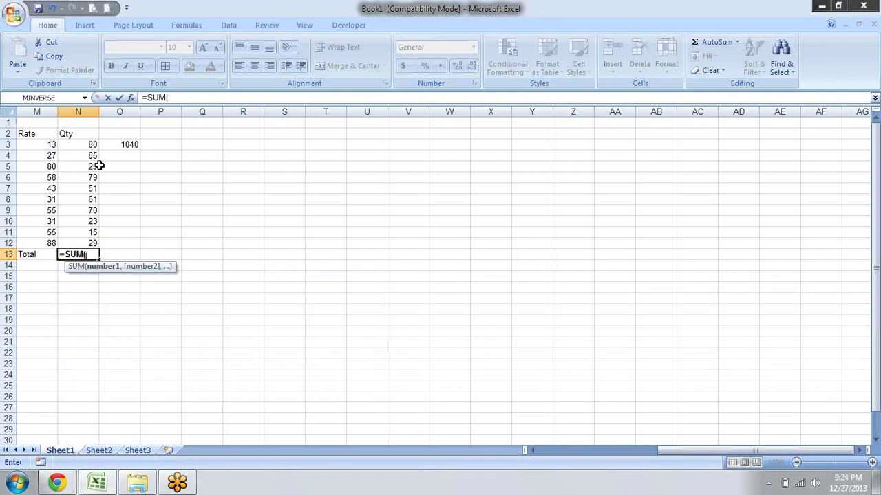
{"action": "left_click_drag", "start_coordinate": [51, 144], "coordinate": [51, 243]}
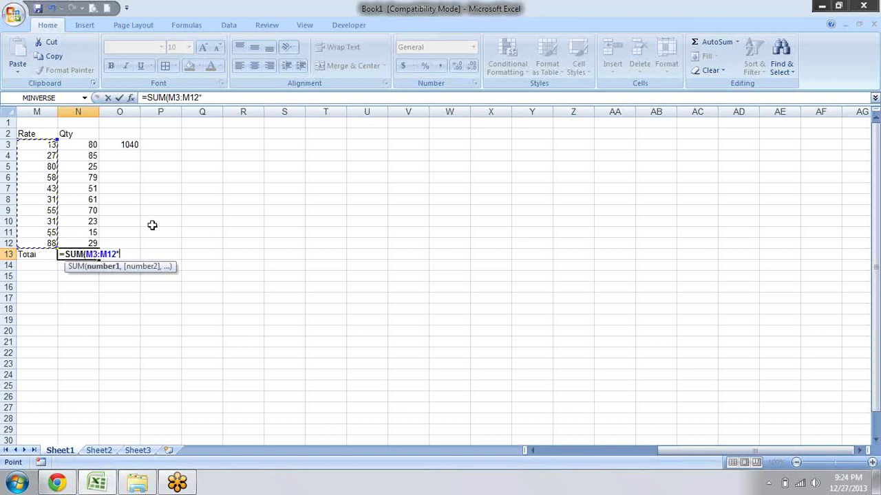
{"action": "left_click_drag", "start_coordinate": [88, 146], "coordinate": [87, 239]}
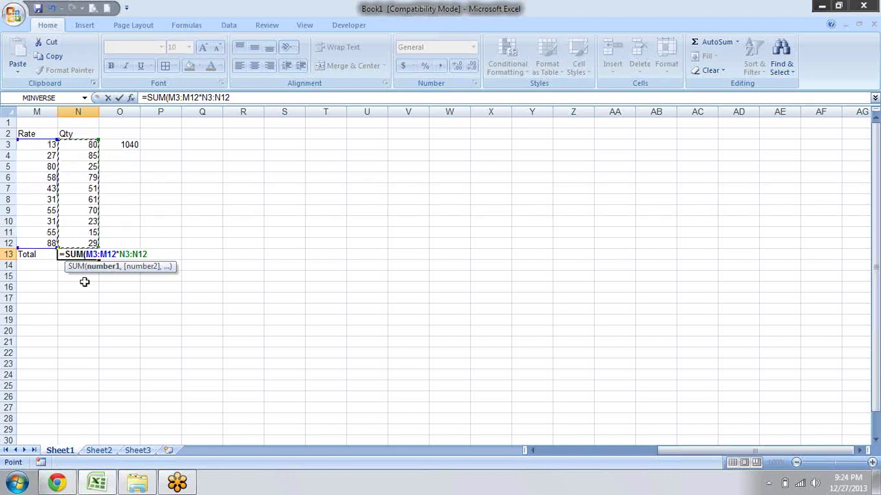
{"action": "type", "text": ")"}
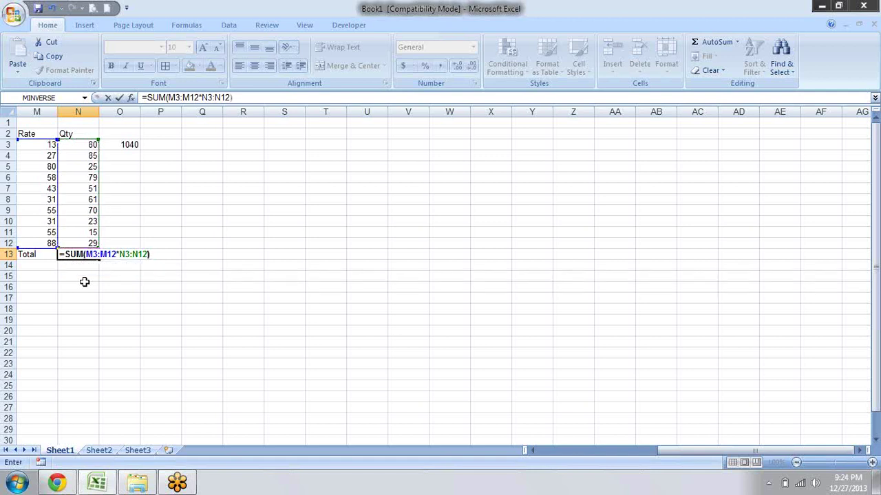
{"action": "key", "text": "ctrl+shift+Return"}
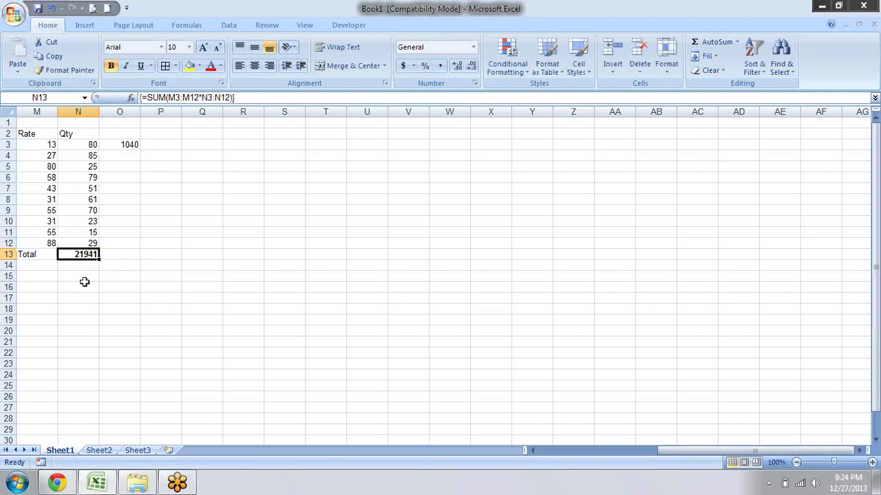
{"action": "key", "text": "Up"}
{"action": "key", "text": "Up"}
{"action": "key", "text": "Up"}
{"action": "key", "text": "Up"}
{"action": "key", "text": "Up"}
{"action": "key", "text": "Up"}
{"action": "key", "text": "Right"}
{"action": "key", "text": "Up"}
{"action": "key", "text": "Up"}
Step: Copy O3's product down to O12 and total O3:O12 in O13, giving 21941
{"action": "mouse_move", "coordinate": [140, 150]}
{"action": "left_mouse_down"}
{"action": "mouse_move", "coordinate": [139, 265]}
{"action": "mouse_move", "coordinate": [138, 244]}
{"action": "left_mouse_up"}
{"action": "left_click", "coordinate": [126, 253]}
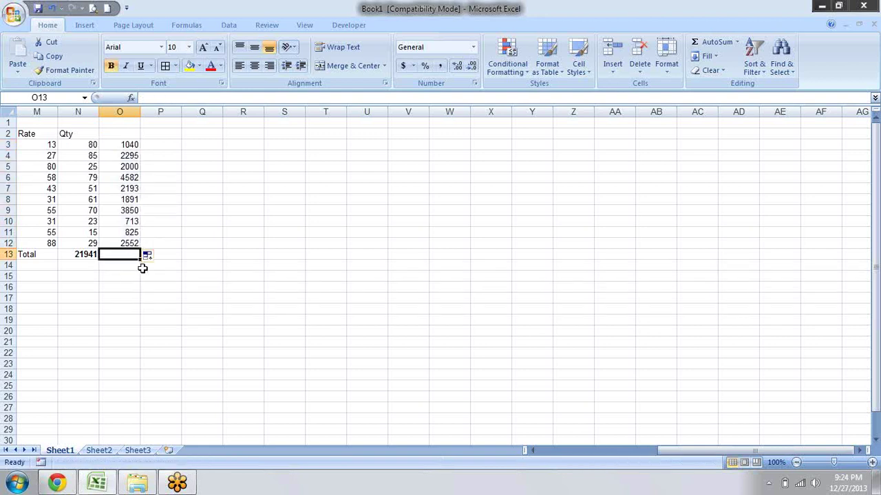
{"action": "key", "text": "alt+equal"}
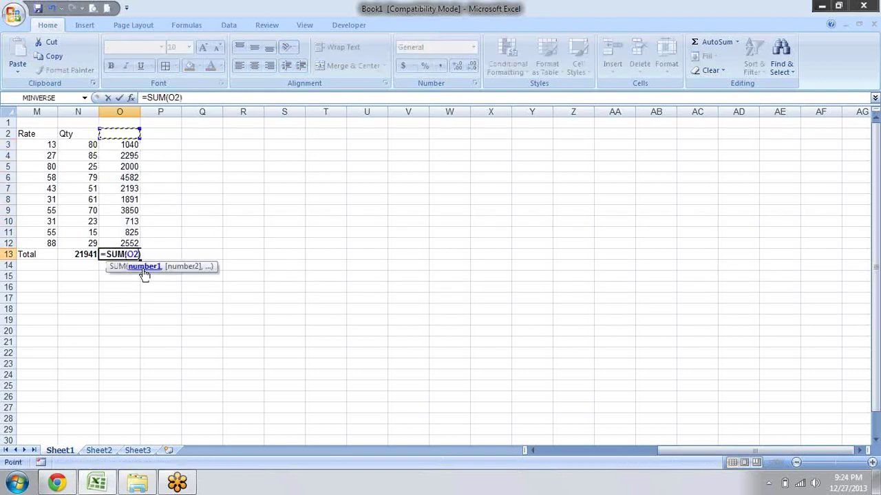
{"action": "key", "text": "Down"}
{"action": "key", "text": "shift+Down"}
{"action": "key", "text": "shift+Down"}
{"action": "key", "text": "shift+Down"}
{"action": "key", "text": "shift+Down"}
{"action": "key", "text": "Return"}
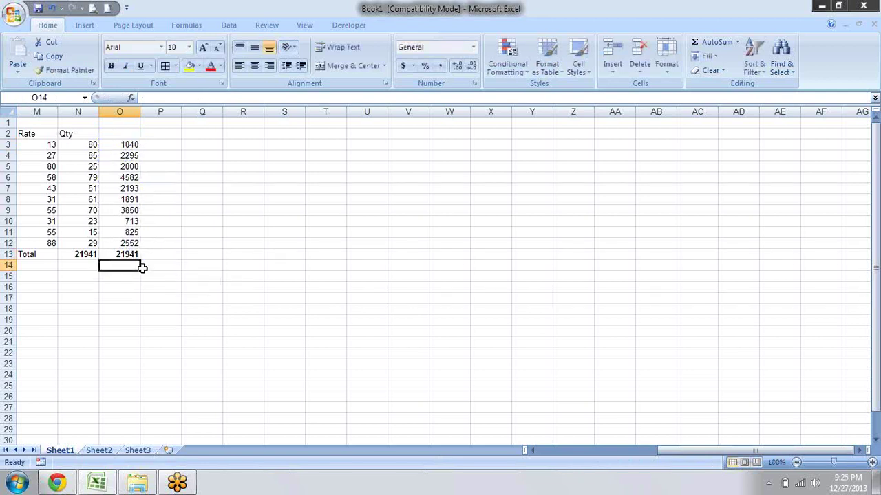
{"action": "key", "text": "Up"}
{"action": "key", "text": "Up"}
{"action": "key", "text": "Up"}
{"action": "key", "text": "Up"}
{"action": "key", "text": "Up"}
{"action": "key", "text": "Up"}
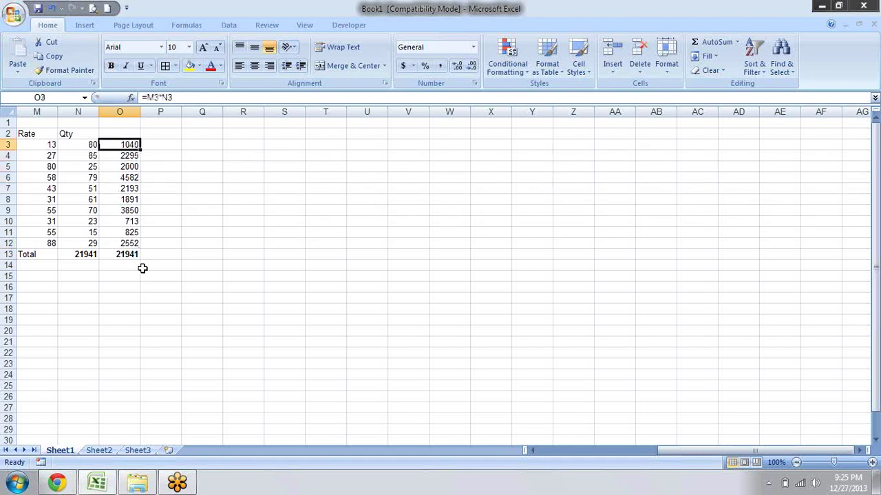
Step: Delete the helper products and total in O3:O13, returning to N13
{"action": "left_click", "coordinate": [130, 167]}
{"action": "left_click_drag", "start_coordinate": [124, 200], "coordinate": [123, 211]}
{"action": "left_click_drag", "start_coordinate": [131, 216], "coordinate": [130, 235]}
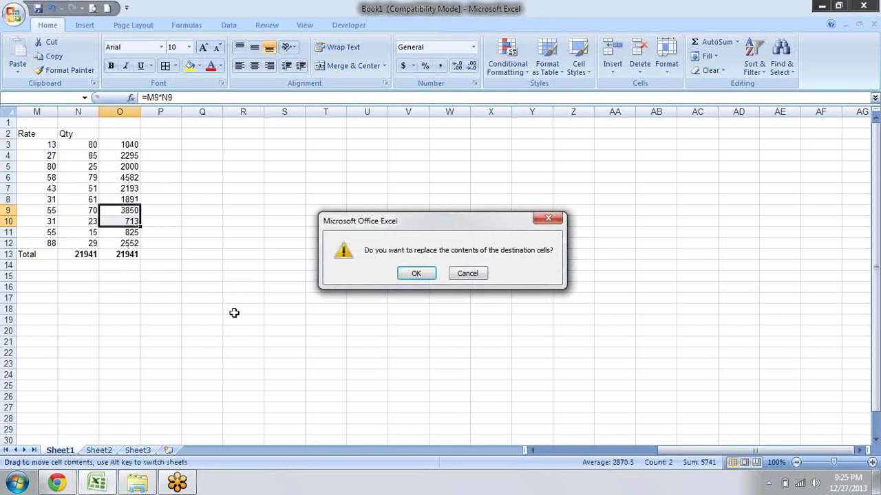
{"action": "key", "text": "Escape"}
{"action": "key", "text": "Up"}
{"action": "key", "text": "Up"}
{"action": "key", "text": "Up"}
{"action": "key", "text": "Up"}
{"action": "key", "text": "ctrl+shift+Down"}
{"action": "key", "text": "Delete"}
{"action": "key", "text": "Down"}
{"action": "key", "text": "Down"}
{"action": "key", "text": "Down"}
{"action": "key", "text": "Down"}
{"action": "key", "text": "Down"}
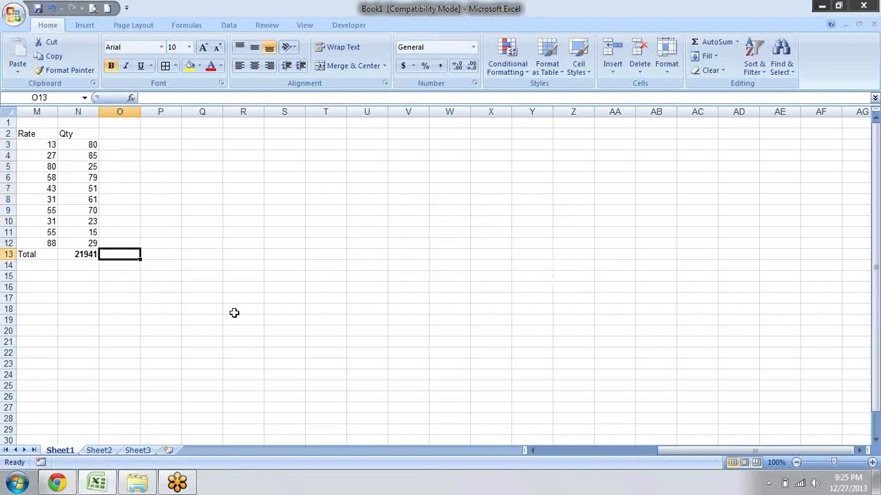
{"action": "key", "text": "Left"}
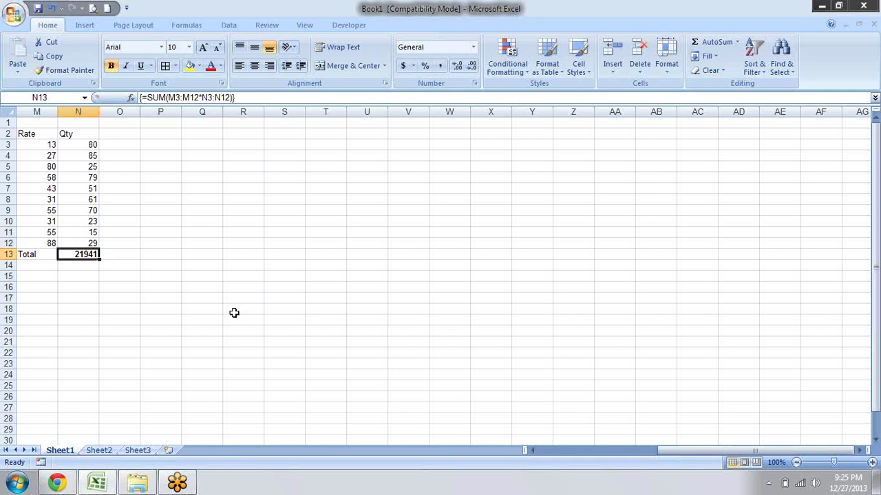
Step: Enter =AVERAGE(N3:N12) in N13, showing 51.8
{"action": "type", "text": "=av"}
{"action": "key", "text": "BackSpace"}
{"action": "type", "text": "v"}
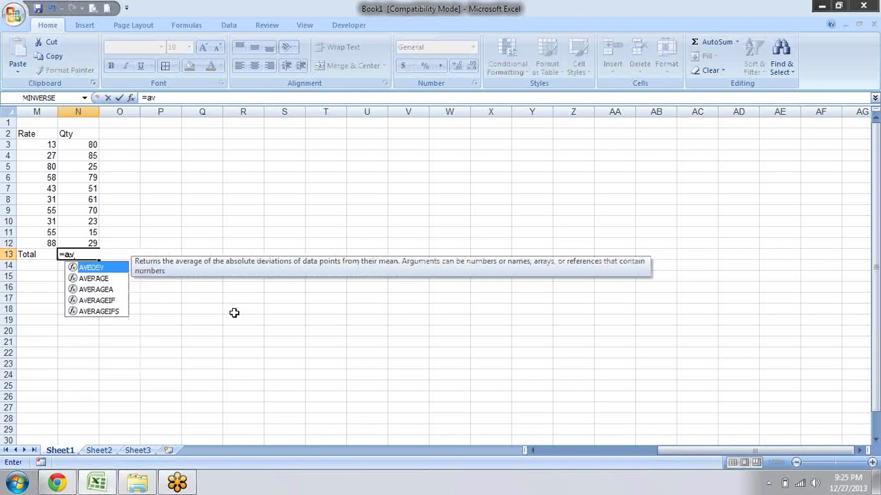
{"action": "key", "text": "Down"}
{"action": "key", "text": "Tab"}
{"action": "key", "text": "Up"}
{"action": "key", "text": "shift+Up"}
{"action": "key", "text": "shift+Up"}
{"action": "key", "text": "shift+Up"}
{"action": "key", "text": "shift+Up"}
{"action": "key", "text": "shift+Up"}
{"action": "key", "text": "shift+Up"}
{"action": "key", "text": "shift+Up"}
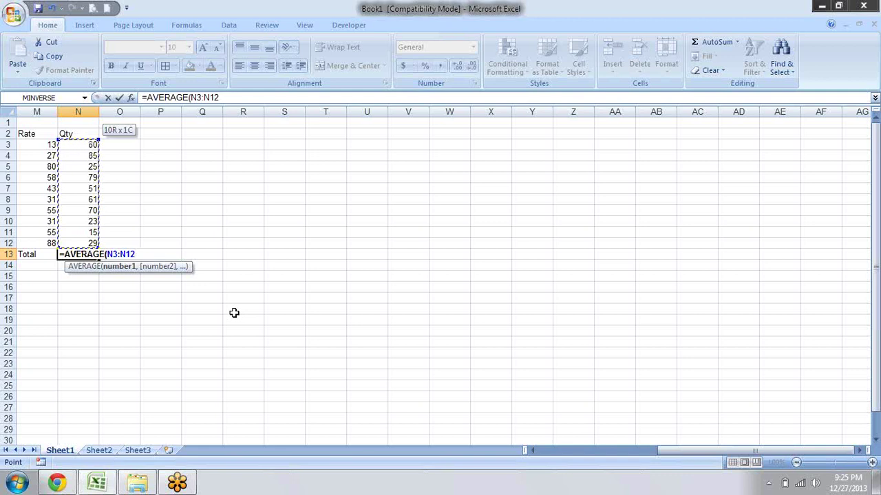
{"action": "type", "text": ")"}
{"action": "key", "text": "Return"}
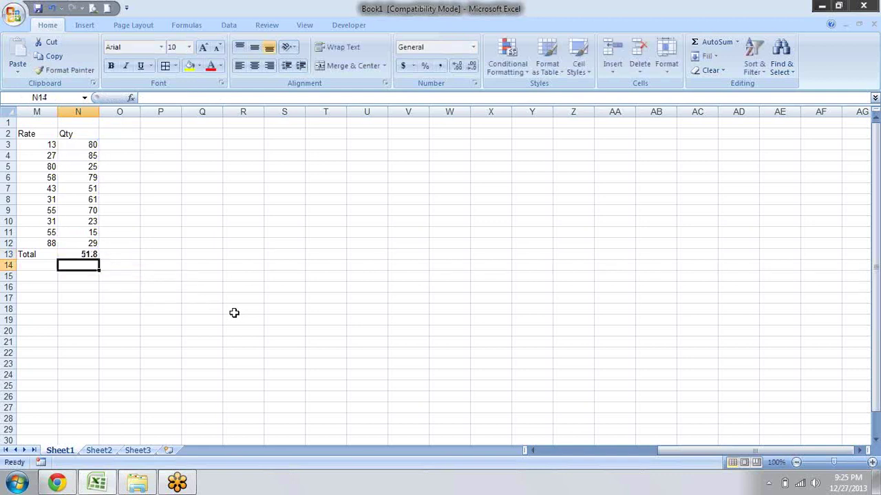
{"action": "key", "text": "Up"}
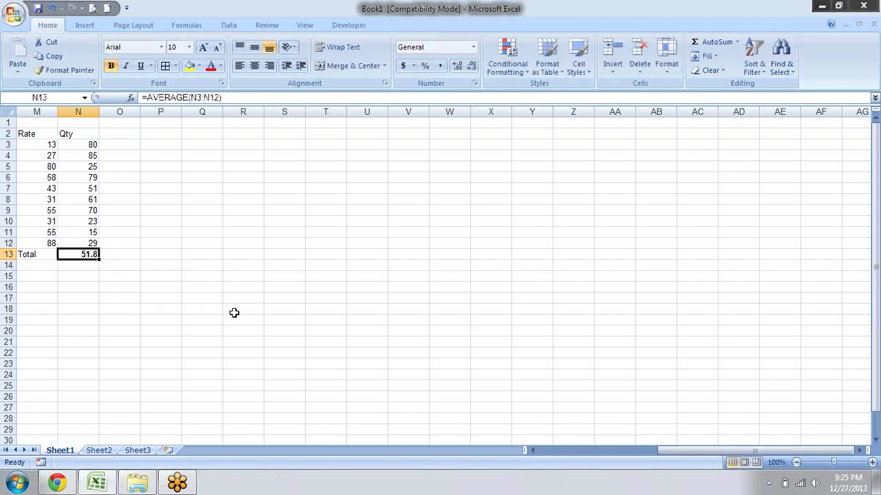
Step: Start the comparison =N3>50 in cell O3
{"action": "key", "text": "Up"}
{"action": "key", "text": "Up"}
{"action": "key", "text": "Up"}
{"action": "key", "text": "Up"}
{"action": "key", "text": "Up"}
{"action": "key", "text": "Up"}
{"action": "key", "text": "Up"}
{"action": "key", "text": "Right"}
{"action": "type", "text": "="}
{"action": "key", "text": "Left"}
{"action": "type", "text": ">"}
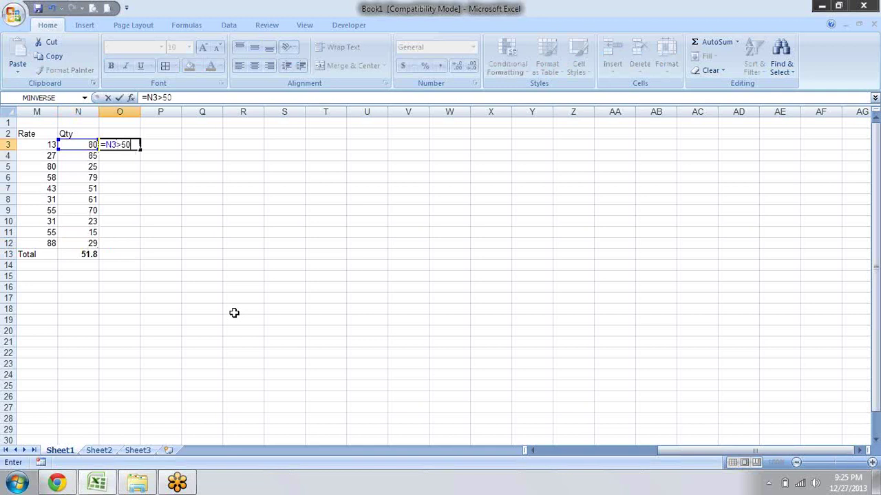
Step: Confirm =N3>50 in O3 and fill it down to O12 as TRUE/FALSE flags
{"action": "key", "text": "Return"}
{"action": "key", "text": "Up"}
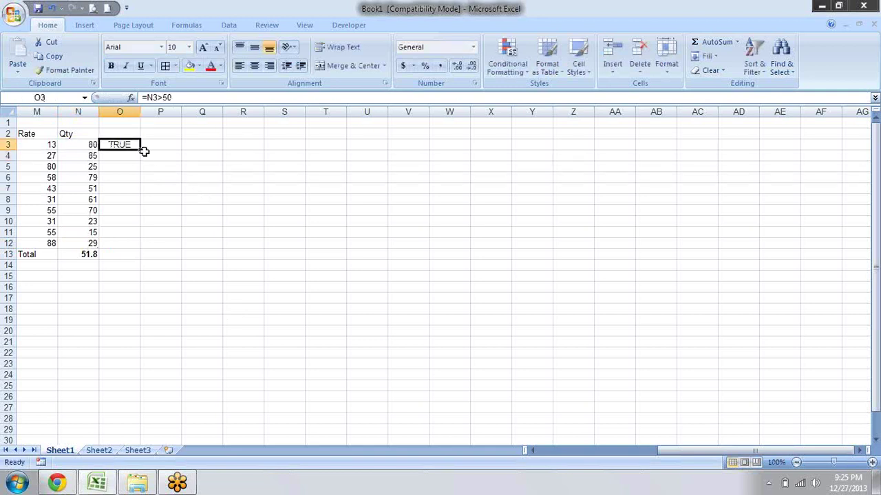
{"action": "left_click_drag", "start_coordinate": [140, 147], "coordinate": [143, 248]}
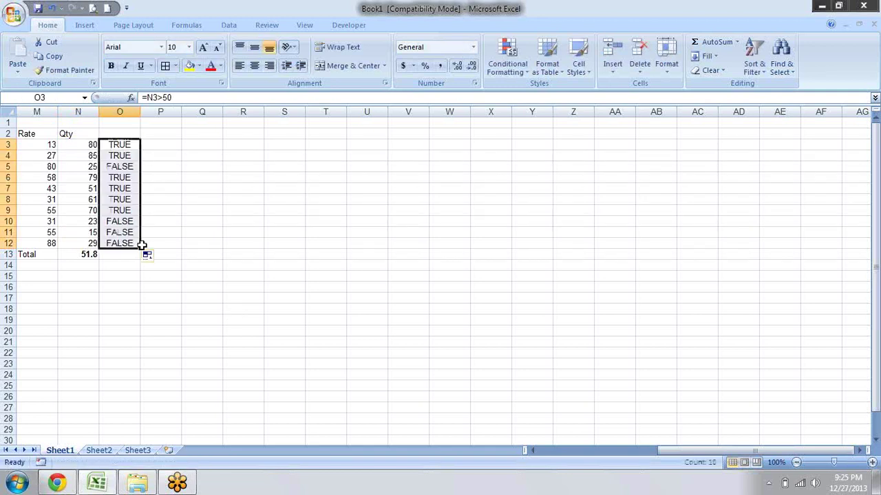
{"action": "left_click", "coordinate": [187, 252]}
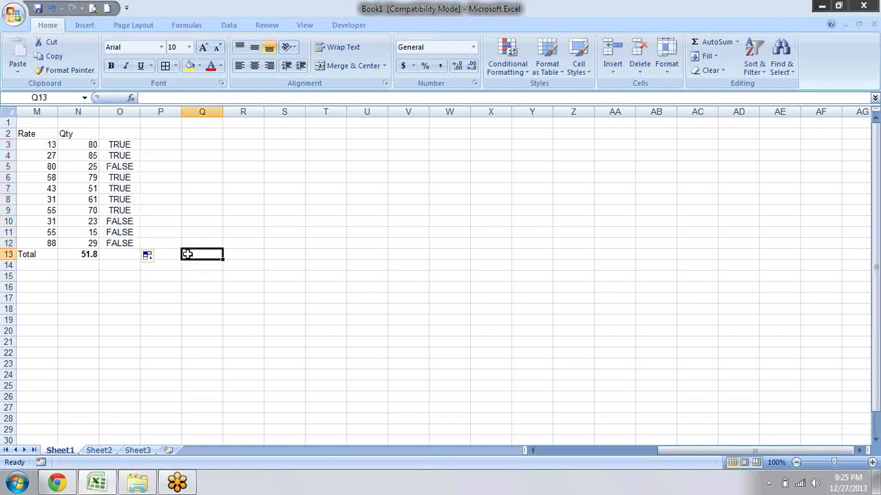
{"action": "left_click", "coordinate": [140, 144]}
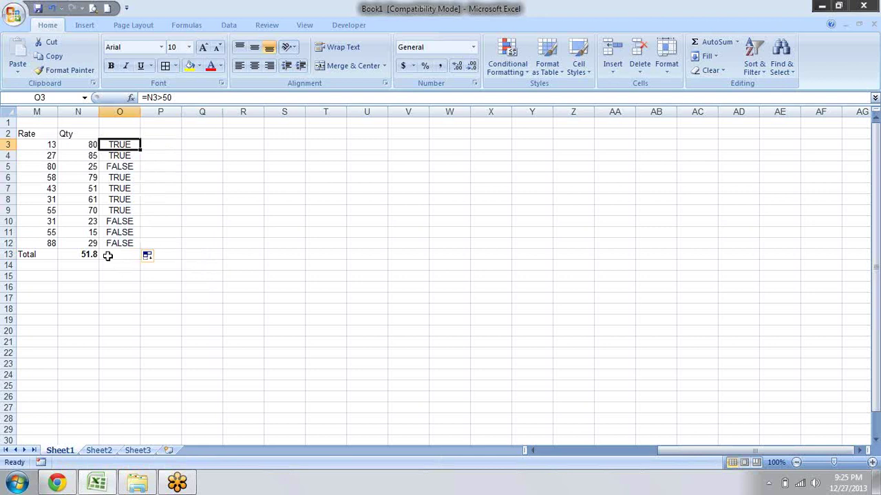
{"action": "left_click", "coordinate": [82, 267]}
Step: Build an AVERAGEIF in N14 over flags O3:O12 with criterion Ture, averaging N3:N12
{"action": "type", "text": "="}
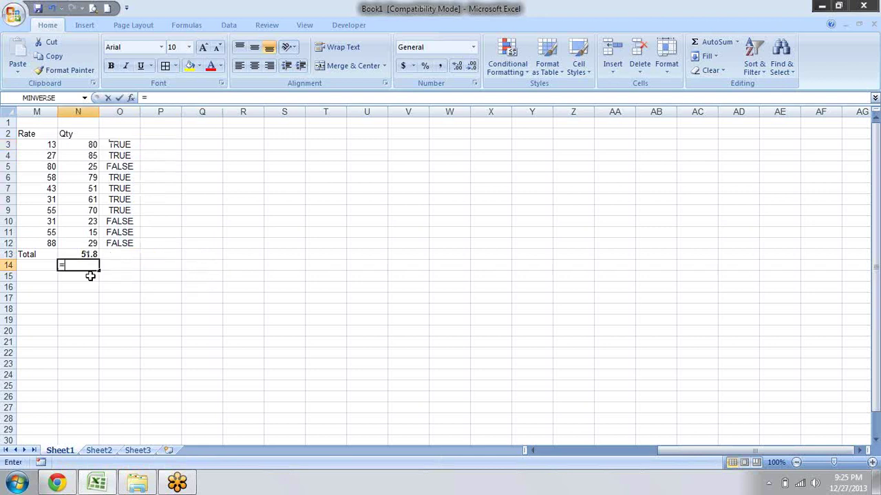
{"action": "type", "text": "ava"}
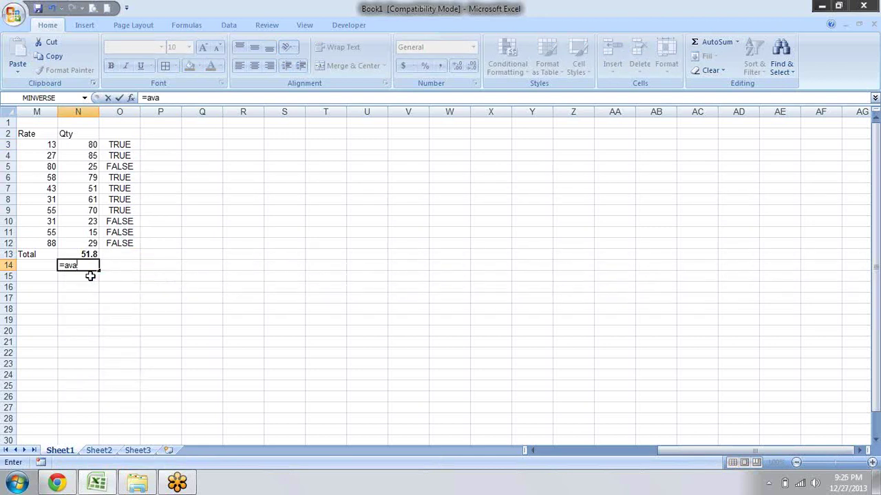
{"action": "key", "text": "Down"}
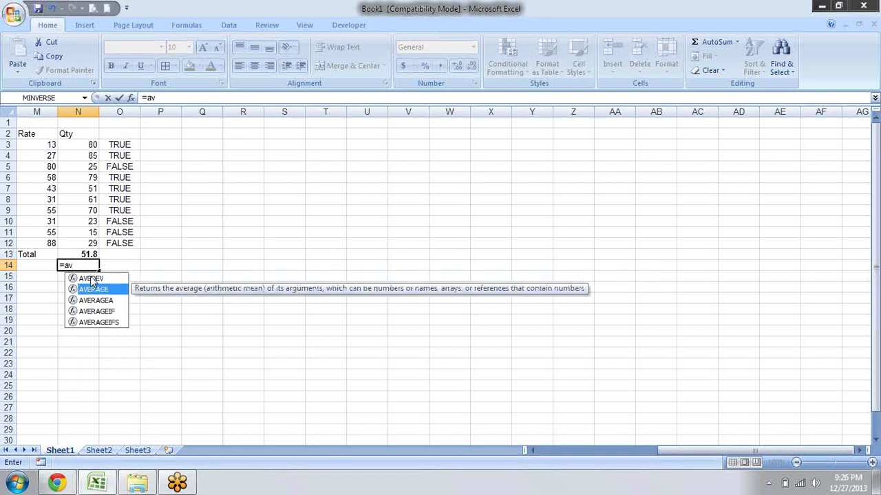
{"action": "key", "text": "Down"}
{"action": "key", "text": "Down"}
{"action": "key", "text": "Tab"}
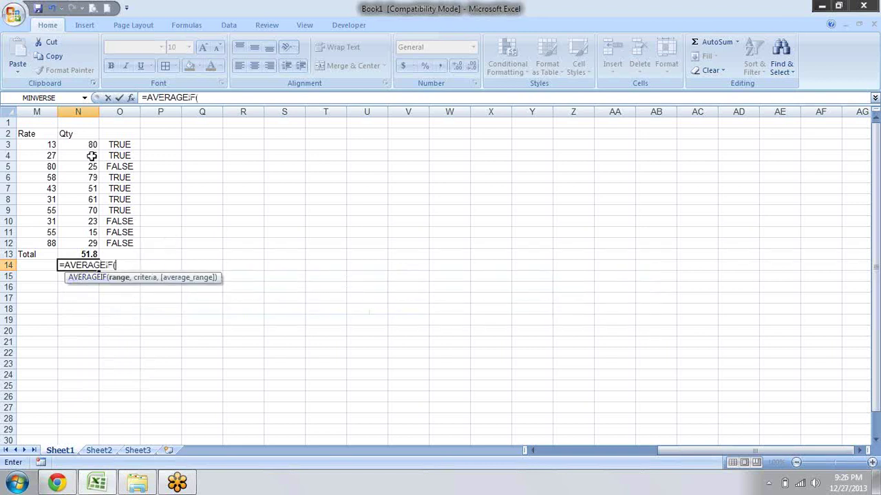
{"action": "left_click_drag", "start_coordinate": [93, 142], "coordinate": [94, 243]}
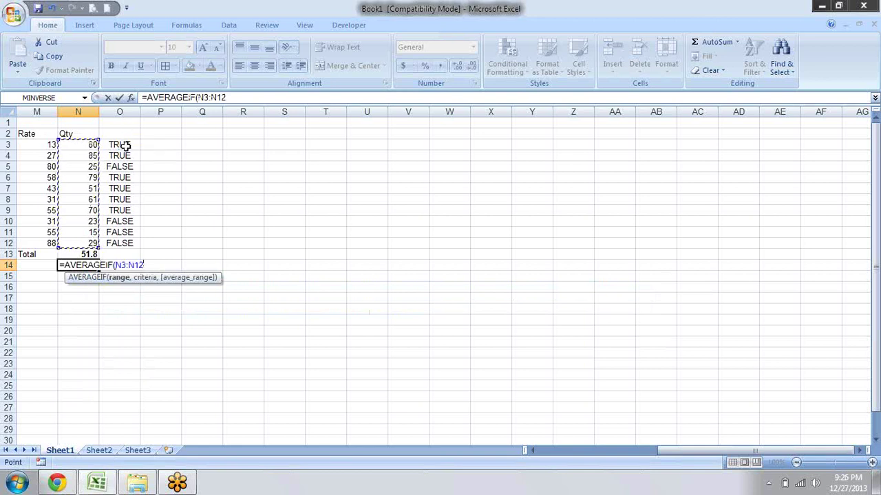
{"action": "left_click_drag", "start_coordinate": [124, 145], "coordinate": [129, 248]}
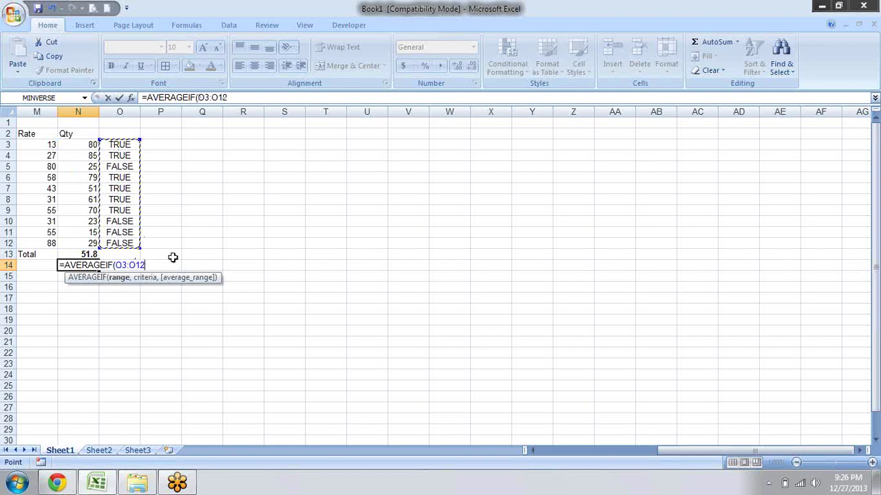
{"action": "type", "text": ",\""}
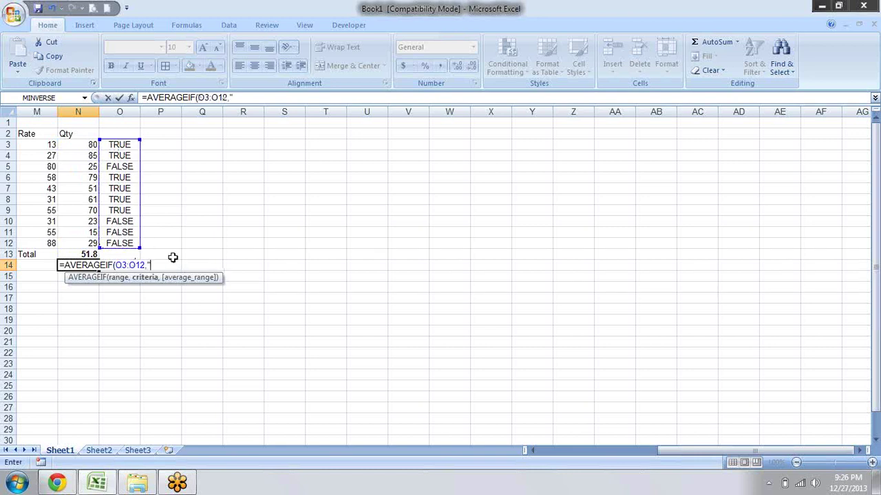
{"action": "key", "text": "BackSpace"}
{"action": "type", "text": "Ture,"}
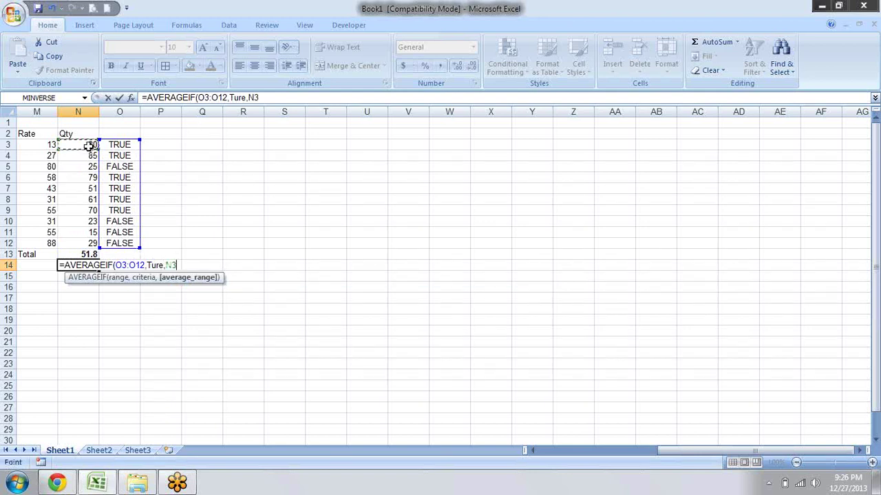
{"action": "left_click_drag", "start_coordinate": [94, 144], "coordinate": [90, 243]}
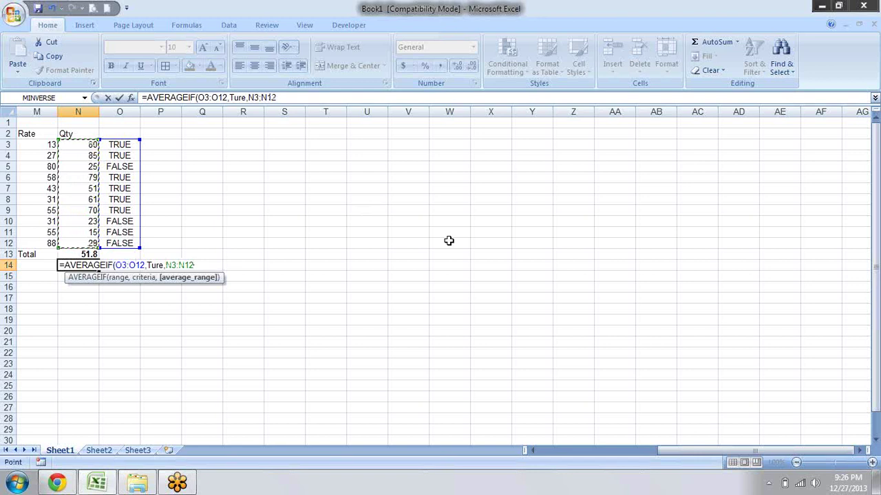
{"action": "type", "text": ")"}
{"action": "key", "text": "Return"}
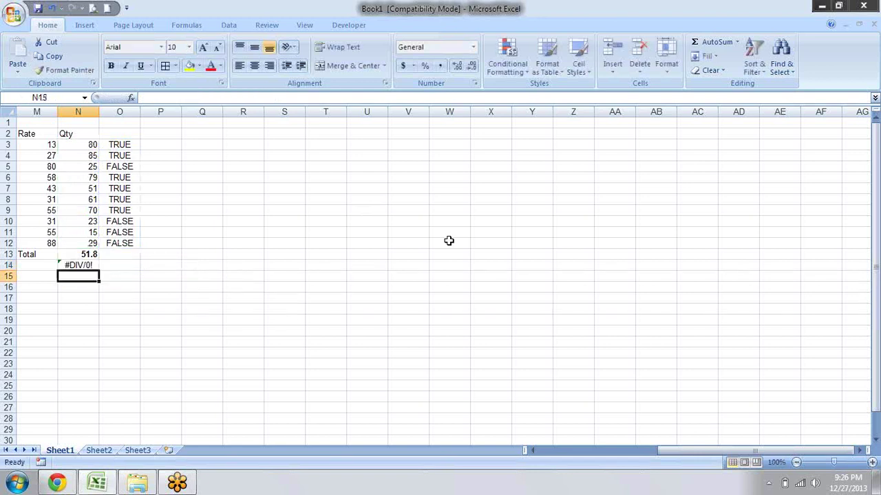
Step: Replace N14's misspelled Ture criterion with 1, which gives #DIV/0!
{"action": "key", "text": "Up"}
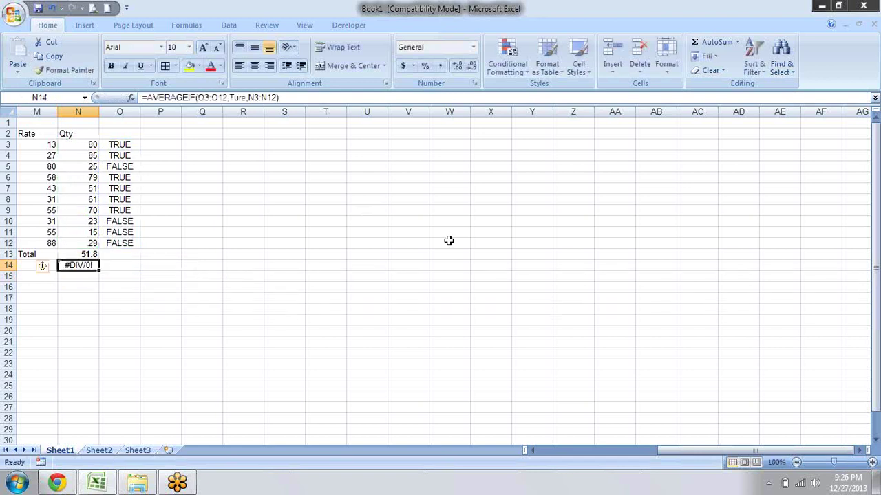
{"action": "key", "text": "F2"}
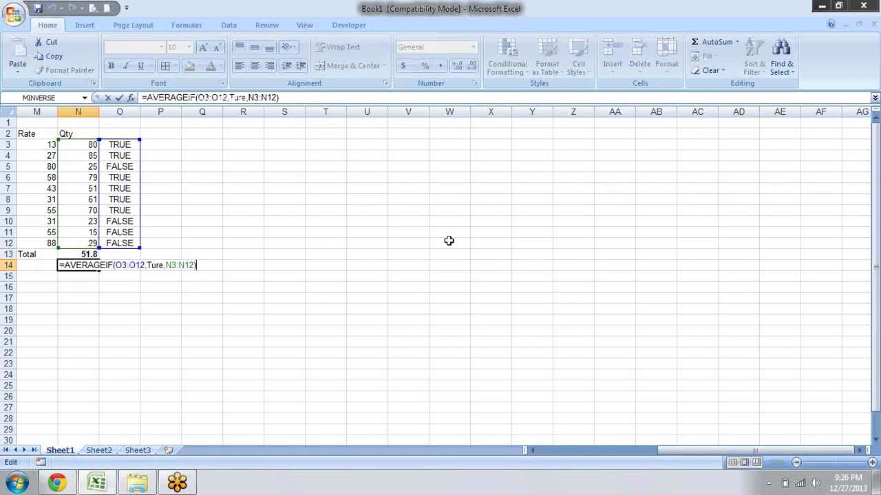
{"action": "left_click_drag", "start_coordinate": [166, 265], "coordinate": [147, 265]}
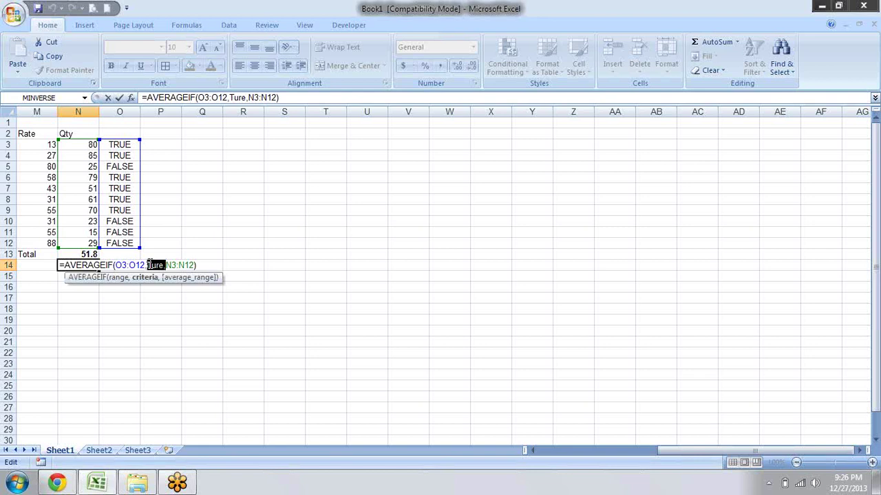
{"action": "type", "text": "1"}
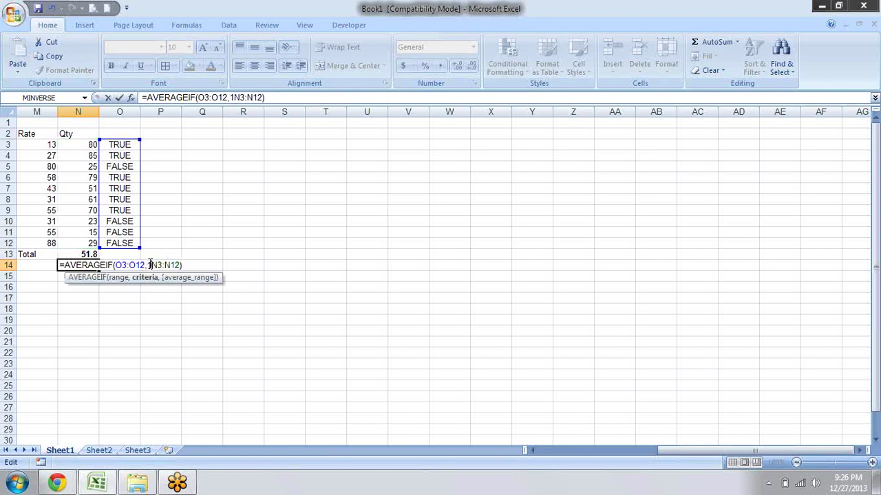
{"action": "type", "text": ","}
{"action": "key", "text": "Return"}
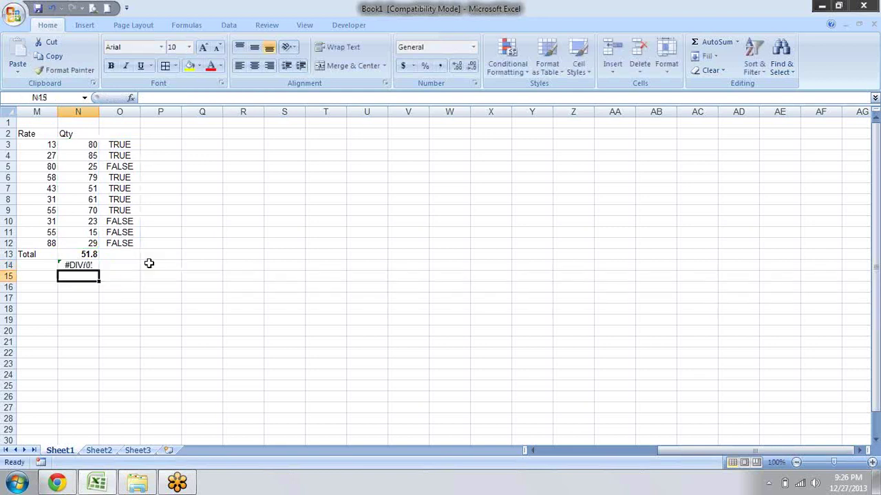
Step: Change the criterion to "TRUE" in quotes so N14 averages the flagged Qty values to 71
{"action": "key", "text": "F2"}
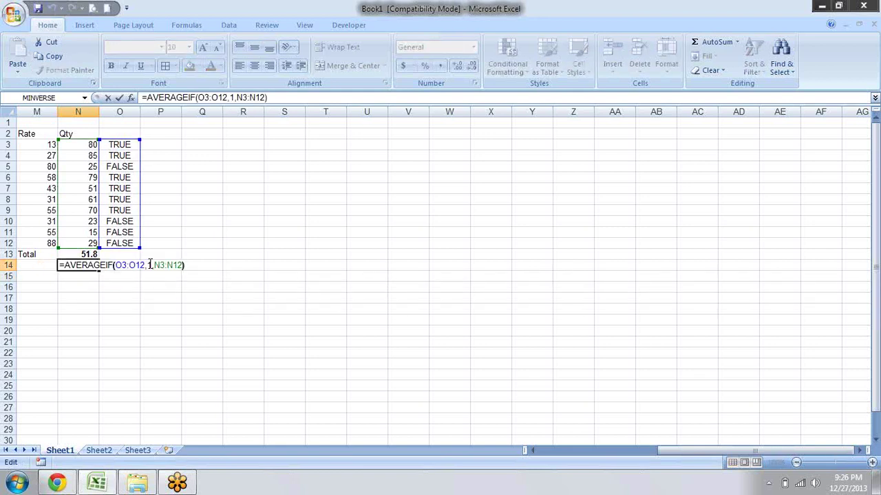
{"action": "key", "text": "BackSpace"}
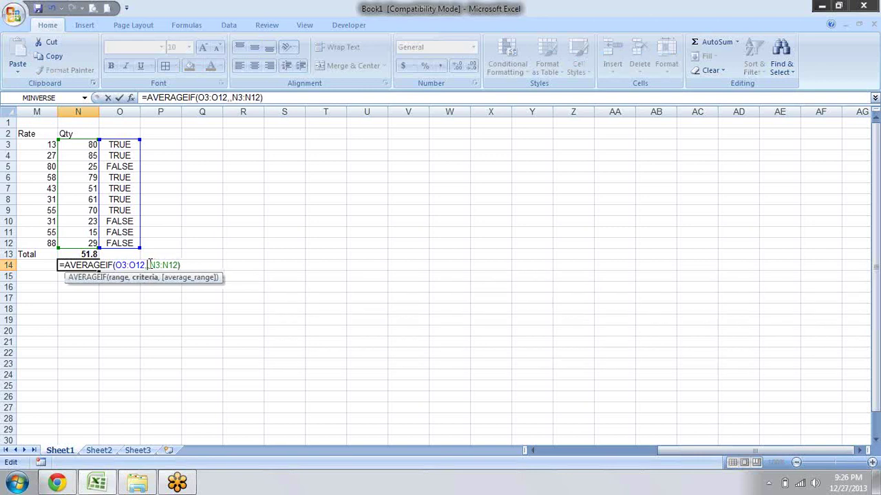
{"action": "type", "text": "\""}
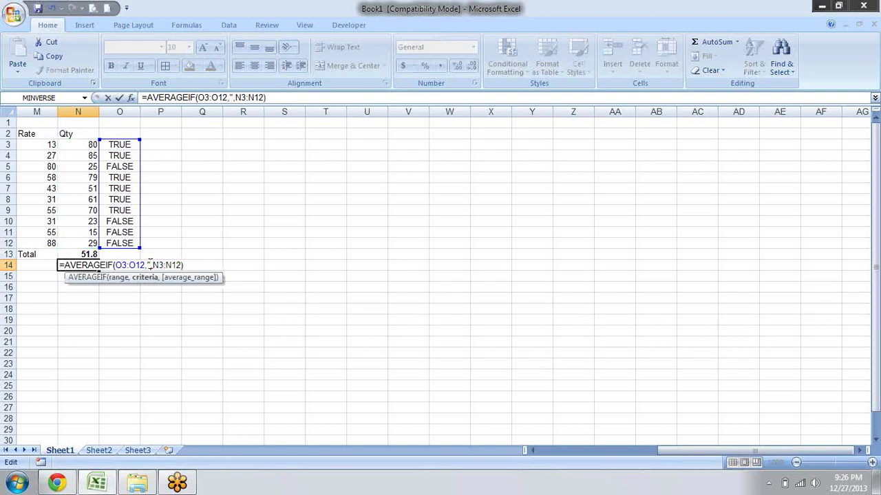
{"action": "key", "text": "Caps_Lock"}
{"action": "type", "text": "TRUE\""}
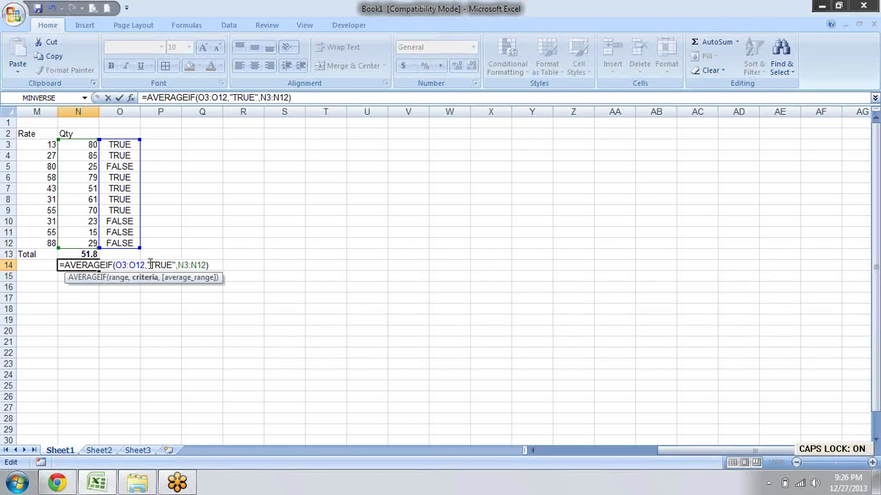
{"action": "key", "text": "Return"}
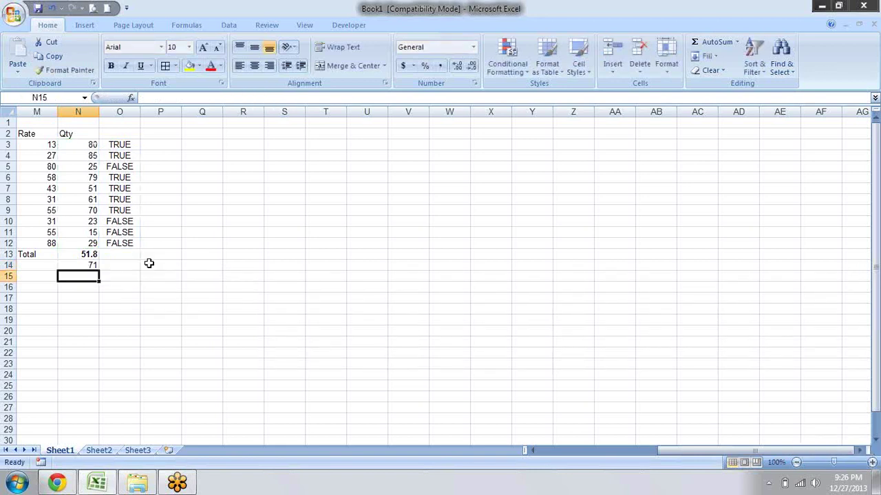
Step: Select Qty values N3:N4 plus N6:N9 to check their status-bar sum
{"action": "key", "text": "Up"}
{"action": "key", "text": "Up"}
{"action": "key", "text": "Up"}
{"action": "key", "text": "Up"}
{"action": "key", "text": "Up"}
{"action": "key", "text": "Up"}
{"action": "key", "text": "Up"}
{"action": "key", "text": "Up"}
{"action": "key", "text": "Up"}
{"action": "key", "text": "Up"}
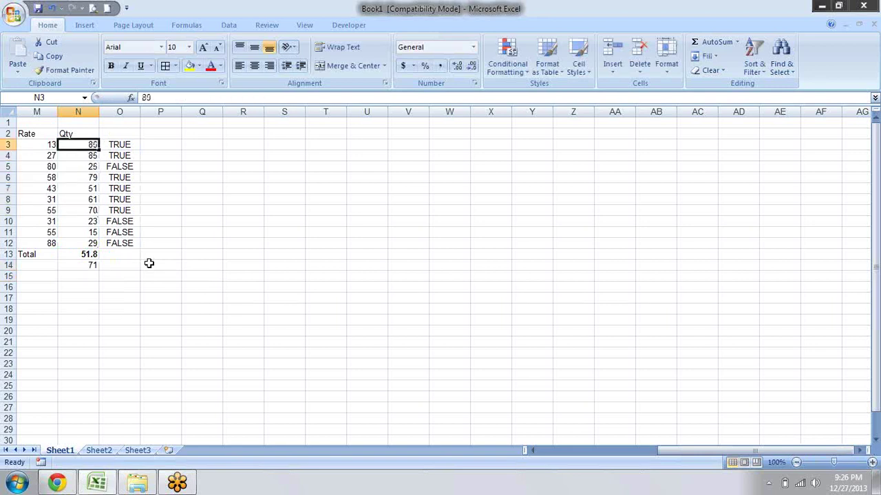
{"action": "key", "text": "Right"}
{"action": "key", "text": "shift+Down"}
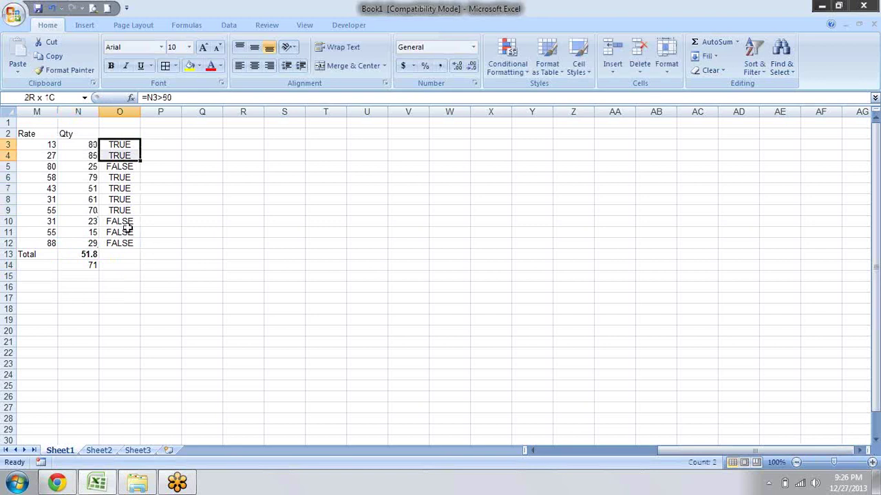
{"action": "left_click", "coordinate": [91, 143]}
{"action": "left_click_drag", "start_coordinate": [91, 143], "coordinate": [94, 221]}
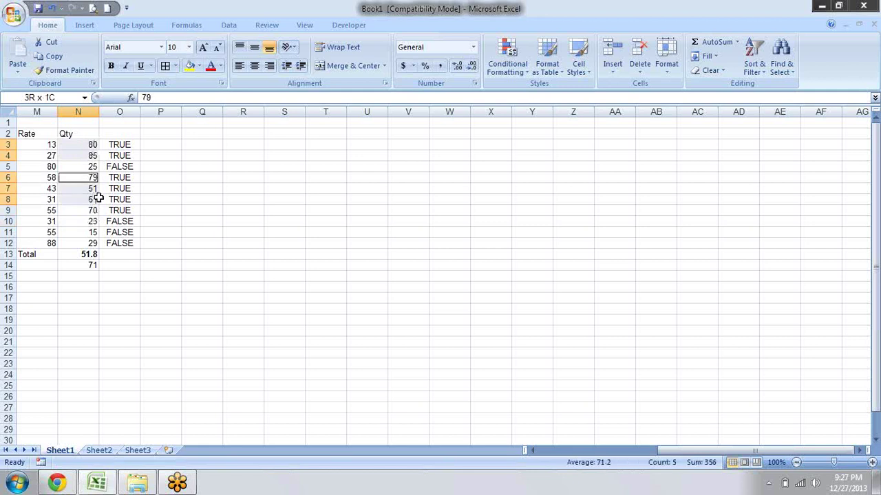
{"action": "left_click_drag", "start_coordinate": [94, 220], "coordinate": [89, 208], "text": "ctrl"}
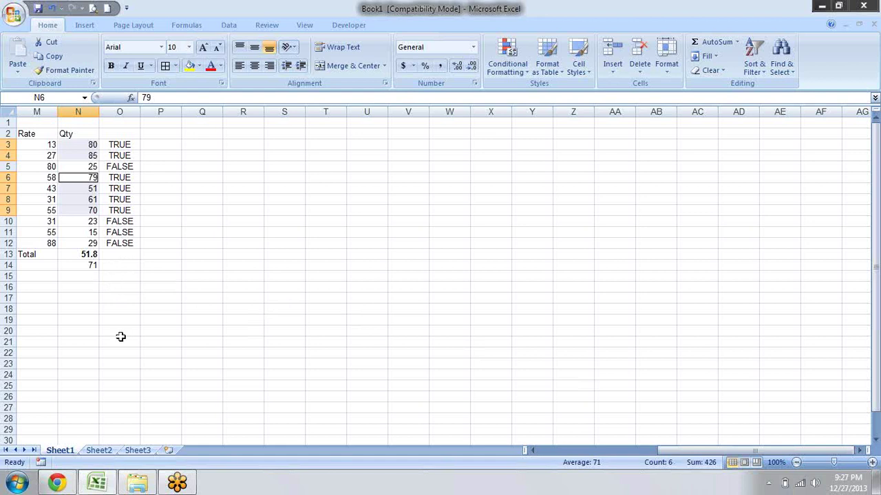
Step: Delete the AVERAGEIF formula from N14
{"action": "key", "text": "Right"}
{"action": "key", "text": "Right"}
{"action": "key", "text": "Left"}
{"action": "key", "text": "Left"}
{"action": "key", "text": "Down"}
{"action": "key", "text": "Down"}
{"action": "key", "text": "Down"}
{"action": "key", "text": "Down"}
{"action": "key", "text": "Down"}
{"action": "key", "text": "Down"}
{"action": "key", "text": "Down"}
{"action": "key", "text": "Down"}
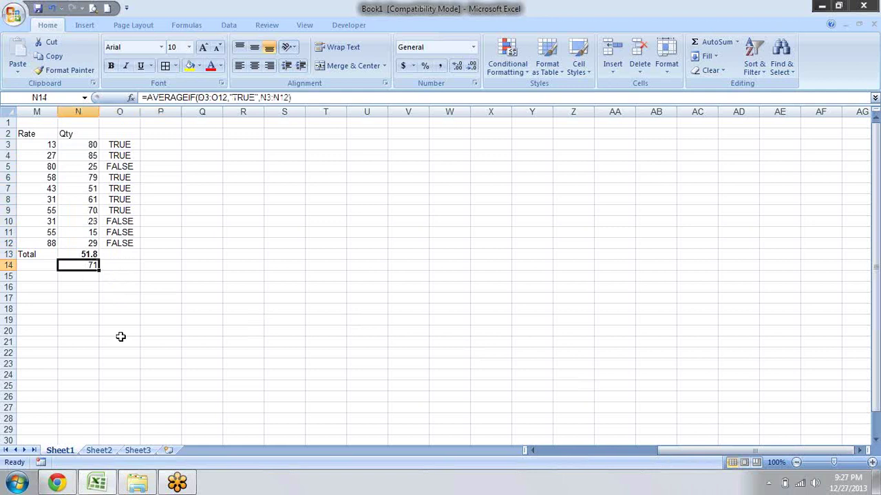
{"action": "key", "text": "Delete"}
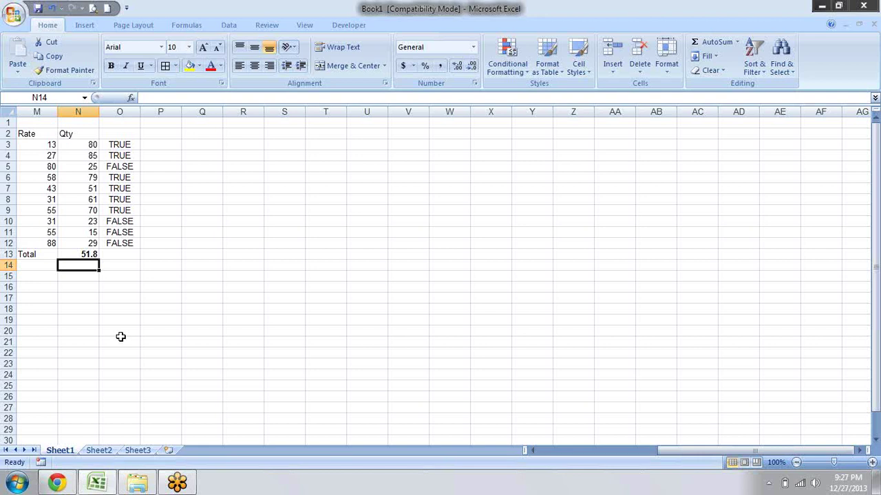
Step: Enter the array formula {=AVERAGE((N3:N12)*(N3:N12>50))} in N14, returning 42.6
{"action": "type", "text": "="}
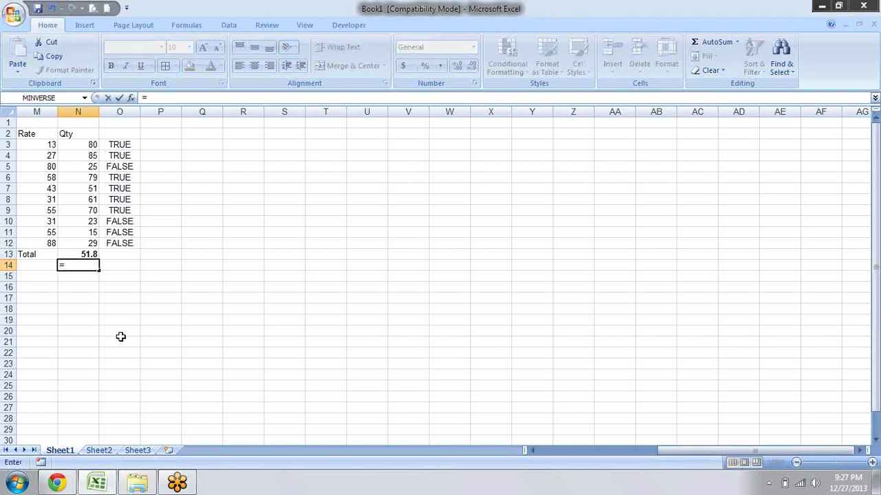
{"action": "type", "text": "A"}
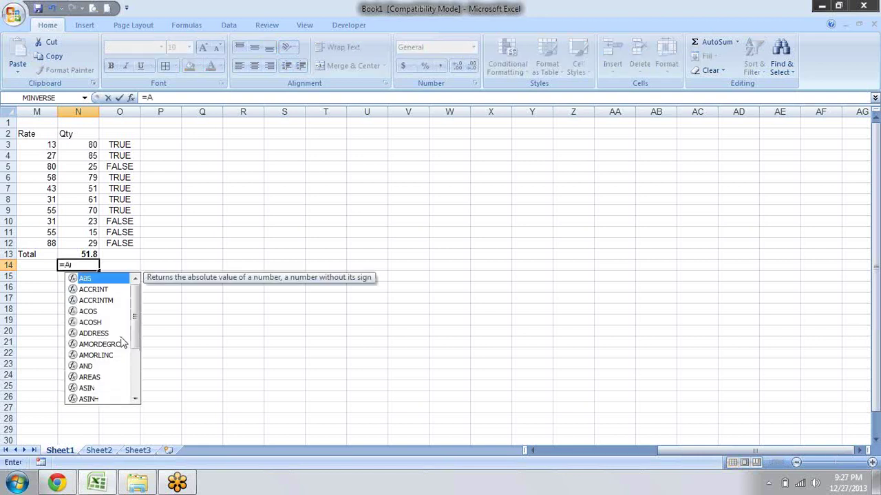
{"action": "type", "text": "VER"}
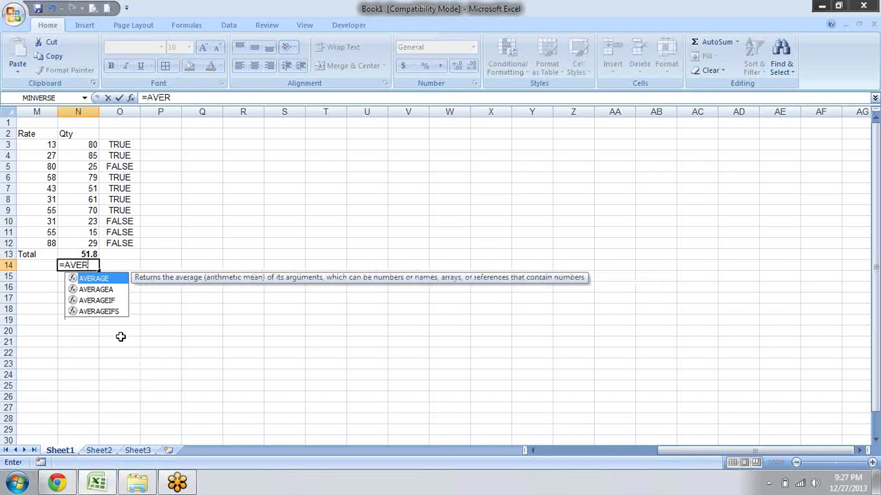
{"action": "key", "text": "Tab"}
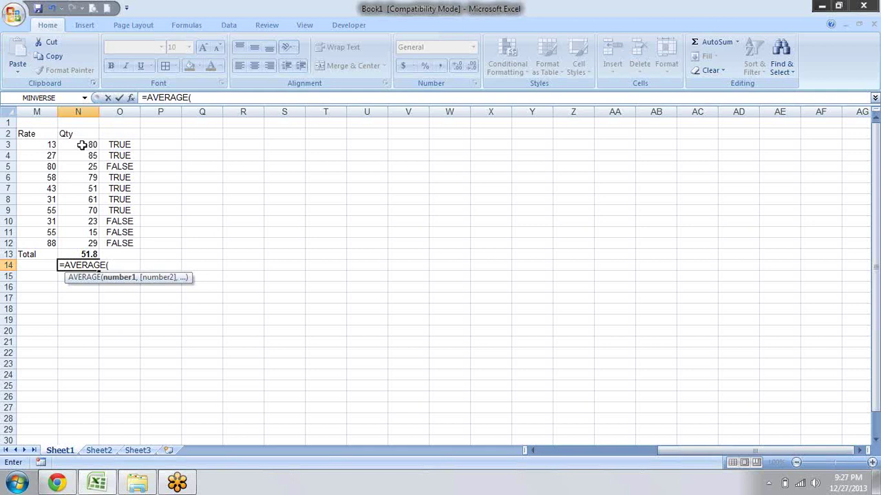
{"action": "type", "text": "("}
{"action": "left_click_drag", "start_coordinate": [89, 144], "coordinate": [90, 238]}
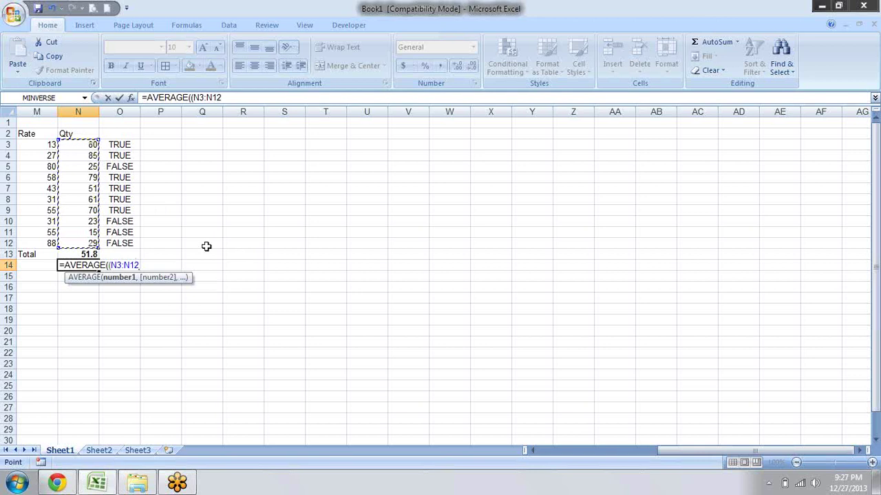
{"action": "left_click", "coordinate": [110, 266]}
{"action": "key", "text": "BackSpace"}
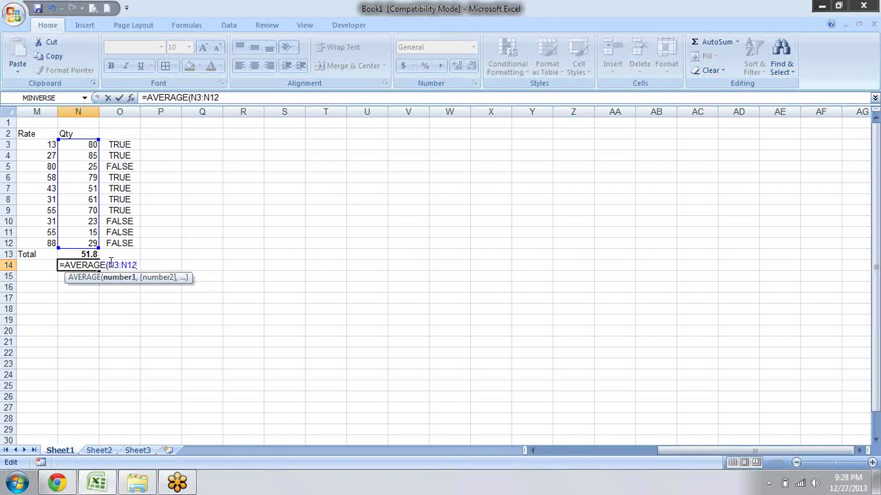
{"action": "type", "text": "("}
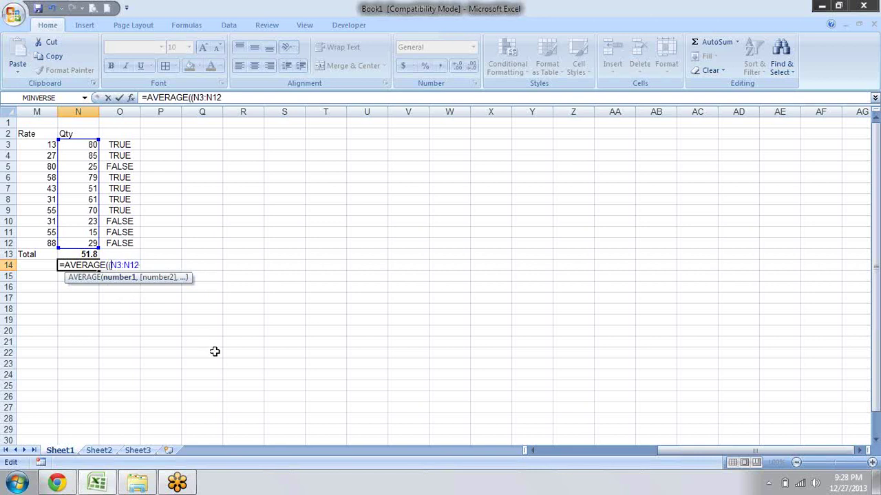
{"action": "type", "text": ")*"}
{"action": "type", "text": "("}
{"action": "left_click_drag", "start_coordinate": [88, 144], "coordinate": [90, 240]}
{"action": "type", "text": ">50"}
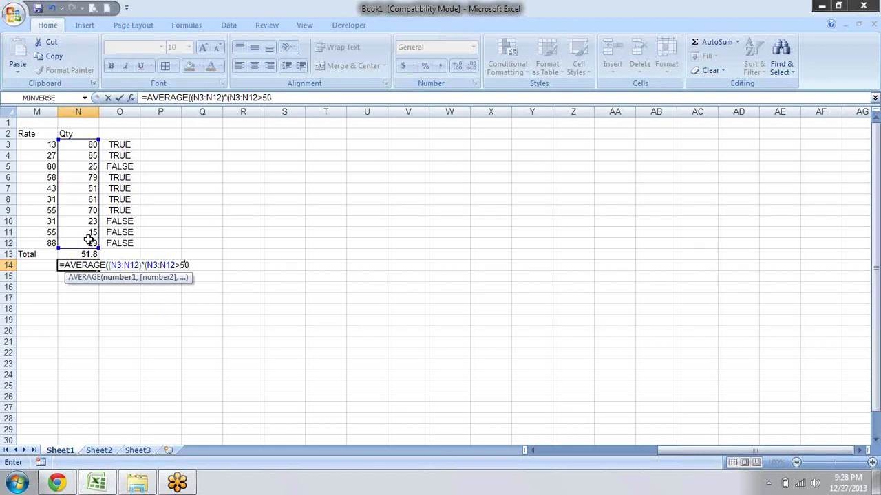
{"action": "type", "text": ")"}
{"action": "type", "text": ")"}
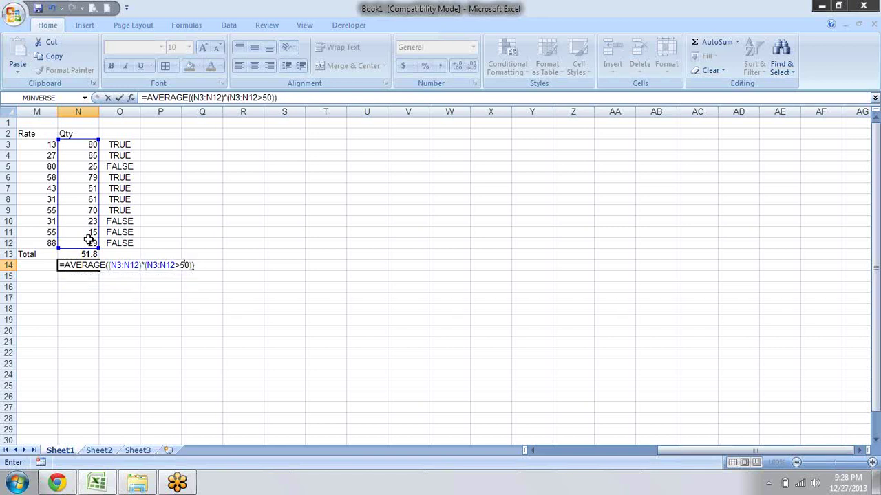
{"action": "key", "text": "ctrl+shift+Return"}
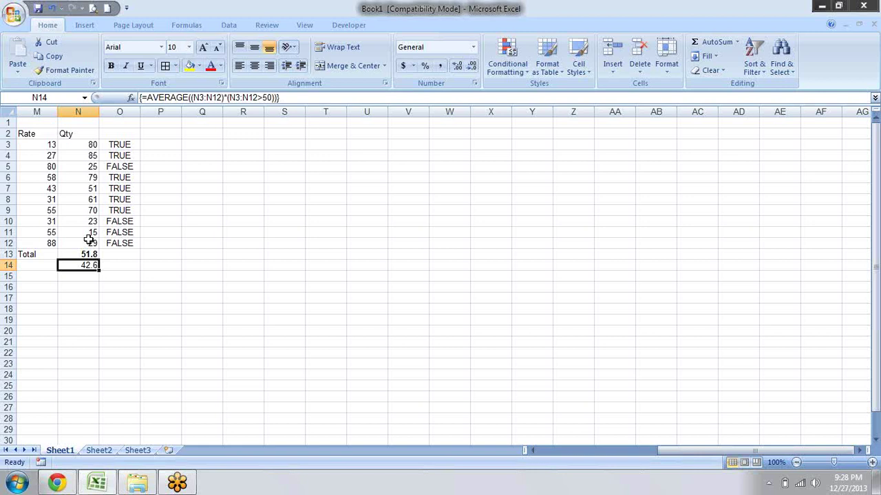
Step: Select the TRUE flags O6:O9 in column O to see which rows qualify
{"action": "key", "text": "Right"}
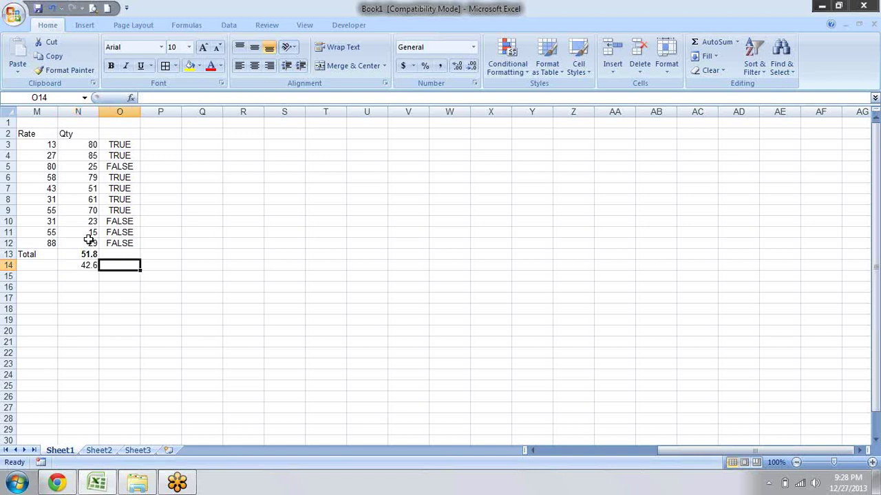
{"action": "key", "text": "Up"}
{"action": "key", "text": "Up"}
{"action": "key", "text": "Up"}
{"action": "key", "text": "Down"}
{"action": "key", "text": "Down"}
{"action": "key", "text": "Down"}
{"action": "key", "text": "Up"}
{"action": "key", "text": "Up"}
{"action": "key", "text": "Up"}
{"action": "key", "text": "Up"}
{"action": "key", "text": "Up"}
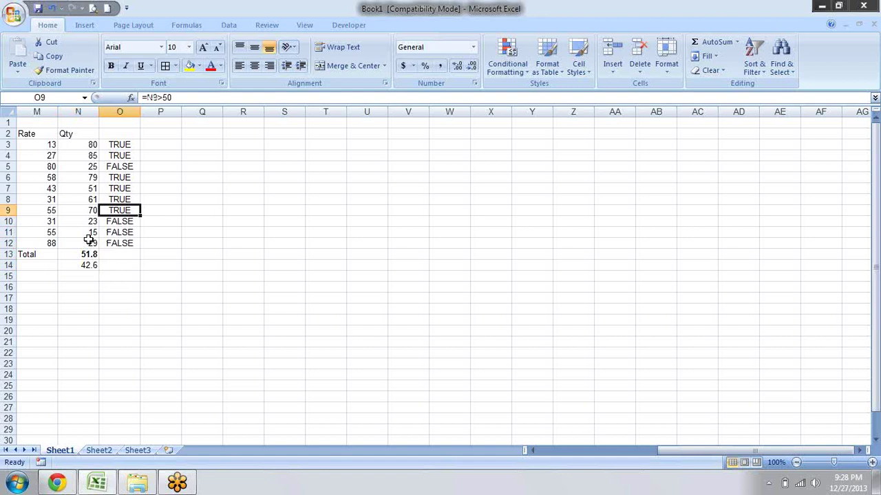
{"action": "key", "text": "shift+Up"}
{"action": "key", "text": "shift+Up"}
{"action": "key", "text": "shift+Up"}
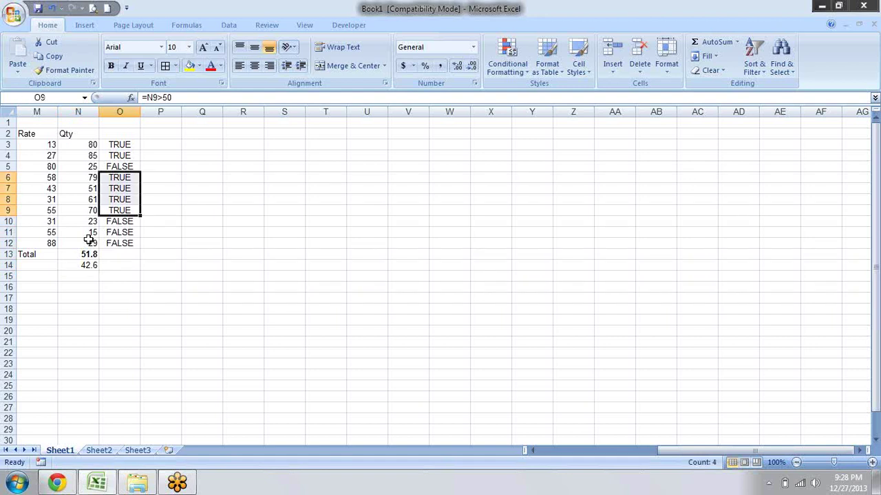
{"action": "key", "text": "Left"}
{"action": "key", "text": "Right"}
{"action": "key", "text": "shift+Up"}
{"action": "key", "text": "shift+Up"}
{"action": "key", "text": "shift+Up"}
{"action": "key", "text": "Down"}
{"action": "key", "text": "Down"}
{"action": "key", "text": "Down"}
{"action": "key", "text": "Down"}
{"action": "key", "text": "Down"}
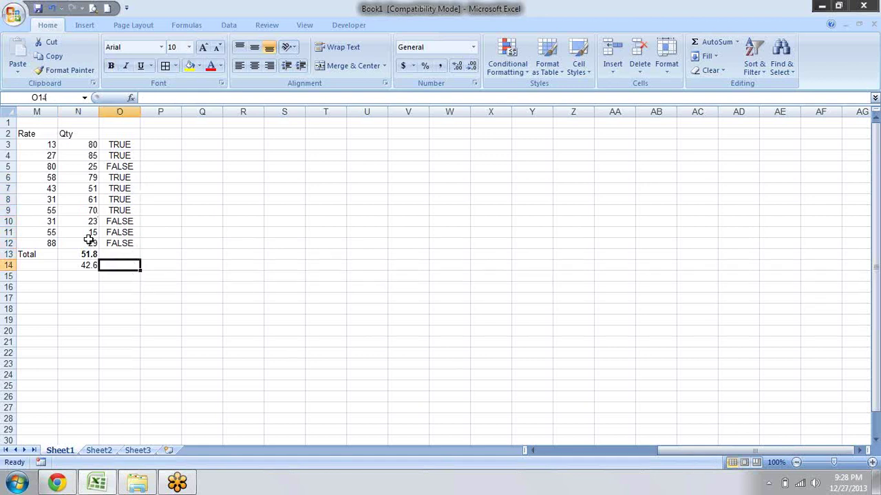
{"action": "key", "text": "Left"}
{"action": "key", "text": "Right"}
Step: Change O14 to =N14*6 so it shows 255.6
{"action": "type", "text": "'"}
{"action": "type", "text": "="}
{"action": "key", "text": "Left"}
{"action": "type", "text": "*6"}
{"action": "key", "text": "Return"}
{"action": "key", "text": "Up"}
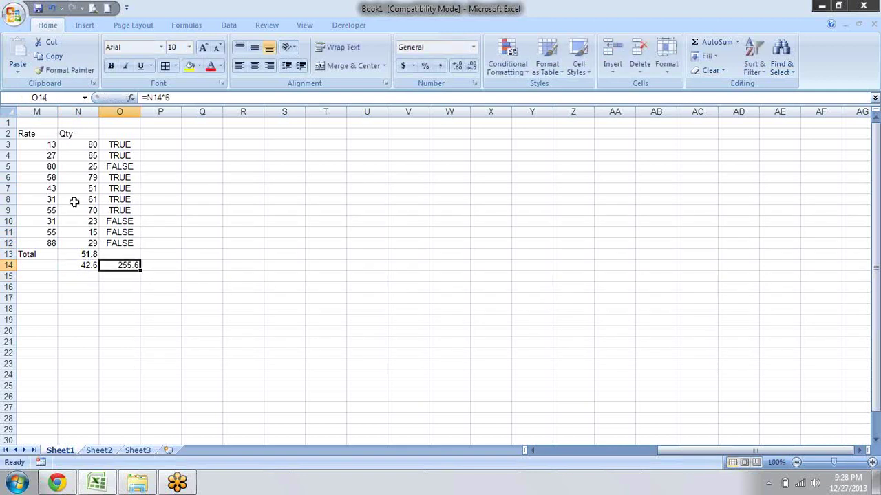
Step: Select the above-50 quantities N6:N9 and N3:N4, then return to N14
{"action": "left_click_drag", "start_coordinate": [92, 178], "coordinate": [93, 210]}
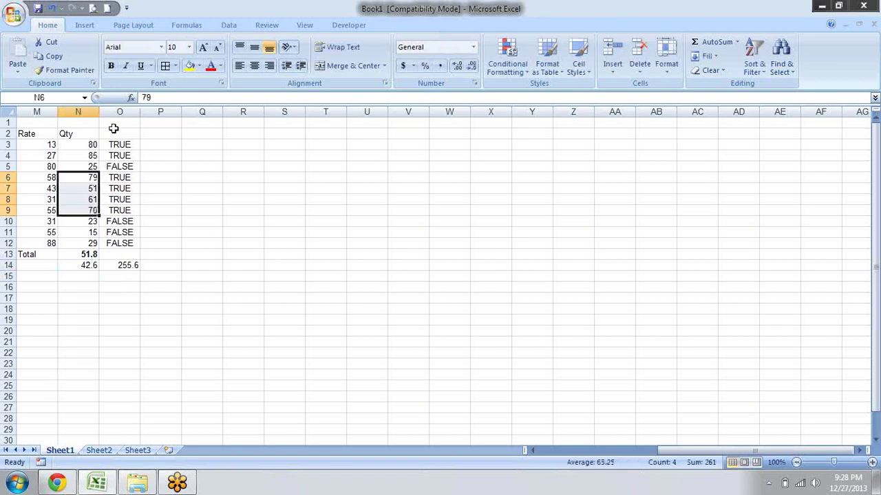
{"action": "left_click", "coordinate": [94, 159], "text": "shift"}
{"action": "left_click_drag", "start_coordinate": [94, 178], "coordinate": [94, 201]}
{"action": "key", "text": "shift+Down"}
{"action": "left_click_drag", "start_coordinate": [95, 143], "coordinate": [101, 157]}
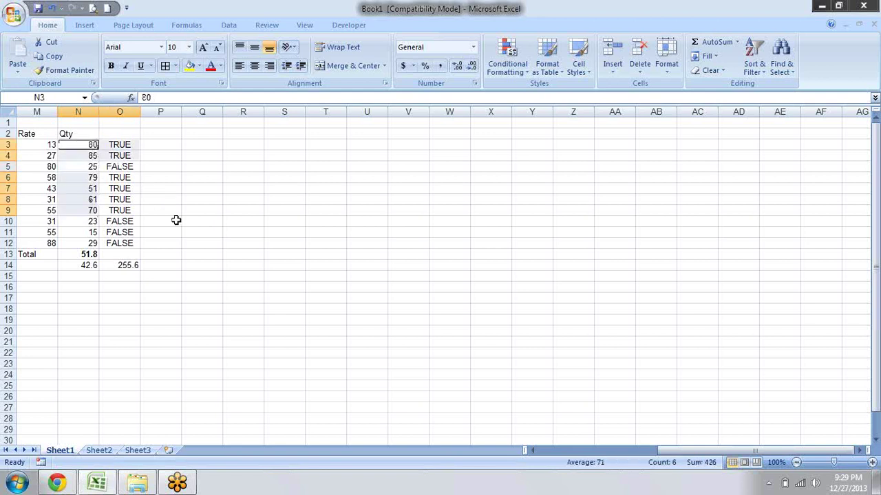
{"action": "left_click", "coordinate": [84, 263]}
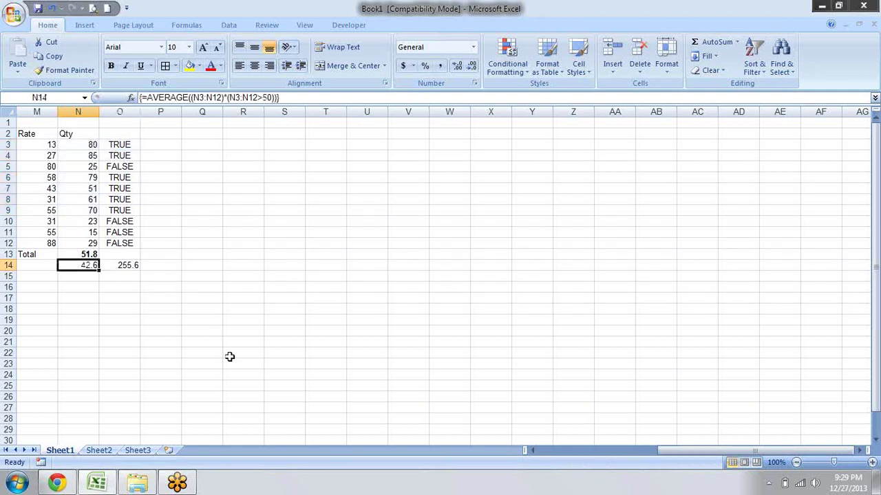
Step: Edit N14's array formula to {=AVERAGE((N3:N12)*((N3:N12>50)*1))}, still giving 42.6
{"action": "left_click", "coordinate": [275, 97]}
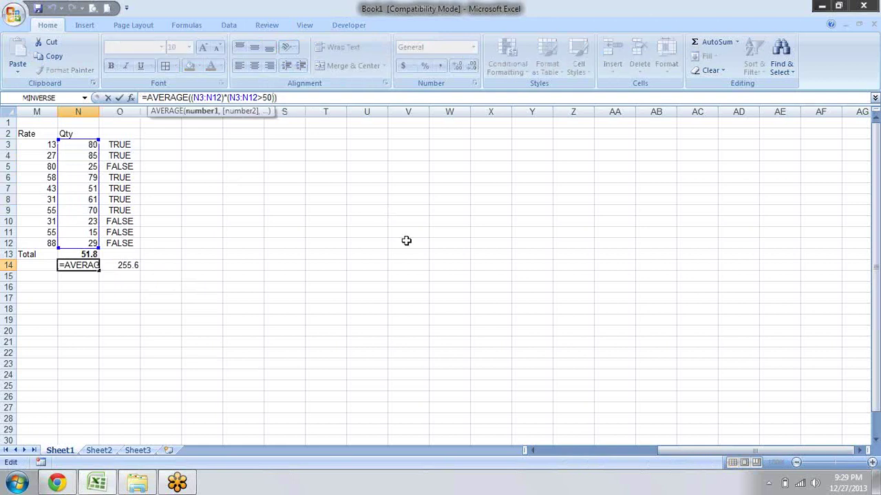
{"action": "left_click", "coordinate": [227, 97]}
{"action": "type", "text": "("}
{"action": "left_click", "coordinate": [278, 97]}
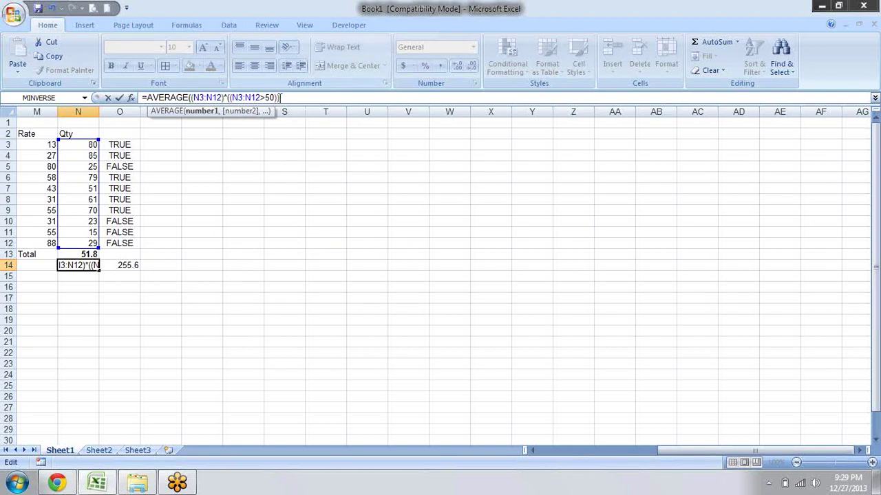
{"action": "type", "text": "*1))"}
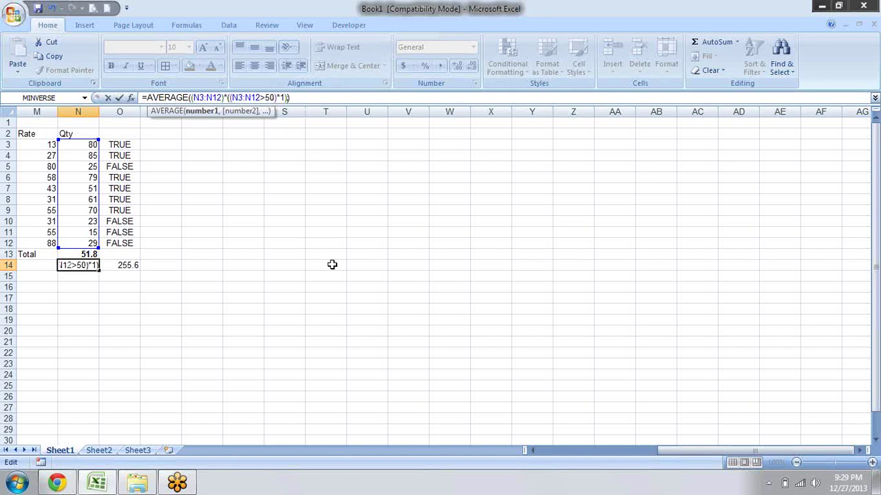
{"action": "key", "text": "ctrl+shift+Return"}
{"action": "key", "text": "Down"}
{"action": "key", "text": "Up"}
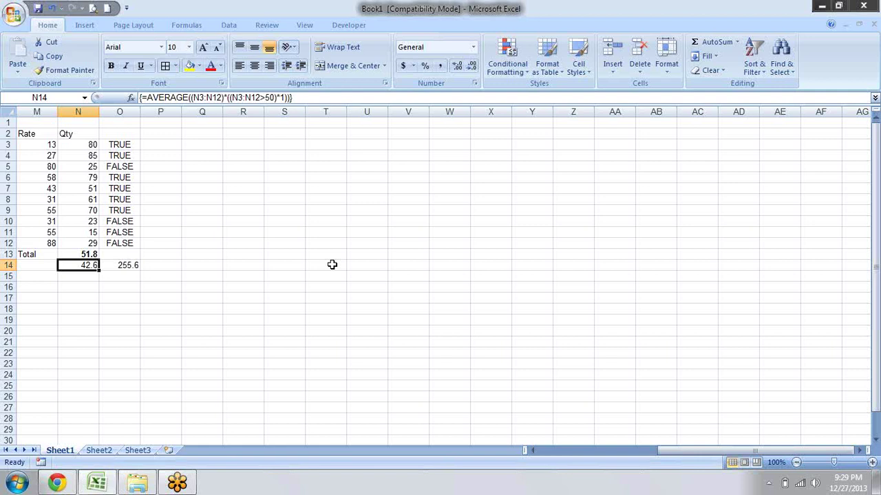
{"action": "key", "text": "Up"}
{"action": "key", "text": "Up"}
Step: Change O14 to =N14*11, showing 468.6
{"action": "key", "text": "shift+Up"}
{"action": "key", "text": "shift+Up"}
{"action": "key", "text": "shift+Up"}
{"action": "key", "text": "shift+Up"}
{"action": "key", "text": "shift+Up"}
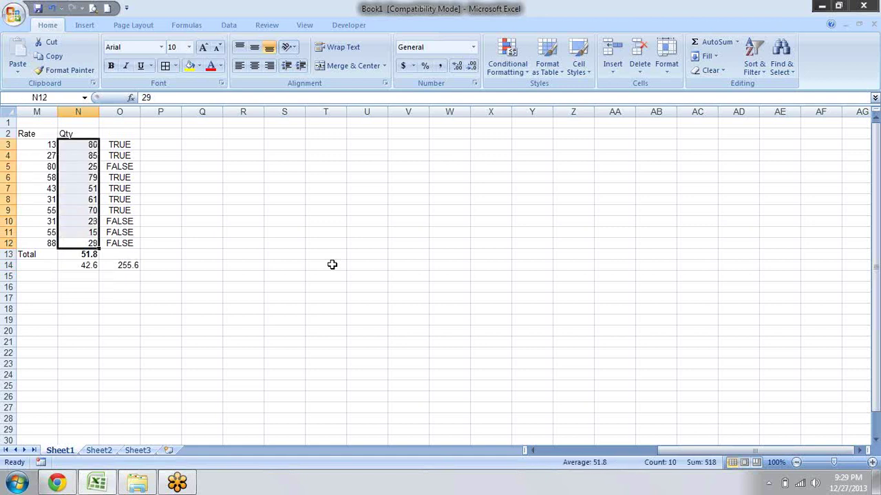
{"action": "key", "text": "Down"}
{"action": "key", "text": "Down"}
{"action": "key", "text": "Right"}
{"action": "key", "text": "Right"}
{"action": "key", "text": "Left"}
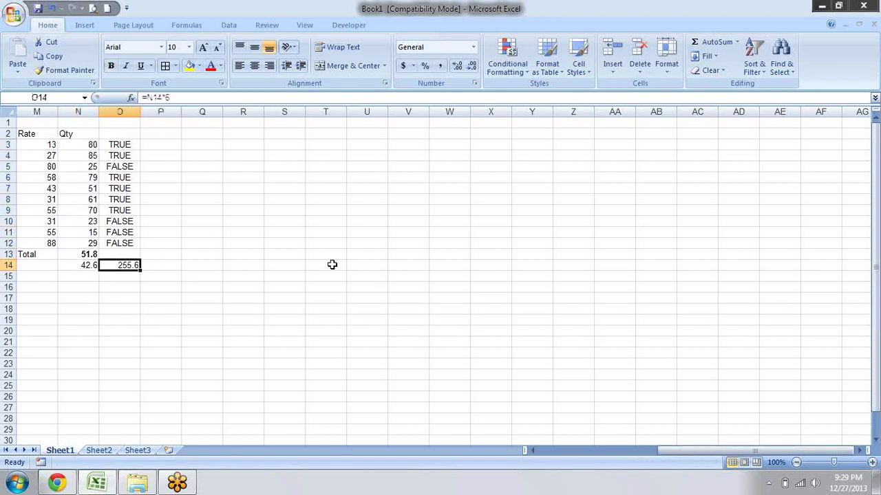
{"action": "type", "text": "'"}
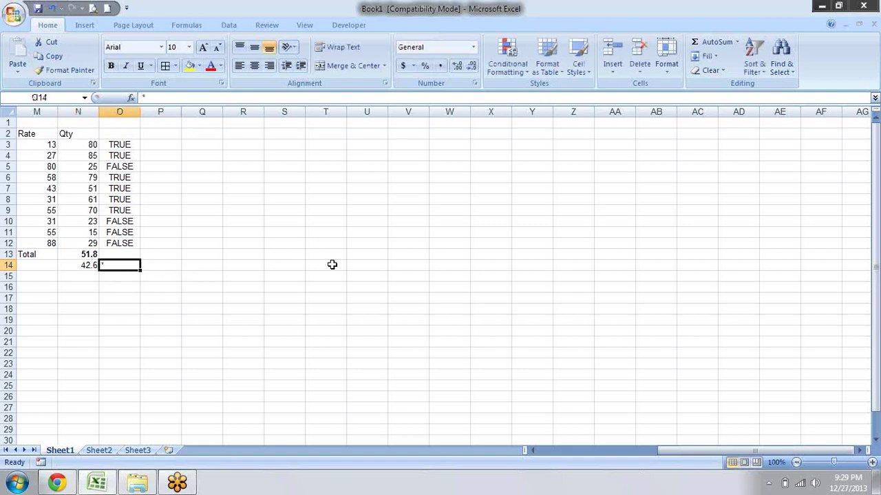
{"action": "type", "text": "="}
{"action": "key", "text": "Left"}
{"action": "type", "text": "*'"}
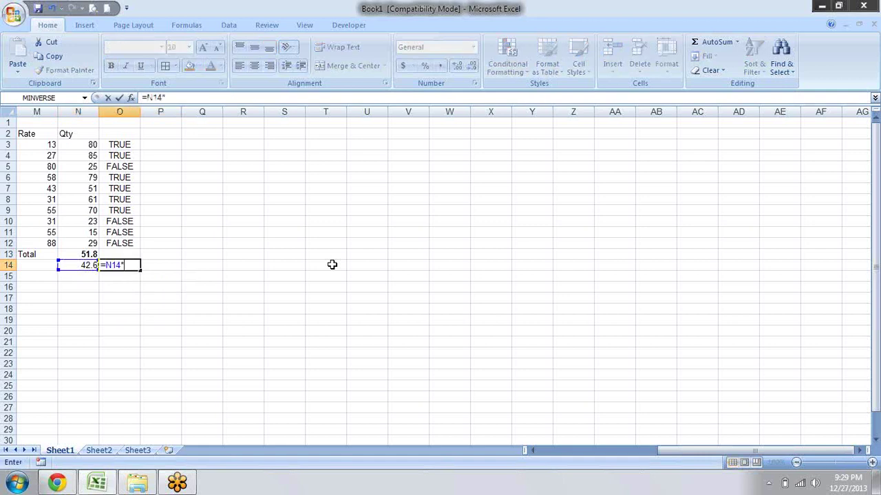
{"action": "key", "text": "BackSpace"}
{"action": "type", "text": "11"}
{"action": "key", "text": "Return"}
Step: Reselect the quantities N3:N12 several times to review them against N14 and O14
{"action": "key", "text": "Up"}
{"action": "key", "text": "Left"}
{"action": "key", "text": "Up"}
{"action": "key", "text": "Up"}
{"action": "key", "text": "shift+Up"}
{"action": "key", "text": "shift+Up"}
{"action": "key", "text": "shift+Up"}
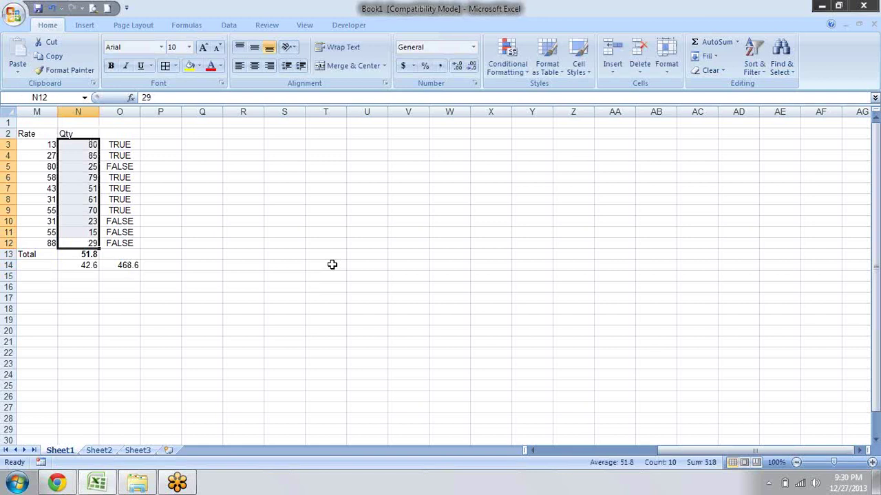
{"action": "key", "text": "Down"}
{"action": "key", "text": "Down"}
{"action": "key", "text": "Right"}
{"action": "key", "text": "Up"}
{"action": "key", "text": "Up"}
{"action": "key", "text": "Left"}
{"action": "key", "text": "ctrl+shift+Up"}
{"action": "key", "text": "shift+Down"}
{"action": "key", "text": "Down"}
{"action": "key", "text": "Down"}
{"action": "key", "text": "Up"}
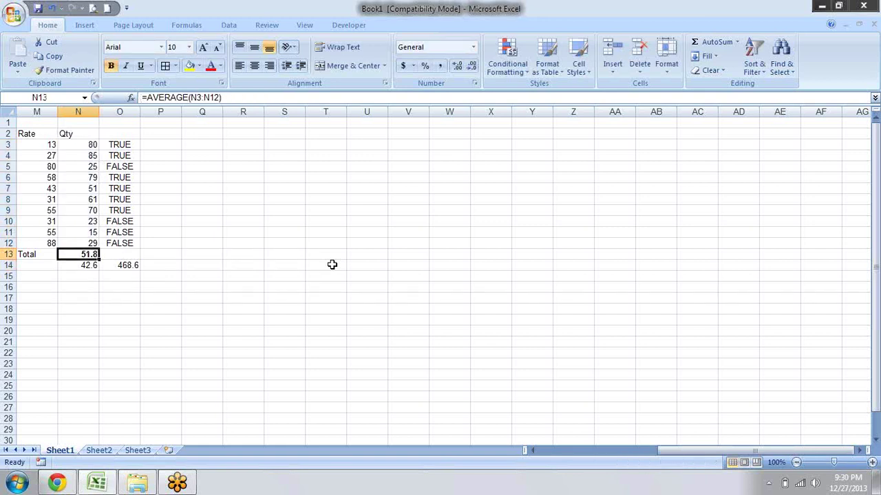
{"action": "key", "text": "Down"}
{"action": "key", "text": "Right"}
{"action": "key", "text": "Left"}
{"action": "key", "text": "Up"}
{"action": "key", "text": "Up"}
{"action": "key", "text": "ctrl+shift+Up"}
{"action": "key", "text": "shift+Down"}
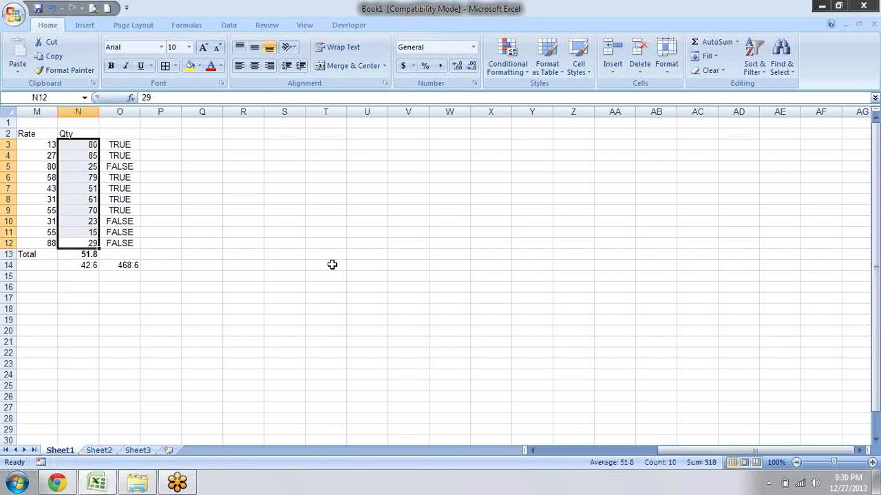
{"action": "key", "text": "Down"}
{"action": "key", "text": "Down"}
{"action": "key", "text": "Right"}
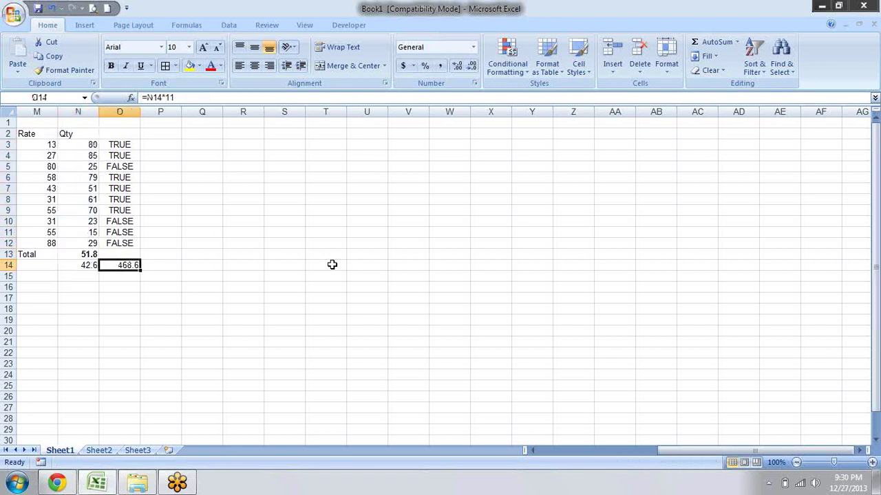
Step: Delete the 468.6 result from O14 and return to N14
{"action": "key", "text": "BackSpace"}
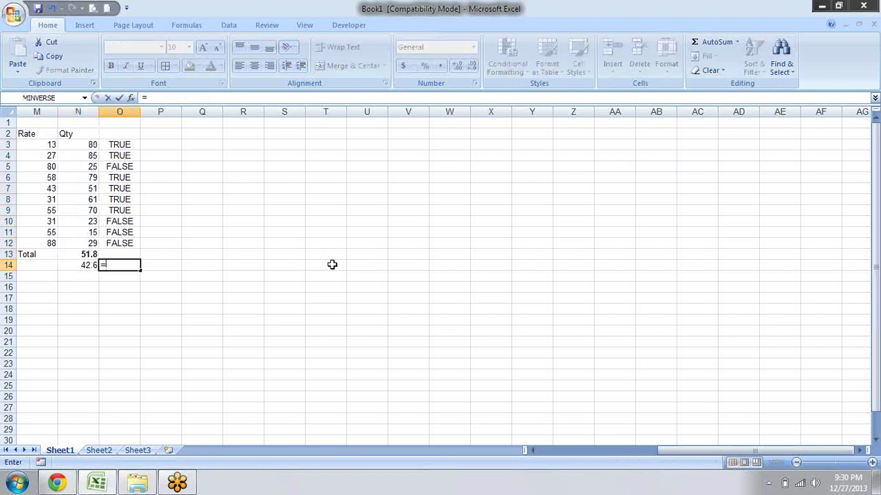
{"action": "key", "text": "Escape"}
{"action": "key", "text": "Left"}
{"action": "key", "text": "Right"}
{"action": "key", "text": "Delete"}
{"action": "key", "text": "Left"}
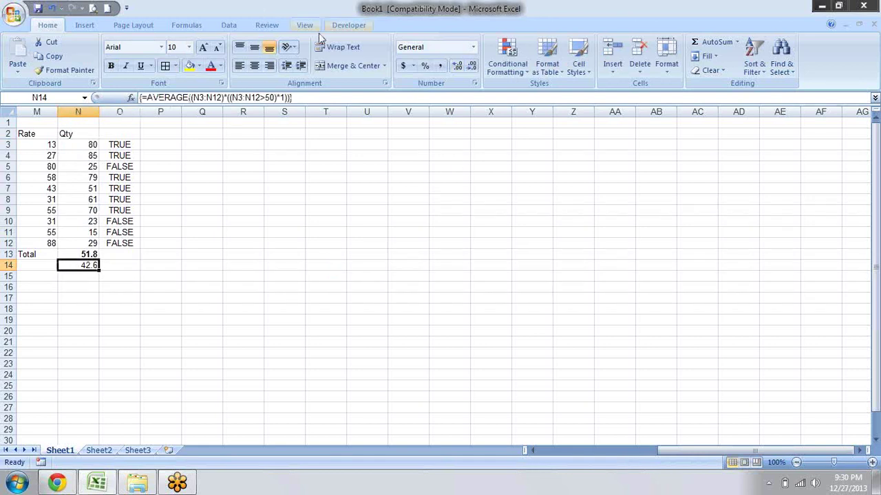
Step: Evaluate N14 step by step in Evaluate Formula to 42.6, then close it and select the quantities
{"action": "left_click", "coordinate": [197, 28]}
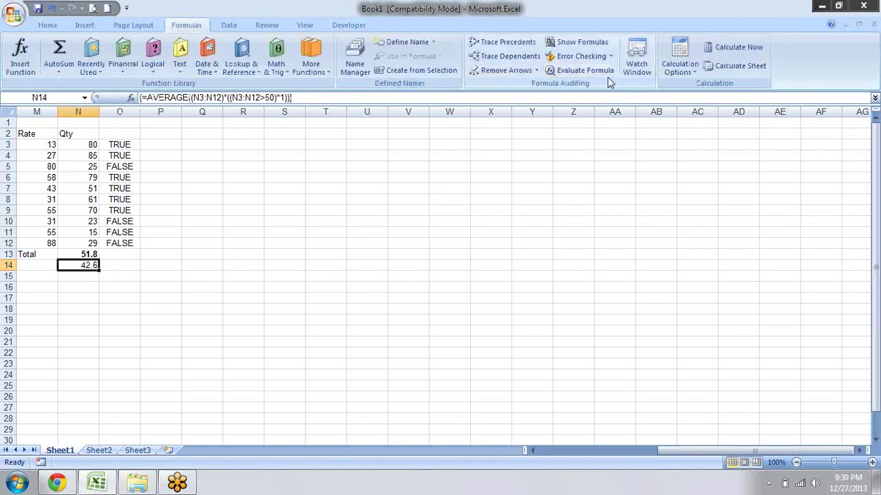
{"action": "left_click", "coordinate": [585, 71]}
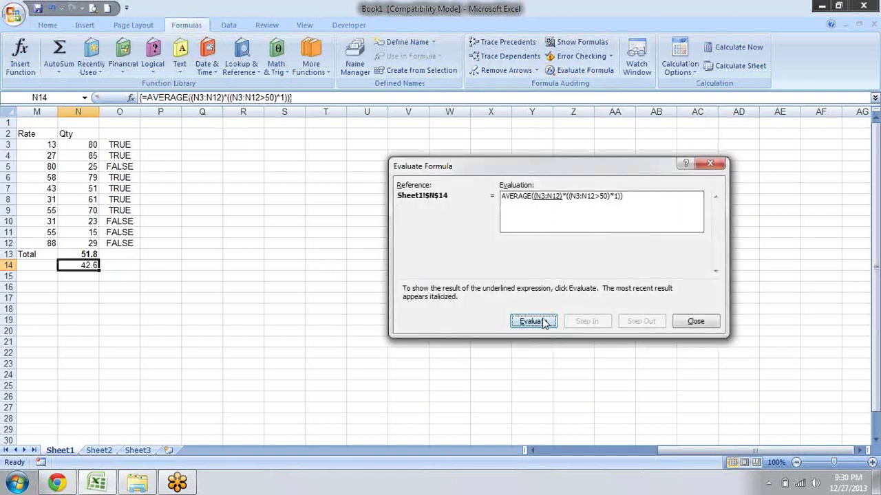
{"action": "left_click", "coordinate": [542, 323]}
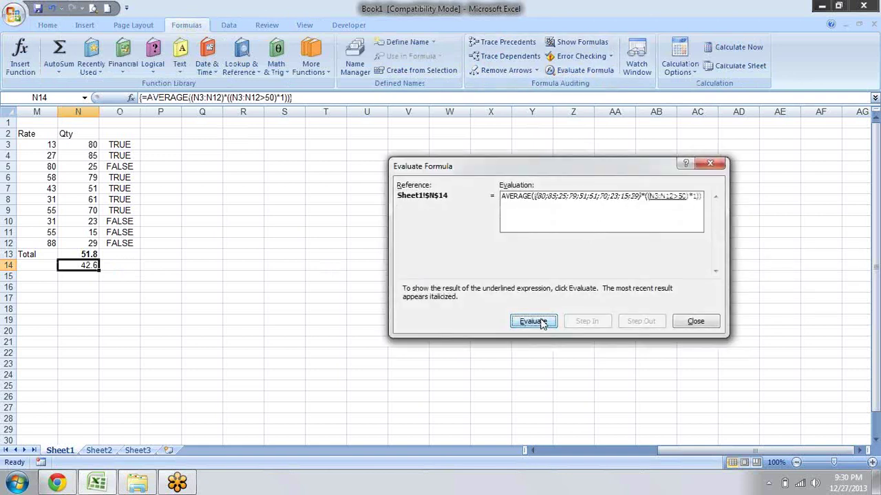
{"action": "left_click", "coordinate": [542, 323]}
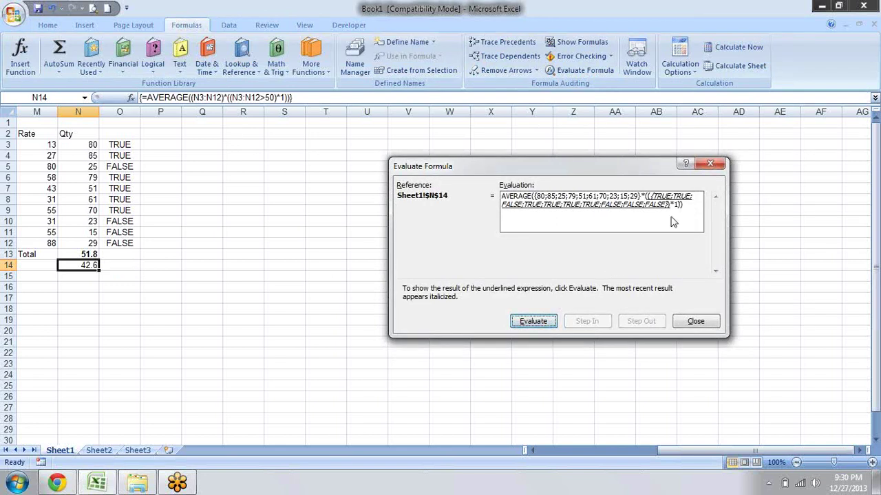
{"action": "left_click", "coordinate": [542, 325]}
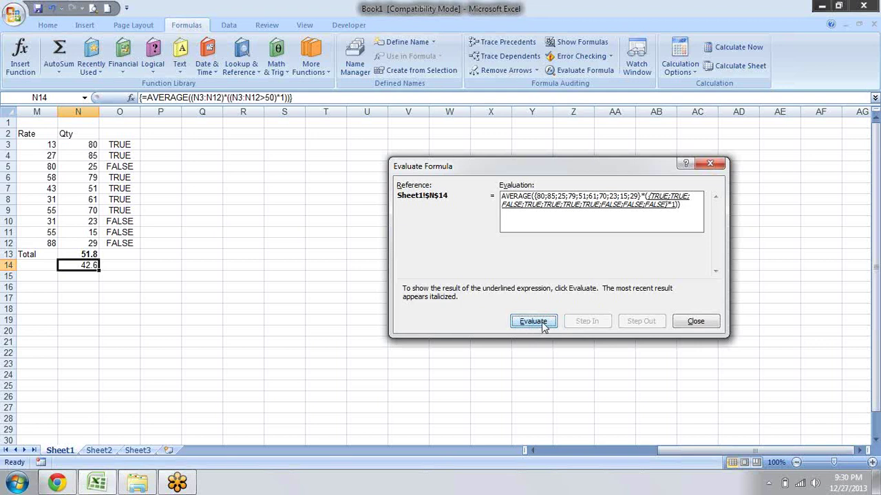
{"action": "left_click", "coordinate": [542, 325]}
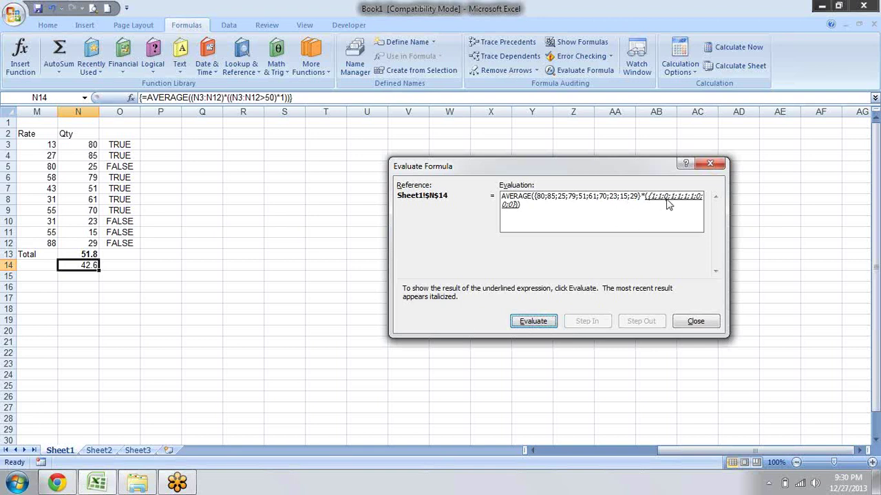
{"action": "left_click", "coordinate": [535, 322]}
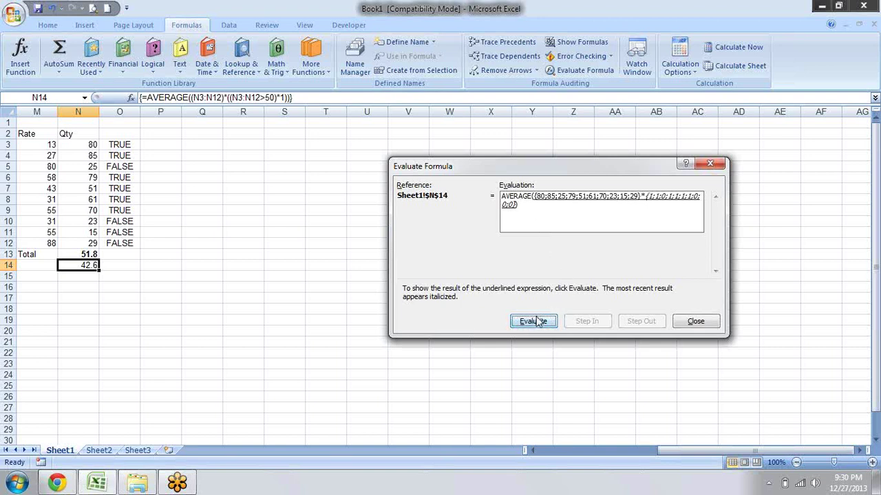
{"action": "left_click", "coordinate": [535, 322]}
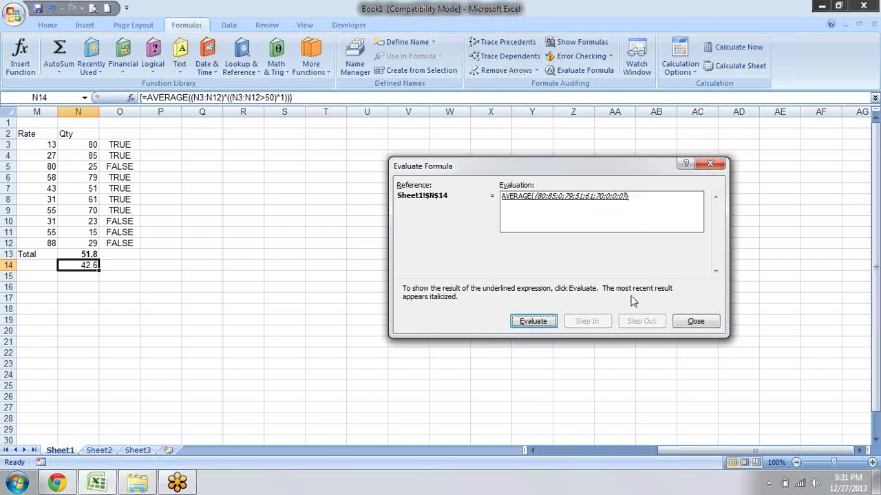
{"action": "left_click", "coordinate": [547, 325]}
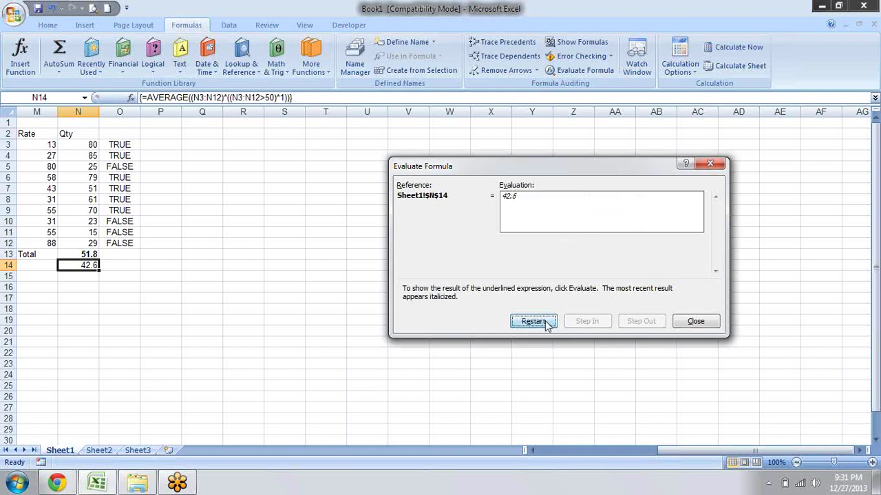
{"action": "left_click", "coordinate": [695, 321]}
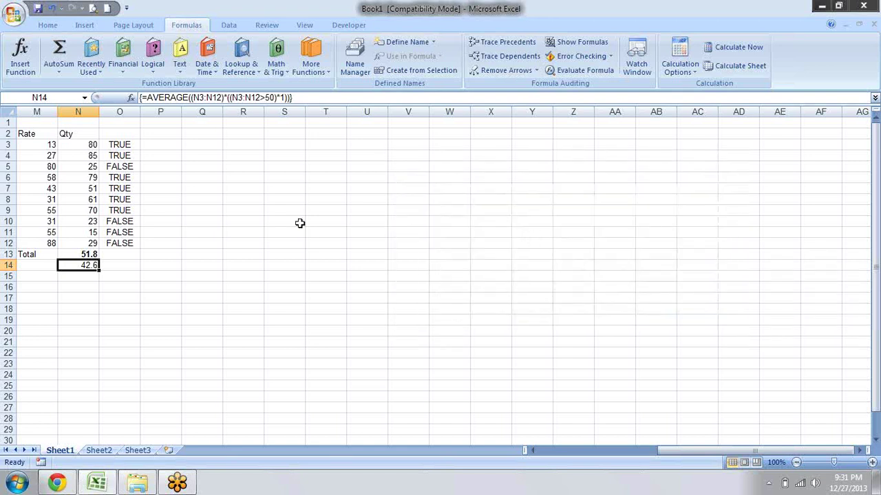
{"action": "left_click_drag", "start_coordinate": [84, 145], "coordinate": [91, 239]}
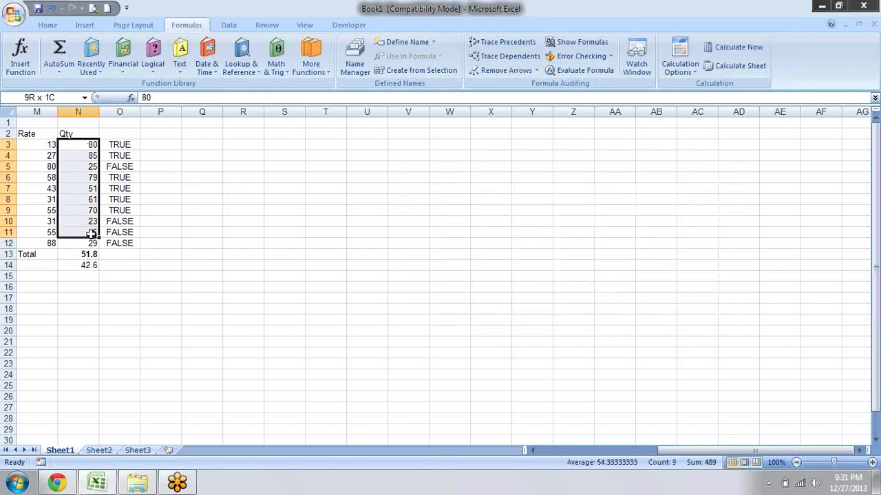
Step: Replace AVERAGE with SUM in N14's array formula, giving 426
{"action": "left_click", "coordinate": [88, 267]}
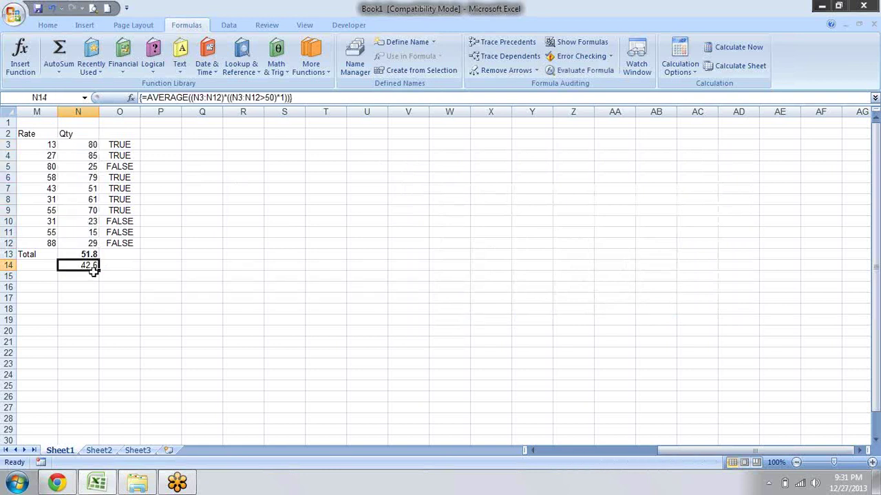
{"action": "left_click_drag", "start_coordinate": [187, 97], "coordinate": [148, 98]}
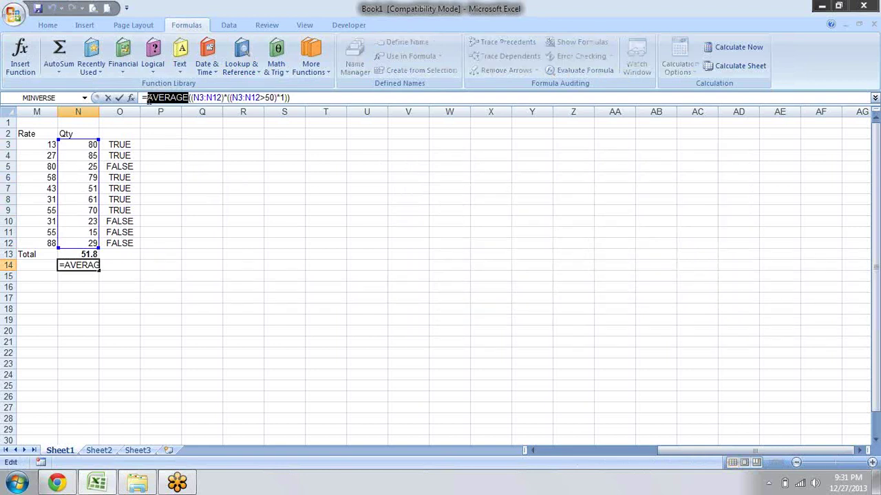
{"action": "type", "text": "SUM"}
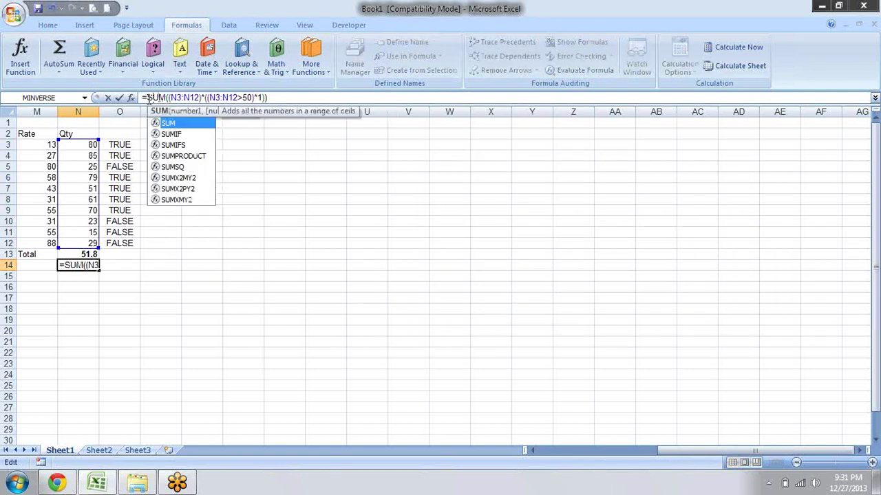
{"action": "key", "text": "ctrl+shift+Return"}
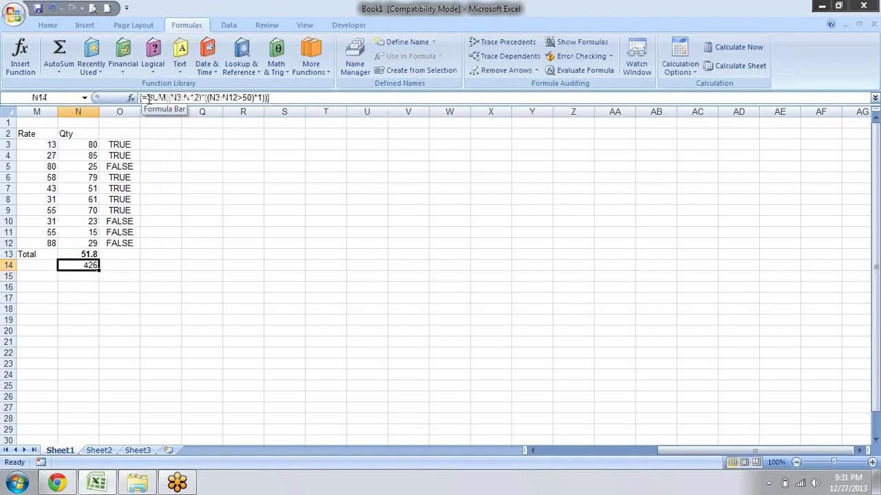
Step: Select the above-50 quantities N3:N4 and N6:N9 to check their status-bar sum
{"action": "key", "text": "Up"}
{"action": "key", "text": "Up"}
{"action": "key", "text": "Up"}
{"action": "key", "text": "Up"}
{"action": "key", "text": "Up"}
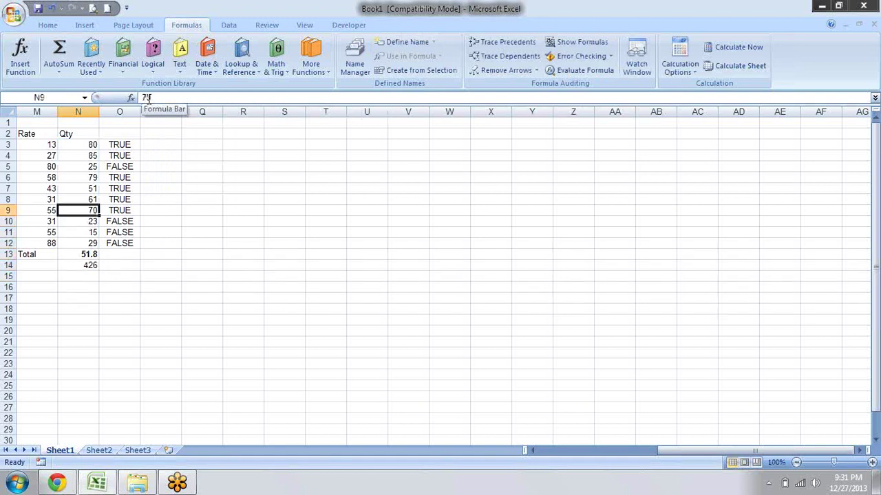
{"action": "key", "text": "shift+Up"}
{"action": "key", "text": "shift+Up"}
{"action": "key", "text": "shift+Up"}
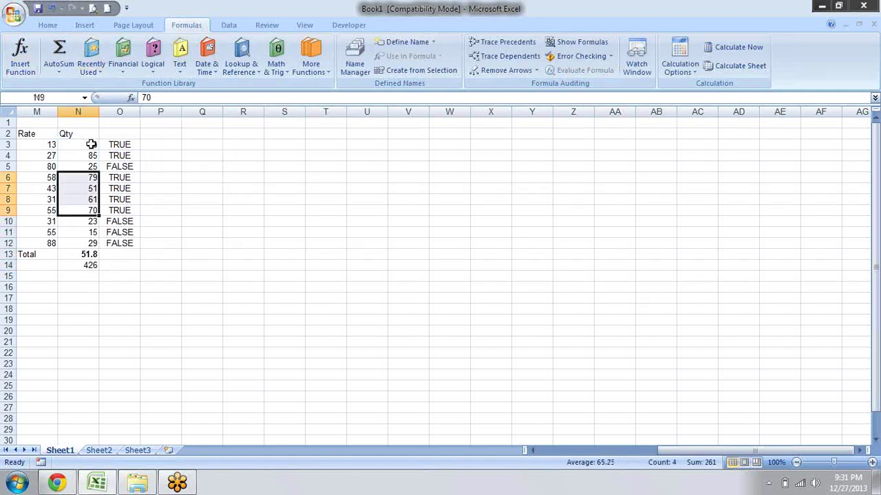
{"action": "left_click_drag", "start_coordinate": [90, 143], "coordinate": [92, 154]}
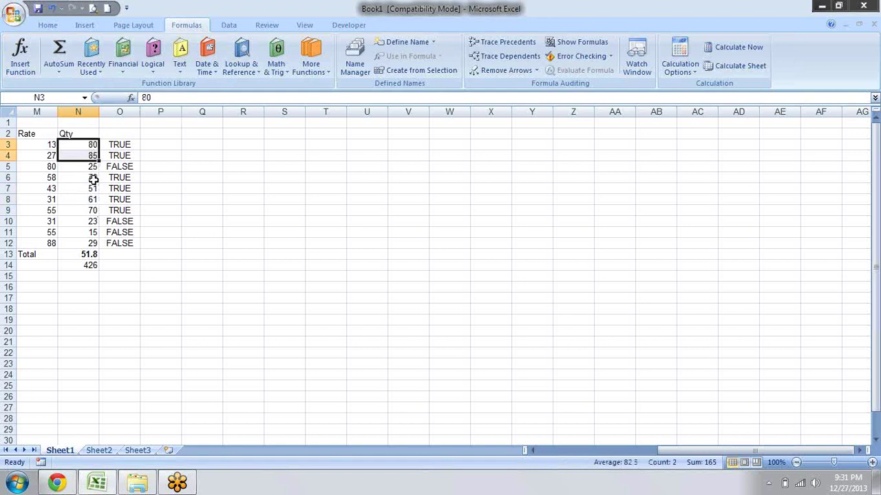
{"action": "left_click_drag", "start_coordinate": [92, 176], "coordinate": [91, 206]}
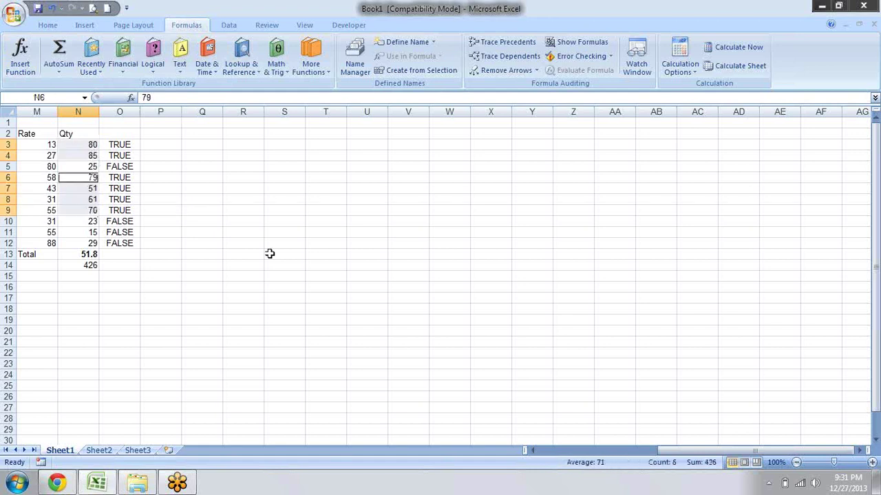
{"action": "left_click", "coordinate": [97, 268]}
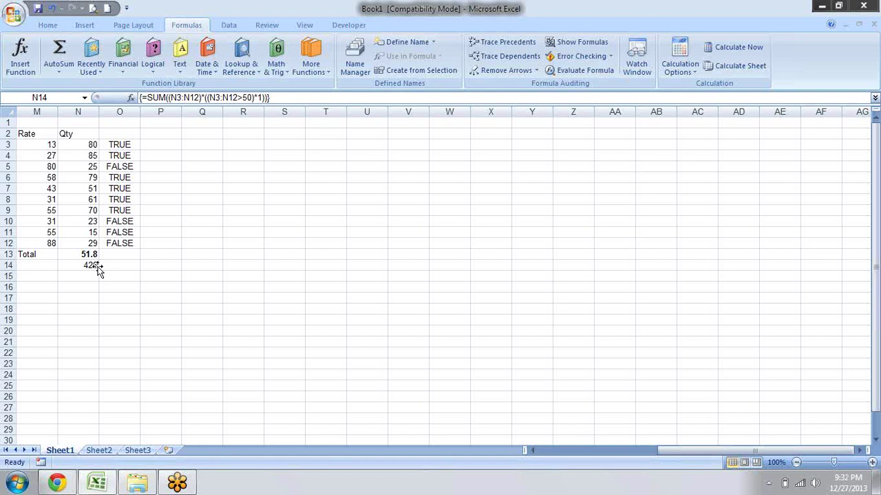
Step: Enter a first name in Q3, fill the list down to Q13, and autofit column Q
{"action": "key", "text": "Right"}
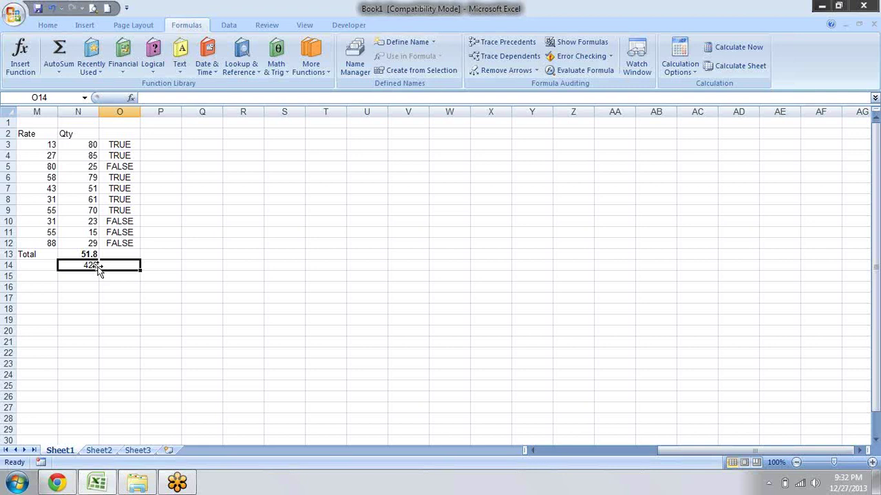
{"action": "key", "text": "Right"}
{"action": "key", "text": "Right"}
{"action": "key", "text": "Up"}
{"action": "key", "text": "Up"}
{"action": "key", "text": "Up"}
{"action": "key", "text": "Up"}
{"action": "key", "text": "Up"}
{"action": "key", "text": "Up"}
{"action": "type", "text": "SANDEEP"}
{"action": "key", "text": "Return"}
{"action": "key", "text": "Up"}
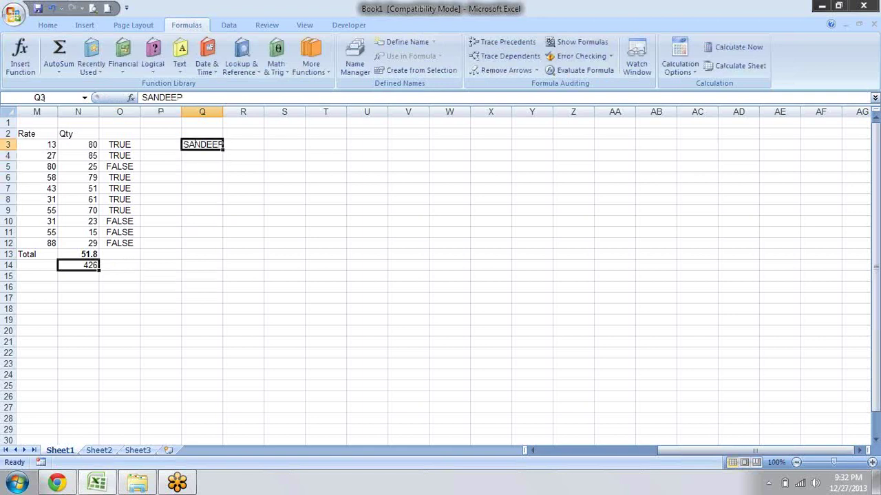
{"action": "left_click_drag", "start_coordinate": [223, 148], "coordinate": [220, 301]}
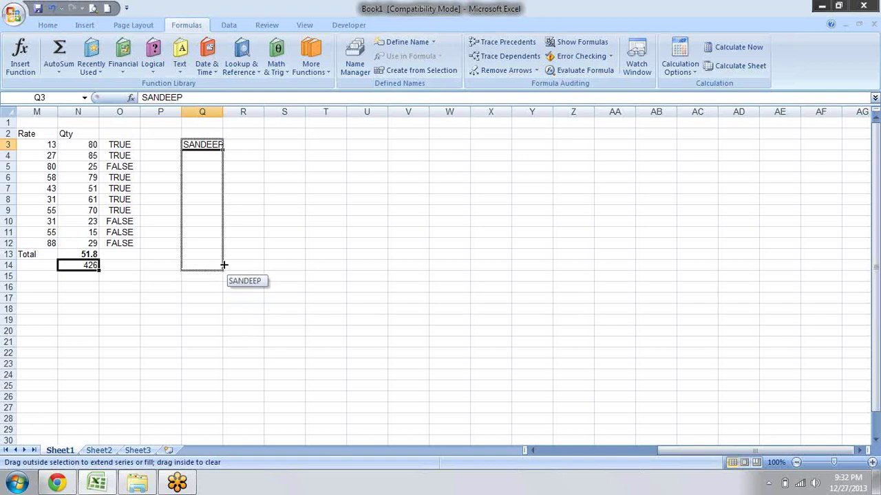
{"action": "left_click_drag", "start_coordinate": [220, 300], "coordinate": [220, 258]}
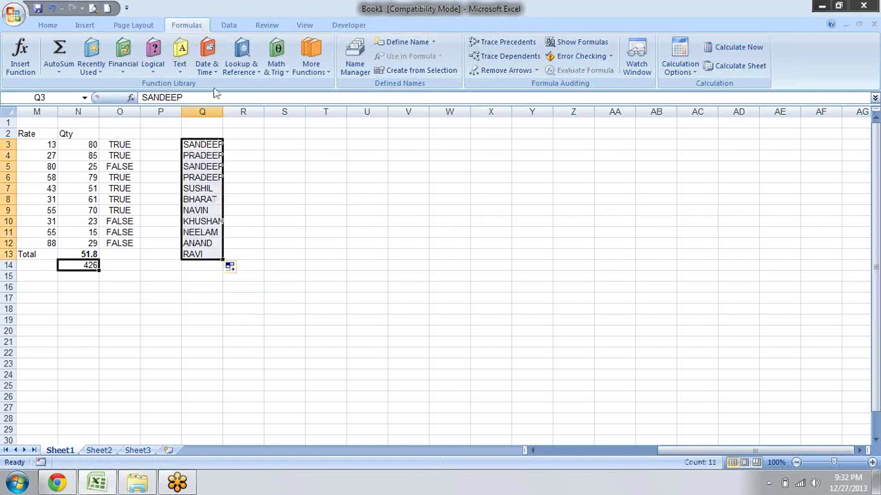
{"action": "double_click", "coordinate": [223, 112]}
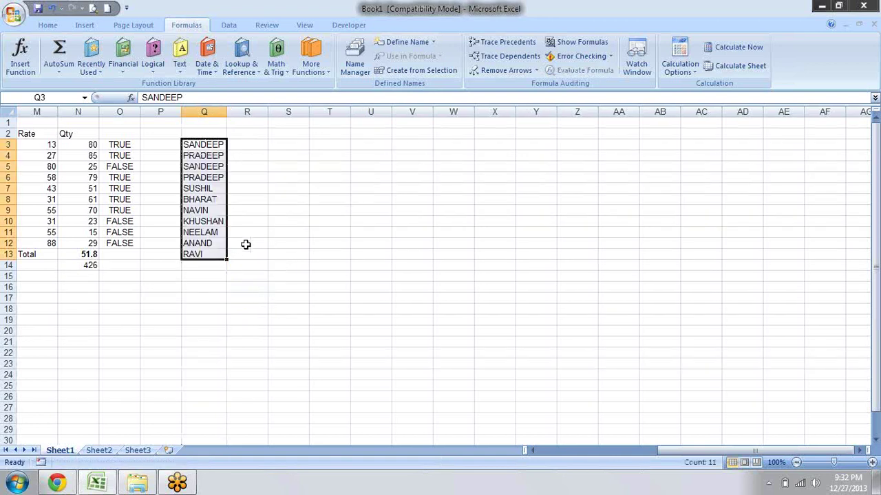
{"action": "left_click", "coordinate": [262, 264]}
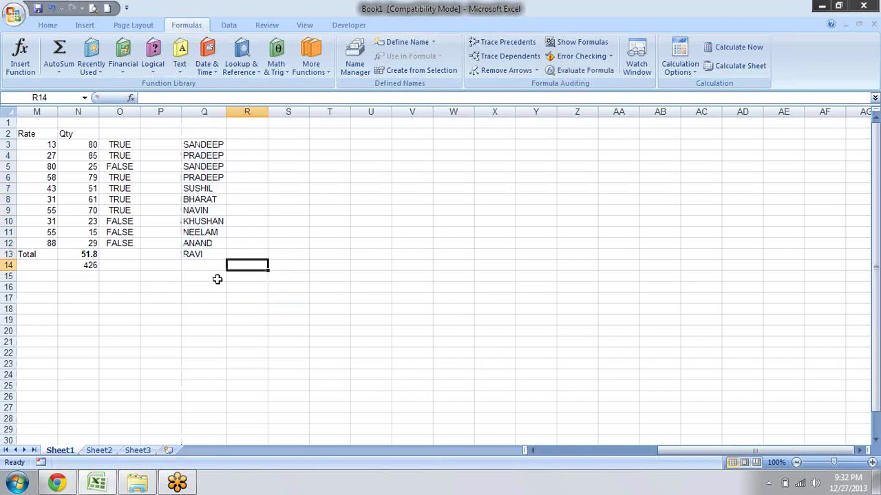
Step: Enter =LEN(Q3) in R3 and fill it down to R13
{"action": "left_click", "coordinate": [248, 146]}
{"action": "type", "text": "="}
{"action": "key", "text": "Left"}
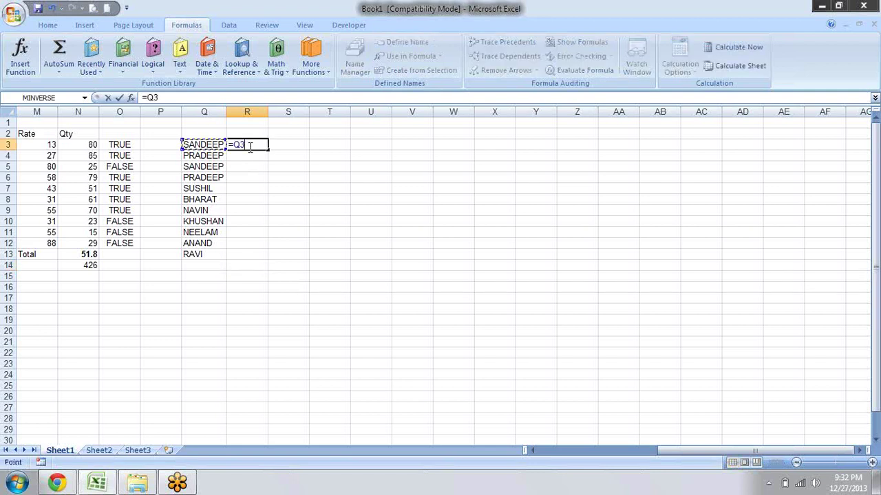
{"action": "key", "text": "BackSpace"}
{"action": "type", "text": "LE"}
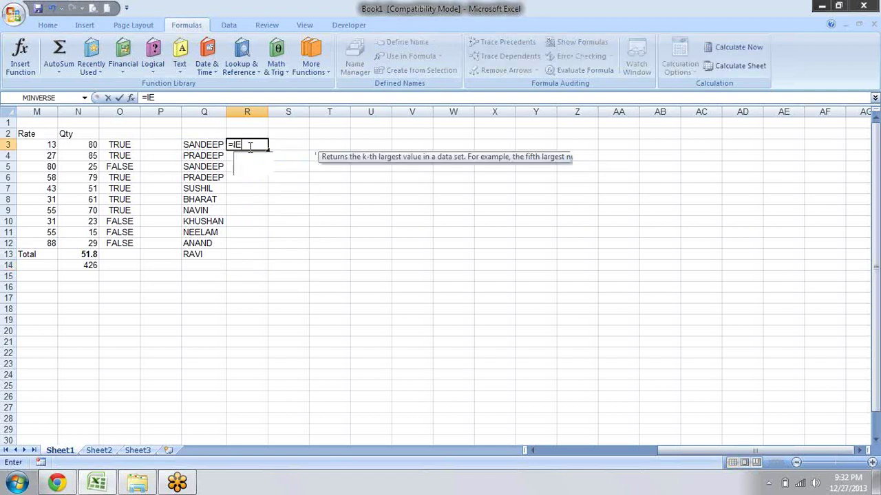
{"action": "key", "text": "Caps_Lock"}
{"action": "type", "text": "en"}
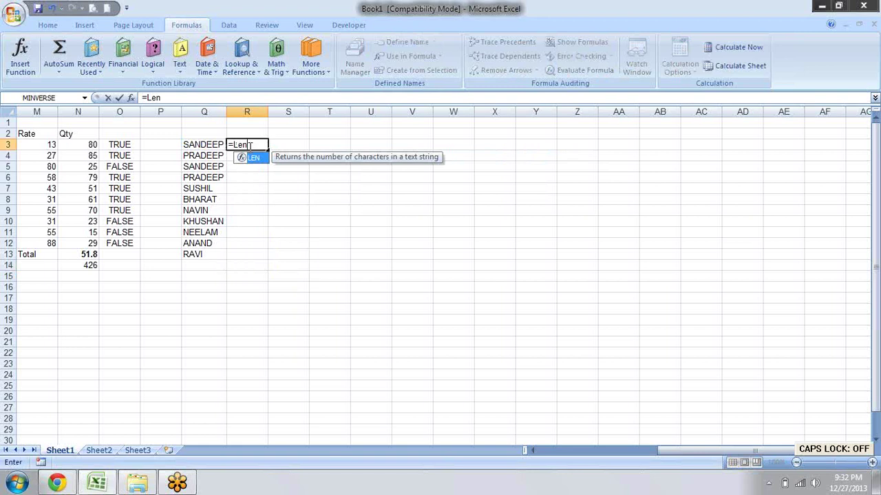
{"action": "key", "text": "Tab"}
{"action": "key", "text": "Left"}
{"action": "key", "text": "Return"}
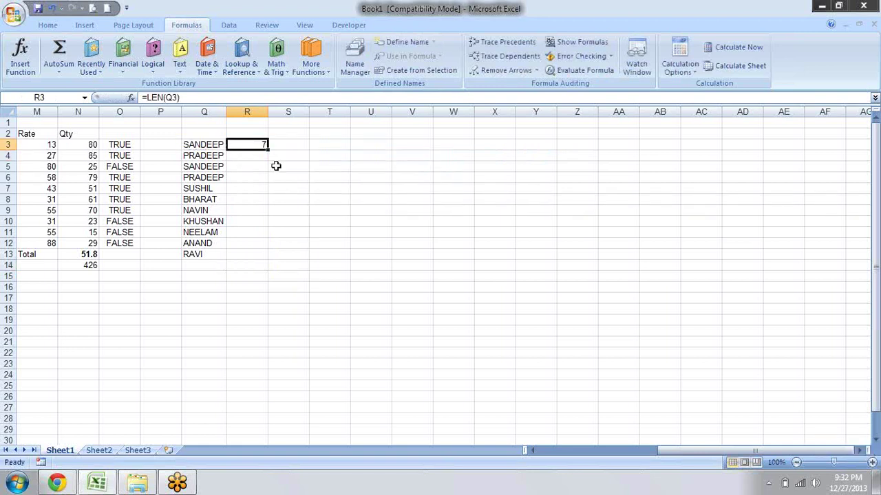
{"action": "left_click_drag", "start_coordinate": [268, 149], "coordinate": [263, 261]}
Step: AutoSum the character counts into R14, totalling 67
{"action": "left_click", "coordinate": [258, 265]}
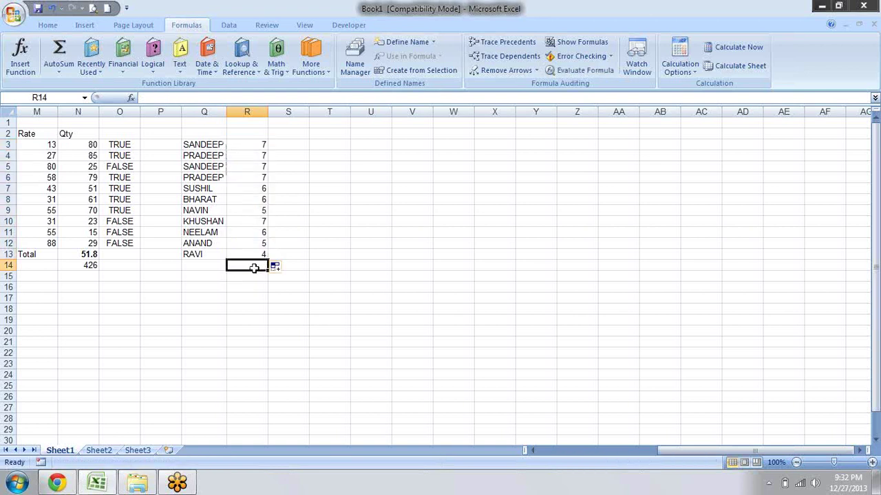
{"action": "key", "text": "alt+equal"}
{"action": "key", "text": "Return"}
{"action": "key", "text": "Up"}
{"action": "left_click", "coordinate": [316, 335]}
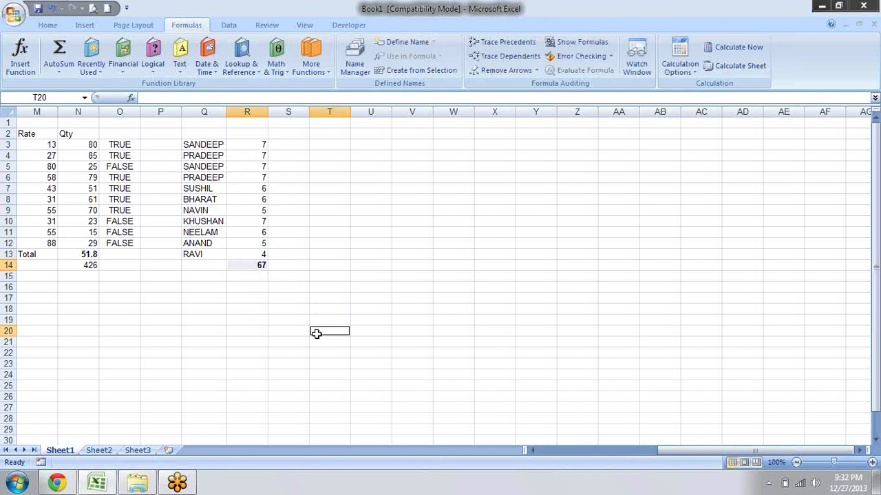
{"action": "key", "text": "Up"}
{"action": "key", "text": "Up"}
{"action": "key", "text": "Up"}
{"action": "key", "text": "Up"}
{"action": "key", "text": "Up"}
{"action": "key", "text": "Up"}
{"action": "key", "text": "Up"}
{"action": "key", "text": "Up"}
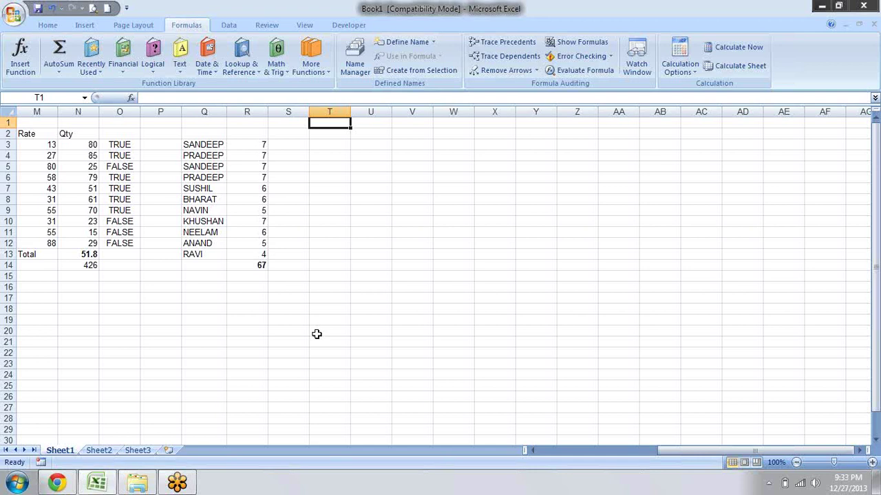
{"action": "key", "text": "Down"}
{"action": "key", "text": "Down"}
{"action": "type", "text": "=sum"}
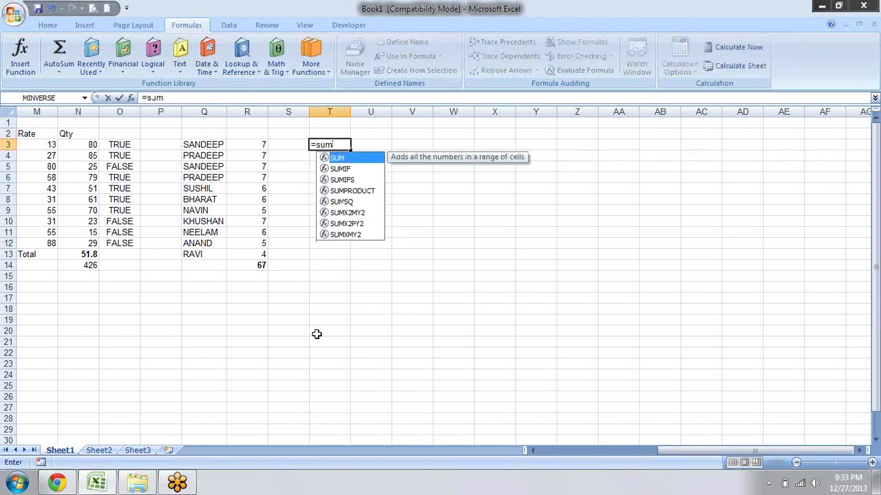
{"action": "key", "text": "Tab"}
{"action": "type", "text": "("}
{"action": "key", "text": "BackSpace"}
{"action": "type", "text": "k"}
{"action": "key", "text": "BackSpace"}
{"action": "type", "text": "le"}
{"action": "key", "text": "Tab"}
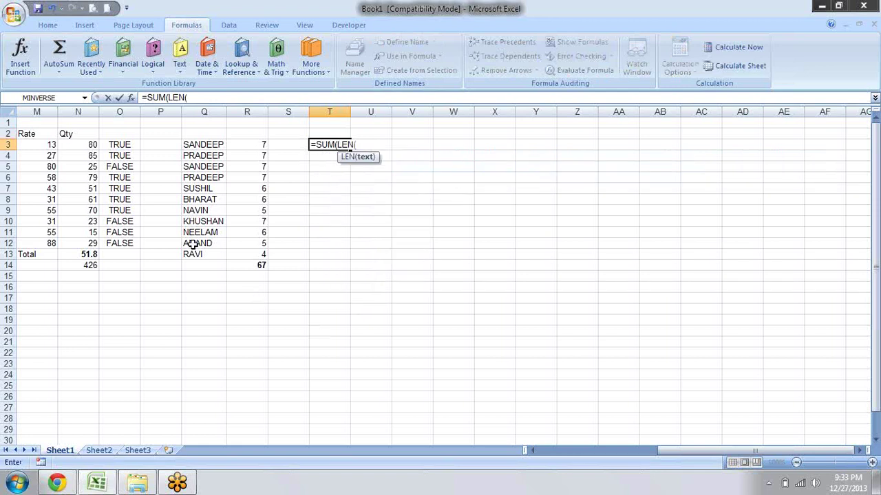
{"action": "left_click_drag", "start_coordinate": [209, 144], "coordinate": [213, 253]}
{"action": "type", "text": ")"}
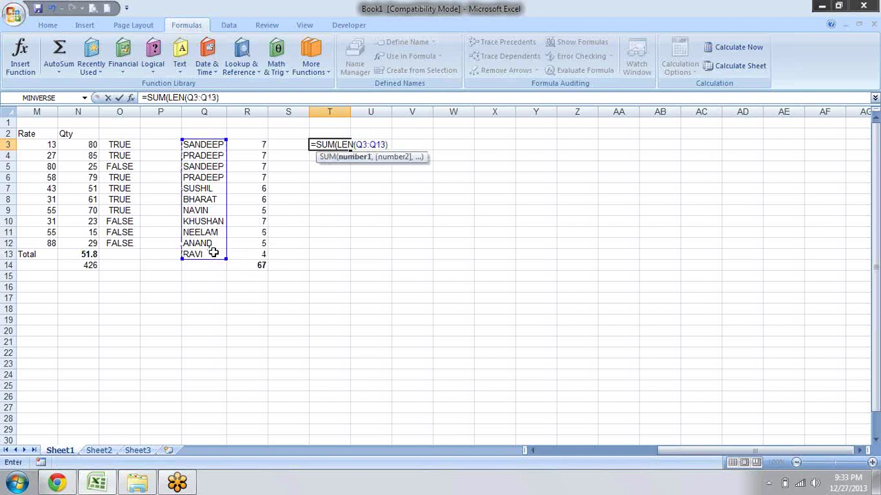
{"action": "type", "text": ")"}
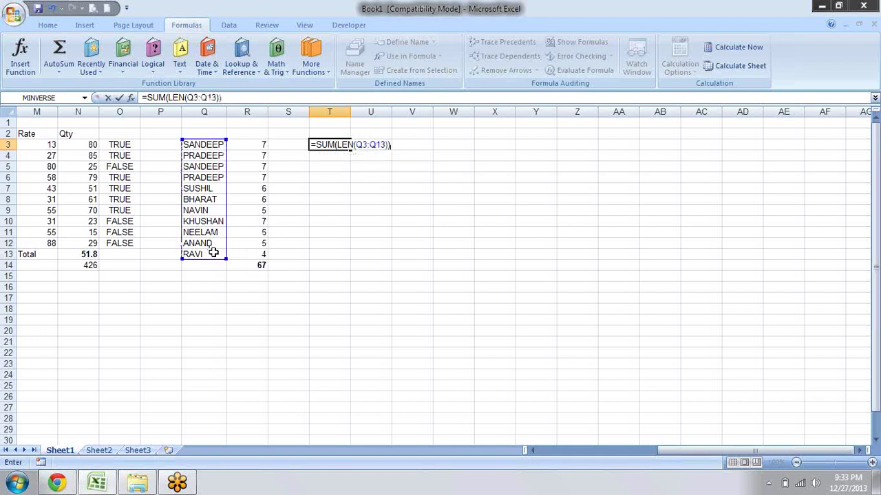
{"action": "key", "text": "ctrl+shift+Return"}
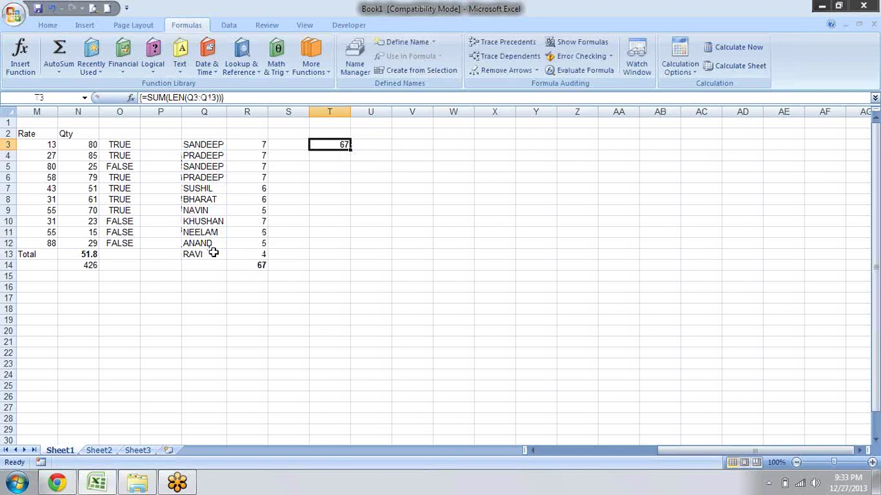
{"action": "key", "text": "Delete"}
{"action": "key", "text": "Down"}
{"action": "key", "text": "Down"}
{"action": "key", "text": "Down"}
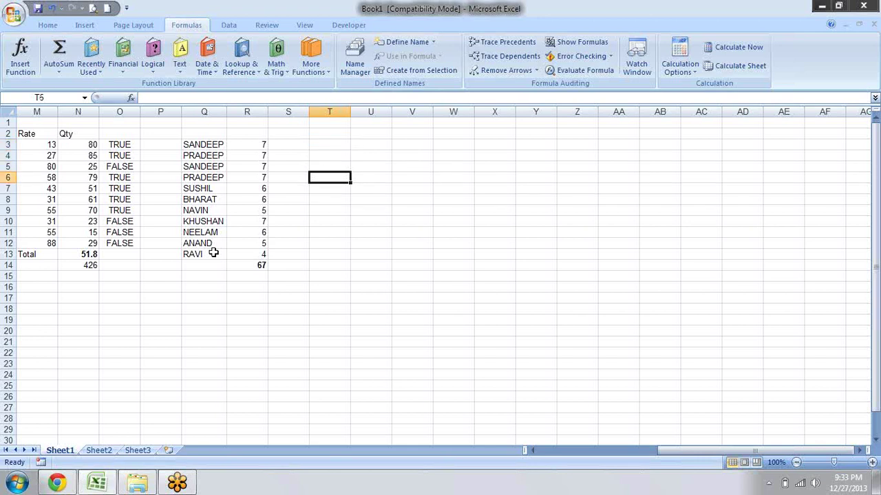
Step: Enter the label 'Top' in N16 under the Qty column
{"action": "right_click", "coordinate": [213, 254]}
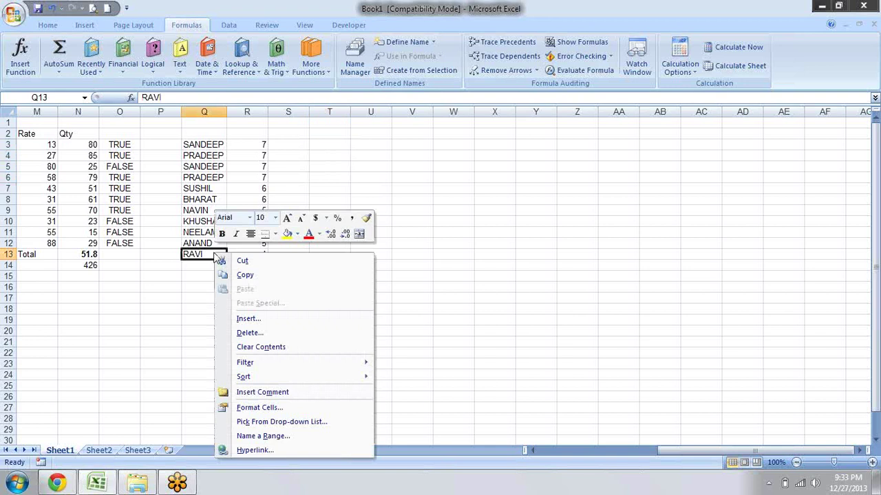
{"action": "key", "text": "Escape"}
{"action": "key", "text": "Right"}
{"action": "key", "text": "Right"}
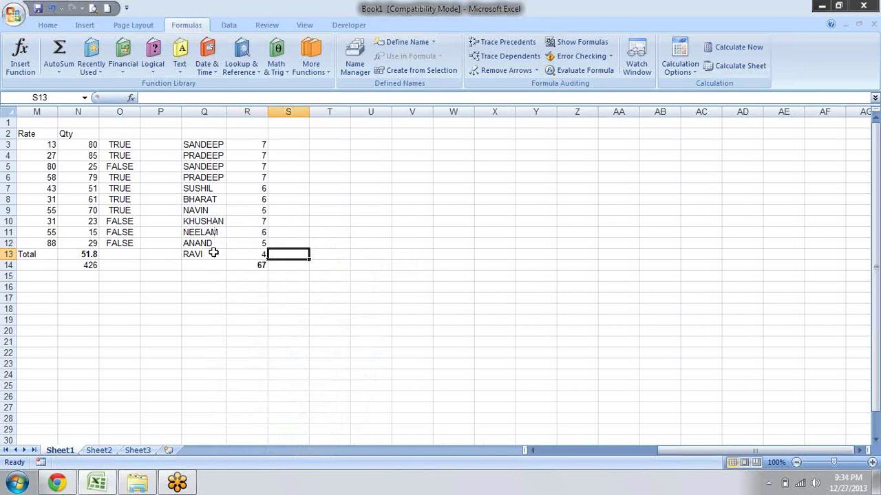
{"action": "key", "text": "Left"}
{"action": "key", "text": "Left"}
{"action": "key", "text": "Left"}
{"action": "key", "text": "Left"}
{"action": "key", "text": "Right"}
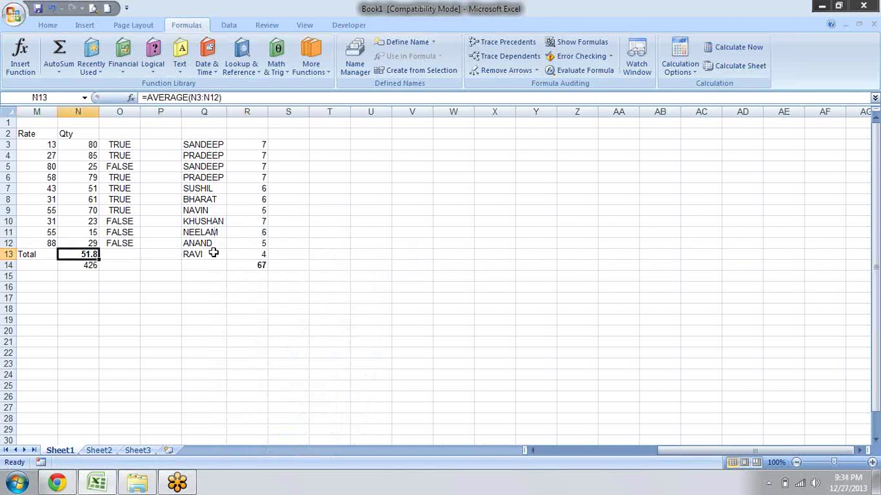
{"action": "key", "text": "shift+Down"}
{"action": "key", "text": "Down"}
Step: Clear the 51.8 average and 426 total from N13:N14
{"action": "key", "text": "Down"}
{"action": "key", "text": "Down"}
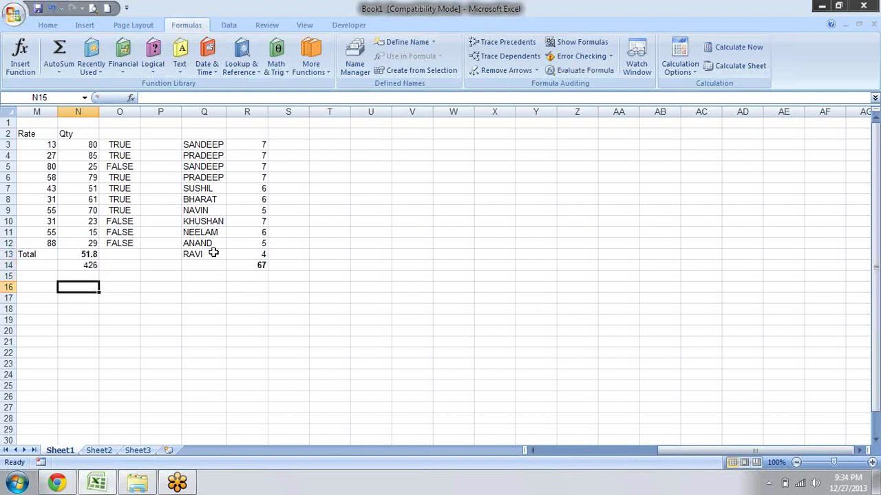
{"action": "type", "text": "Tot"}
{"action": "key", "text": "BackSpace"}
{"action": "type", "text": "p"}
{"action": "key", "text": "Return"}
{"action": "key", "text": "Up"}
{"action": "key", "text": "Up"}
{"action": "key", "text": "Up"}
{"action": "key", "text": "Up"}
{"action": "key", "text": "Up"}
{"action": "key", "text": "Up"}
{"action": "key", "text": "Up"}
{"action": "key", "text": "Up"}
{"action": "key", "text": "Up"}
{"action": "key", "text": "Down"}
{"action": "key", "text": "Down"}
{"action": "key", "text": "Down"}
{"action": "key", "text": "Down"}
{"action": "key", "text": "Down"}
{"action": "key", "text": "Down"}
{"action": "key", "text": "shift+Down"}
{"action": "key", "text": "Delete"}
{"action": "key", "text": "Up"}
{"action": "key", "text": "shift+Up"}
{"action": "key", "text": "shift+Up"}
{"action": "key", "text": "shift+Up"}
{"action": "key", "text": "shift+Up"}
{"action": "key", "text": "shift+Up"}
{"action": "key", "text": "shift+Up"}
{"action": "key", "text": "shift+Up"}
{"action": "key", "text": "shift+Down"}
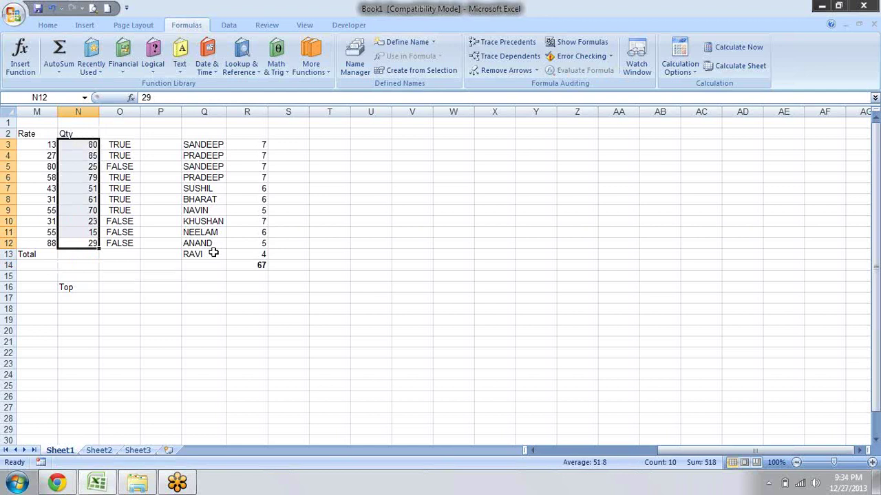
Step: Select and copy the ten Qty values in N3:N12
{"action": "key", "text": "Down"}
{"action": "key", "text": "Down"}
{"action": "key", "text": "Down"}
{"action": "key", "text": "Down"}
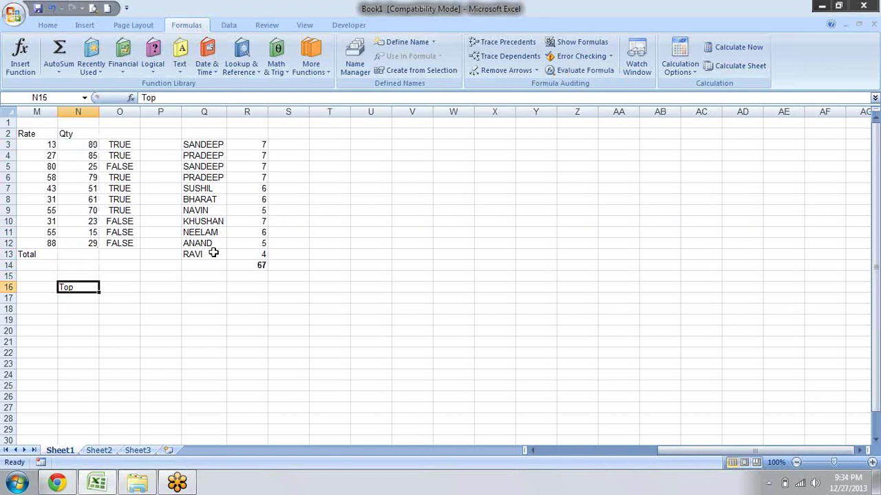
{"action": "key", "text": "Right"}
{"action": "key", "text": "Up"}
{"action": "key", "text": "Up"}
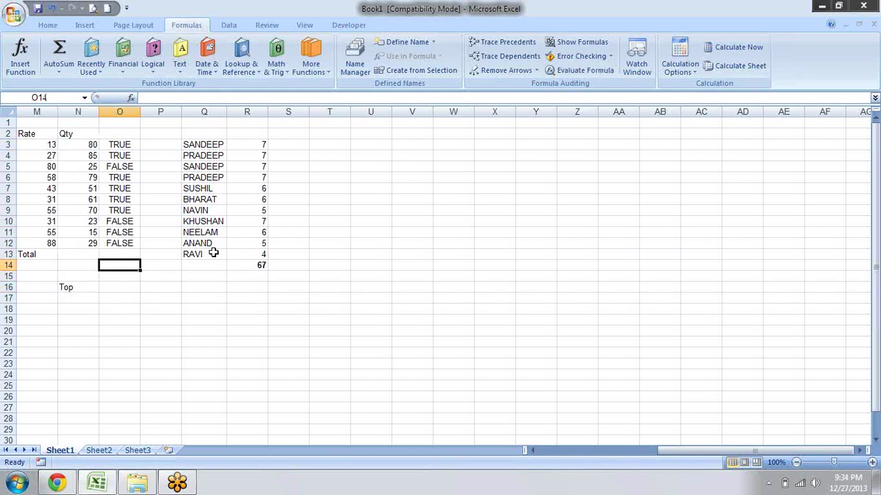
{"action": "key", "text": "Left"}
{"action": "key", "text": "Right"}
{"action": "key", "text": "Right"}
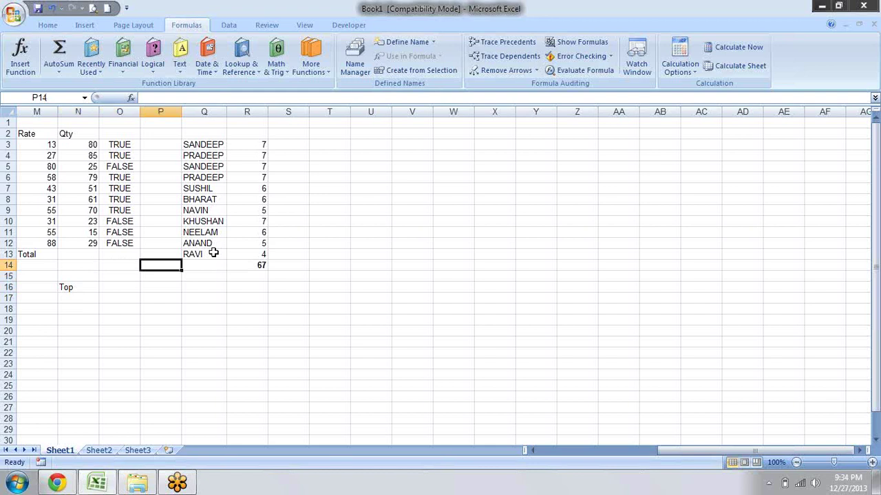
{"action": "key", "text": "Right"}
{"action": "key", "text": "Right"}
{"action": "key", "text": "Right"}
{"action": "key", "text": "Left"}
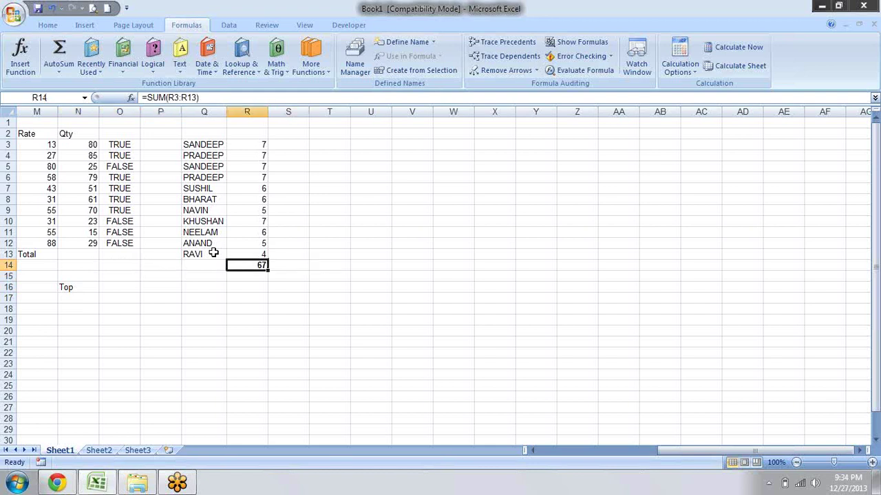
{"action": "key", "text": "Left"}
{"action": "key", "text": "Left"}
{"action": "key", "text": "Left"}
{"action": "key", "text": "Up"}
{"action": "key", "text": "Up"}
{"action": "key", "text": "Up"}
{"action": "key", "text": "Up"}
{"action": "key", "text": "Up"}
{"action": "key", "text": "ctrl+shift+Down"}
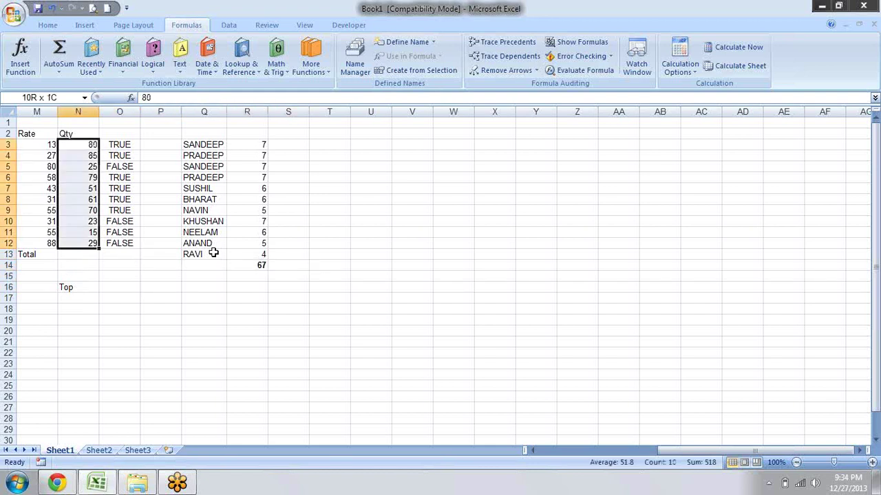
{"action": "key", "text": "ctrl+c"}
Step: Paste the copied Qty values into V3:V12
{"action": "key", "text": "Right"}
{"action": "key", "text": "Right"}
{"action": "key", "text": "Right"}
{"action": "key", "text": "Right"}
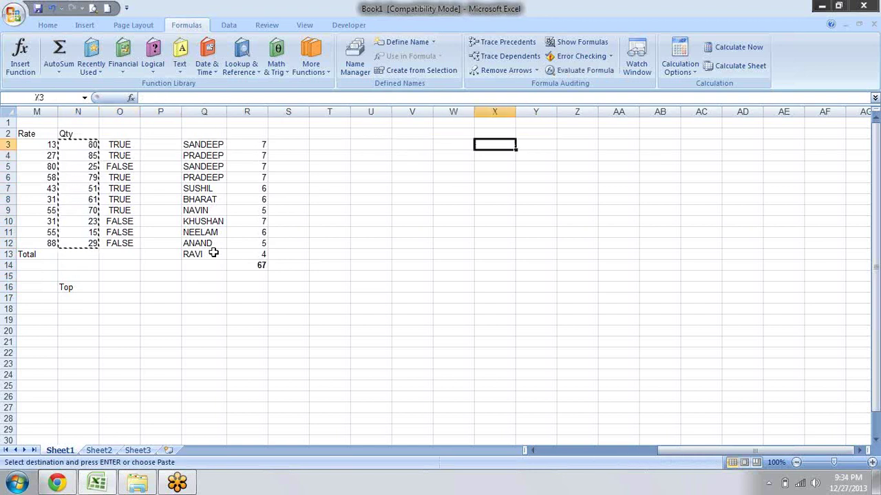
{"action": "key", "text": "Left"}
{"action": "key", "text": "Left"}
{"action": "key", "text": "Return"}
{"action": "key", "text": "Up"}
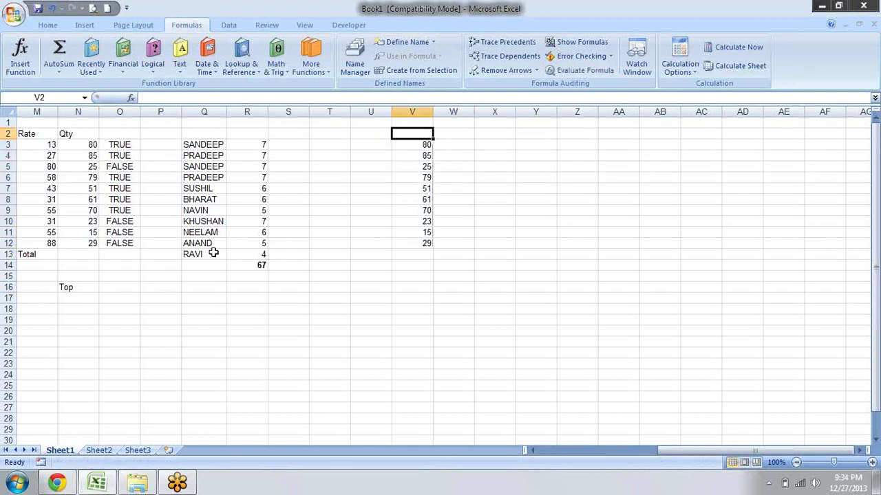
{"action": "key", "text": "Right"}
{"action": "key", "text": "Right"}
{"action": "key", "text": "Down"}
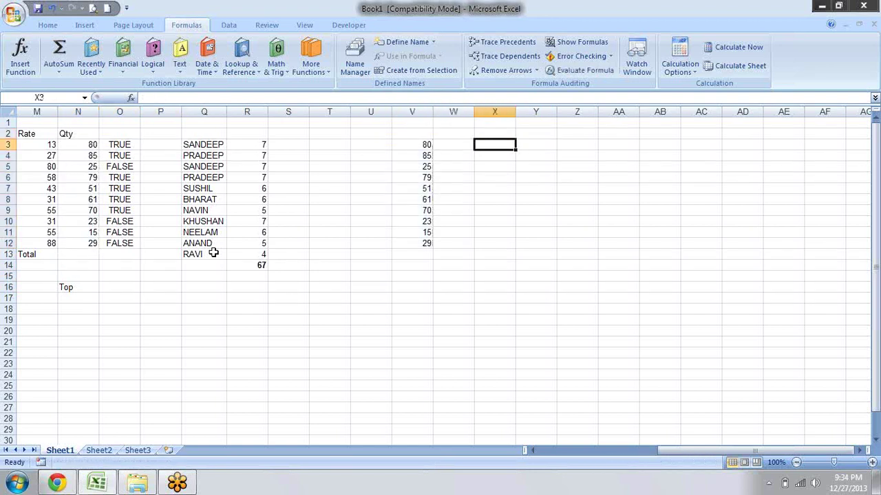
Step: Enter ranks 1–5 in X3:X7 and =LARGE(V3:V12,X3) in Y3, returning 85
{"action": "type", "text": "1 2 3 4 5"}
{"action": "key", "text": "Right"}
{"action": "key", "text": "Up"}
{"action": "key", "text": "Up"}
{"action": "key", "text": "Up"}
{"action": "key", "text": "Up"}
{"action": "key", "text": "Up"}
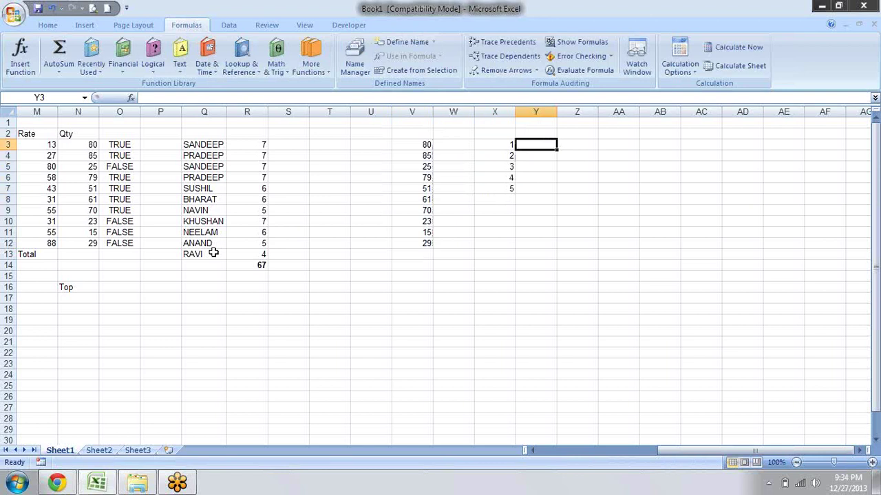
{"action": "type", "text": "=Q13a"}
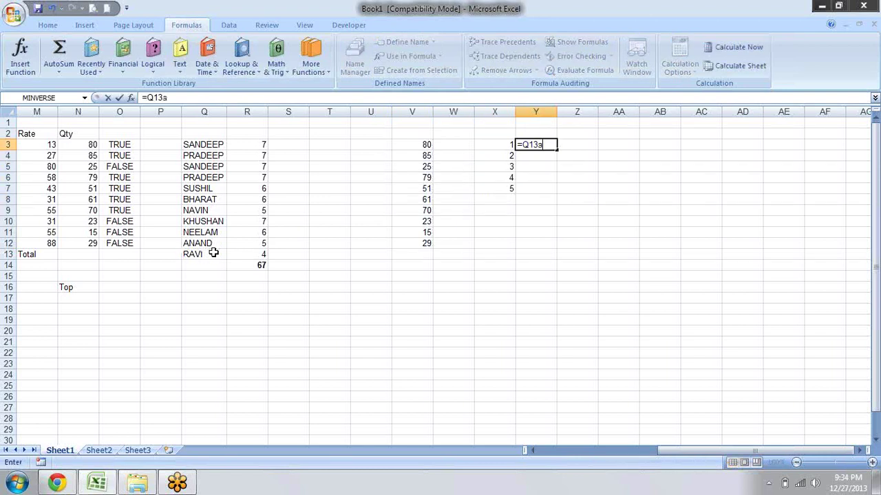
{"action": "key", "text": "BackSpace"}
{"action": "key", "text": "BackSpace"}
{"action": "key", "text": "BackSpace"}
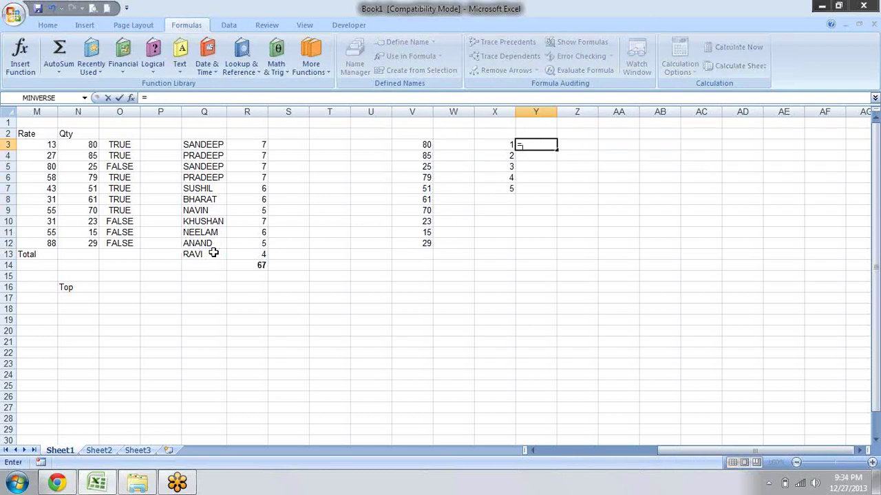
{"action": "type", "text": "lar"}
{"action": "key", "text": "Tab"}
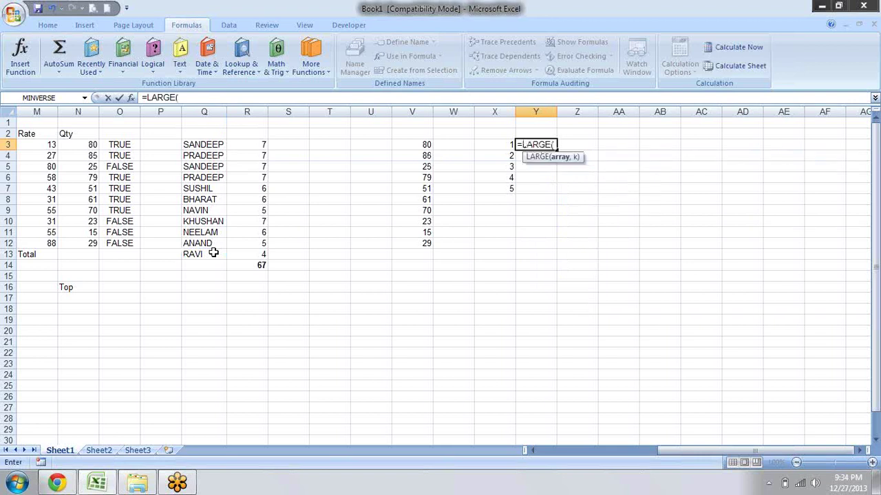
{"action": "left_click", "coordinate": [399, 147]}
{"action": "left_click_drag", "start_coordinate": [401, 159], "coordinate": [394, 246]}
{"action": "type", "text": ","}
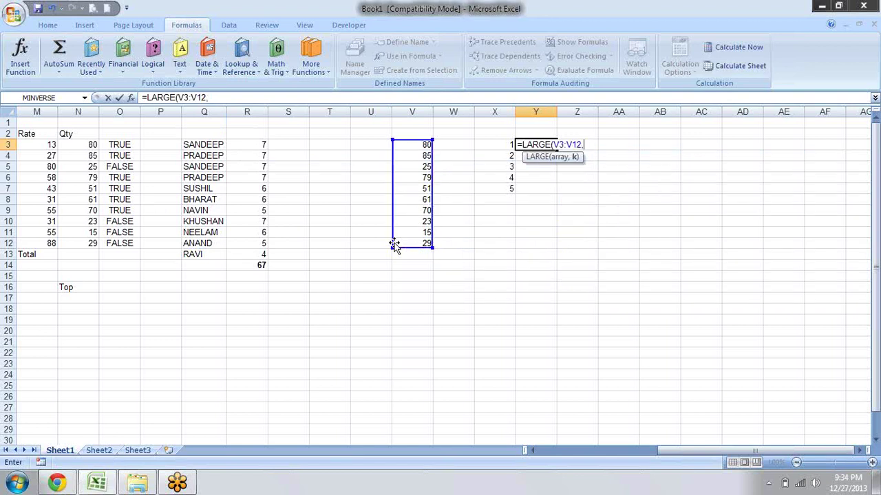
{"action": "left_click", "coordinate": [507, 145]}
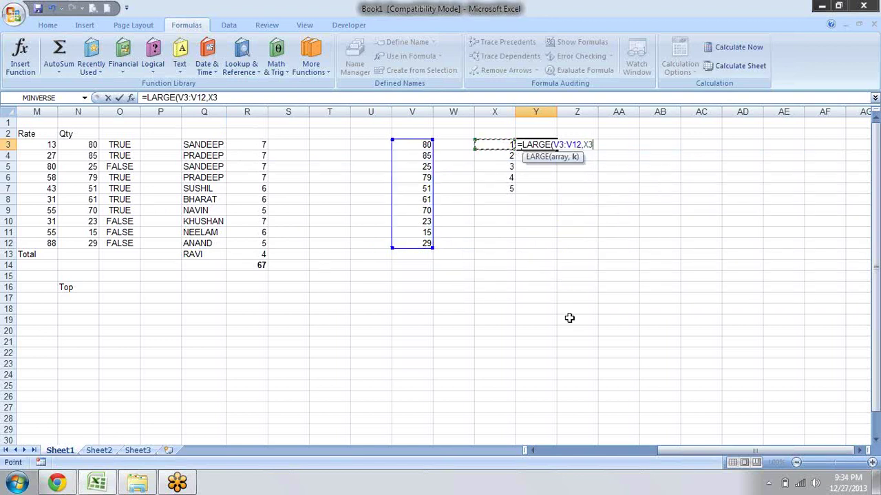
{"action": "type", "text": ")"}
{"action": "key", "text": "Return"}
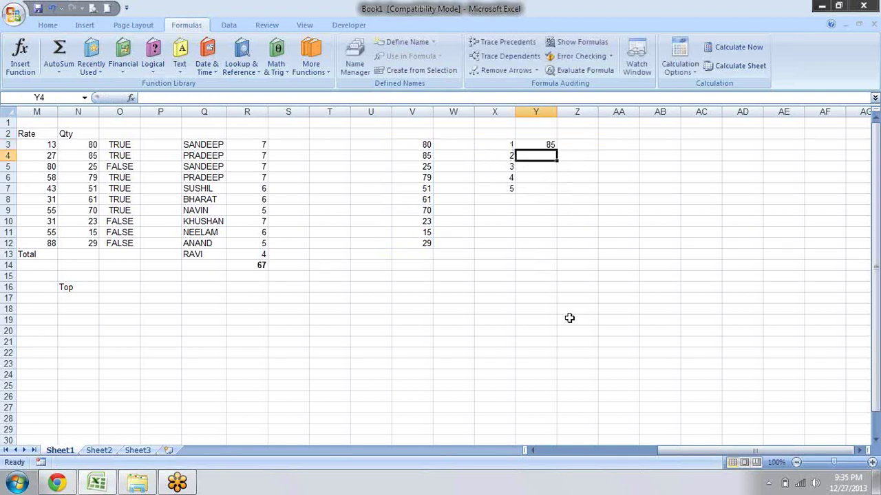
Step: Make the Y3 formula's range absolute as $V$3:$V$12
{"action": "key", "text": "Up"}
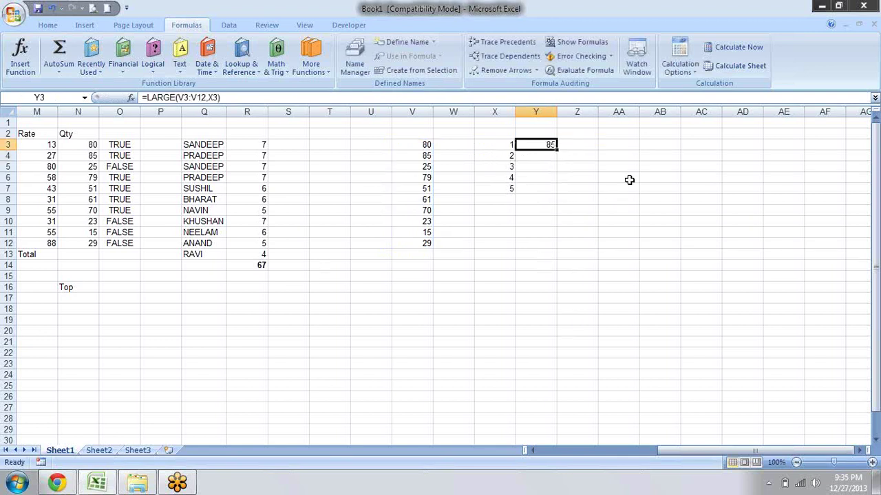
{"action": "key", "text": "F2"}
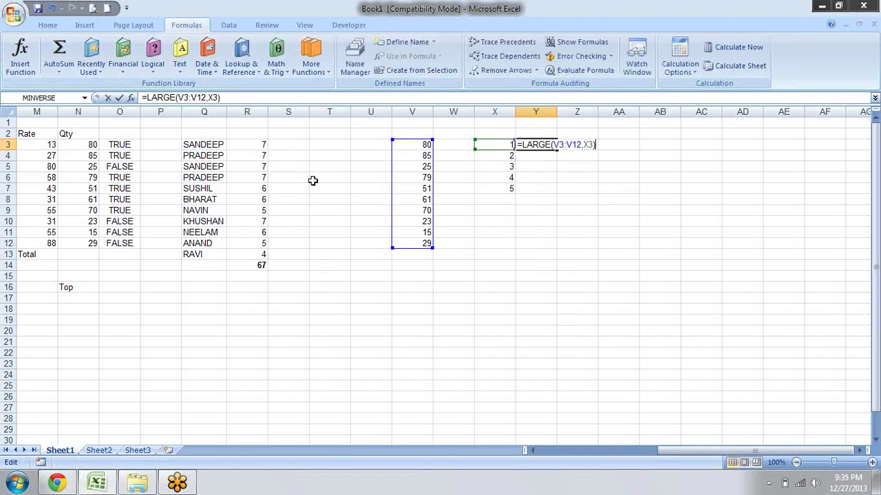
{"action": "left_click_drag", "start_coordinate": [581, 145], "coordinate": [554, 145]}
{"action": "key", "text": "F4"}
{"action": "key", "text": "Return"}
Step: Copy the LARGE formula from Y3 down to Y4:Y7
{"action": "left_click", "coordinate": [555, 146]}
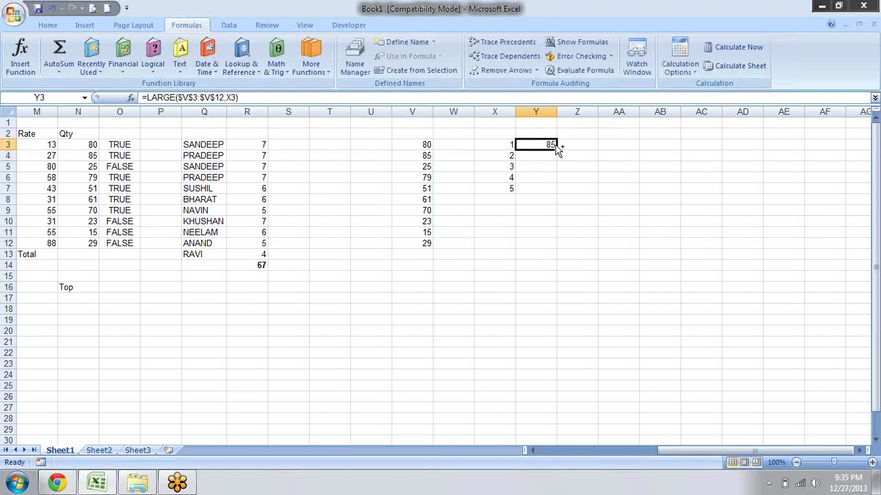
{"action": "key", "text": "ctrl+c"}
{"action": "key", "text": "Down"}
{"action": "key", "text": "shift+Down"}
{"action": "key", "text": "shift+Down"}
{"action": "key", "text": "shift+Down"}
{"action": "key", "text": "Return"}
Step: AutoSum Y3:Y7 in Y8 and make the 375 total bold
{"action": "key", "text": "Down"}
{"action": "key", "text": "Down"}
{"action": "key", "text": "Down"}
{"action": "key", "text": "Down"}
{"action": "key", "text": "alt+equal"}
{"action": "key", "text": "Return"}
{"action": "key", "text": "Up"}
{"action": "key", "text": "ctrl+b"}
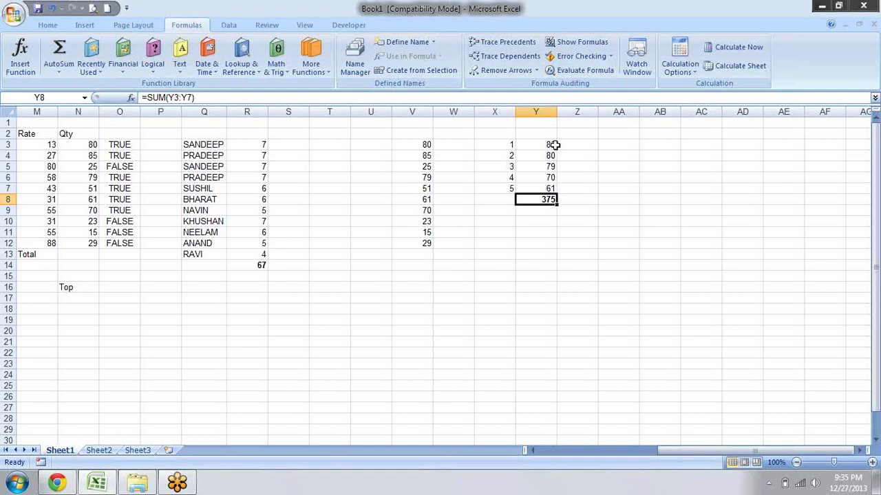
{"action": "key", "text": "Down"}
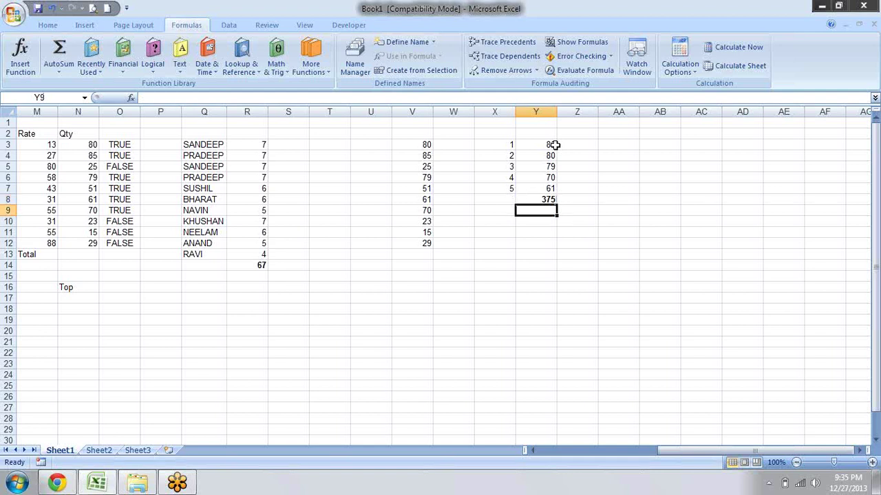
{"action": "key", "text": "Left"}
{"action": "key", "text": "Left"}
{"action": "key", "text": "Left"}
{"action": "key", "text": "Down"}
{"action": "key", "text": "Down"}
{"action": "key", "text": "Down"}
{"action": "key", "text": "Down"}
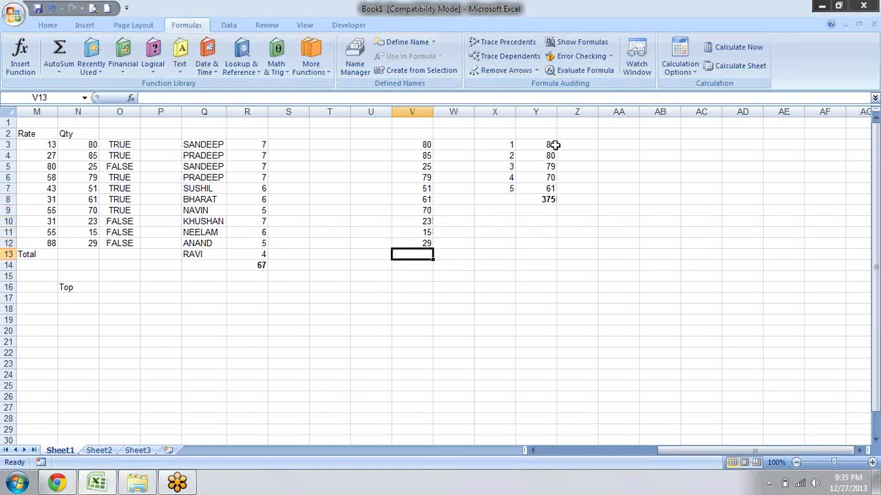
Step: Enter =SUM(LARGE(V3:V12,{1,2,3,4,5})) in V13, accept Excel's correction, and bold the 375
{"action": "type", "text": "="}
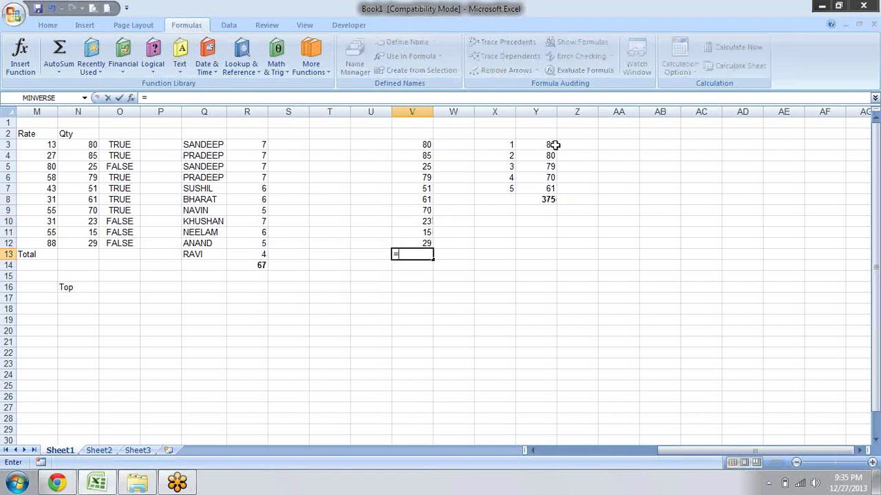
{"action": "type", "text": "su"}
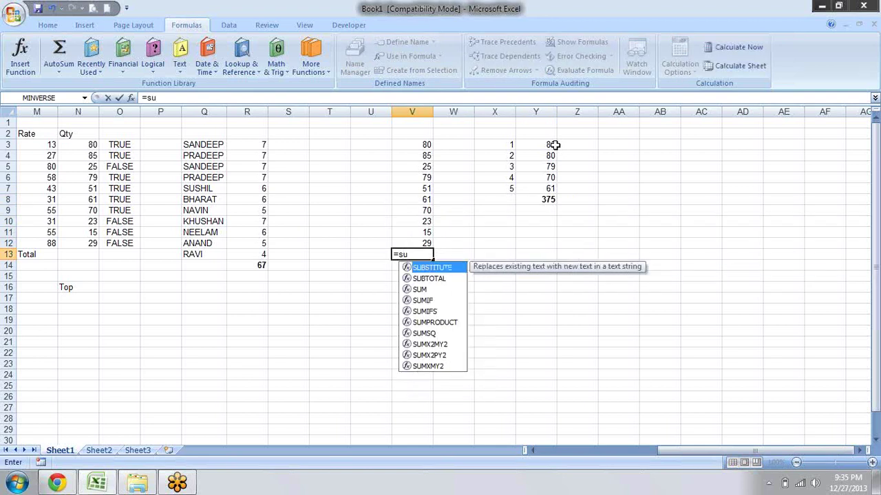
{"action": "type", "text": "M(larg"}
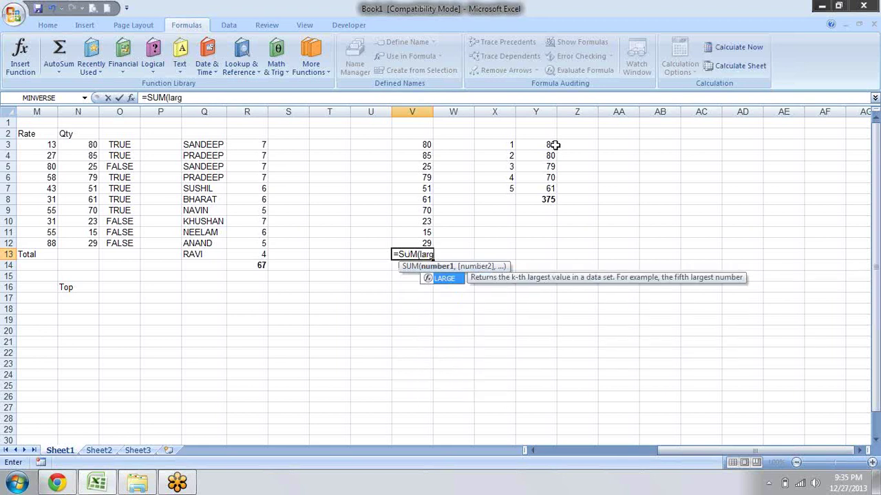
{"action": "key", "text": "Tab"}
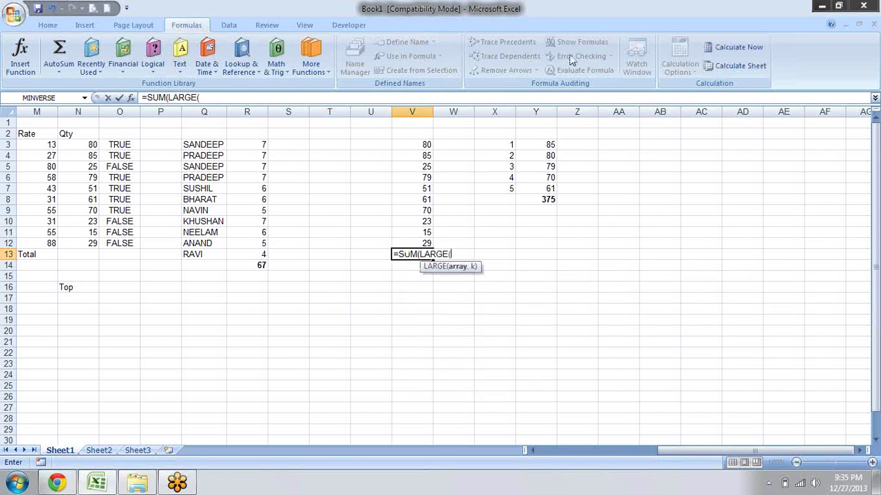
{"action": "mouse_move", "coordinate": [424, 142]}
{"action": "left_mouse_down"}
{"action": "mouse_move", "coordinate": [427, 262]}
{"action": "mouse_move", "coordinate": [428, 242]}
{"action": "left_mouse_up"}
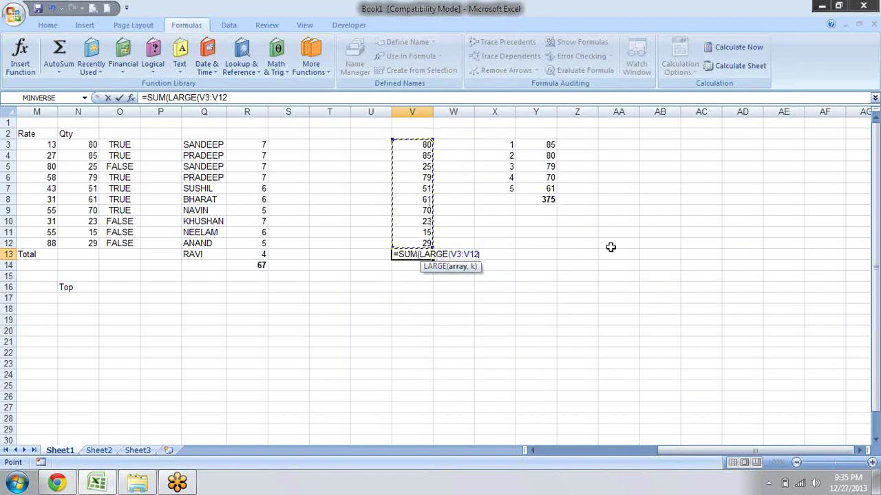
{"action": "type", "text": ","}
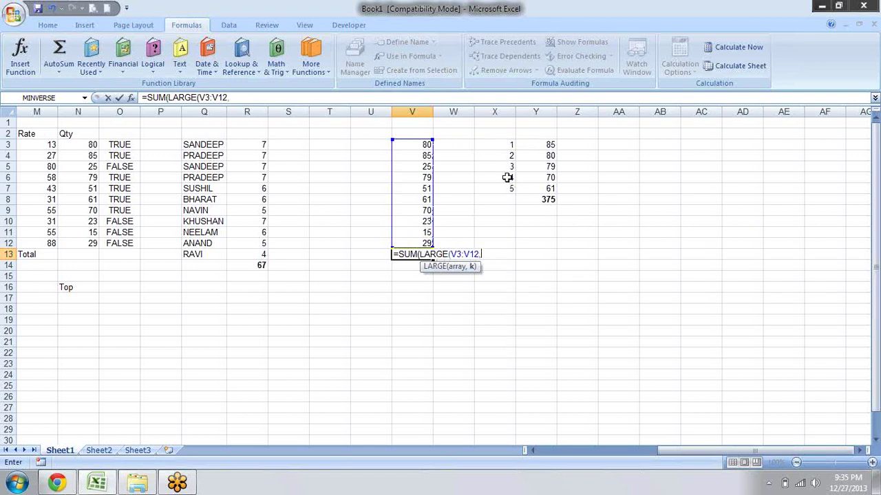
{"action": "type", "text": "{"}
{"action": "type", "text": "1,2,3,4,5"}
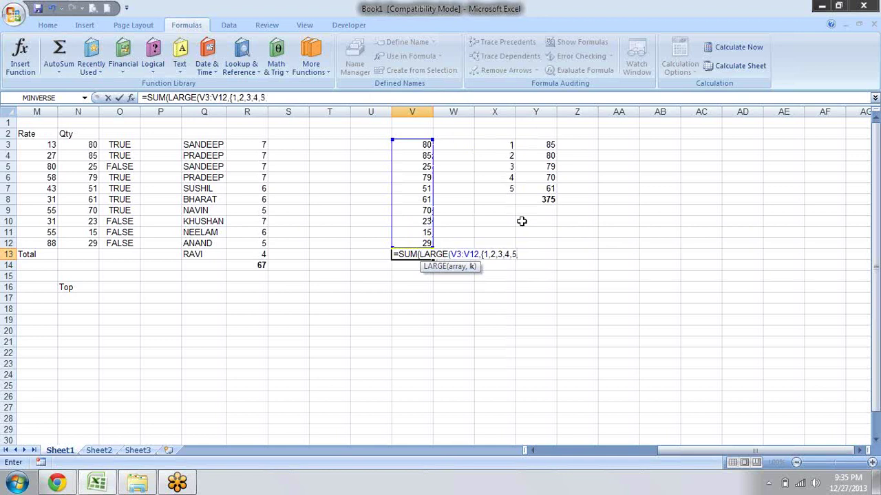
{"action": "type", "text": "}"}
{"action": "type", "text": ")"}
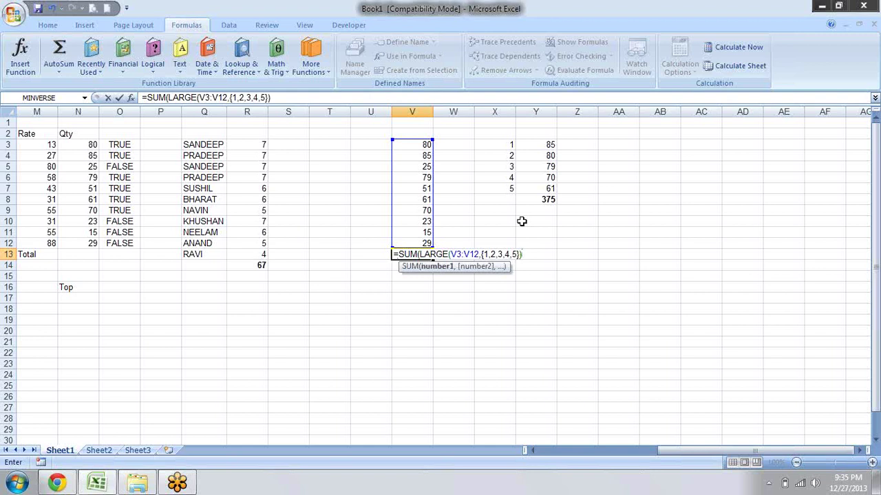
{"action": "key", "text": "Return"}
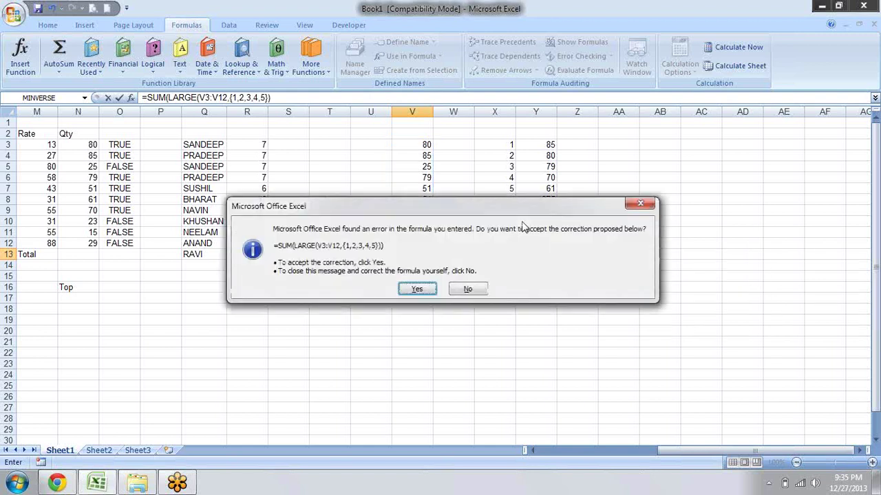
{"action": "key", "text": "Return"}
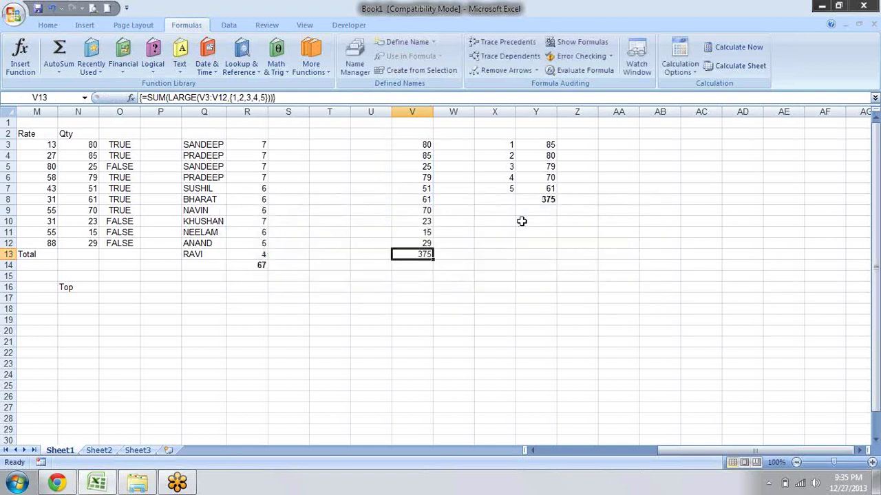
{"action": "key", "text": "ctrl+b"}
Step: Enter {=SUM(SMALL(V3:V12,{1,2,3,4,5}))} in W13 with Ctrl+Shift+Enter, giving 143
{"action": "key", "text": "Right"}
{"action": "type", "text": "=sum"}
{"action": "key", "text": "Tab"}
{"action": "type", "text": "sm"}
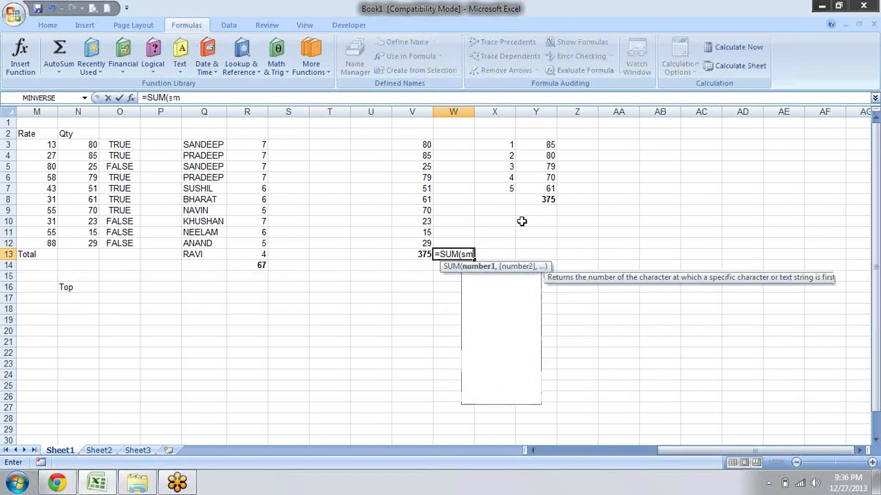
{"action": "type", "text": "all"}
{"action": "key", "text": "Tab"}
{"action": "left_click_drag", "start_coordinate": [420, 145], "coordinate": [422, 241]}
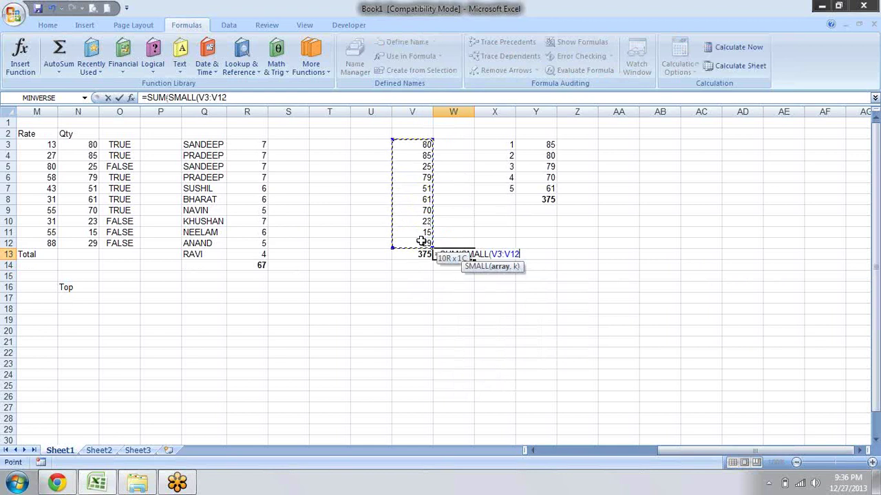
{"action": "type", "text": ",{1,2,3,4,5}"}
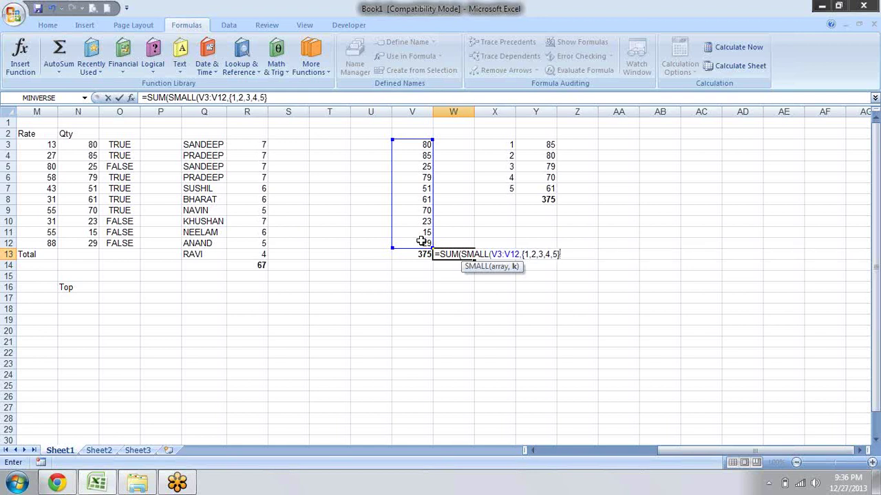
{"action": "type", "text": "))"}
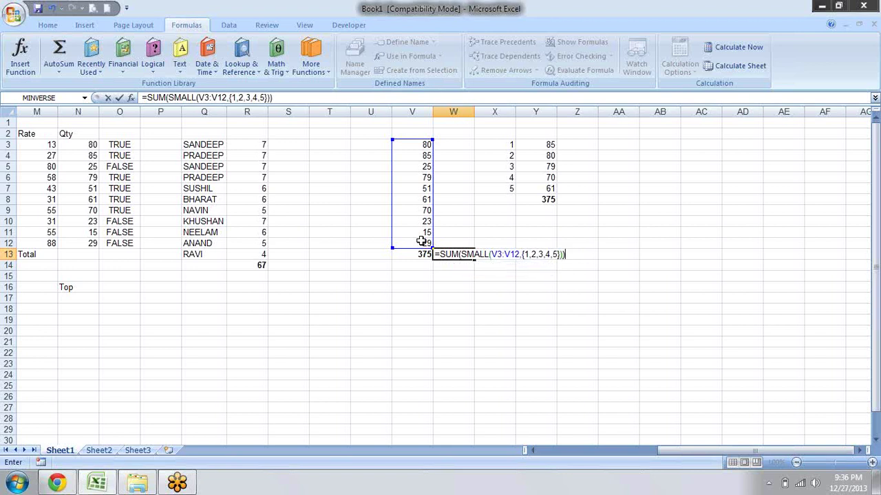
{"action": "key", "text": "ctrl+shift+Return"}
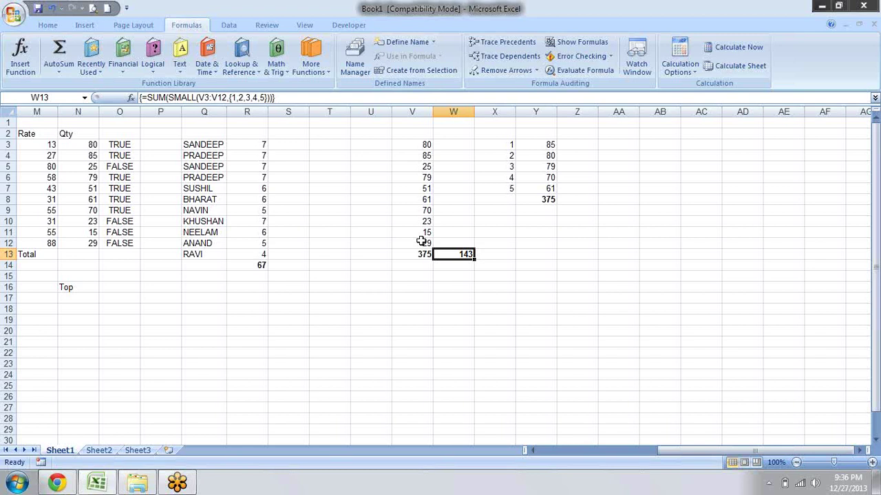
Step: Clear the 375 and 143 totals from V13:W13
{"action": "key", "text": "Left"}
{"action": "key", "text": "shift+Right"}
{"action": "key", "text": "Delete"}
Step: Set V6 and V9 to 0, dropping the top-five total to 306
{"action": "key", "text": "Up"}
{"action": "key", "text": "Up"}
{"action": "key", "text": "Up"}
{"action": "key", "text": "Up"}
{"action": "key", "text": "Up"}
{"action": "key", "text": "Up"}
{"action": "key", "text": "Up"}
{"action": "key", "text": "Up"}
{"action": "key", "text": "Down"}
{"action": "type", "text": "0"}
{"action": "key", "text": "Return"}
{"action": "key", "text": "Down"}
{"action": "key", "text": "Down"}
{"action": "type", "text": "0"}
{"action": "key", "text": "Return"}
{"action": "key", "text": "Down"}
{"action": "key", "text": "Down"}
{"action": "key", "text": "Up"}
{"action": "key", "text": "Up"}
{"action": "key", "text": "ctrl+Up"}
{"action": "key", "text": "ctrl+shift+Down"}
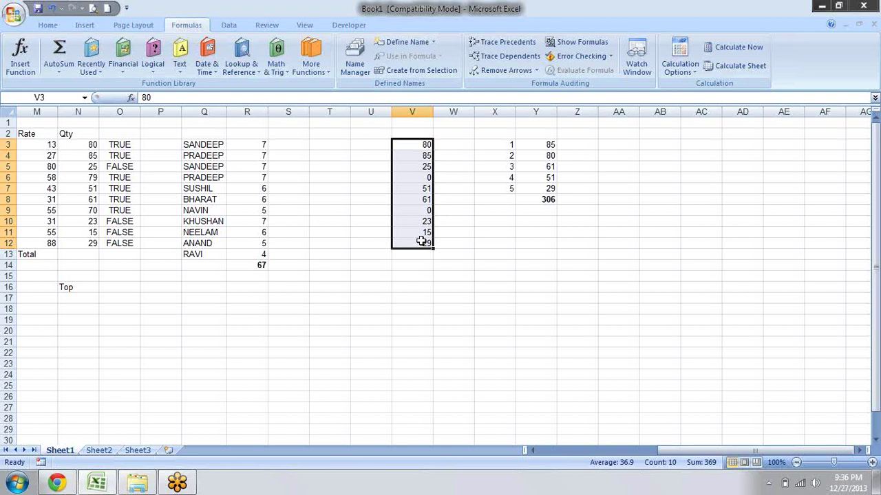
{"action": "key", "text": "Down"}
{"action": "key", "text": "Down"}
{"action": "key", "text": "Down"}
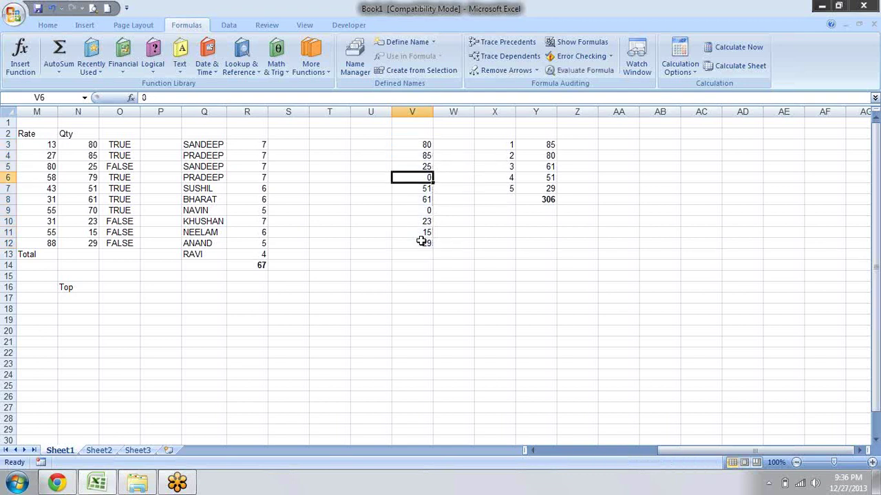
{"action": "key", "text": "Down"}
{"action": "key", "text": "Down"}
{"action": "key", "text": "Down"}
{"action": "key", "text": "Down"}
{"action": "key", "text": "Down"}
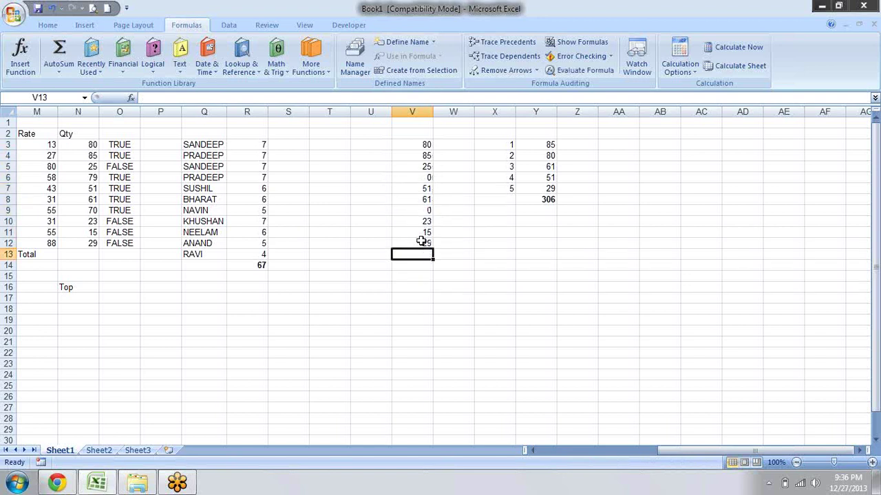
Step: Begin typing =AVERAGE(IF(V3:V12>= in V13
{"action": "type", "text": "=ave"}
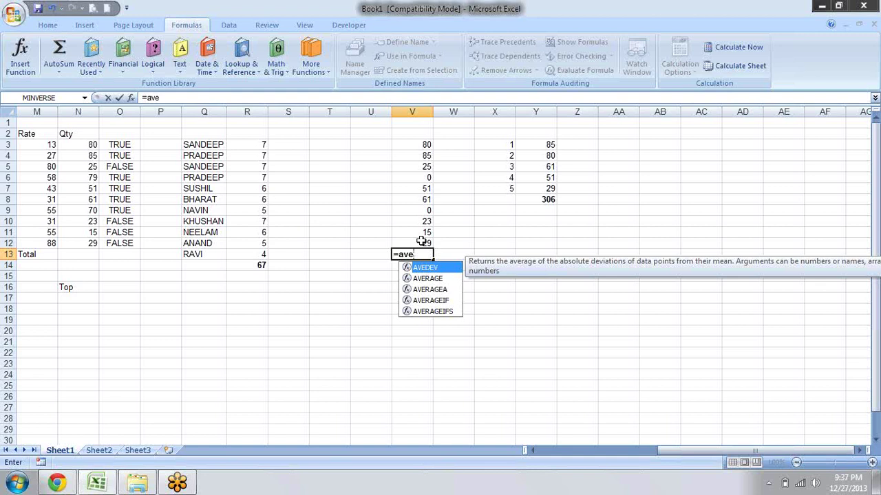
{"action": "key", "text": "Down"}
{"action": "key", "text": "Tab"}
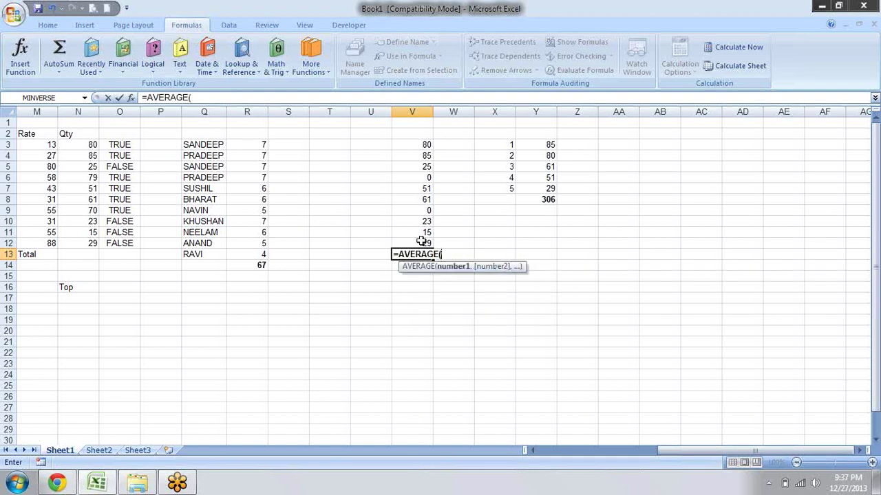
{"action": "type", "text": "if"}
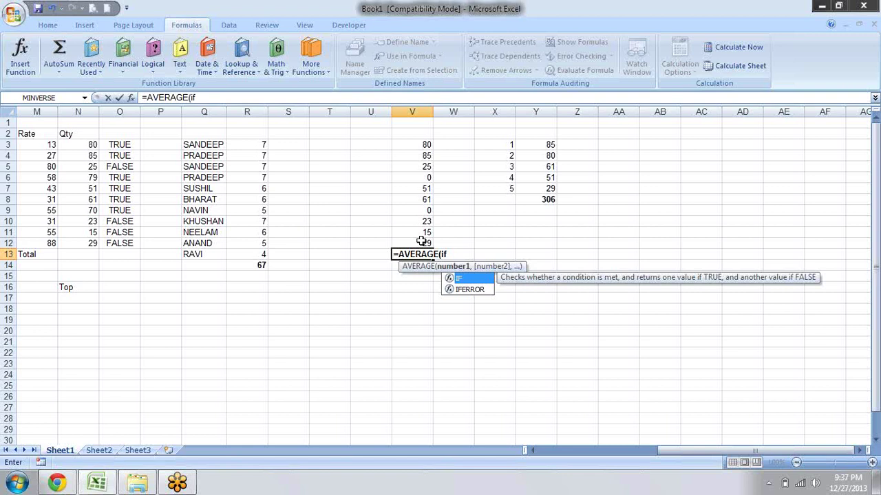
{"action": "key", "text": "Tab"}
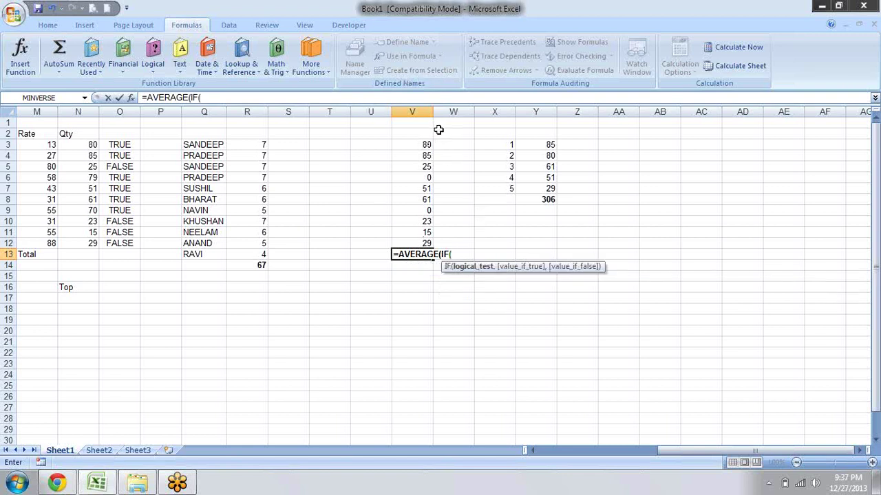
{"action": "left_click_drag", "start_coordinate": [425, 143], "coordinate": [423, 241]}
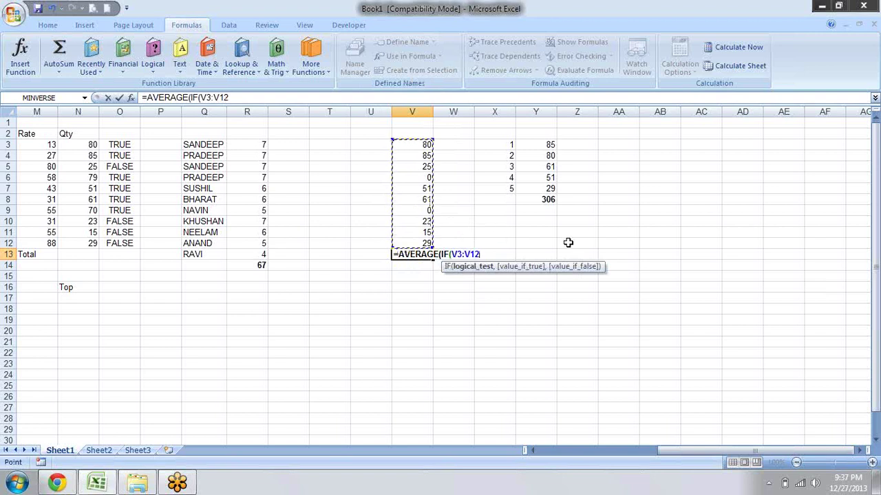
{"action": "type", "text": ">="}
Step: Abandon the unfinished average formula and undo the zeros, restoring 79 in V6 and 70 in V9
{"action": "key", "text": "BackSpace"}
{"action": "type", "text": "0"}
{"action": "key", "text": "Escape"}
{"action": "key", "text": "Up"}
{"action": "key", "text": "Up"}
{"action": "key", "text": "Up"}
{"action": "key", "text": "Up"}
{"action": "key", "text": "Up"}
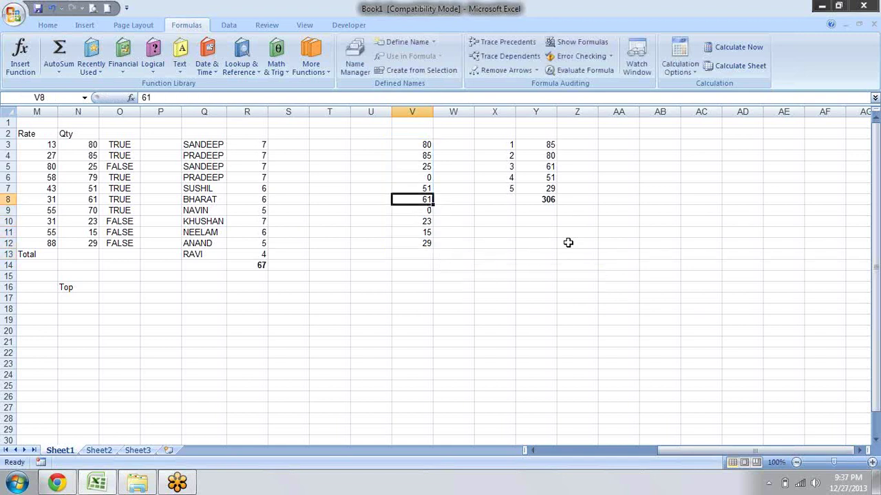
{"action": "key", "text": "Up"}
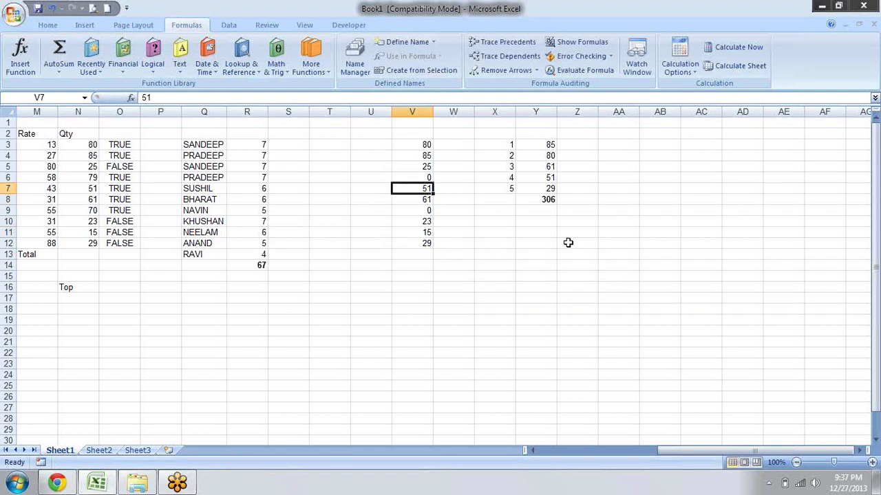
{"action": "key", "text": "ctrl+z"}
{"action": "key", "text": "Up"}
{"action": "key", "text": "Up"}
{"action": "key", "text": "ctrl+z"}
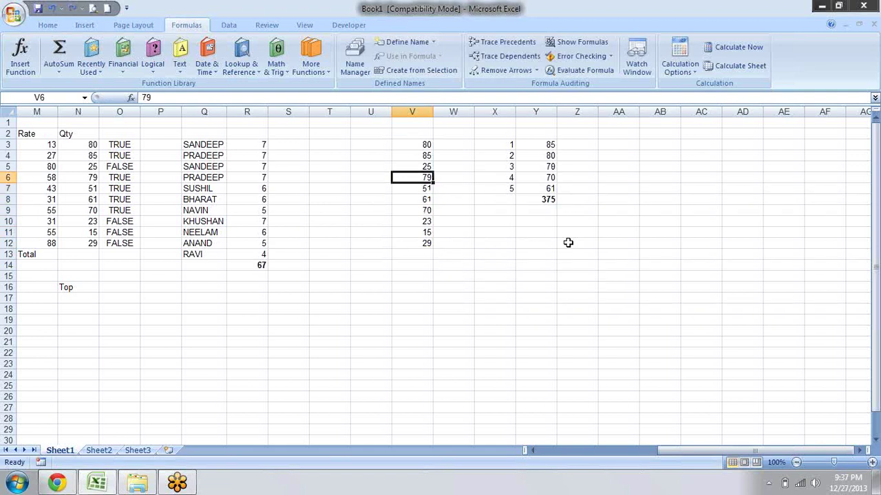
Step: Change V6 to -79 and begin editing V9
{"action": "key", "text": "F2"}
{"action": "key", "text": "Home"}
{"action": "type", "text": "-"}
{"action": "key", "text": "Return"}
{"action": "key", "text": "Right"}
{"action": "key", "text": "Down"}
{"action": "key", "text": "Down"}
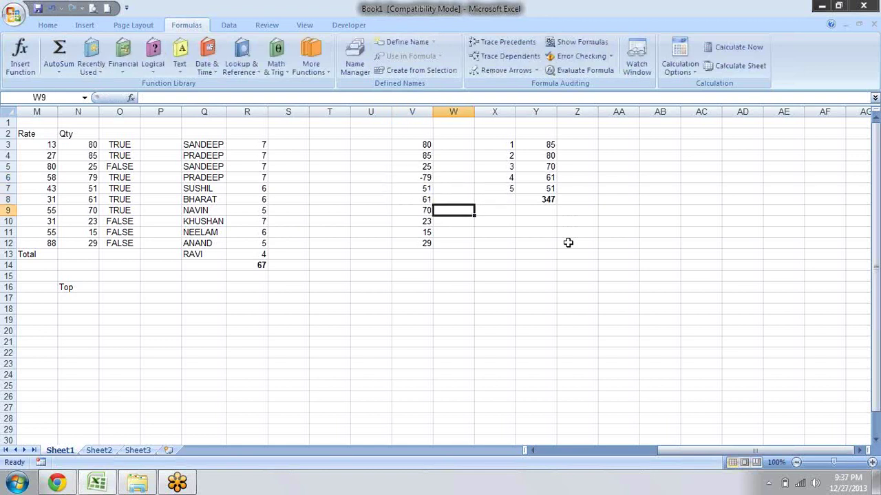
{"action": "key", "text": "Left"}
{"action": "key", "text": "F2"}
{"action": "key", "text": "Home"}
Step: Change V9 to -70
{"action": "type", "text": "-"}
{"action": "key", "text": "Return"}
{"action": "key", "text": "Down"}
{"action": "key", "text": "Down"}
{"action": "key", "text": "Down"}
Step: Enter {=AVERAGE(IF(V3:V12>=0,V3:V12))} in V13 as an array formula, giving 46.125
{"action": "type", "text": "="}
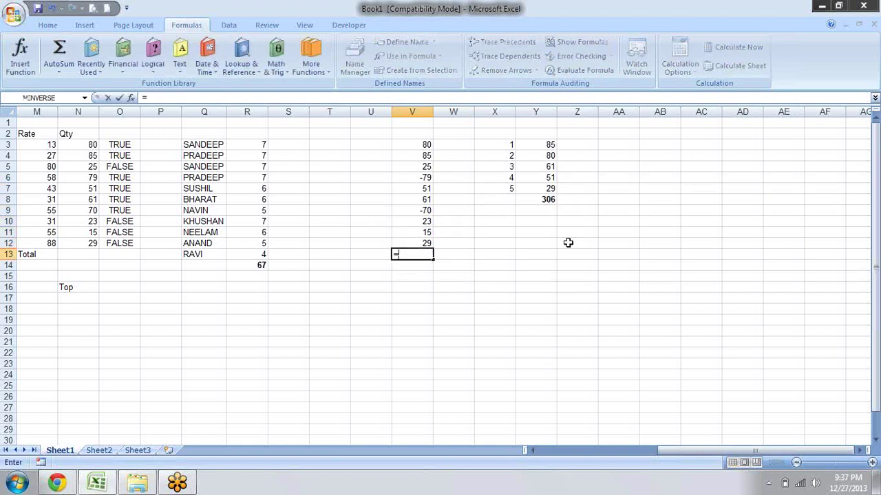
{"action": "type", "text": "ave"}
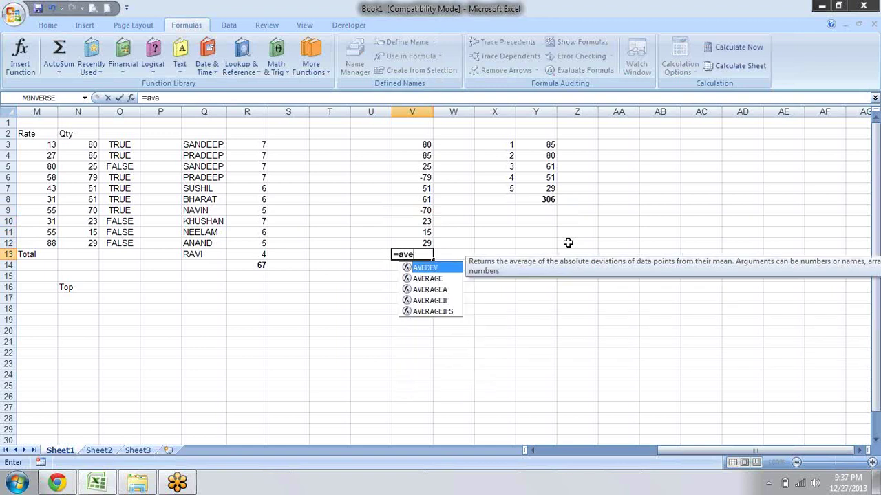
{"action": "key", "text": "Down"}
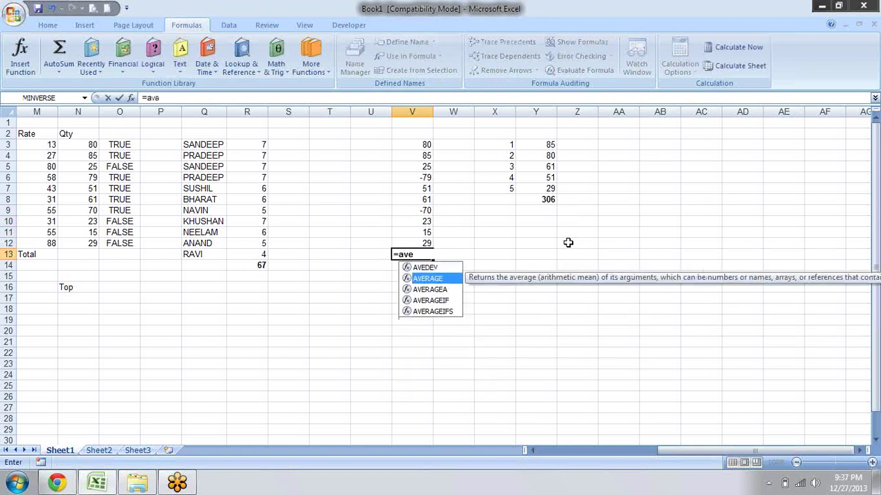
{"action": "key", "text": "Tab"}
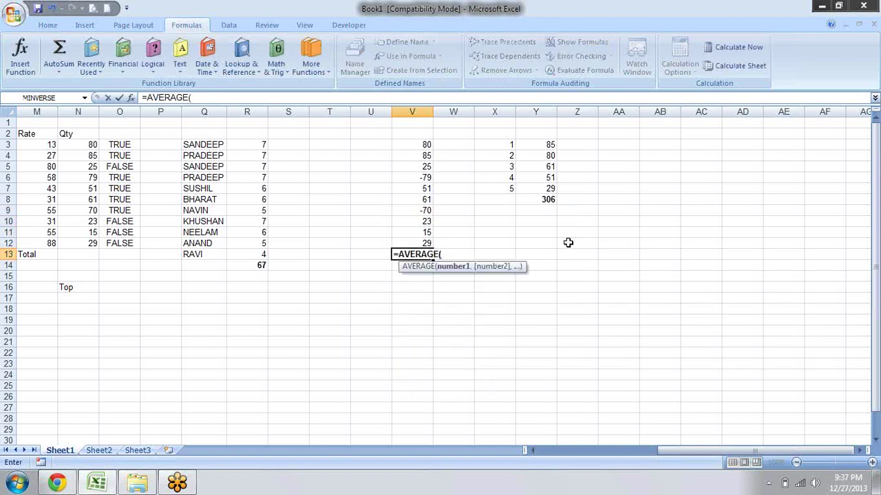
{"action": "type", "text": "if"}
{"action": "key", "text": "Tab"}
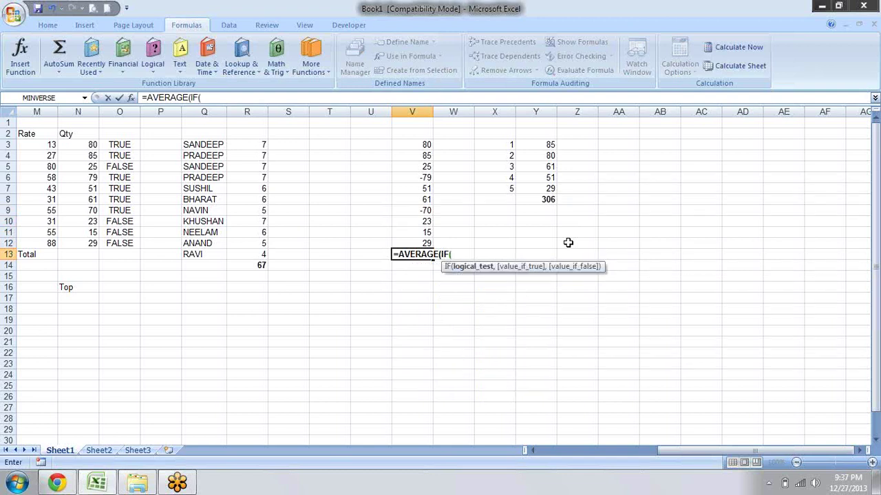
{"action": "left_click_drag", "start_coordinate": [423, 145], "coordinate": [427, 241]}
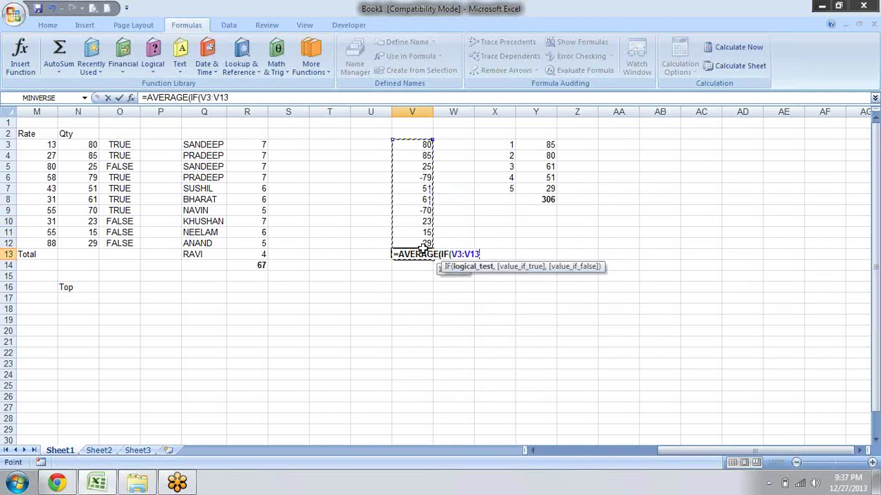
{"action": "type", "text": ">=0"}
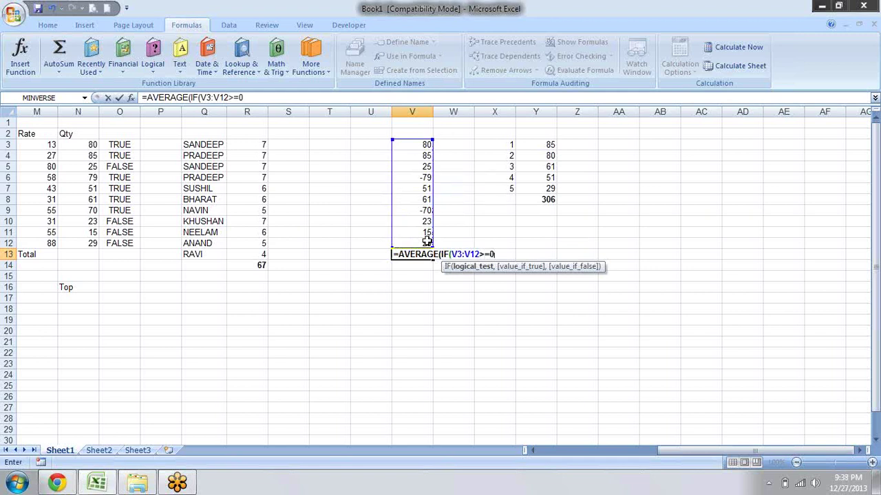
{"action": "type", "text": ","}
{"action": "left_click_drag", "start_coordinate": [421, 146], "coordinate": [425, 241]}
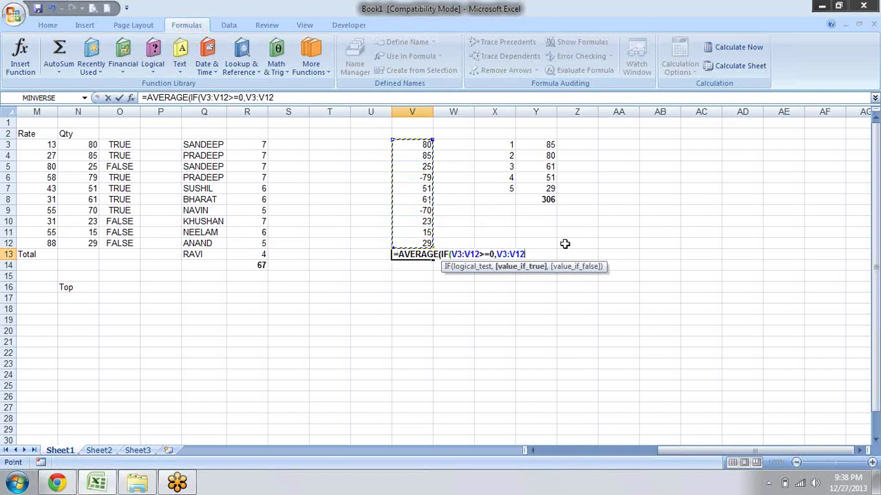
{"action": "type", "text": ")"}
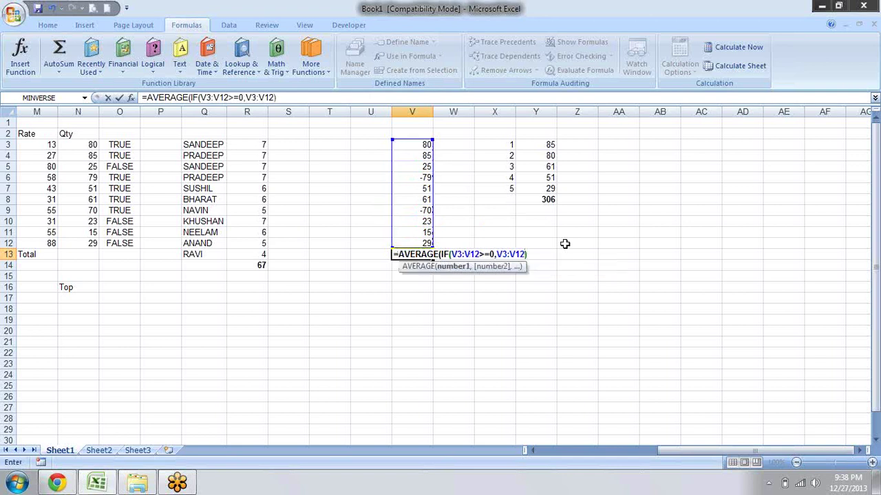
{"action": "type", "text": ")"}
{"action": "key", "text": "ctrl+shift+Return"}
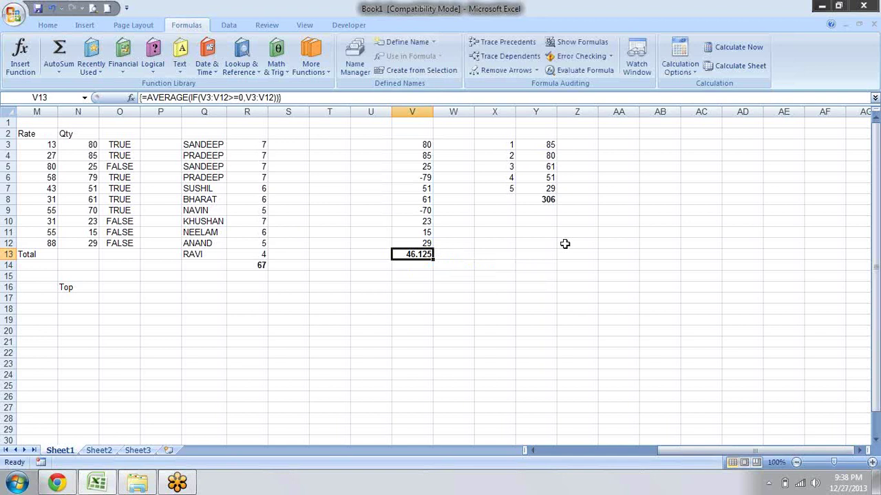
{"action": "key", "text": "Up"}
{"action": "key", "text": "Up"}
{"action": "key", "text": "Up"}
{"action": "key", "text": "Up"}
{"action": "key", "text": "Down"}
{"action": "key", "text": "Up"}
{"action": "key", "text": "Up"}
{"action": "key", "text": "Up"}
{"action": "key", "text": "Up"}
{"action": "key", "text": "Up"}
{"action": "key", "text": "Up"}
{"action": "key", "text": "Up"}
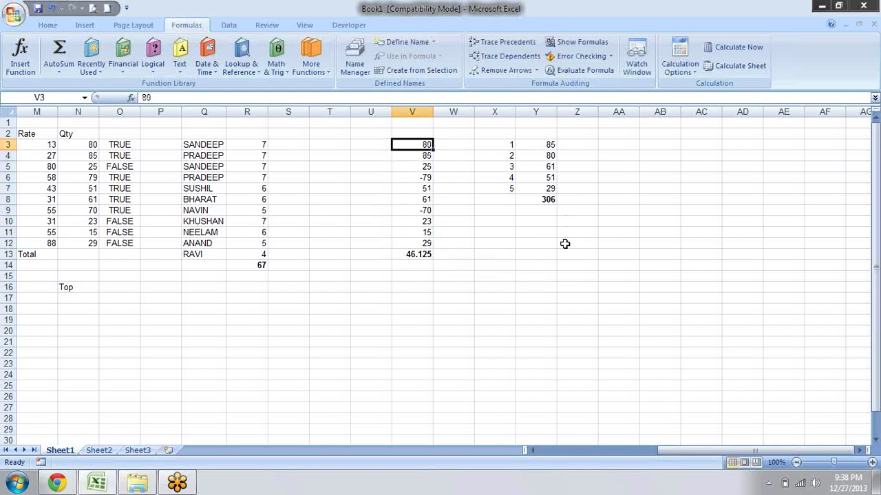
{"action": "key", "text": "shift+Down"}
{"action": "key", "text": "shift+Down"}
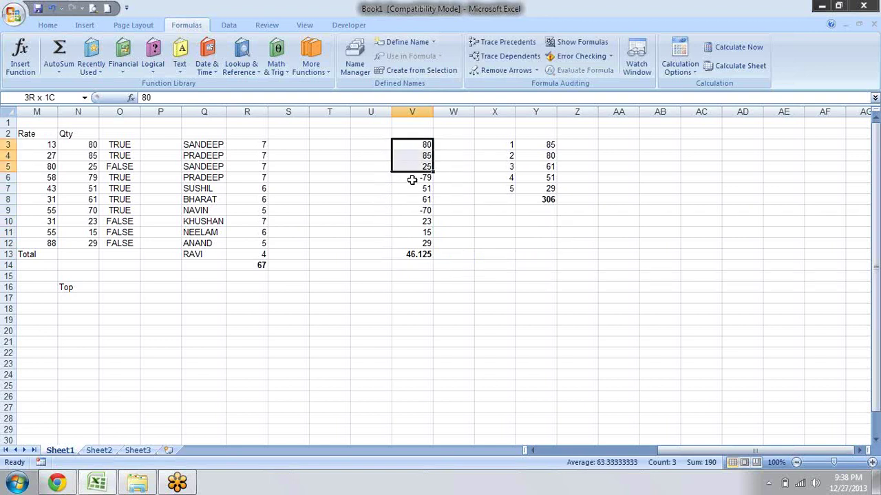
{"action": "left_click", "coordinate": [426, 190], "text": "ctrl"}
{"action": "left_click", "coordinate": [426, 199], "text": "ctrl"}
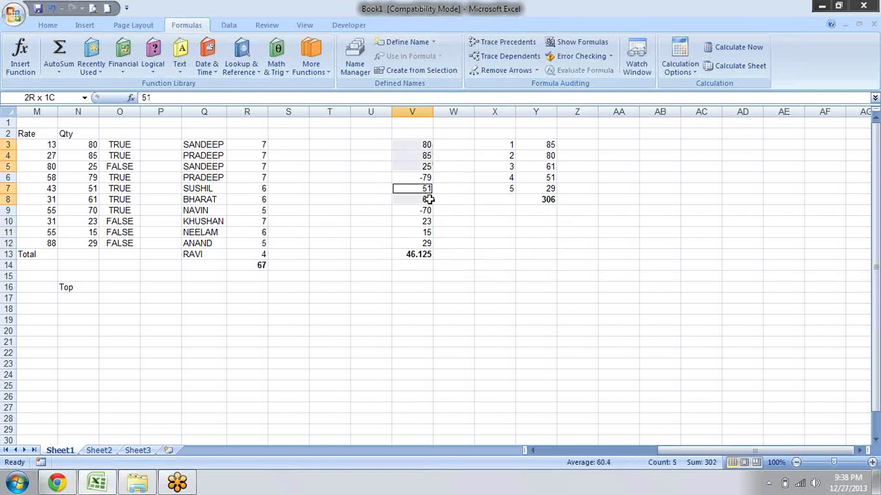
{"action": "left_click", "coordinate": [428, 221], "text": "ctrl"}
{"action": "left_click_drag", "start_coordinate": [428, 221], "coordinate": [430, 243]}
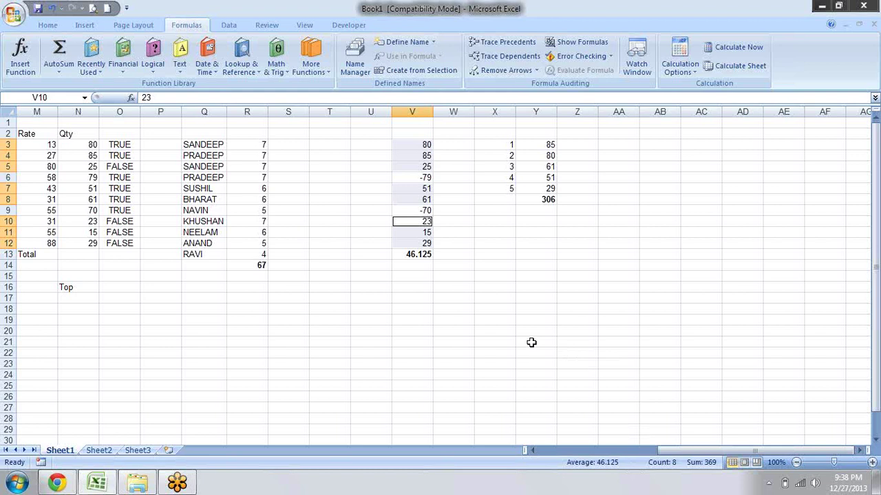
Step: Copy the Qty values N3:N12 and paste them into U3:U12
{"action": "key", "text": "Left"}
{"action": "key", "text": "Left"}
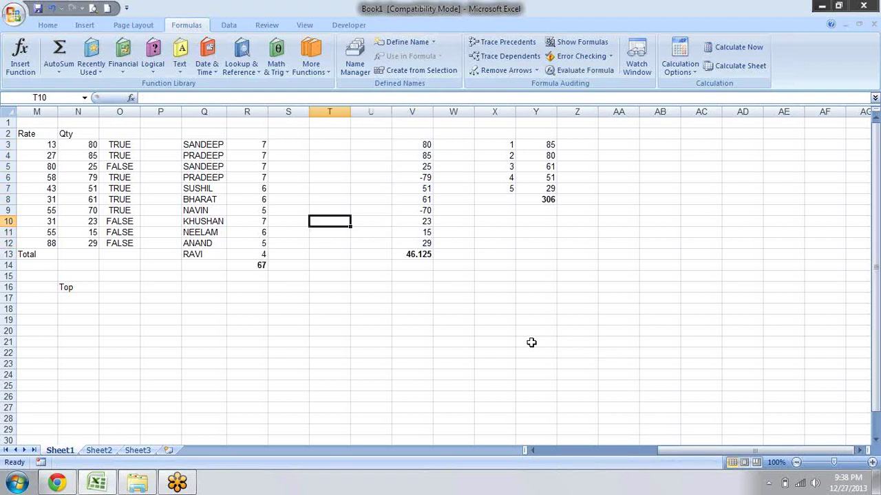
{"action": "key", "text": "Down"}
{"action": "key", "text": "Down"}
{"action": "key", "text": "Up"}
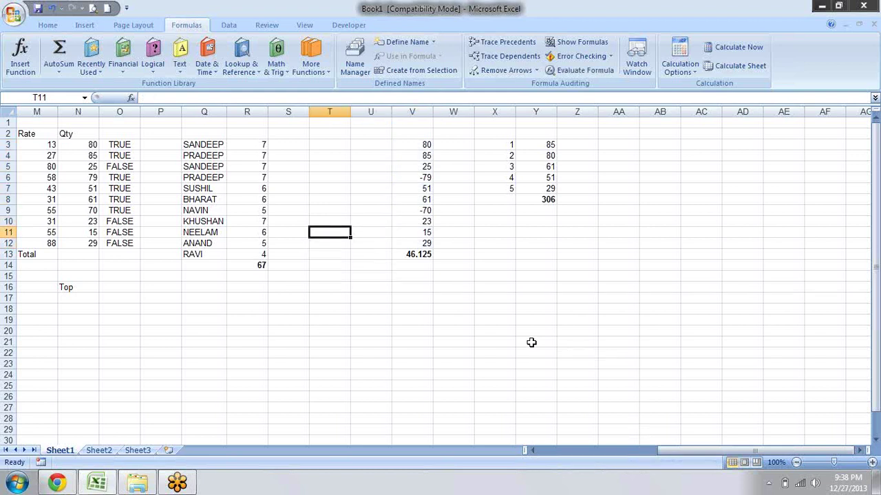
{"action": "key", "text": "Left"}
{"action": "key", "text": "Left"}
{"action": "key", "text": "Left"}
{"action": "key", "text": "Left"}
{"action": "key", "text": "Left"}
{"action": "key", "text": "Up"}
{"action": "key", "text": "Up"}
{"action": "key", "text": "Up"}
{"action": "key", "text": "Up"}
{"action": "key", "text": "Left"}
{"action": "key", "text": "Up"}
{"action": "key", "text": "ctrl+shift+Down"}
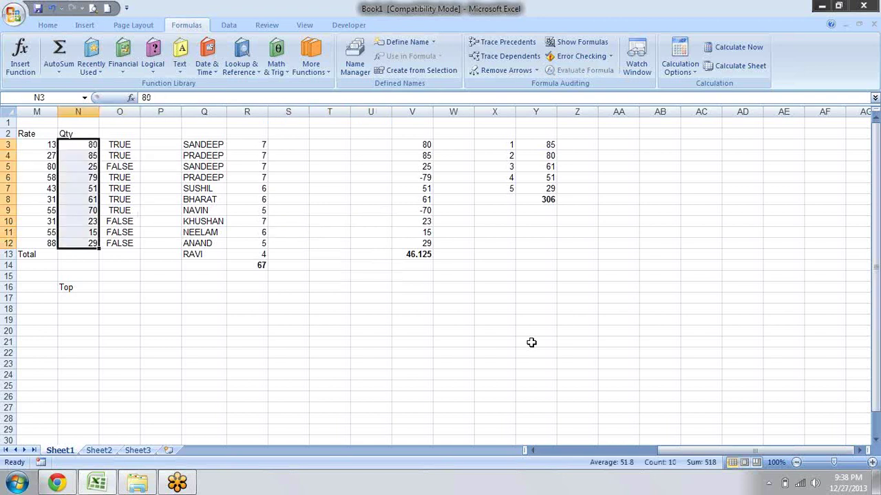
{"action": "key", "text": "ctrl+c"}
{"action": "key", "text": "Right"}
Step: Scan the top values of column V against the pasted column U
{"action": "key", "text": "Right"}
{"action": "key", "text": "Right"}
{"action": "key", "text": "Right"}
{"action": "key", "text": "Right"}
{"action": "key", "text": "Right"}
{"action": "key", "text": "Right"}
{"action": "key", "text": "Left"}
{"action": "key", "text": "Return"}
{"action": "key", "text": "Right"}
{"action": "key", "text": "Right"}
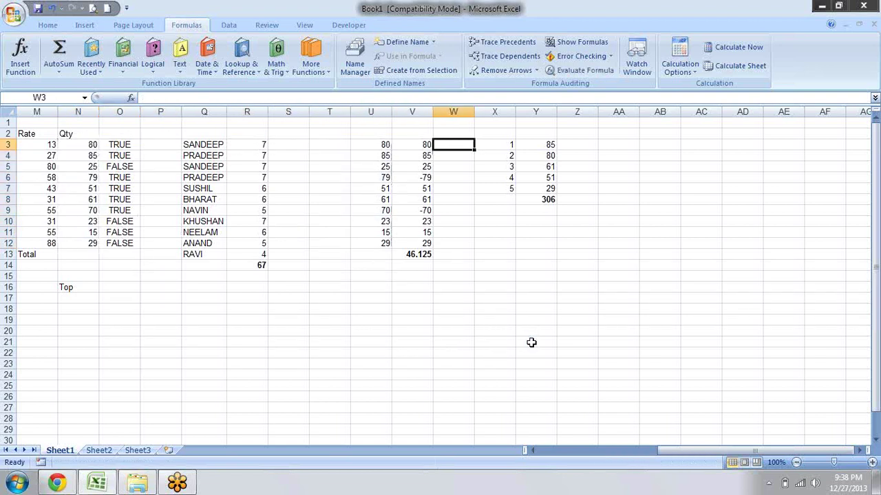
{"action": "key", "text": "Left"}
{"action": "key", "text": "Down"}
{"action": "key", "text": "Down"}
{"action": "key", "text": "Down"}
{"action": "key", "text": "Down"}
{"action": "key", "text": "Down"}
{"action": "key", "text": "Down"}
{"action": "key", "text": "Down"}
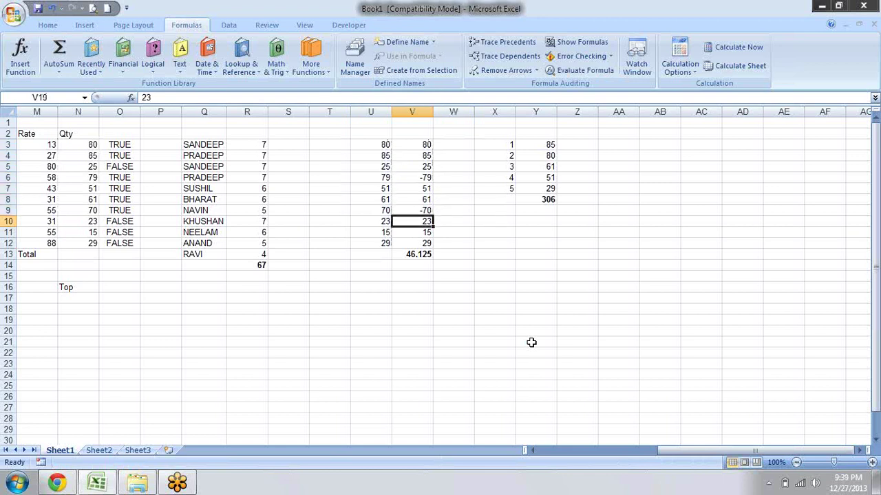
{"action": "key", "text": "Down"}
{"action": "key", "text": "Down"}
{"action": "key", "text": "Down"}
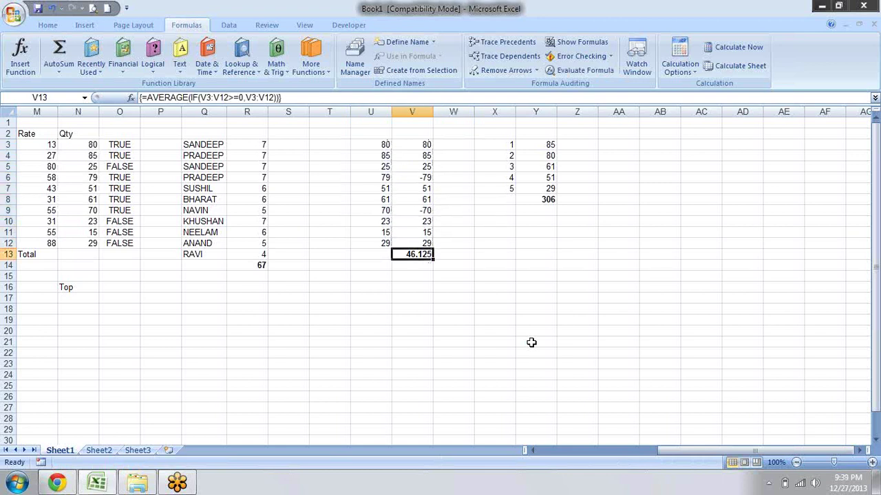
{"action": "key", "text": "Up"}
{"action": "key", "text": "Up"}
{"action": "key", "text": "Up"}
{"action": "key", "text": "Up"}
{"action": "key", "text": "Up"}
{"action": "key", "text": "Up"}
{"action": "key", "text": "Up"}
{"action": "key", "text": "Up"}
{"action": "key", "text": "Up"}
{"action": "key", "text": "Up"}
{"action": "key", "text": "Left"}
{"action": "key", "text": "Right"}
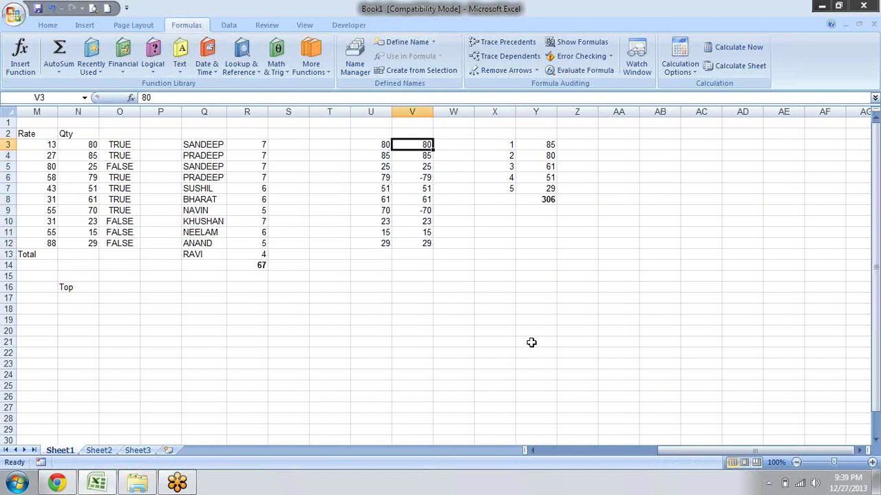
Step: Compare the U and V values row by row, noting 79 versus -79, ending at U13
{"action": "key", "text": "Left"}
{"action": "key", "text": "Down"}
{"action": "key", "text": "Right"}
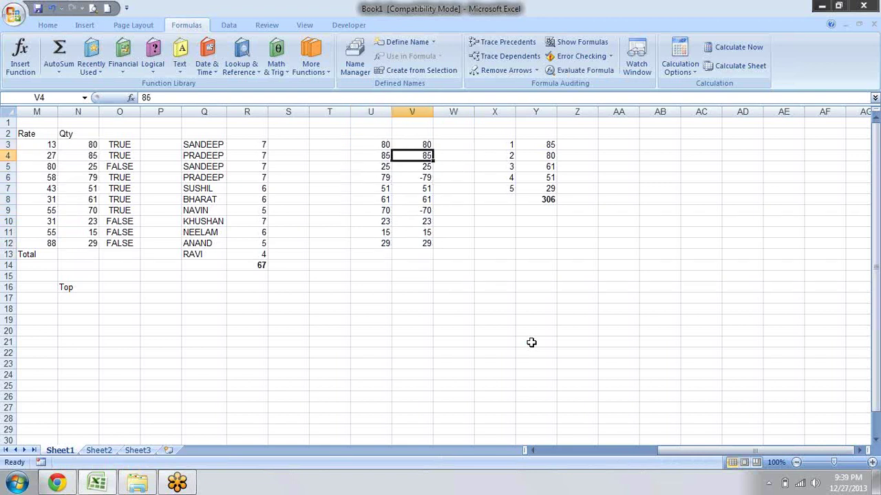
{"action": "key", "text": "Down"}
{"action": "key", "text": "Left"}
{"action": "key", "text": "Right"}
{"action": "key", "text": "Left"}
{"action": "key", "text": "Down"}
{"action": "key", "text": "Right"}
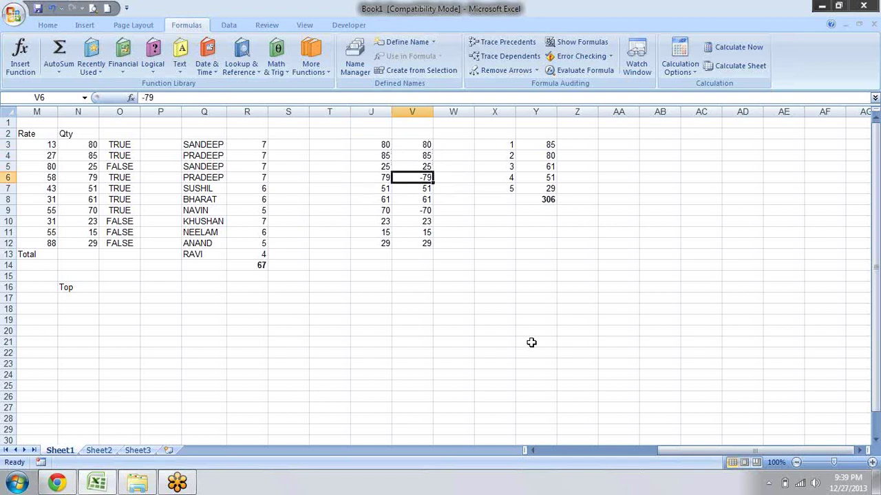
{"action": "key", "text": "Up"}
{"action": "key", "text": "Up"}
{"action": "key", "text": "Up"}
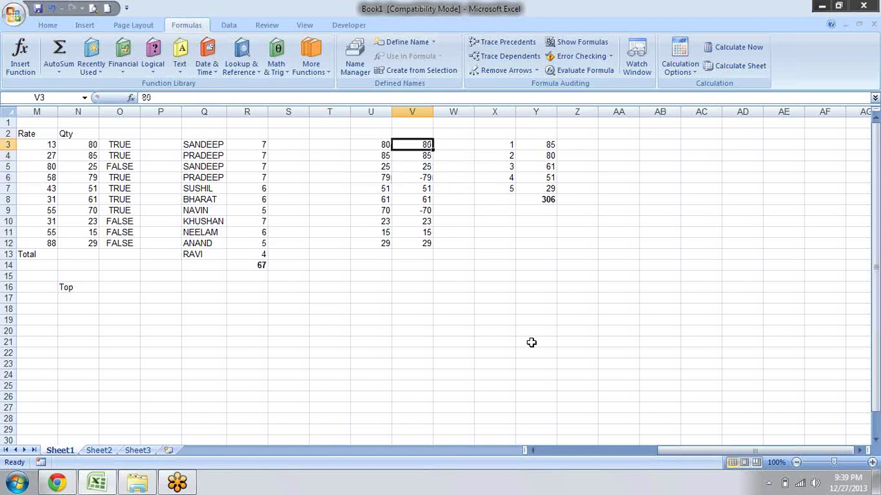
{"action": "key", "text": "Down"}
{"action": "key", "text": "Down"}
{"action": "key", "text": "Down"}
{"action": "key", "text": "Down"}
{"action": "key", "text": "Down"}
{"action": "key", "text": "Down"}
{"action": "key", "text": "Down"}
{"action": "key", "text": "Down"}
{"action": "key", "text": "Down"}
{"action": "key", "text": "Down"}
{"action": "key", "text": "Left"}
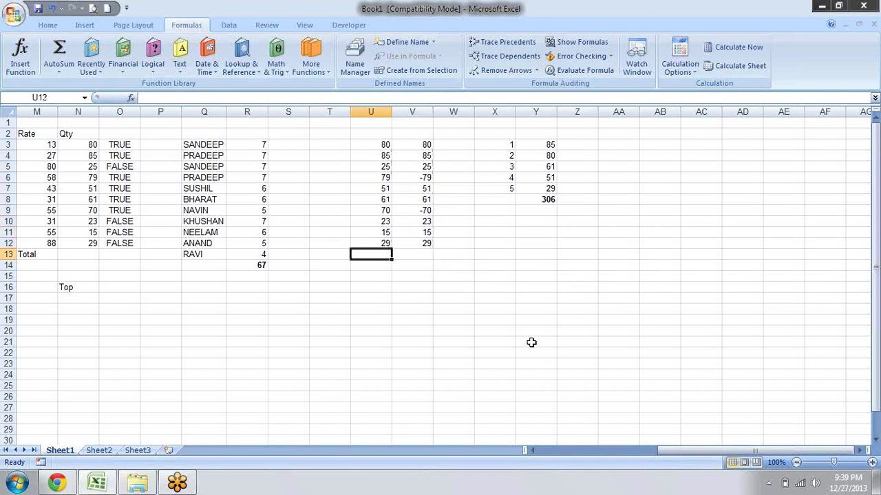
Step: Begin the U13 formula as =SUM(U3:U12=V3:V12), comparing the two columns
{"action": "type", "text": "="}
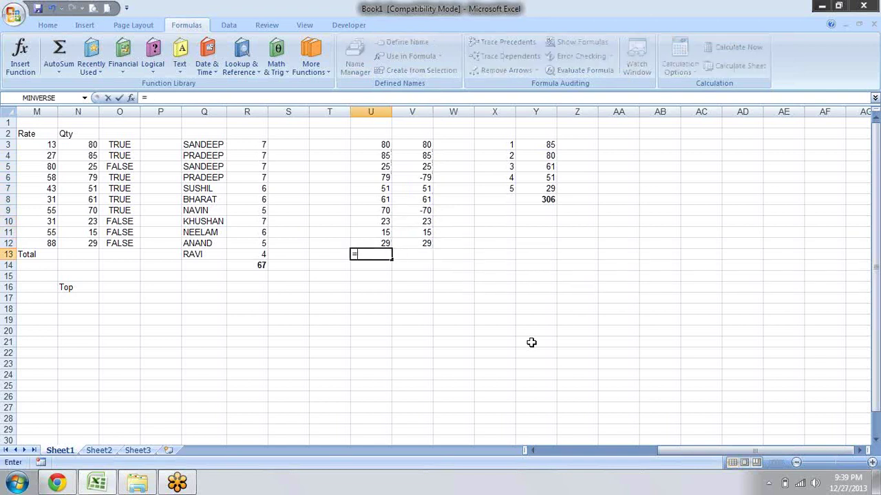
{"action": "type", "text": "cou"}
{"action": "key", "text": "BackSpace"}
{"action": "key", "text": "BackSpace"}
{"action": "key", "text": "BackSpace"}
{"action": "type", "text": "su"}
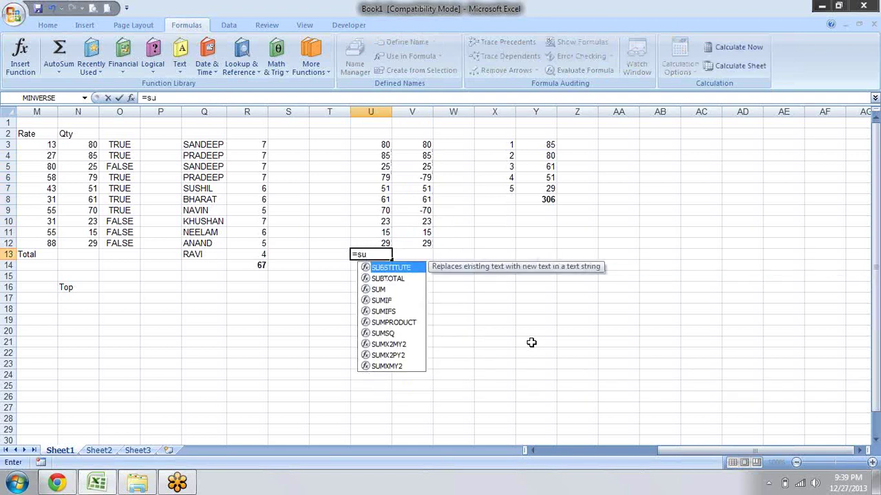
{"action": "type", "text": "m"}
{"action": "key", "text": "Tab"}
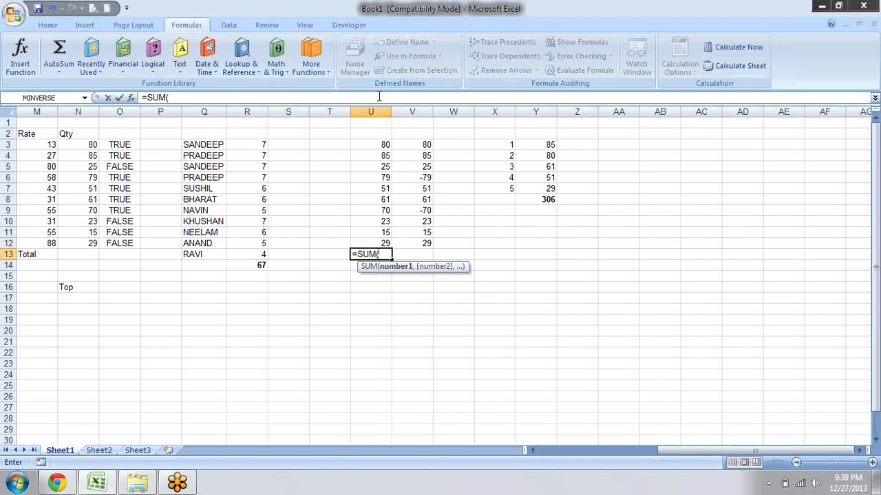
{"action": "left_click_drag", "start_coordinate": [380, 146], "coordinate": [385, 243]}
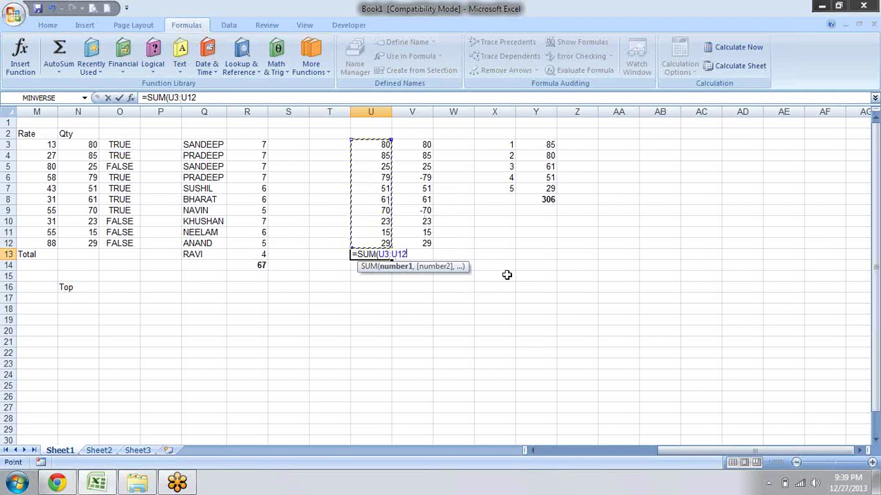
{"action": "type", "text": "="}
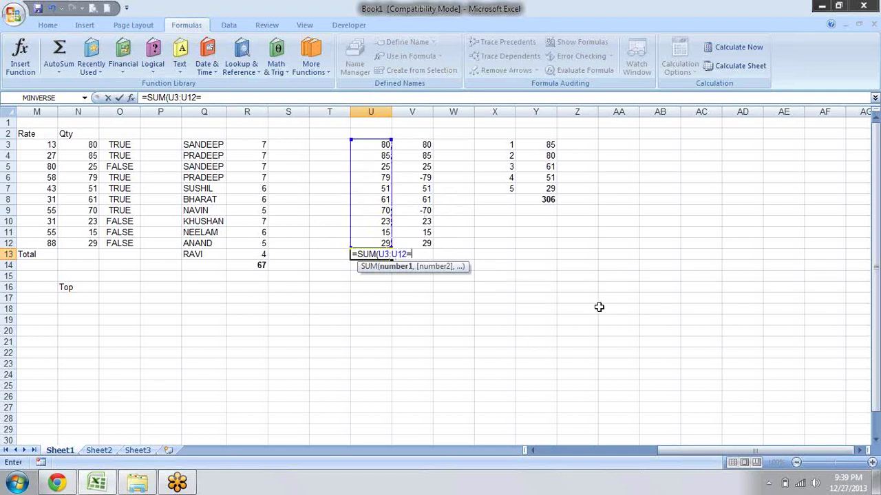
{"action": "left_click", "coordinate": [424, 144]}
{"action": "left_click_drag", "start_coordinate": [423, 160], "coordinate": [425, 242]}
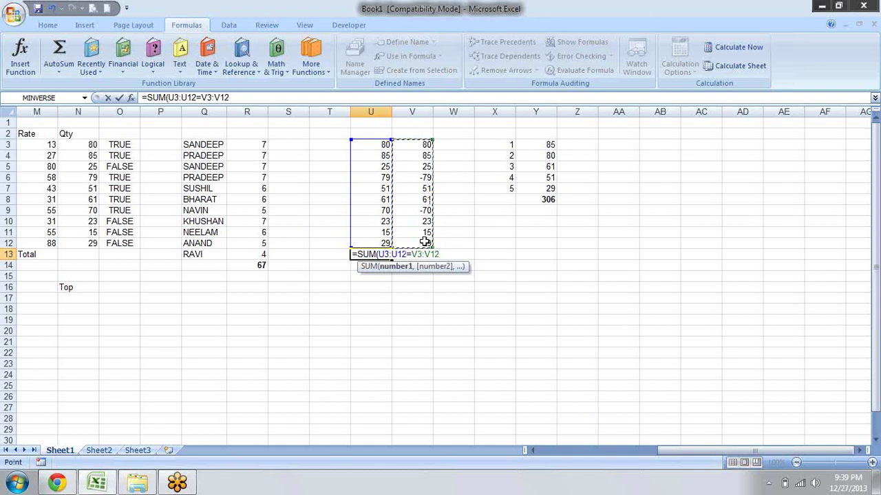
{"action": "type", "text": ")"}
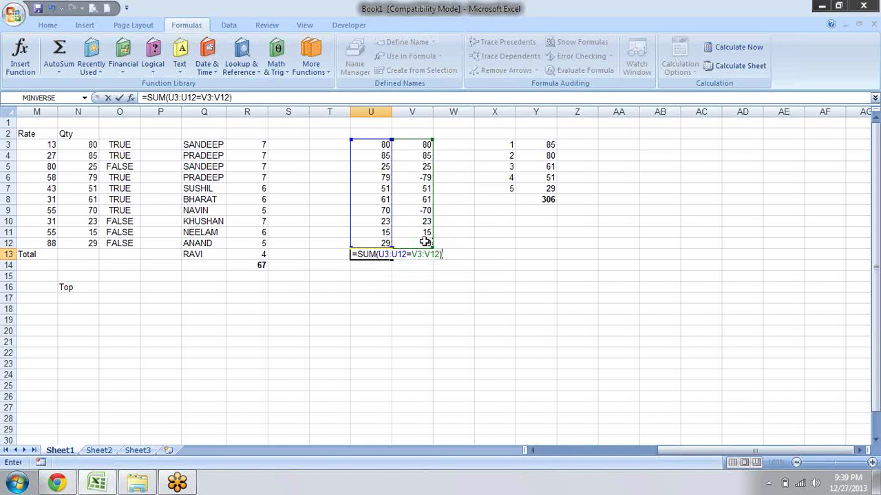
Step: Complete it as =SUM((U3:U12=V3:V12)*1) and enter it as an array formula, returning 8
{"action": "left_click", "coordinate": [380, 255]}
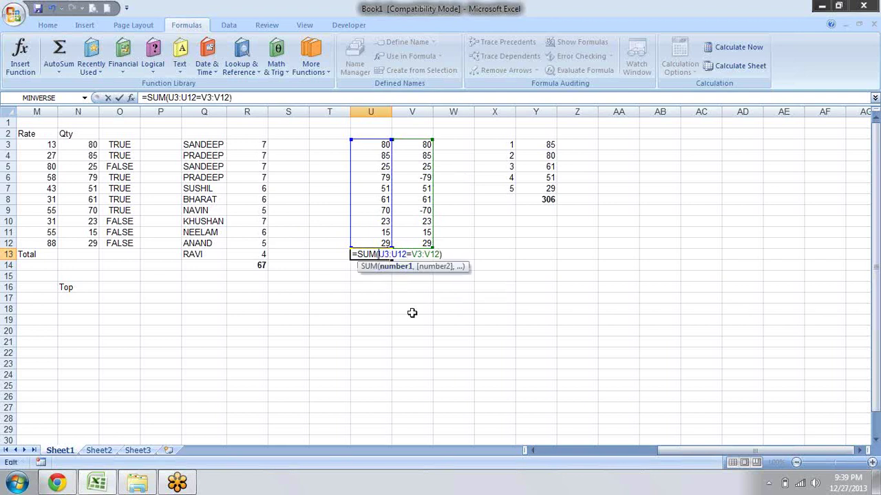
{"action": "type", "text": "("}
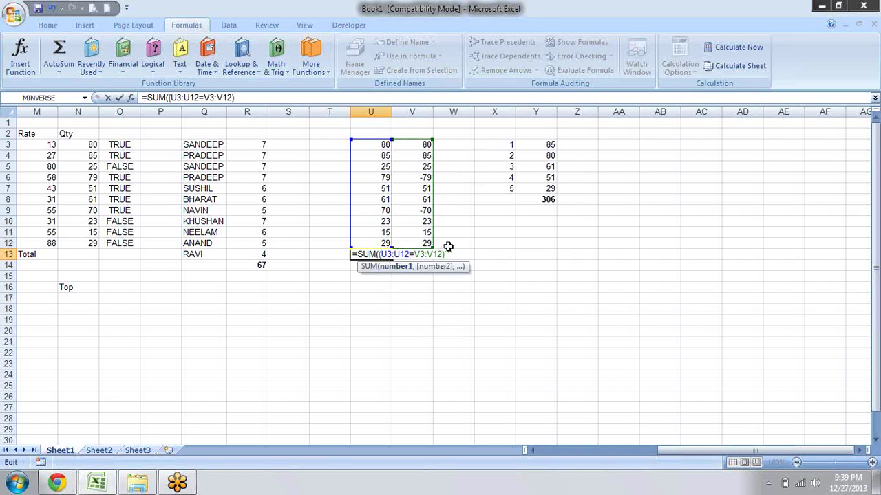
{"action": "left_click", "coordinate": [446, 255]}
{"action": "type", "text": "*1)"}
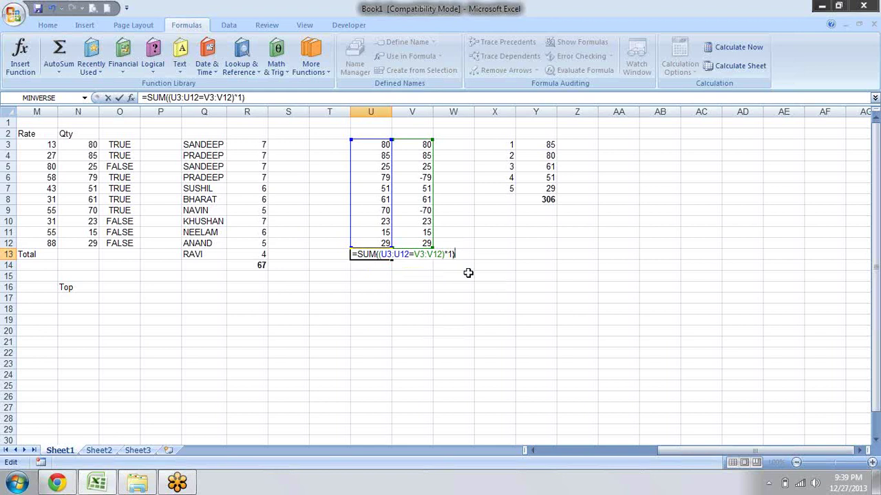
{"action": "key", "text": "ctrl+shift+Return"}
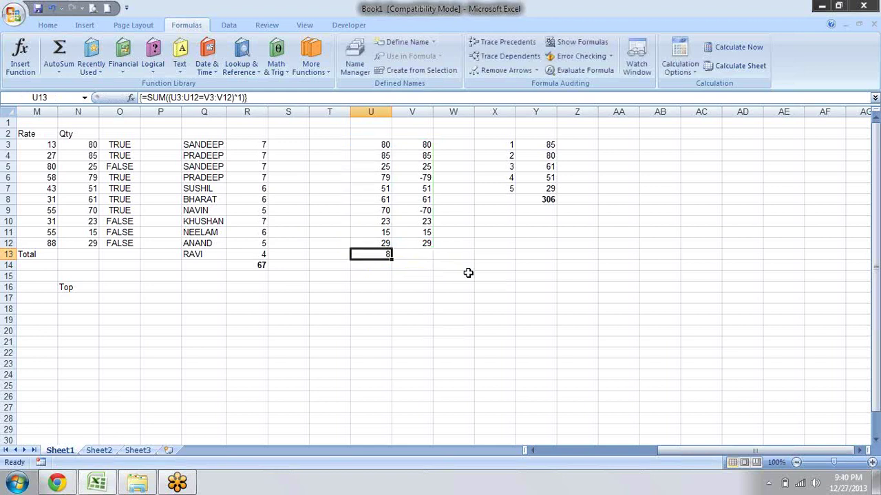
{"action": "key", "text": "Up"}
{"action": "key", "text": "shift+Up"}
{"action": "key", "text": "shift+Up"}
{"action": "key", "text": "ctrl+shift+Up"}
{"action": "key", "text": "shift+Down"}
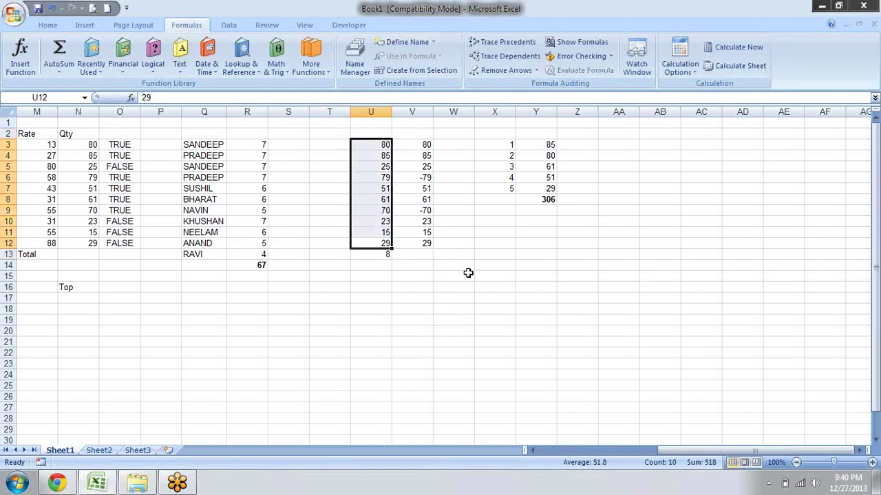
{"action": "key", "text": "ctrl+shift+Return"}
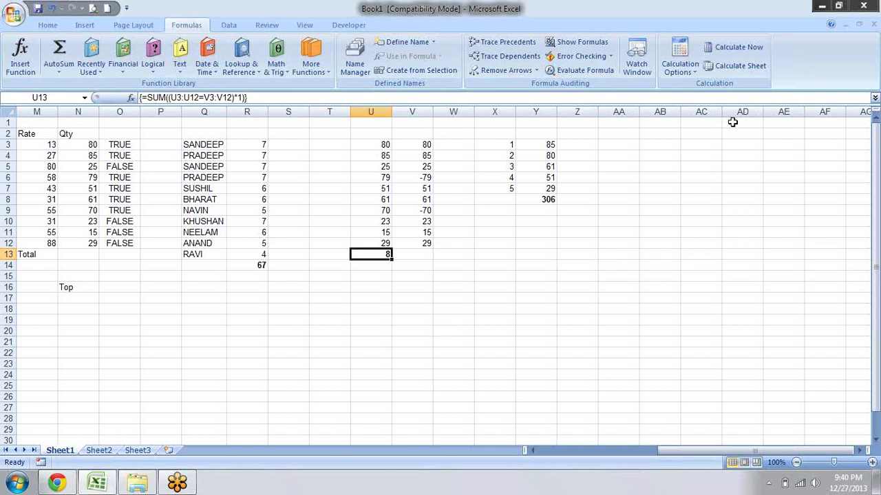
{"action": "left_click", "coordinate": [479, 174]}
{"action": "left_click", "coordinate": [373, 198]}
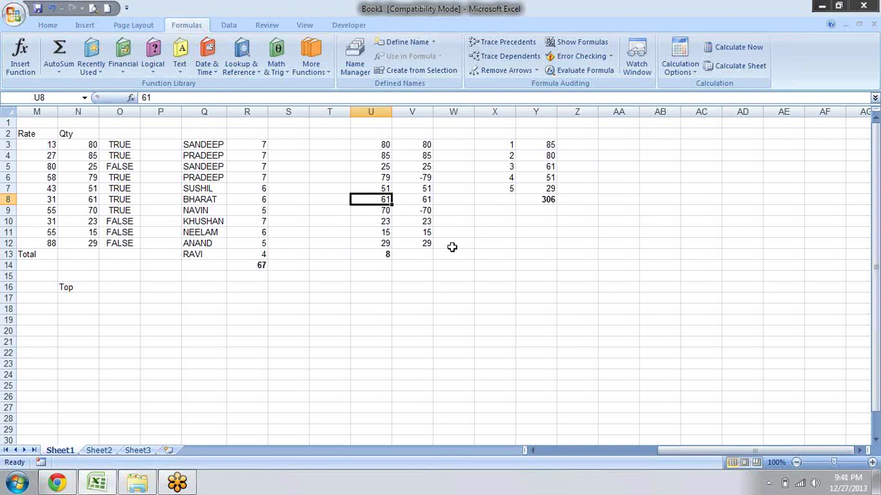
Step: Review the name-length values in U3:U12 and check their sum of 67
{"action": "key", "text": "Down"}
{"action": "key", "text": "Down"}
{"action": "key", "text": "Down"}
{"action": "key", "text": "Down"}
{"action": "key", "text": "Down"}
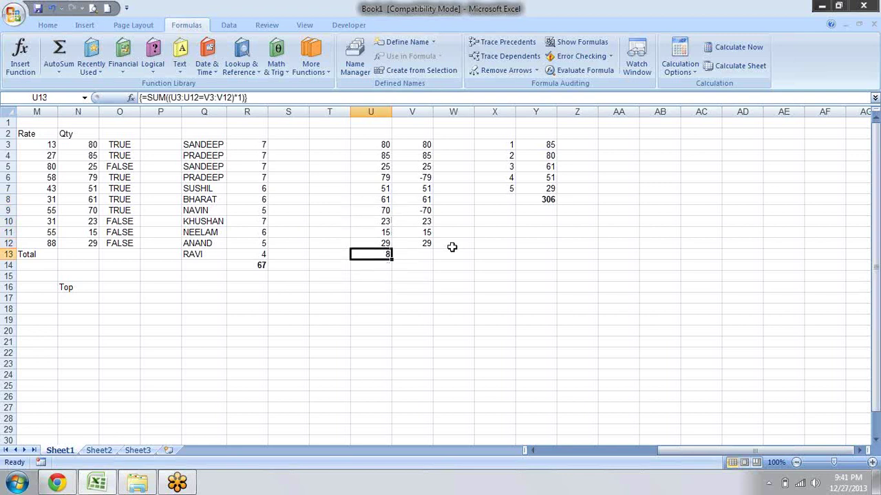
{"action": "key", "text": "Up"}
{"action": "key", "text": "Up"}
{"action": "key", "text": "Up"}
{"action": "key", "text": "Up"}
{"action": "key", "text": "Up"}
{"action": "key", "text": "Up"}
{"action": "key", "text": "Up"}
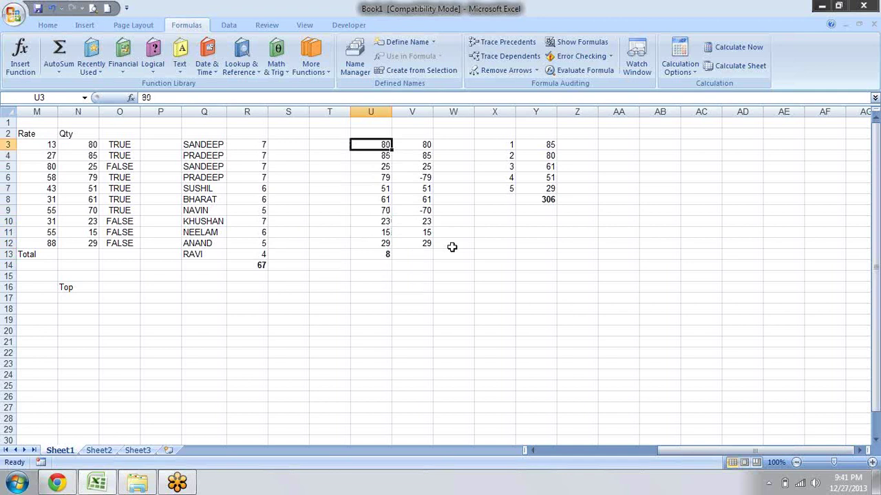
{"action": "key", "text": "ctrl+shift+Down"}
{"action": "key", "text": "shift+Up"}
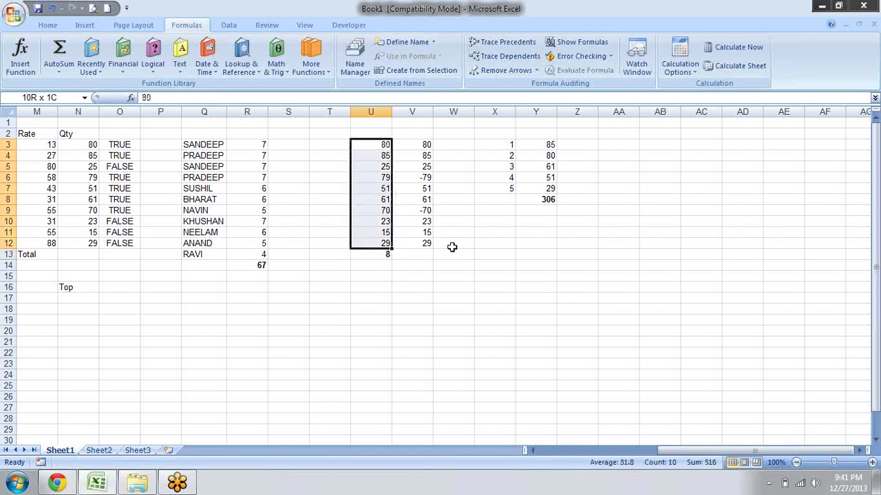
{"action": "key", "text": "Right"}
{"action": "key", "text": "Right"}
{"action": "key", "text": "Left"}
{"action": "key", "text": "Left"}
{"action": "key", "text": "Right"}
{"action": "key", "text": "Right"}
Step: Select the names in Q5:Q13, from SANDEEP to RAVI, and copy them
{"action": "key", "text": "Left"}
{"action": "key", "text": "Left"}
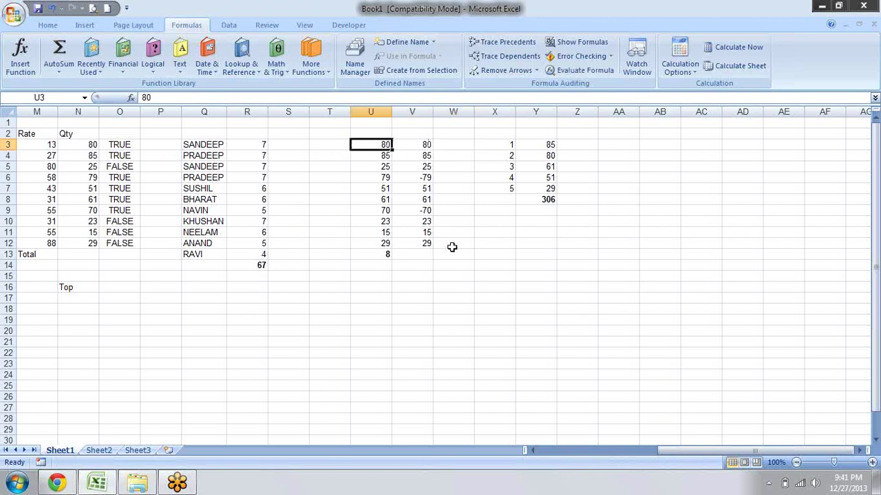
{"action": "key", "text": "Right"}
{"action": "key", "text": "Right"}
{"action": "key", "text": "Left"}
{"action": "key", "text": "Left"}
{"action": "key", "text": "Left"}
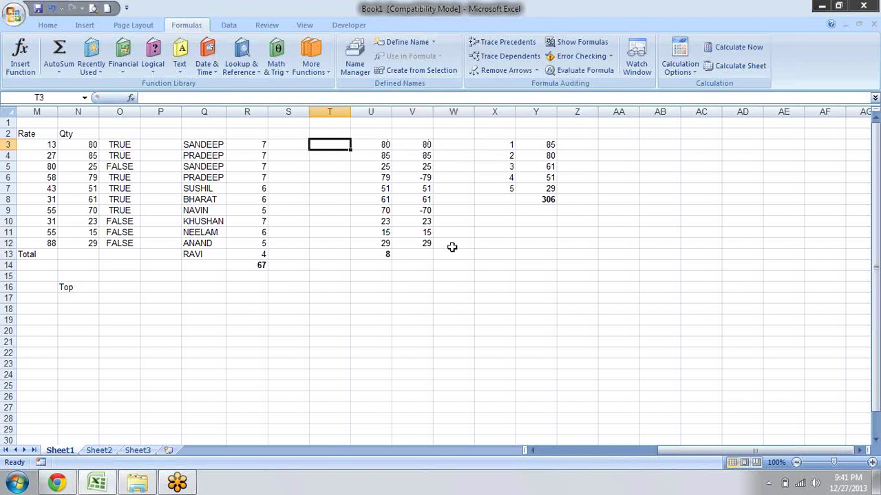
{"action": "key", "text": "Down"}
{"action": "key", "text": "Left"}
{"action": "key", "text": "Left"}
{"action": "key", "text": "Left"}
{"action": "key", "text": "Up"}
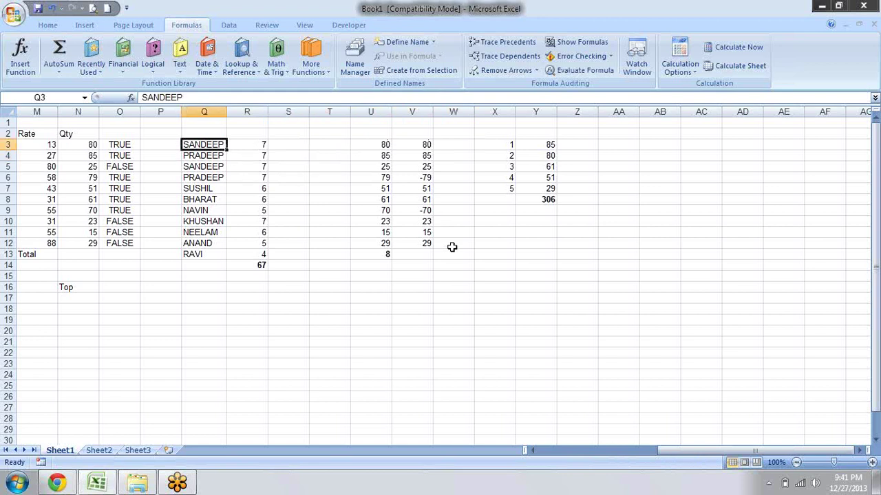
{"action": "key", "text": "Down"}
{"action": "key", "text": "Down"}
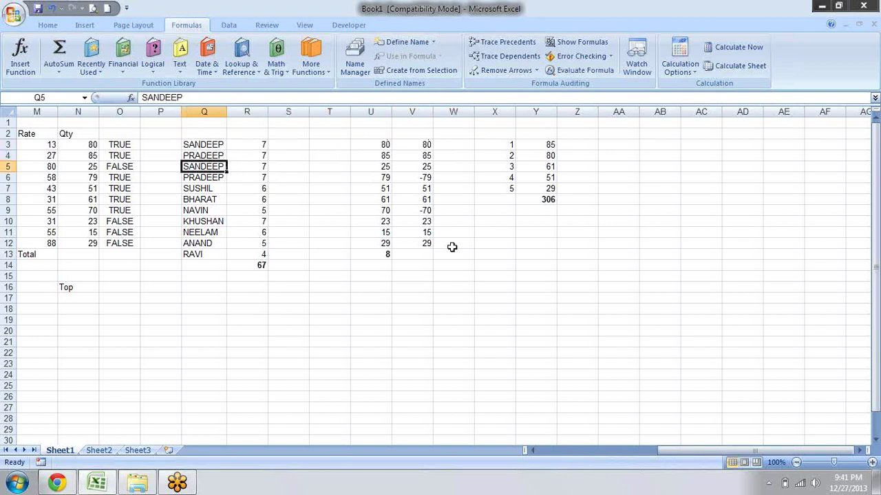
{"action": "key", "text": "shift+Down"}
{"action": "key", "text": "shift+Down"}
{"action": "key", "text": "shift+Down"}
{"action": "key", "text": "ctrl+c"}
{"action": "key", "text": "Down"}
{"action": "key", "text": "Down"}
{"action": "key", "text": "Down"}
{"action": "key", "text": "Down"}
Step: Paste the nine names into T16:T24 and a second copy into U16:U24
{"action": "key", "text": "Right"}
{"action": "key", "text": "Right"}
{"action": "key", "text": "Right"}
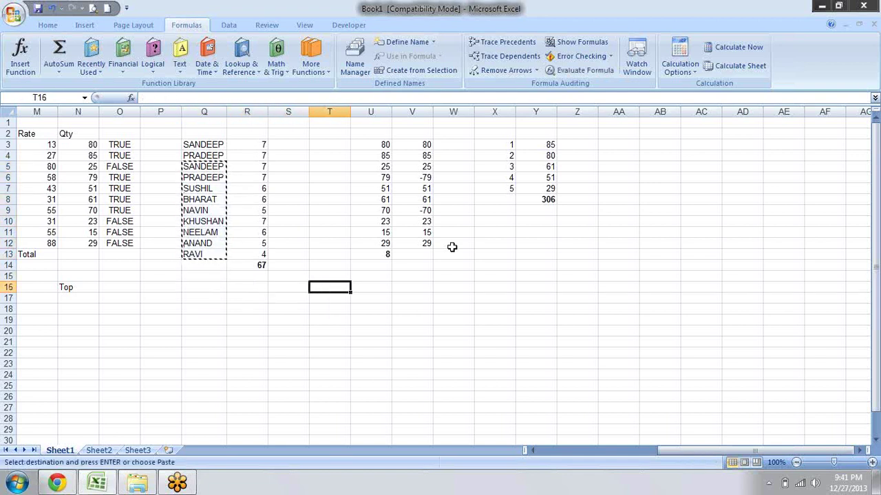
{"action": "key", "text": "Return"}
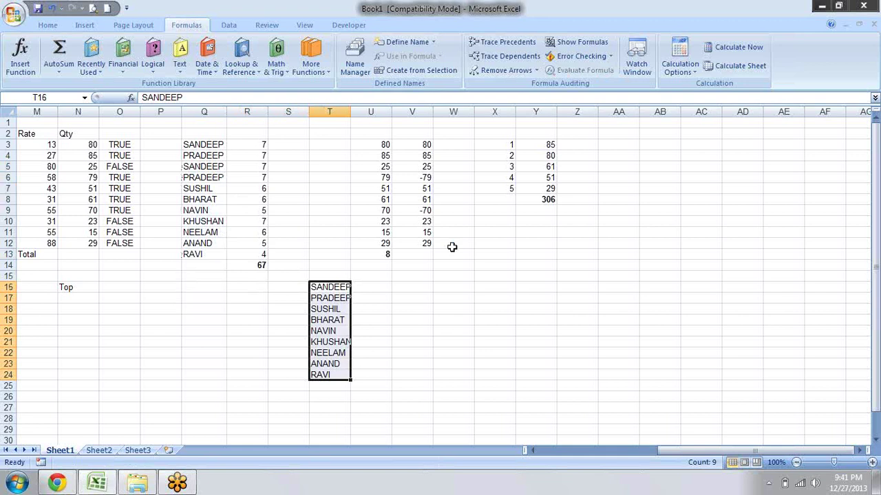
{"action": "key", "text": "shift+BackSpace"}
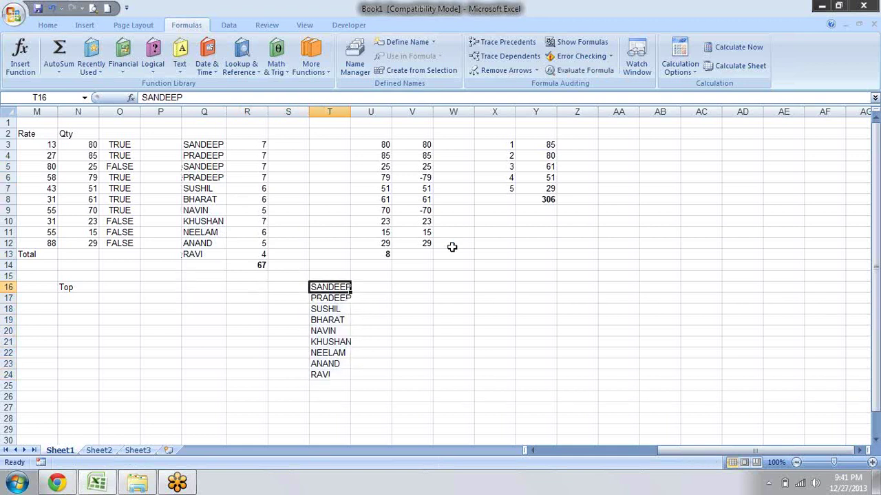
{"action": "key", "text": "ctrl+shift+Down"}
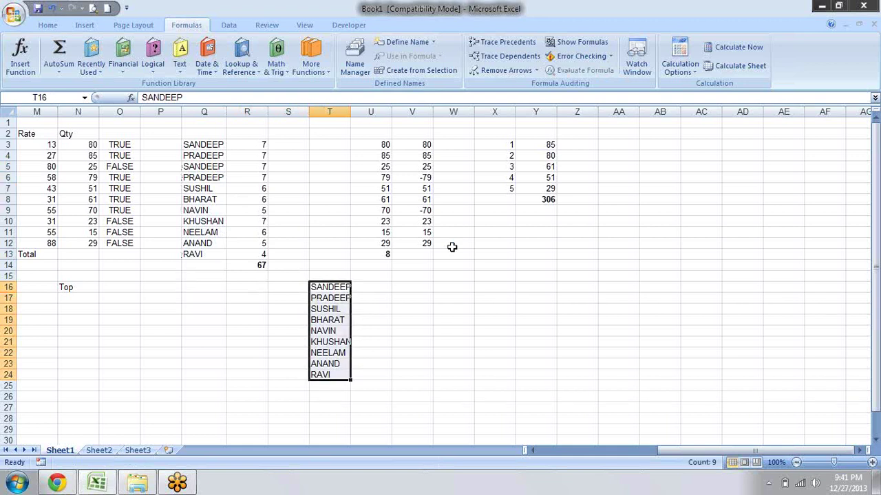
{"action": "key", "text": "ctrl+c"}
{"action": "key", "text": "Right"}
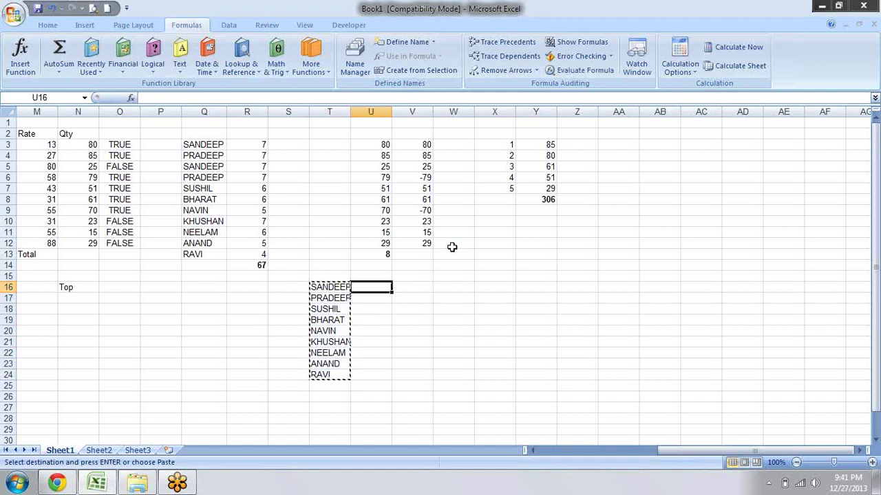
{"action": "key", "text": "Return"}
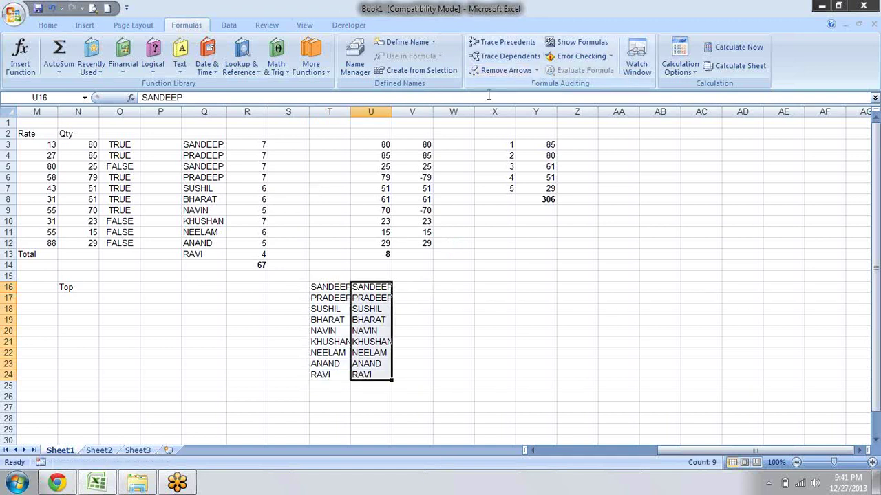
Step: Sort only the U16:U24 copy A to Z, continuing with the current selection
{"action": "left_click", "coordinate": [230, 26]}
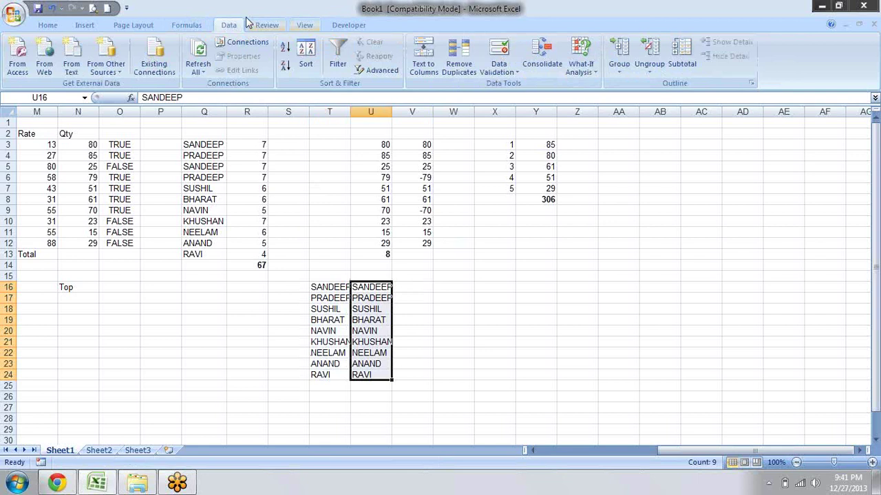
{"action": "left_click", "coordinate": [48, 25]}
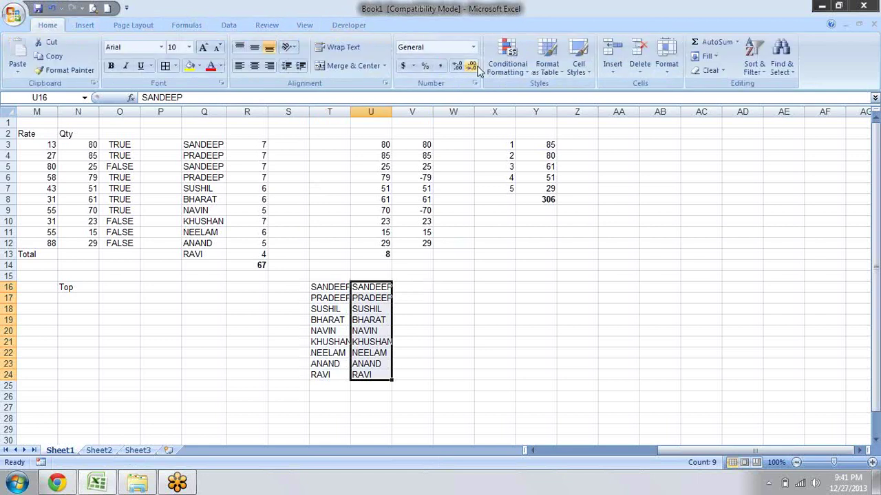
{"action": "left_click", "coordinate": [754, 65]}
{"action": "left_click", "coordinate": [770, 87]}
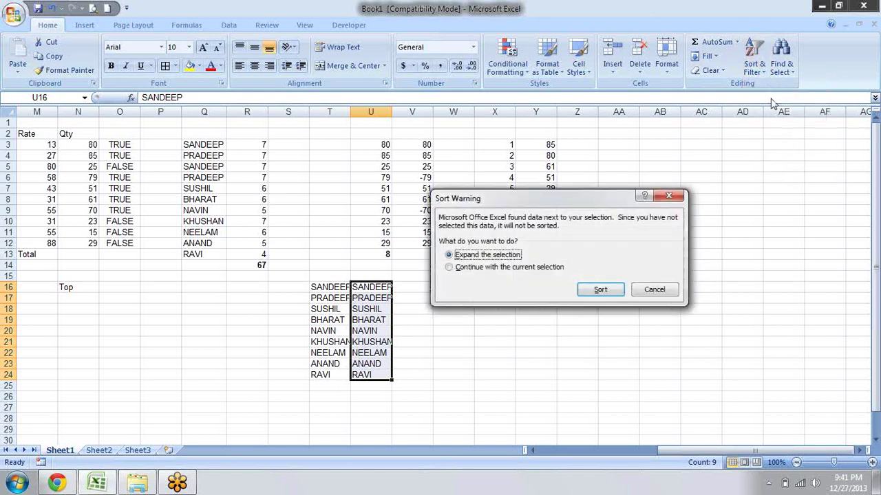
{"action": "left_click", "coordinate": [555, 272]}
Step: Confirm the sort and compare the sorted names, abandoning an unfinished =OR( in V16
{"action": "key", "text": "Return"}
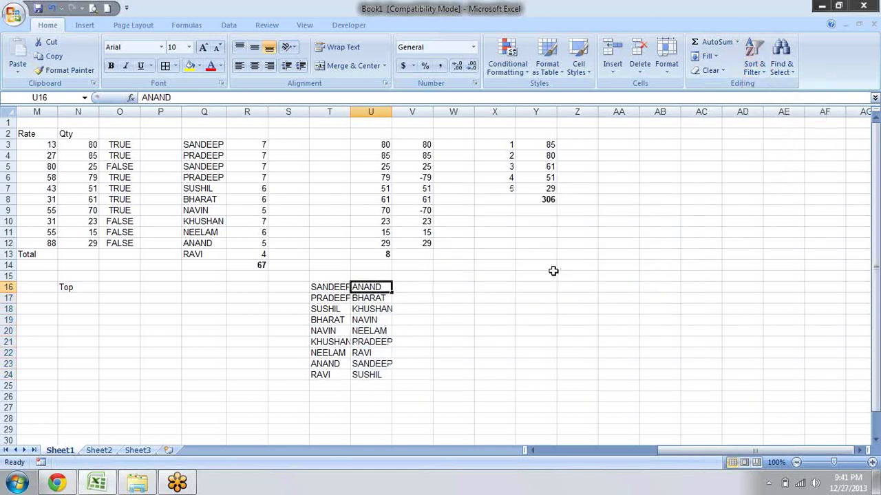
{"action": "key", "text": "Down"}
{"action": "key", "text": "Down"}
{"action": "key", "text": "Down"}
{"action": "key", "text": "Down"}
{"action": "key", "text": "Up"}
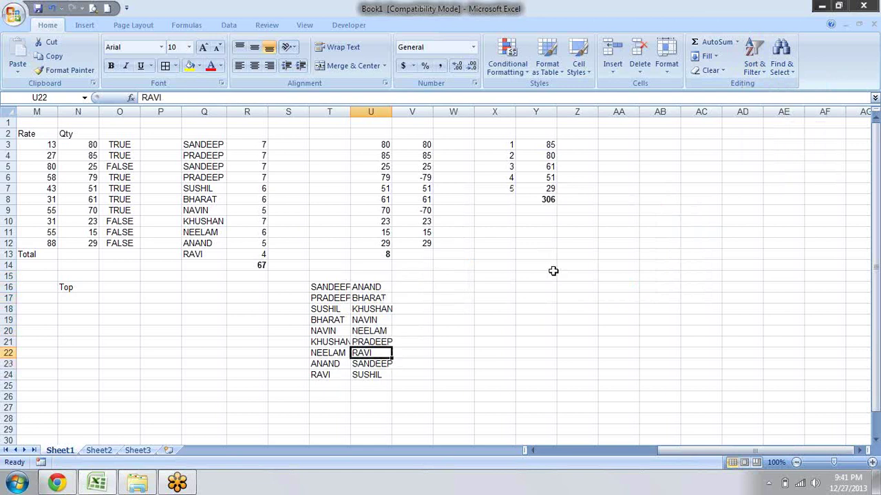
{"action": "key", "text": "Up"}
{"action": "key", "text": "Up"}
{"action": "key", "text": "Up"}
{"action": "key", "text": "Up"}
{"action": "key", "text": "Up"}
{"action": "key", "text": "Up"}
{"action": "key", "text": "Left"}
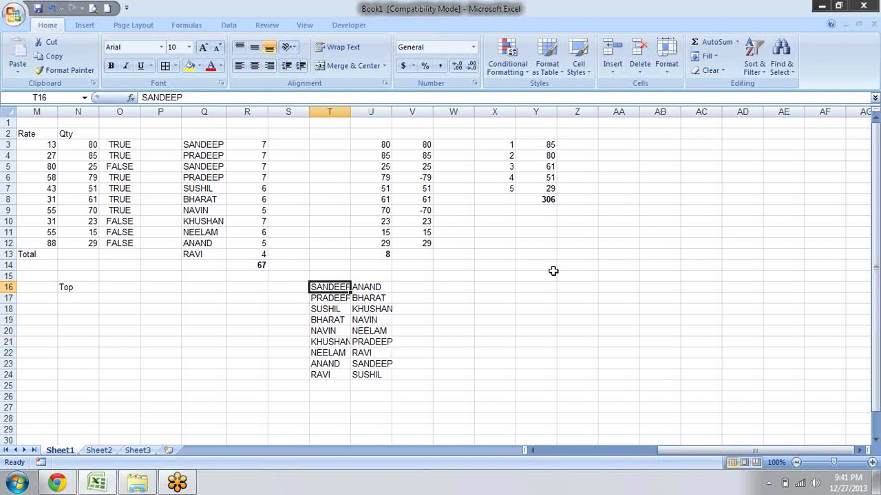
{"action": "key", "text": "Right"}
{"action": "key", "text": "Down"}
{"action": "key", "text": "Down"}
{"action": "key", "text": "Up"}
{"action": "key", "text": "Up"}
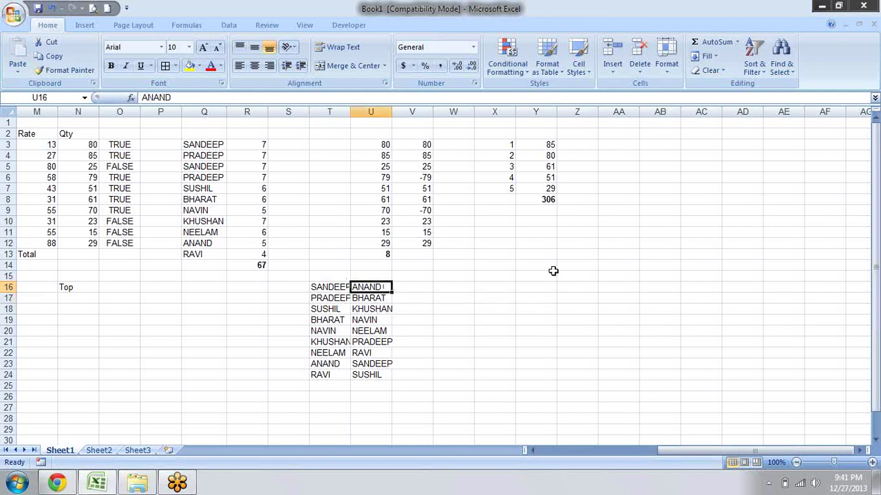
{"action": "key", "text": "Right"}
{"action": "type", "text": "="}
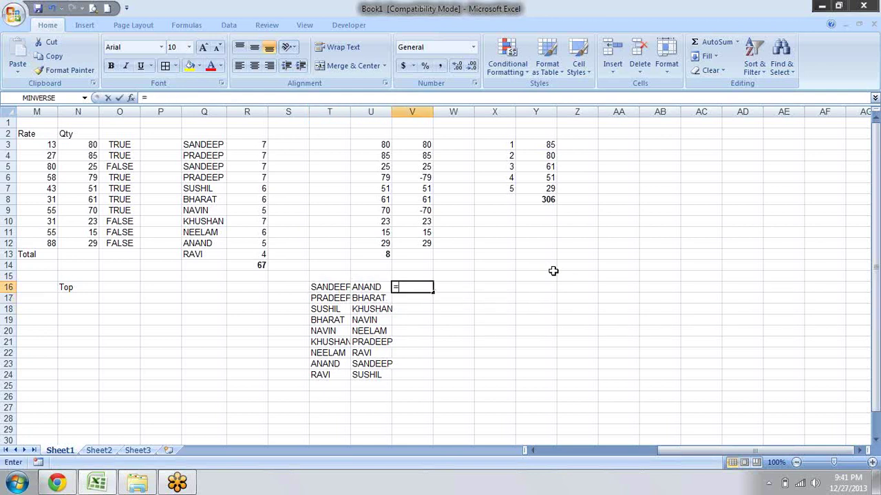
{"action": "type", "text": "OR("}
{"action": "key", "text": "Escape"}
{"action": "key", "text": "Left"}
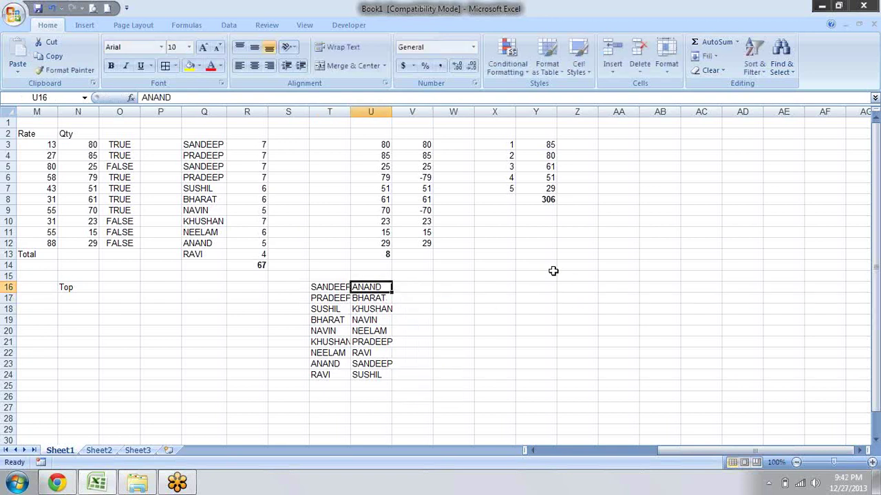
Step: Cut the sorted names U16:U24 and paste them into X16:X24
{"action": "key", "text": "ctrl+shift+Down"}
{"action": "key", "text": "ctrl+x"}
{"action": "key", "text": "Right"}
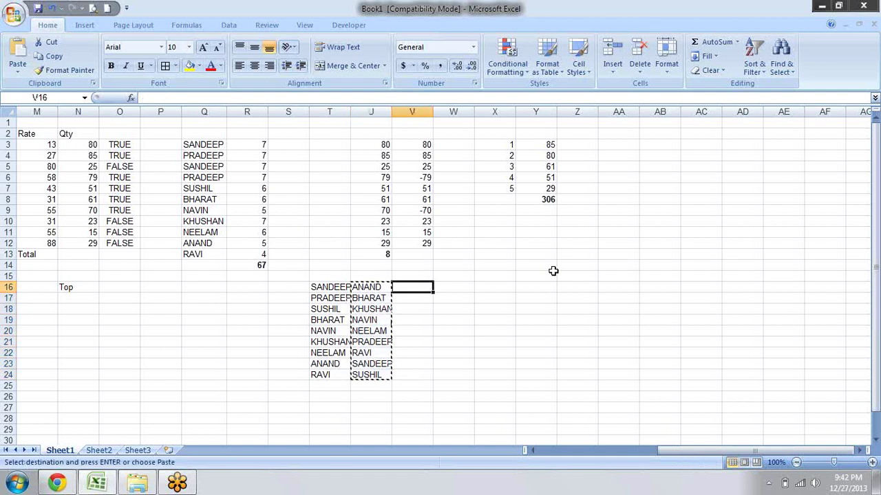
{"action": "key", "text": "Right"}
{"action": "key", "text": "Right"}
{"action": "key", "text": "ctrl+v"}
{"action": "key", "text": "Right"}
{"action": "key", "text": "Right"}
{"action": "key", "text": "Right"}
{"action": "key", "text": "Left"}
{"action": "key", "text": "Left"}
{"action": "key", "text": "Left"}
{"action": "key", "text": "Left"}
{"action": "key", "text": "Right"}
{"action": "key", "text": "Right"}
{"action": "key", "text": "Left"}
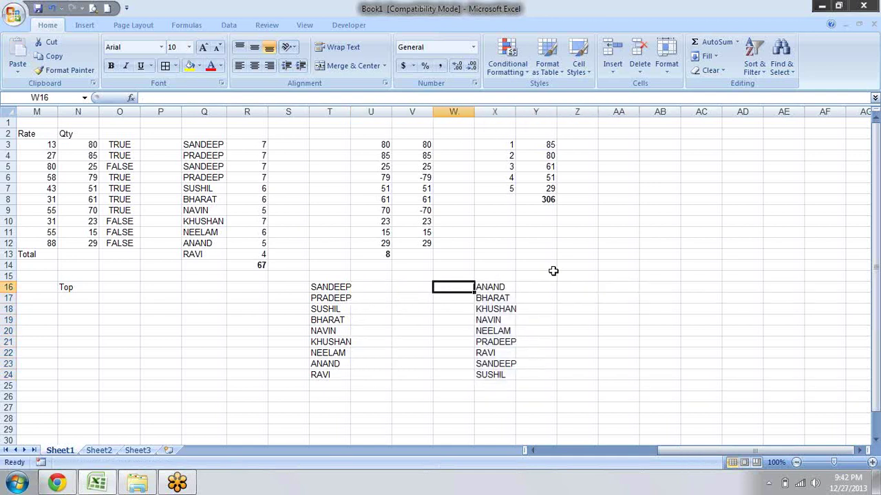
{"action": "key", "text": "Left"}
{"action": "key", "text": "Left"}
{"action": "key", "text": "Left"}
Step: Add the heading 'List a' in T15 and 'List b' in X15
{"action": "key", "text": "Up"}
{"action": "type", "text": "List"}
{"action": "key", "text": "BackSpace"}
{"action": "key", "text": "BackSpace"}
{"action": "key", "text": "BackSpace"}
{"action": "type", "text": "ist"}
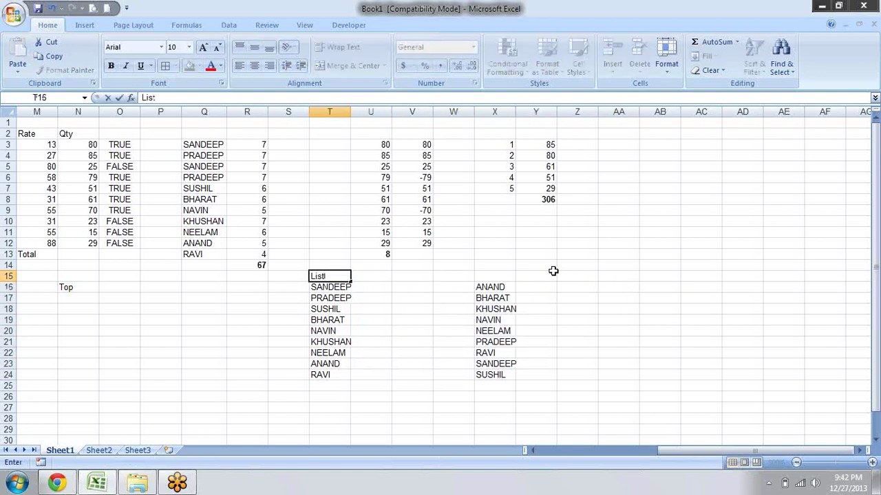
{"action": "type", "text": " a"}
{"action": "key", "text": "Return"}
{"action": "key", "text": "Up"}
{"action": "key", "text": "Right"}
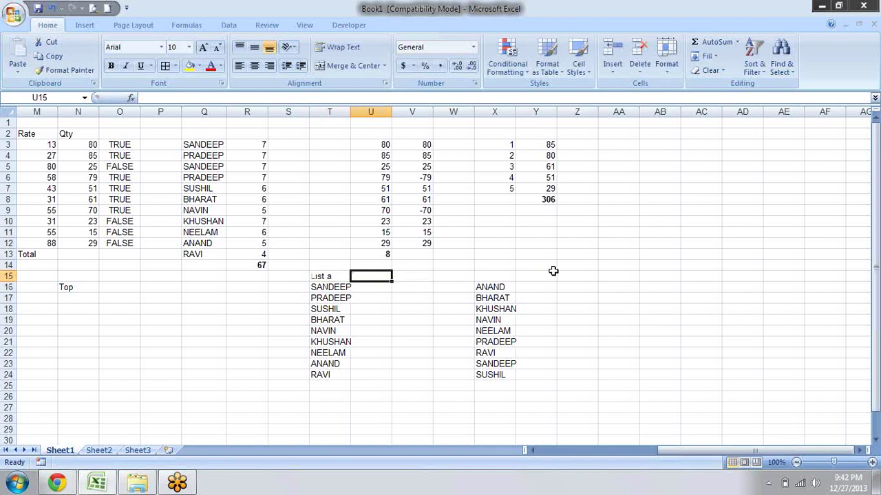
{"action": "key", "text": "Right"}
{"action": "key", "text": "Right"}
{"action": "key", "text": "Right"}
{"action": "type", "text": "List"}
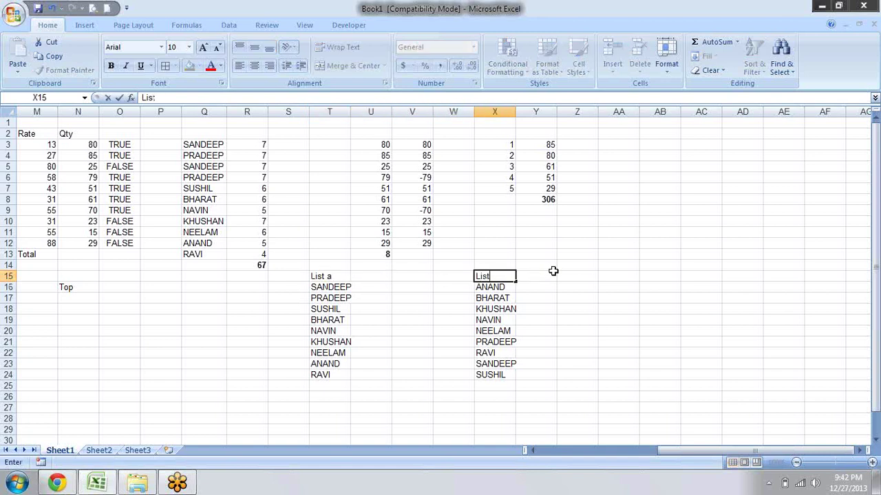
{"action": "type", "text": " b"}
{"action": "key", "text": "Return"}
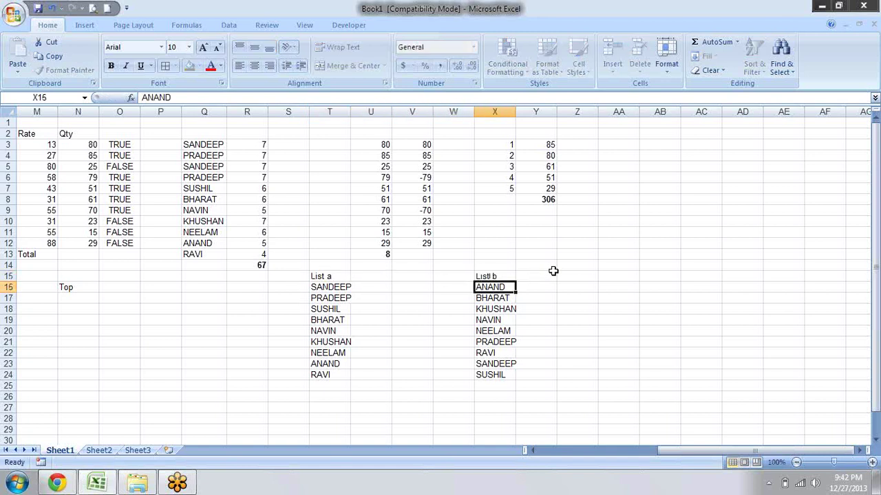
{"action": "key", "text": "Down"}
{"action": "key", "text": "Down"}
{"action": "key", "text": "Down"}
{"action": "key", "text": "Down"}
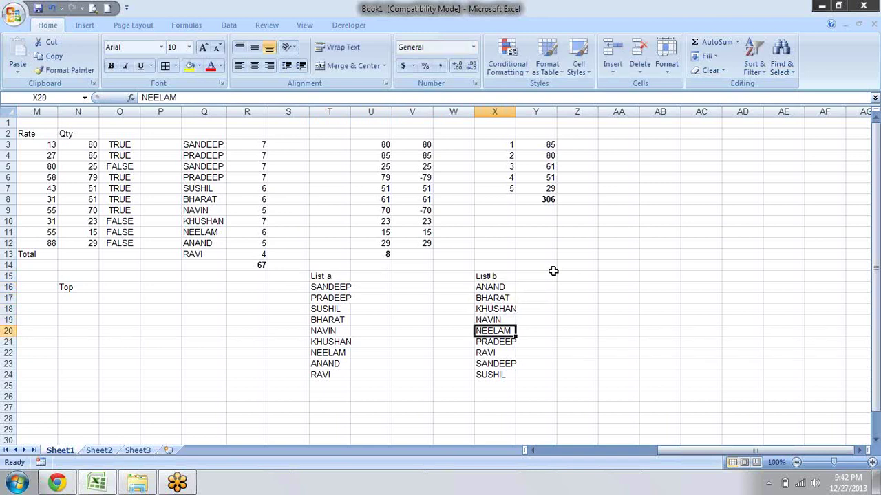
Step: Enter =VLOOKUP(X16,T16:T24,1,0) in Y16 to find ANAND in List a, then delete it
{"action": "left_click_drag", "start_coordinate": [496, 288], "coordinate": [490, 375]}
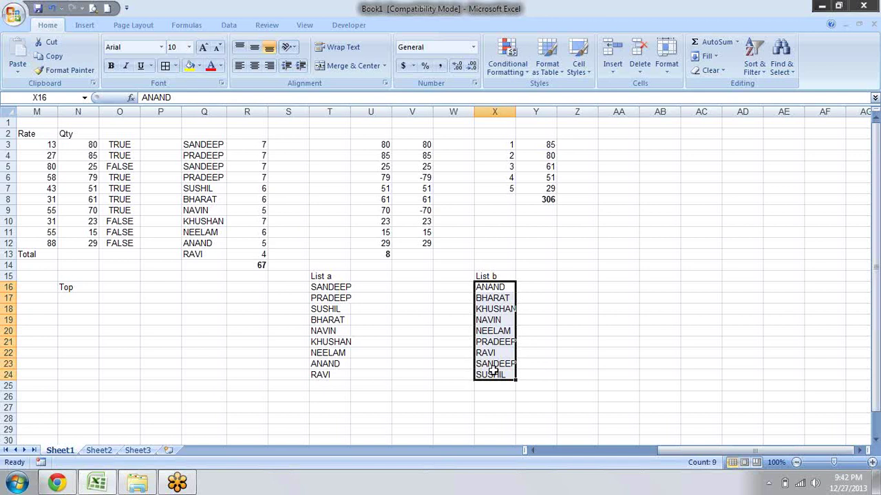
{"action": "left_click", "coordinate": [331, 298]}
{"action": "left_click", "coordinate": [531, 290]}
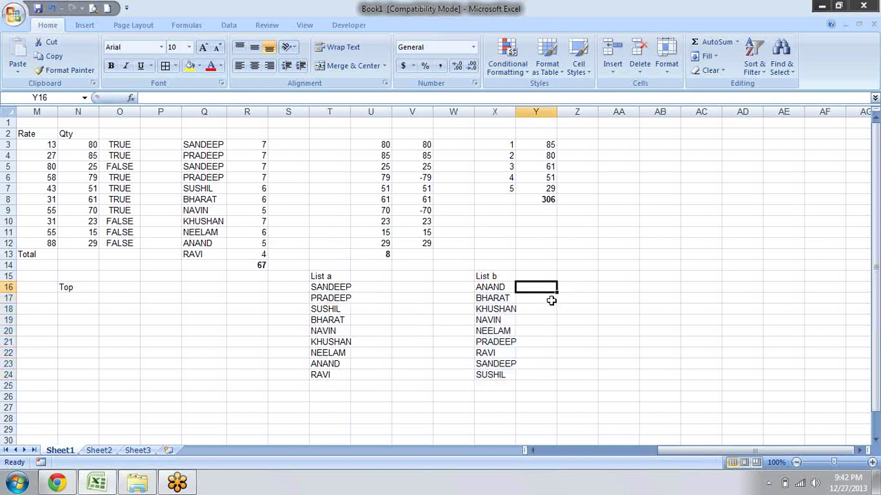
{"action": "type", "text": "=vla"}
{"action": "key", "text": "BackSpace"}
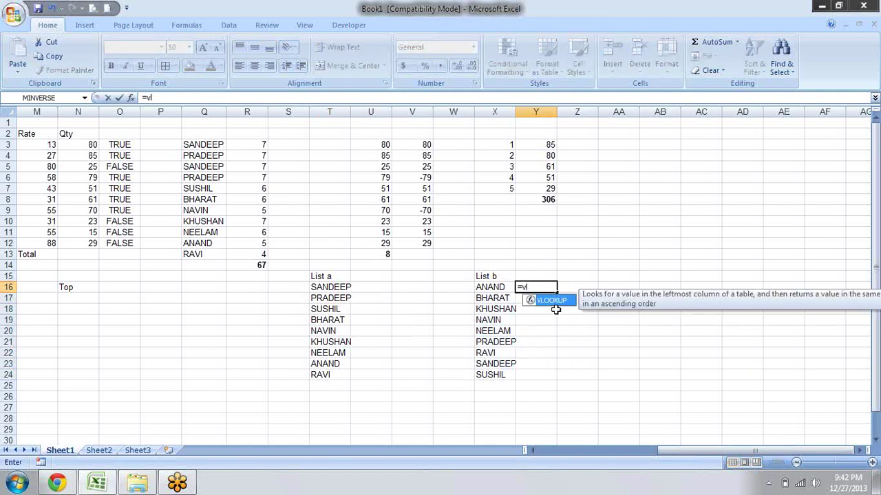
{"action": "key", "text": "Tab"}
{"action": "key", "text": "Left"}
{"action": "key", "text": "Left"}
{"action": "key", "text": "Left"}
{"action": "key", "text": "Left"}
{"action": "key", "text": "Right"}
{"action": "key", "text": "Right"}
{"action": "key", "text": "Right"}
{"action": "type", "text": ","}
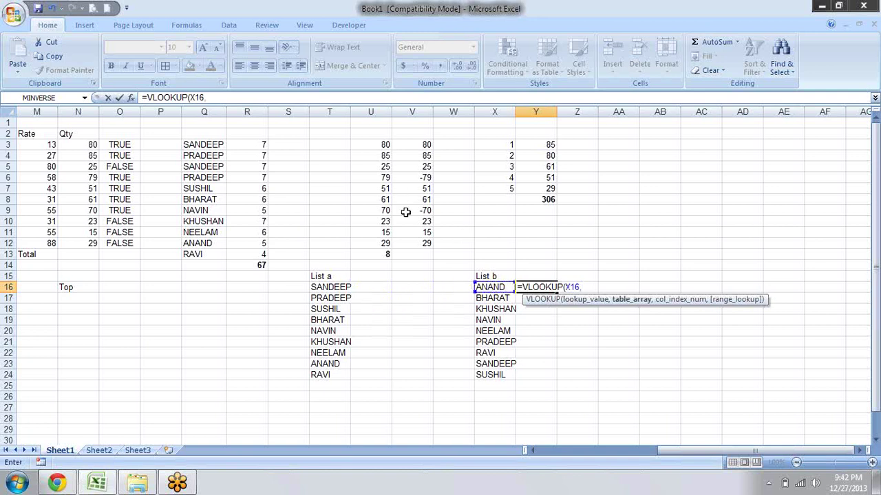
{"action": "left_click_drag", "start_coordinate": [341, 289], "coordinate": [345, 372]}
{"action": "type", "text": ",1,0)"}
{"action": "key", "text": "Return"}
{"action": "key", "text": "Up"}
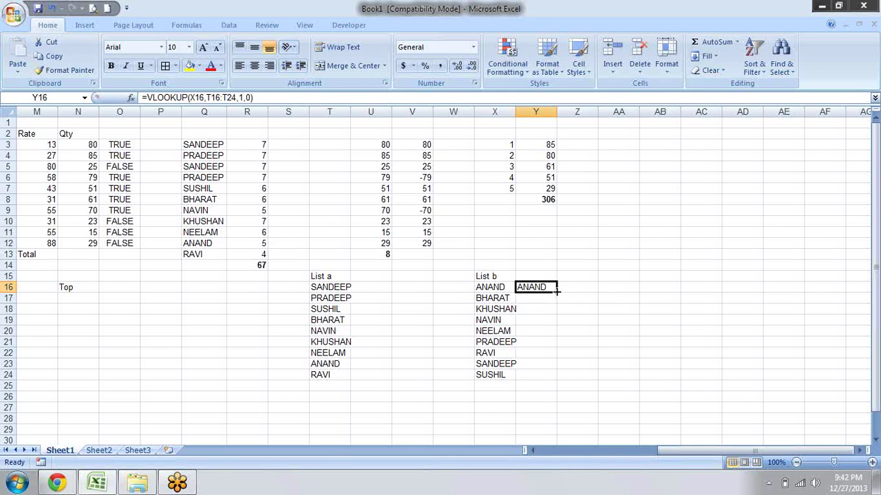
{"action": "key", "text": "Delete"}
Step: Start a MATCH formula in Y16 against List a, then abandon it
{"action": "type", "text": "=mat"}
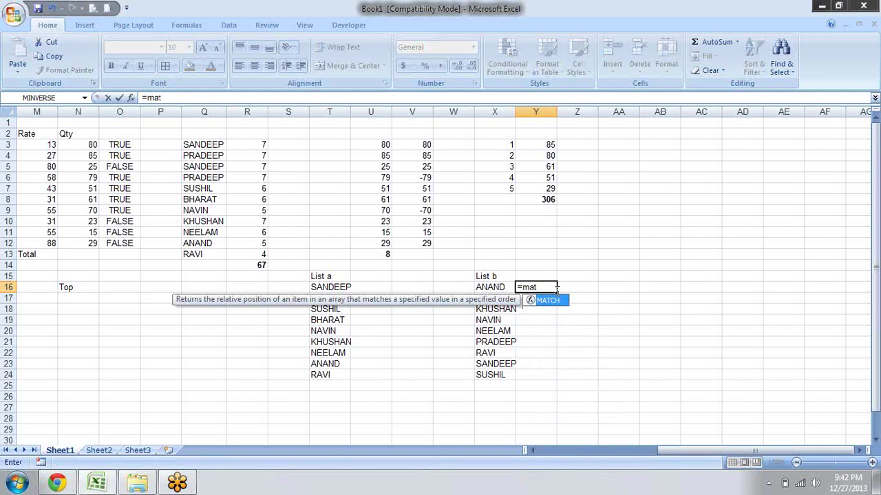
{"action": "key", "text": "Tab"}
{"action": "key", "text": "Left"}
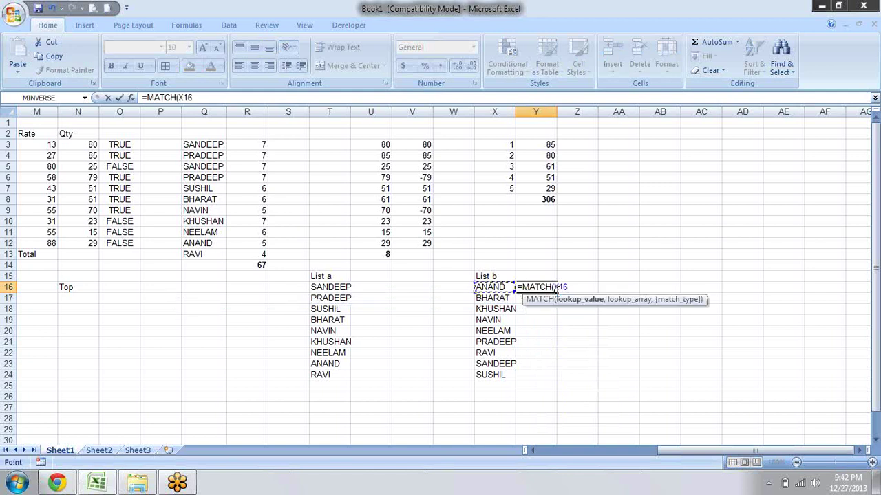
{"action": "type", "text": ","}
{"action": "left_click_drag", "start_coordinate": [324, 287], "coordinate": [340, 372]}
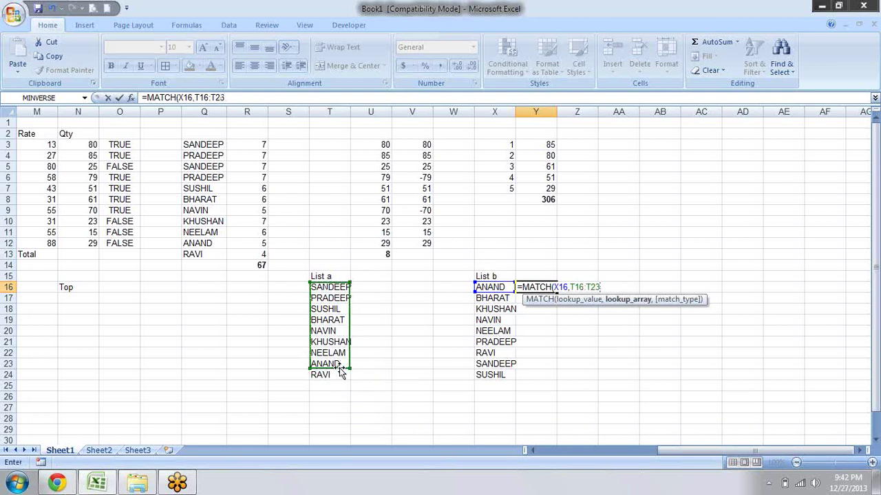
{"action": "key", "text": "Escape"}
Step: Enter {=OR(T16:T24=X16)} as an array formula in Y16 and copy it down to Y24
{"action": "type", "text": "=or"}
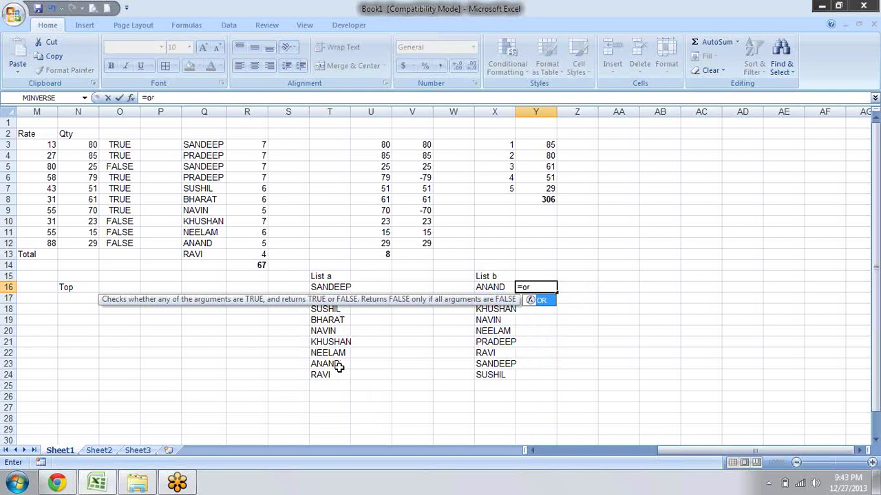
{"action": "key", "text": "Tab"}
{"action": "left_click_drag", "start_coordinate": [343, 288], "coordinate": [335, 377]}
{"action": "type", "text": "="}
{"action": "left_click", "coordinate": [500, 287]}
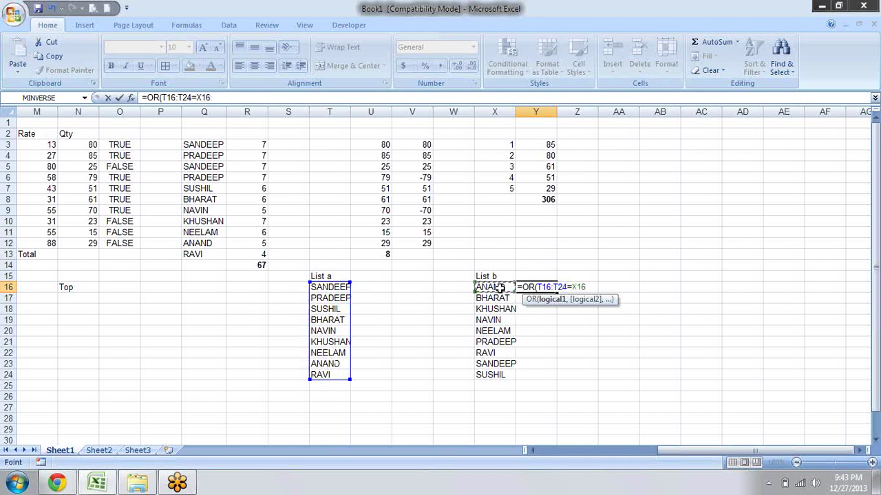
{"action": "type", "text": ")"}
{"action": "key", "text": "ctrl+shift+Return"}
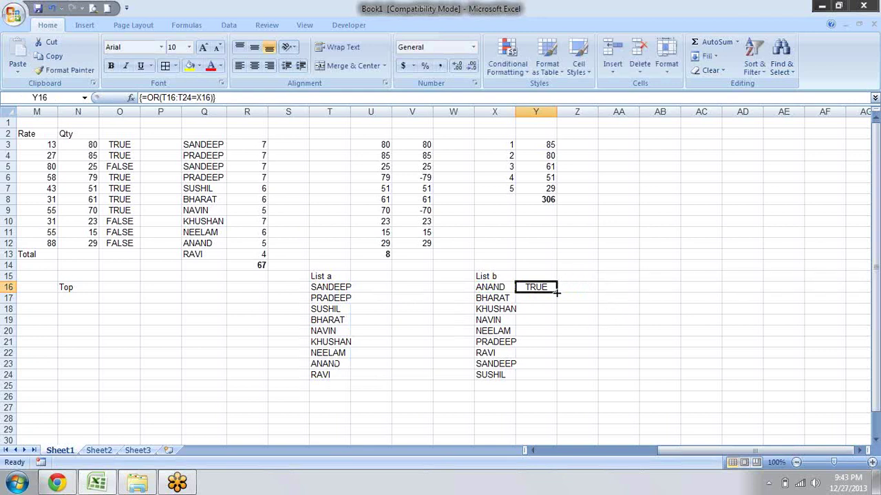
{"action": "left_click_drag", "start_coordinate": [555, 292], "coordinate": [551, 382]}
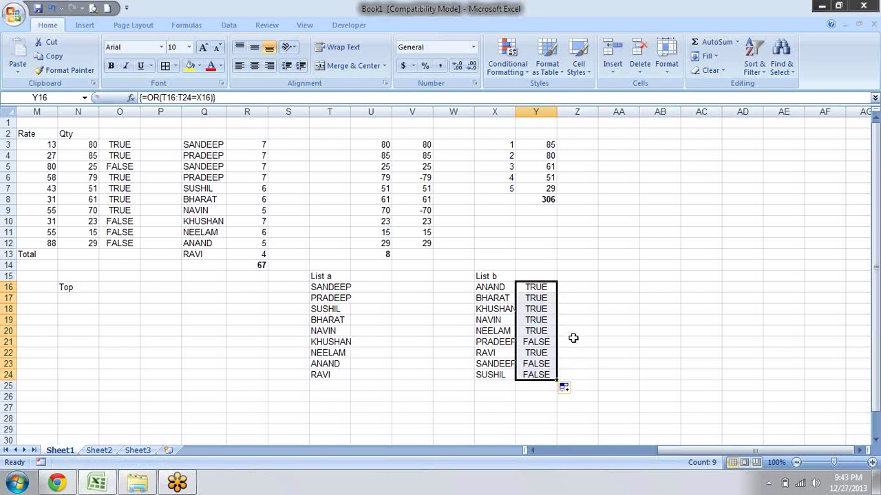
{"action": "left_click", "coordinate": [548, 324]}
{"action": "left_click", "coordinate": [535, 353]}
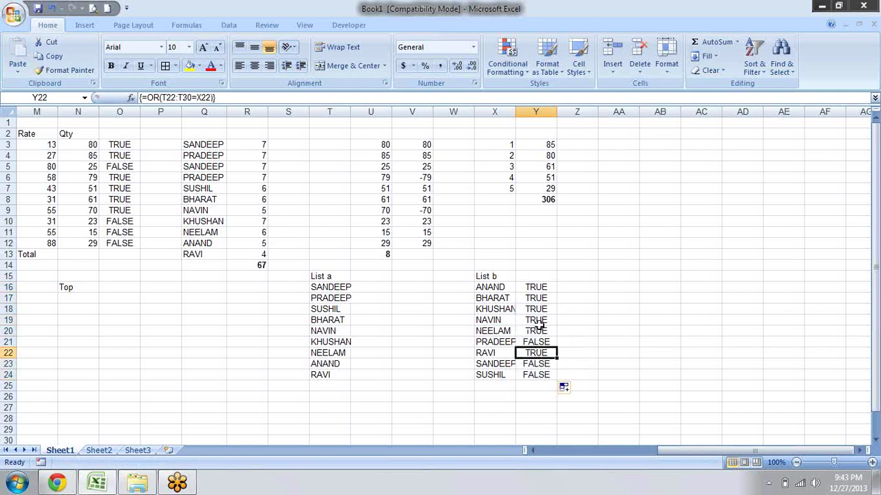
{"action": "left_click", "coordinate": [542, 288]}
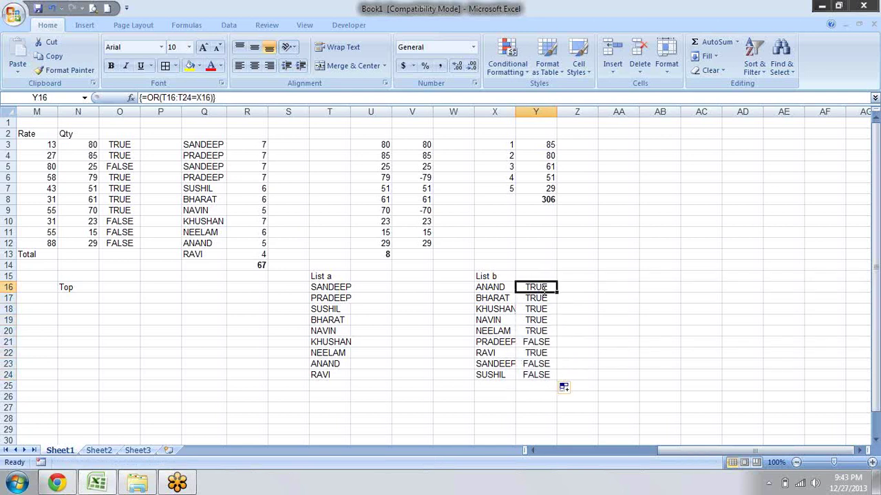
Step: Make the Y16 range absolute as $T$16:$T$24 and re-enter it as an array formula
{"action": "double_click", "coordinate": [541, 289]}
{"action": "left_click_drag", "start_coordinate": [568, 287], "coordinate": [538, 288]}
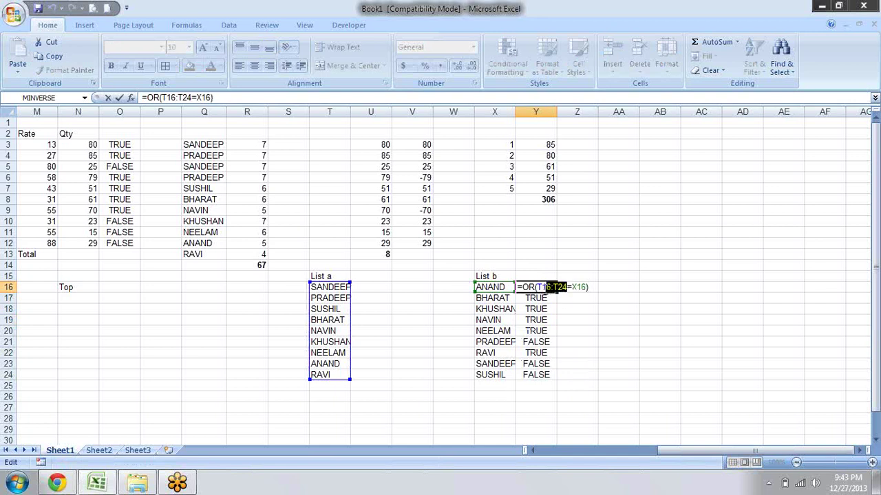
{"action": "key", "text": "F4"}
{"action": "key", "text": "Return"}
{"action": "left_click", "coordinate": [538, 289]}
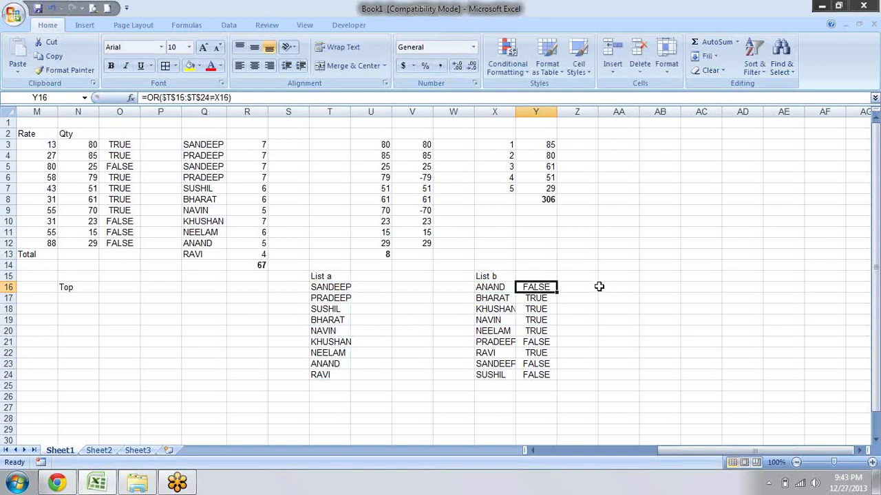
{"action": "key", "text": "F2"}
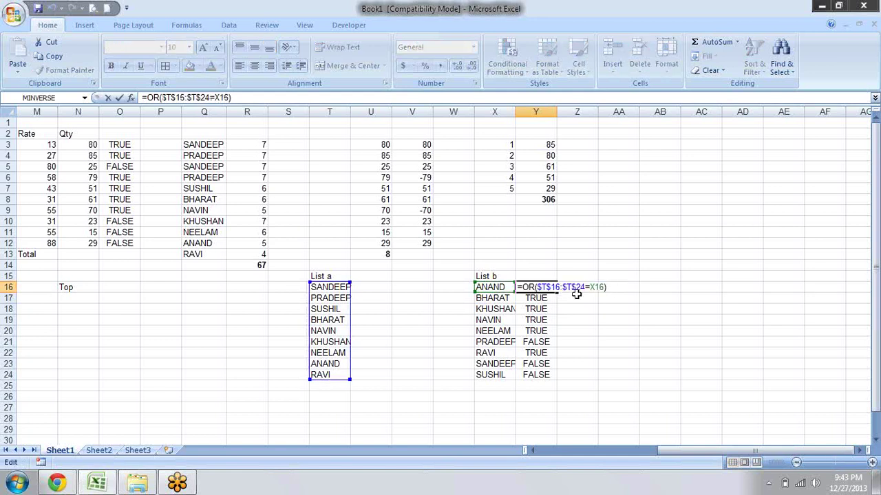
{"action": "key", "text": "ctrl+shift+Return"}
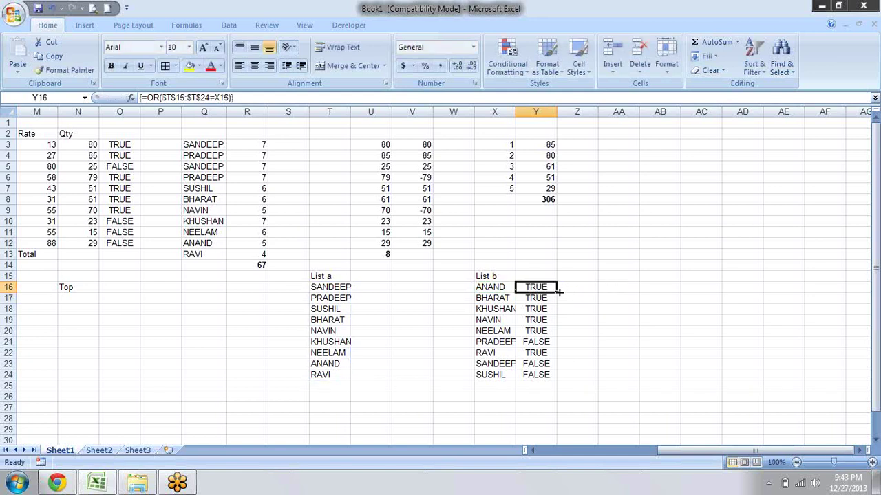
Step: Fill the array formula down Y16:Y24 and move over to NAVIN in X19
{"action": "double_click", "coordinate": [557, 292]}
{"action": "key", "text": "Down"}
{"action": "key", "text": "Down"}
{"action": "key", "text": "Down"}
{"action": "key", "text": "Down"}
{"action": "key", "text": "Down"}
{"action": "key", "text": "Down"}
{"action": "key", "text": "Down"}
{"action": "key", "text": "Up"}
{"action": "key", "text": "Up"}
{"action": "key", "text": "Up"}
{"action": "key", "text": "Up"}
{"action": "key", "text": "Left"}
{"action": "key", "text": "Up"}
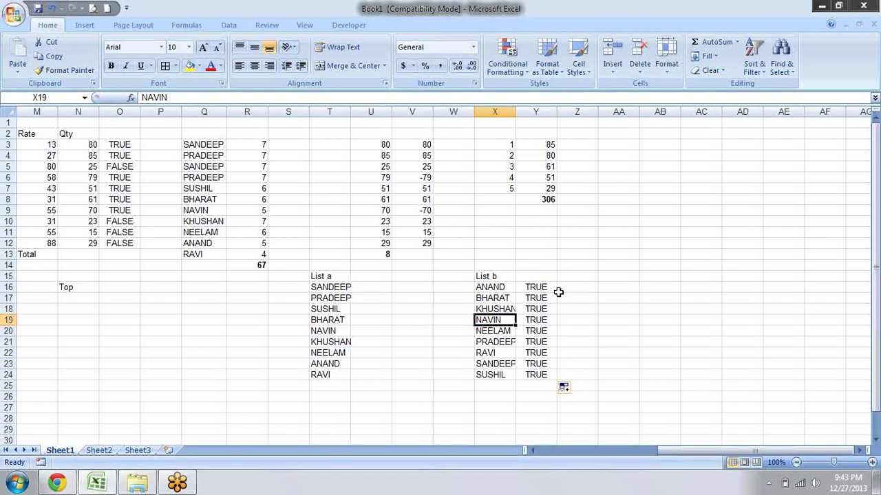
Step: Replace NAVIN in X19 with 'Prveen' so its Y19 check shows FALSE
{"action": "type", "text": "Prad"}
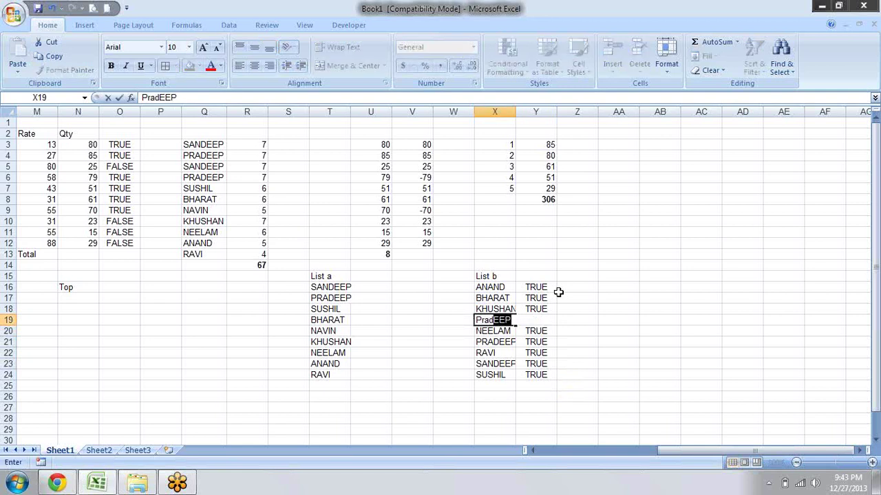
{"action": "key", "text": "BackSpace"}
{"action": "key", "text": "BackSpace"}
{"action": "key", "text": "BackSpace"}
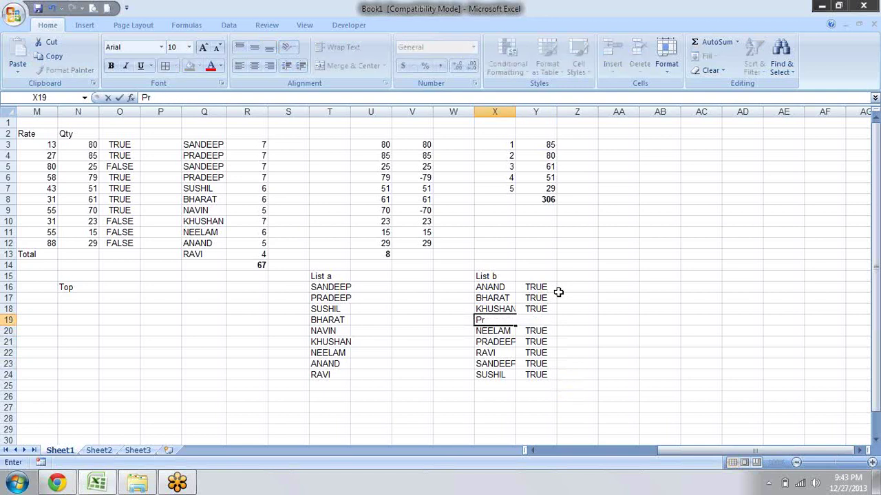
{"action": "type", "text": "veen"}
{"action": "key", "text": "Return"}
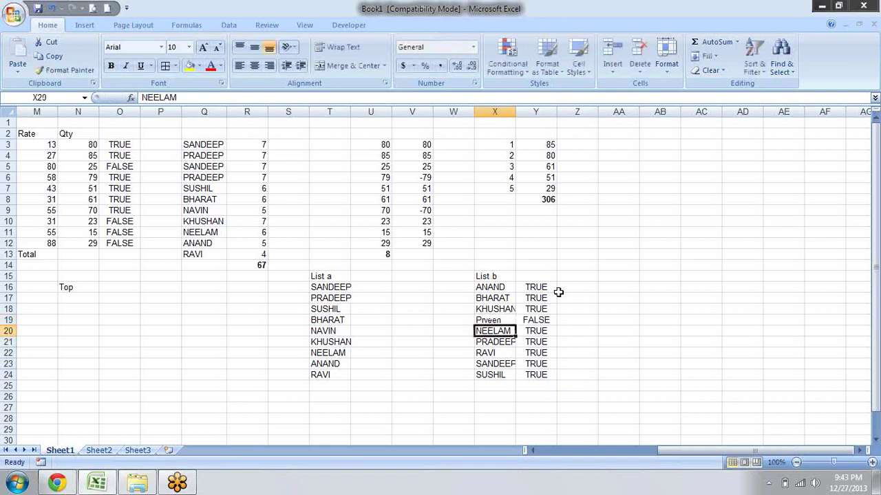
{"action": "key", "text": "Left"}
{"action": "key", "text": "Up"}
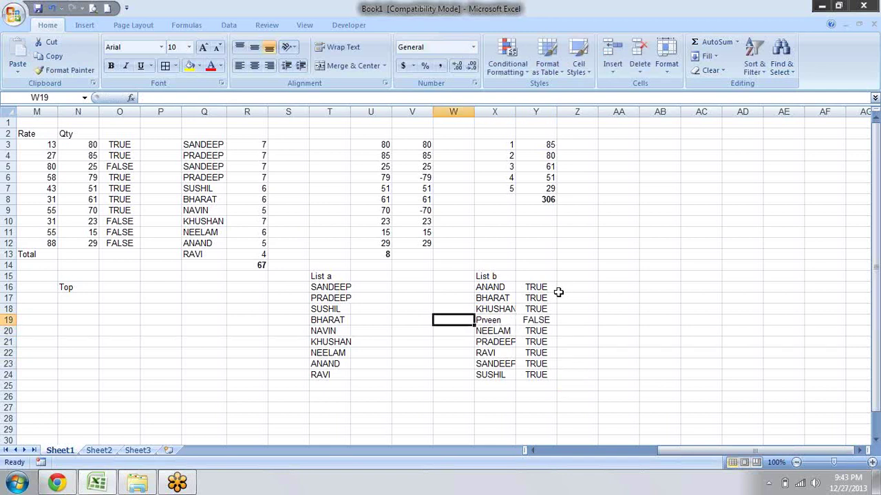
{"action": "key", "text": "Left"}
{"action": "key", "text": "Left"}
{"action": "key", "text": "Right"}
{"action": "key", "text": "Right"}
{"action": "key", "text": "Right"}
{"action": "key", "text": "Right"}
{"action": "key", "text": "Up"}
{"action": "key", "text": "Up"}
{"action": "key", "text": "Up"}
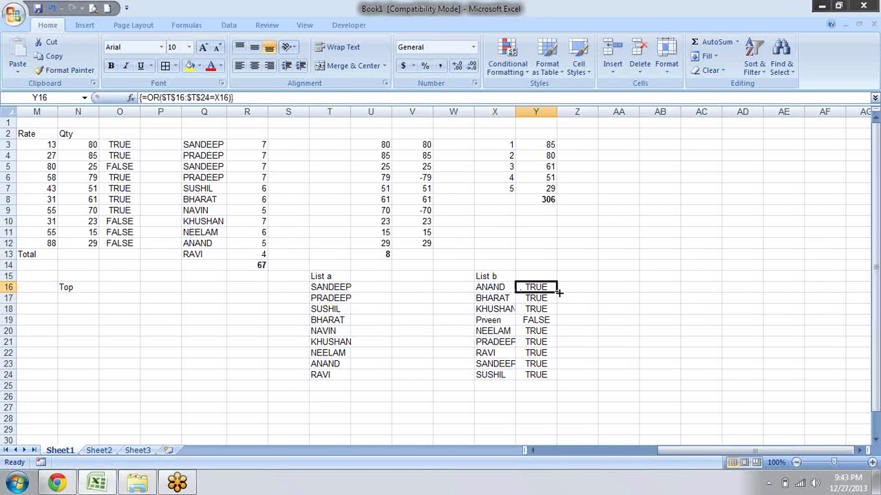
Step: Review the references in the Y16 array formula and commit it again
{"action": "key", "text": "F2"}
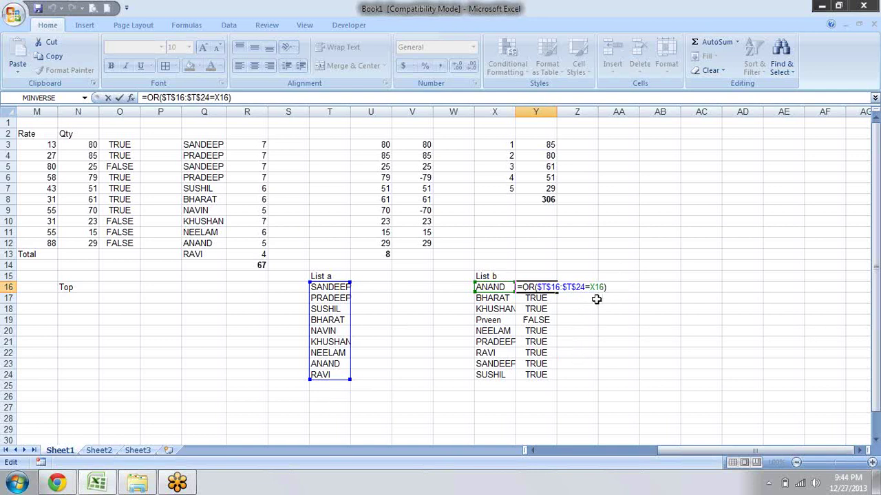
{"action": "key", "text": "ctrl+Return"}
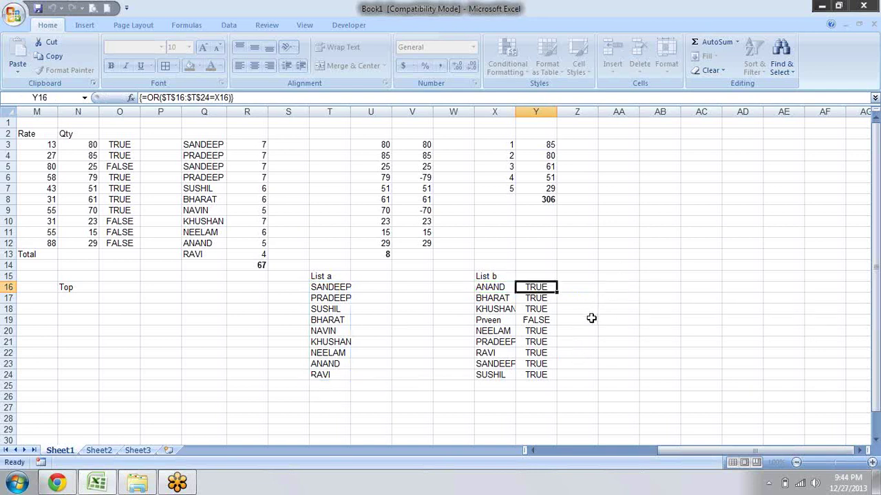
{"action": "key", "text": "Left"}
{"action": "key", "text": "Left"}
{"action": "key", "text": "Left"}
{"action": "key", "text": "Left"}
{"action": "key", "text": "Right"}
{"action": "key", "text": "Right"}
{"action": "key", "text": "Right"}
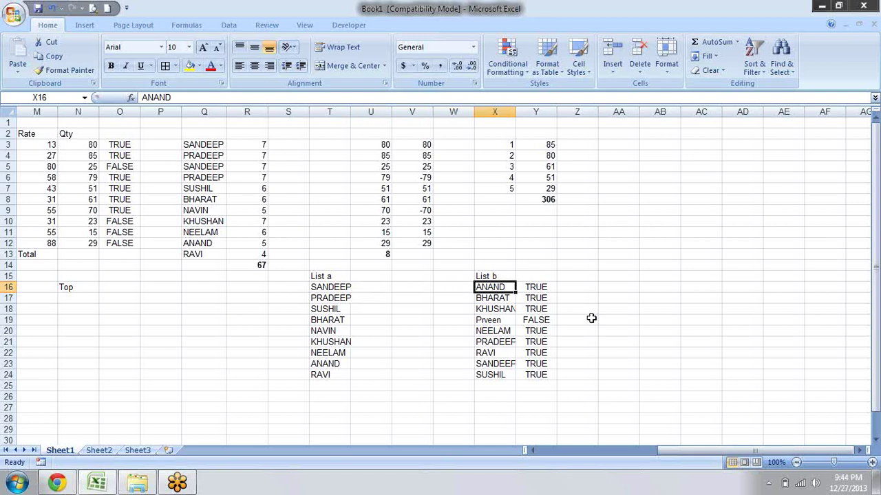
{"action": "key", "text": "Left"}
{"action": "key", "text": "Left"}
{"action": "key", "text": "Left"}
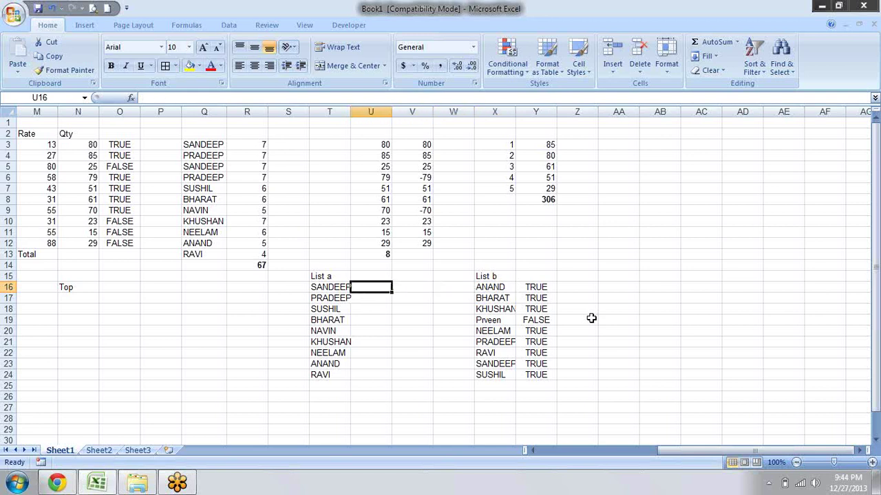
{"action": "type", "text": "="}
{"action": "key", "text": "Right"}
{"action": "key", "text": "Right"}
{"action": "key", "text": "Right"}
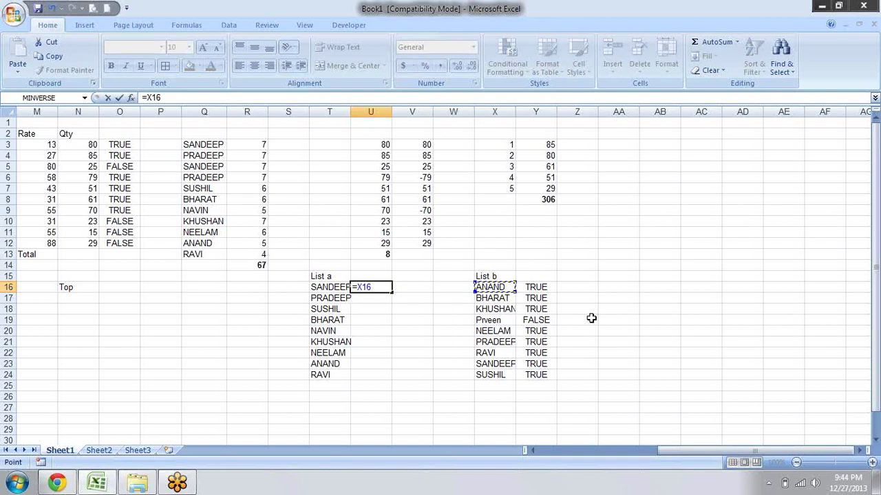
{"action": "key", "text": "Left"}
{"action": "key", "text": "Left"}
{"action": "key", "text": "Left"}
{"action": "key", "text": "Left"}
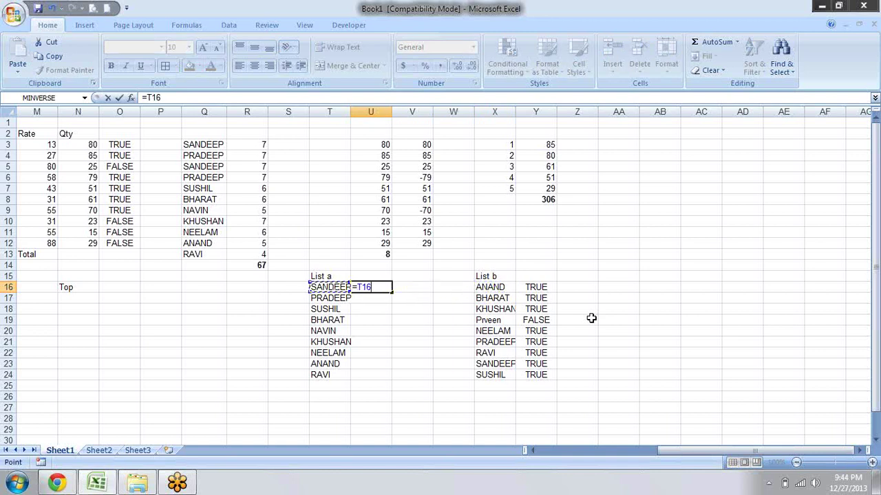
{"action": "type", "text": "="}
{"action": "left_click", "coordinate": [499, 288]}
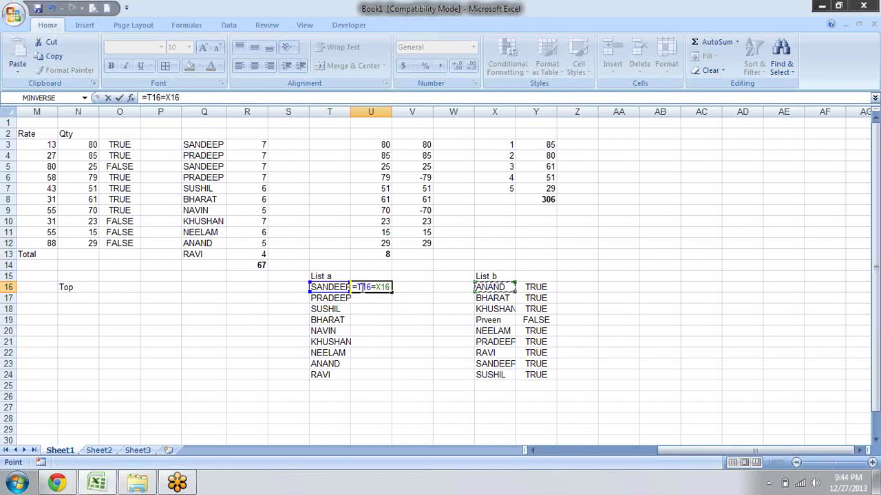
{"action": "left_click", "coordinate": [384, 287]}
{"action": "key", "text": "F4"}
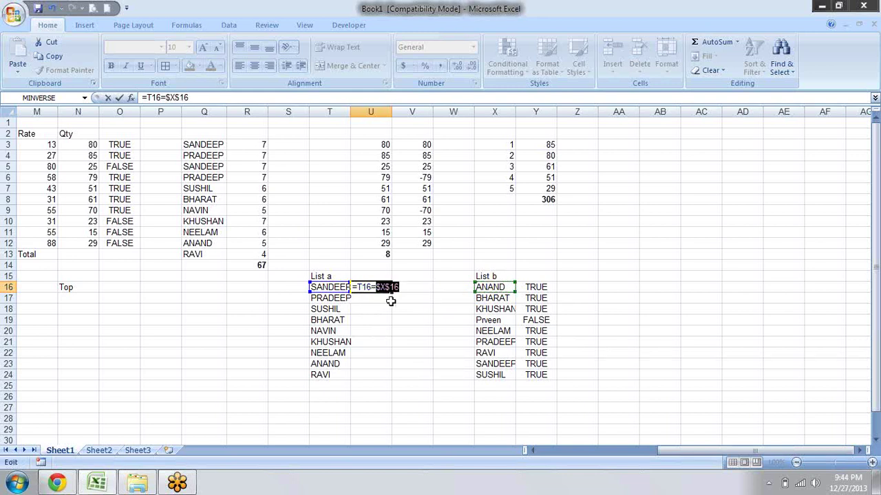
{"action": "key", "text": "ctrl+Return"}
{"action": "mouse_move", "coordinate": [392, 292]}
{"action": "left_mouse_down"}
{"action": "mouse_move", "coordinate": [389, 401]}
{"action": "mouse_move", "coordinate": [390, 379]}
{"action": "left_mouse_up"}
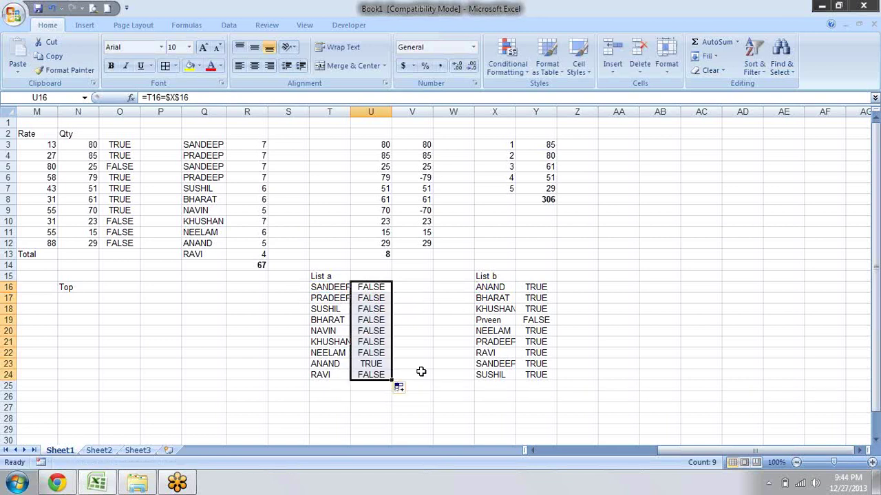
{"action": "left_click", "coordinate": [419, 333]}
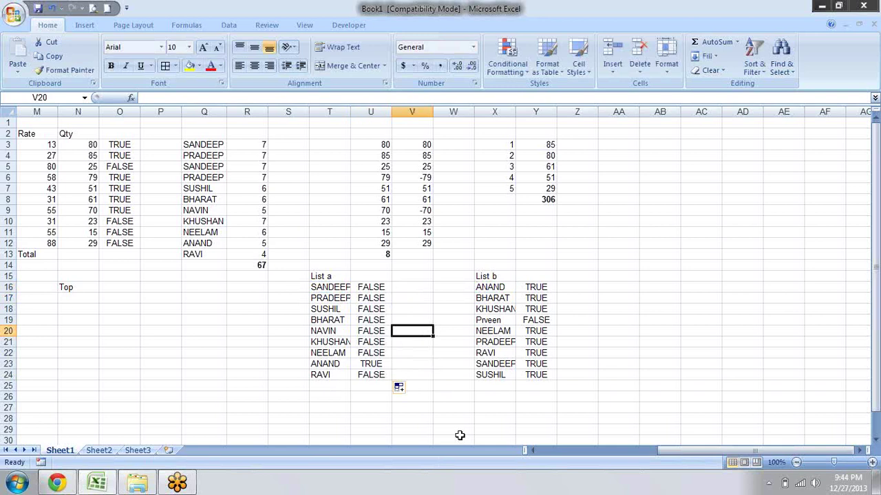
{"action": "key", "text": "Left"}
{"action": "key", "text": "Up"}
{"action": "key", "text": "Up"}
{"action": "key", "text": "Up"}
{"action": "key", "text": "Up"}
{"action": "key", "text": "Down"}
{"action": "key", "text": "Down"}
{"action": "key", "text": "Down"}
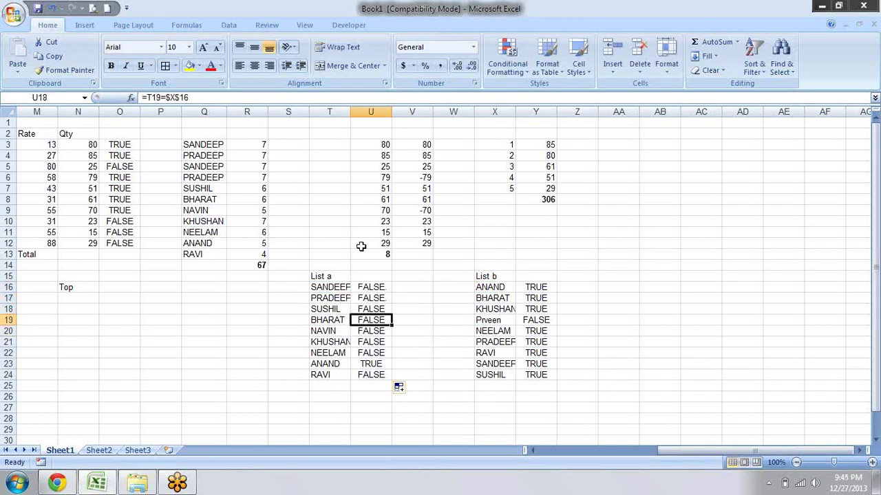
{"action": "left_click", "coordinate": [374, 362]}
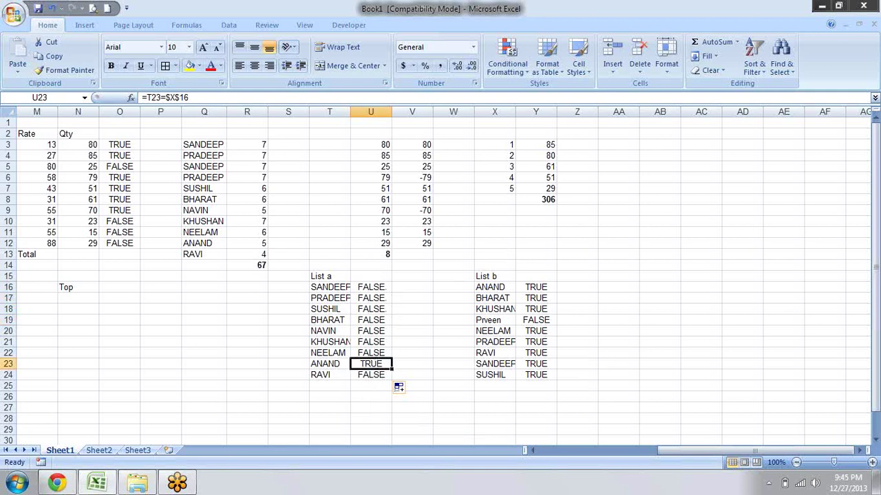
{"action": "key", "text": "Down"}
{"action": "key", "text": "Down"}
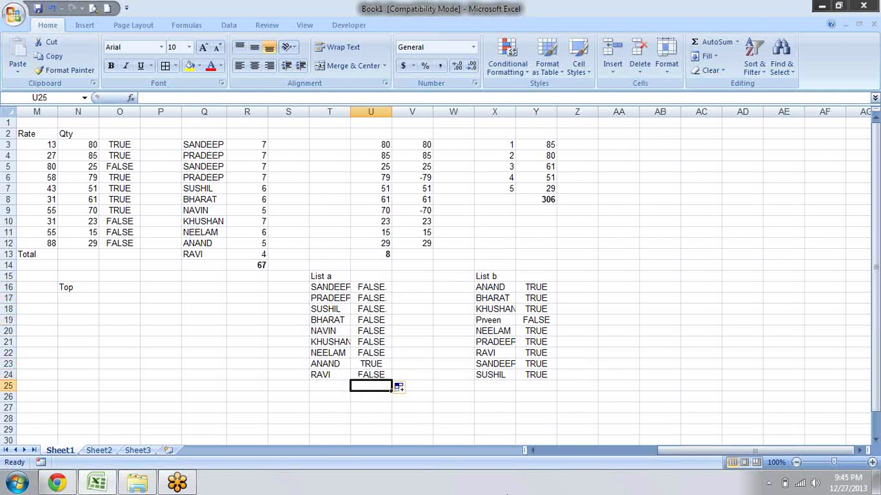
{"action": "type", "text": "="}
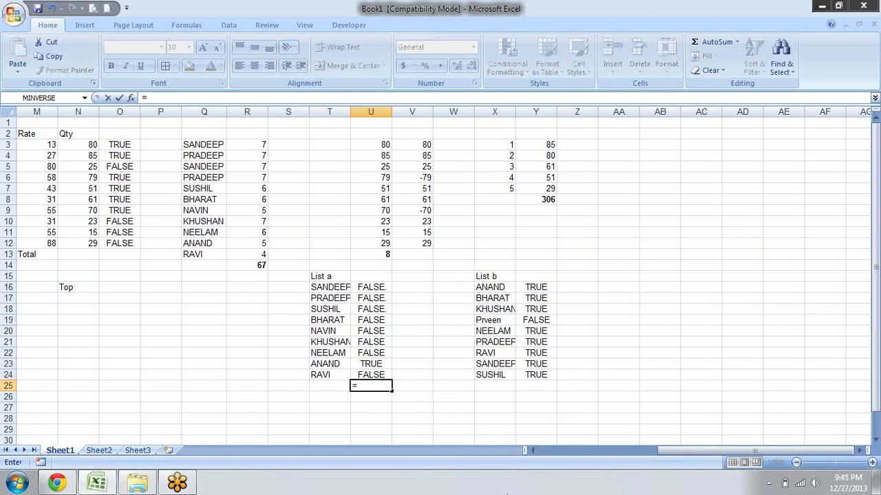
{"action": "type", "text": "Or"}
{"action": "key", "text": "Tab"}
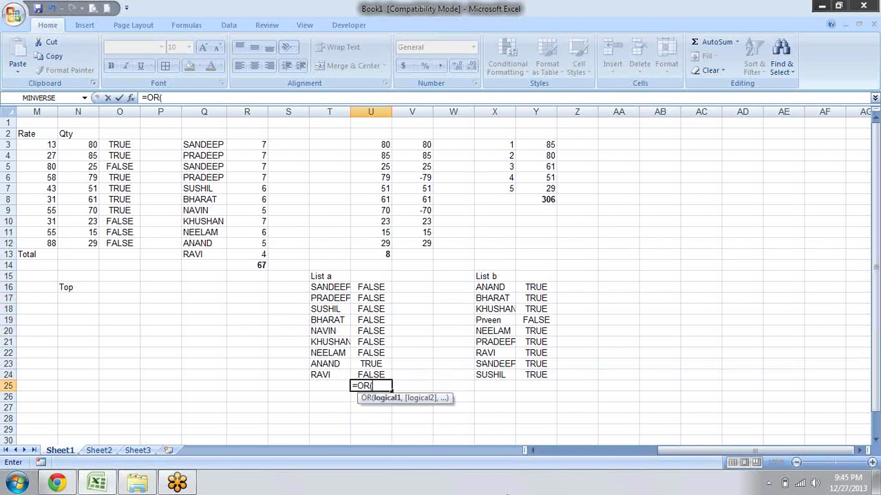
{"action": "key", "text": "Up"}
{"action": "key", "text": "shift+Up"}
{"action": "key", "text": "shift+Up"}
{"action": "key", "text": "shift+Up"}
{"action": "key", "text": "shift+Up"}
{"action": "key", "text": "shift+Up"}
{"action": "key", "text": "shift+Up"}
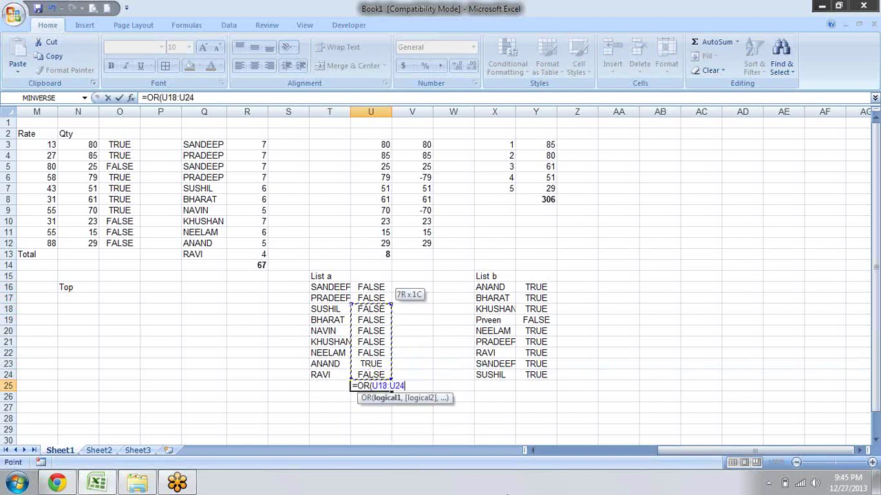
{"action": "key", "text": "shift+Up"}
{"action": "key", "text": "shift+Up"}
{"action": "type", "text": ")"}
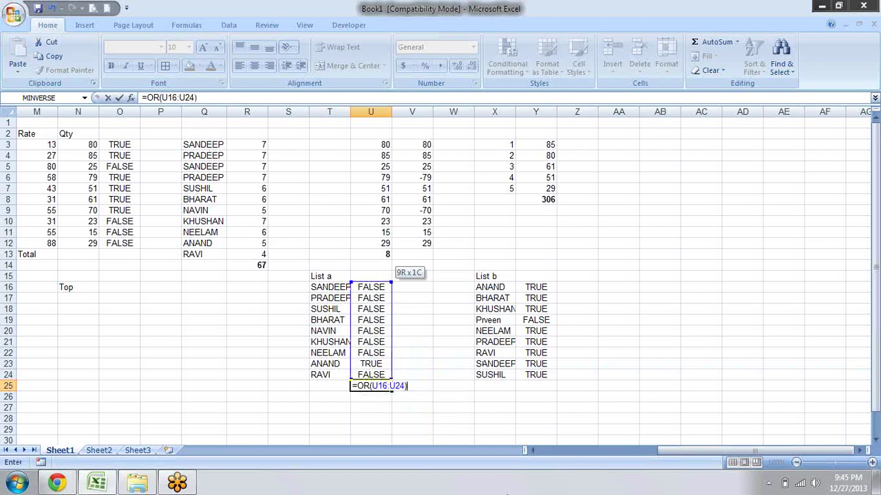
{"action": "key", "text": "ctrl+shift+Return"}
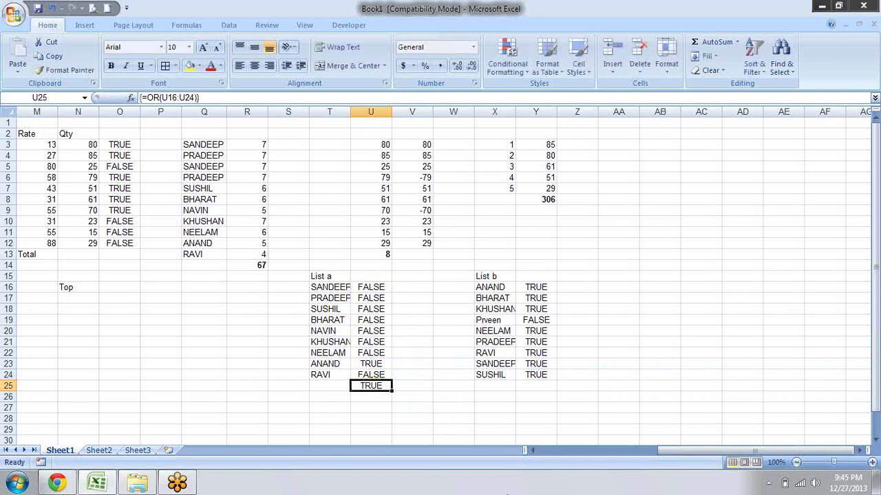
{"action": "key", "text": "ctrl+b"}
{"action": "key", "text": "Up"}
{"action": "key", "text": "Up"}
{"action": "key", "text": "Up"}
{"action": "key", "text": "Up"}
{"action": "key", "text": "Up"}
{"action": "key", "text": "Up"}
{"action": "key", "text": "Up"}
{"action": "key", "text": "Down"}
{"action": "key", "text": "Down"}
{"action": "key", "text": "Down"}
{"action": "key", "text": "Down"}
{"action": "key", "text": "Down"}
{"action": "key", "text": "Down"}
{"action": "key", "text": "Down"}
{"action": "key", "text": "Down"}
{"action": "key", "text": "Down"}
Step: Replace the old U25 formula with =AND(U23,U24), which returns FALSE
{"action": "key", "text": "Delete"}
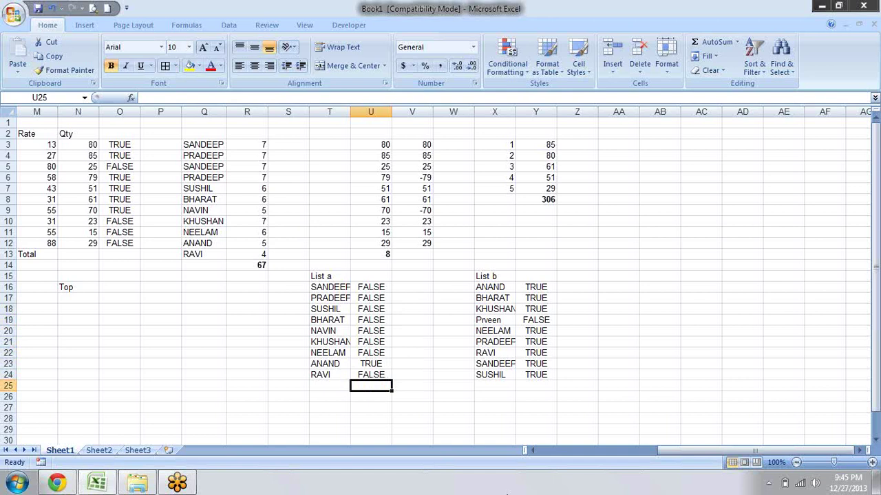
{"action": "type", "text": "=o"}
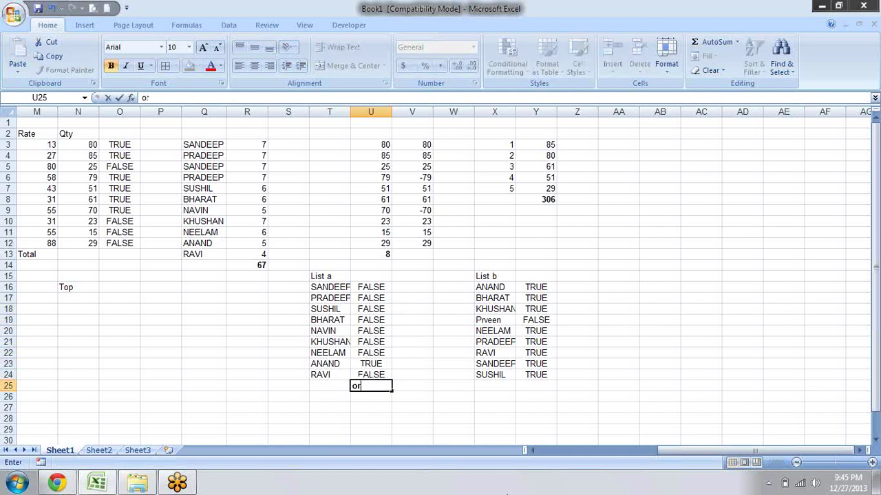
{"action": "key", "text": "BackSpace"}
{"action": "key", "text": "BackSpace"}
{"action": "type", "text": "-"}
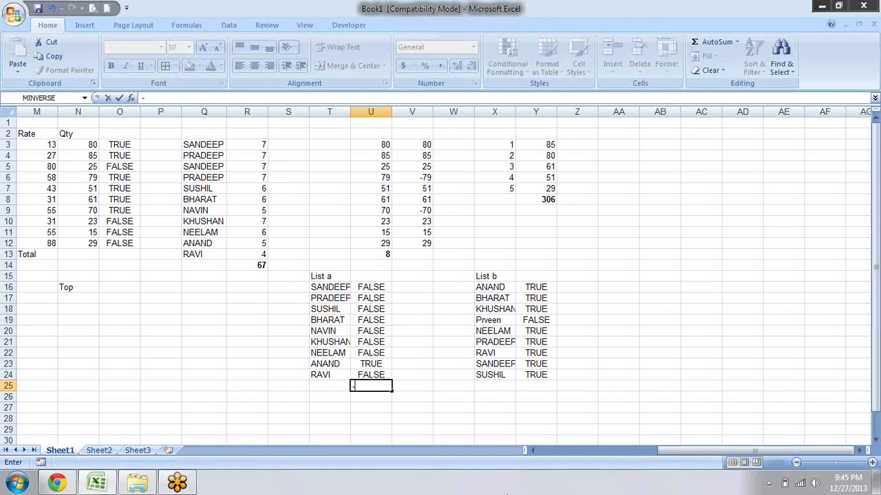
{"action": "key", "text": "Escape"}
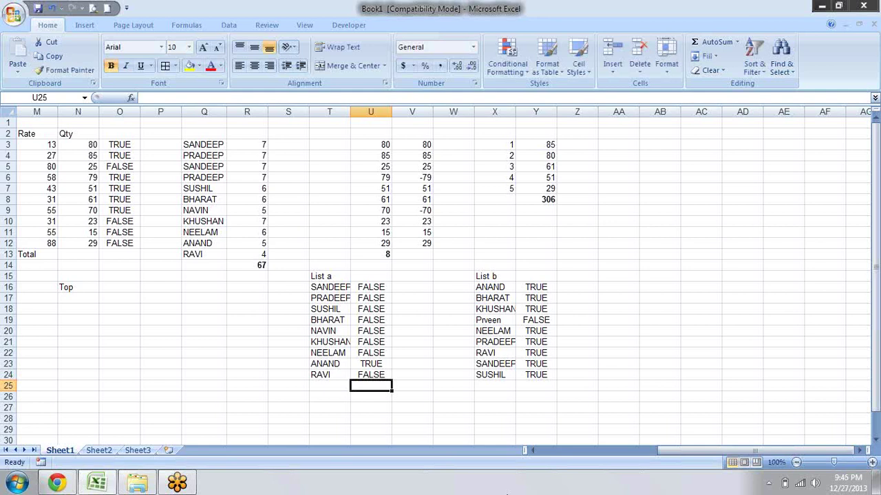
{"action": "type", "text": "="}
{"action": "key", "text": "Escape"}
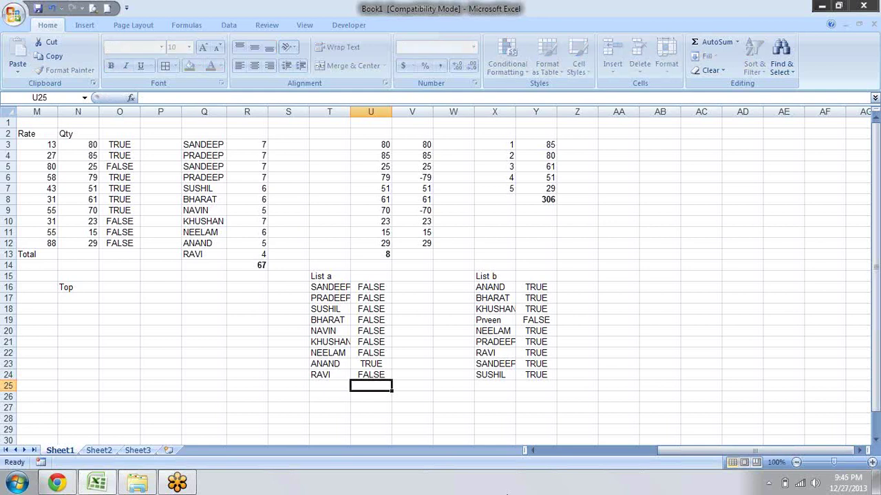
{"action": "type", "text": "=and"}
{"action": "key", "text": "Tab"}
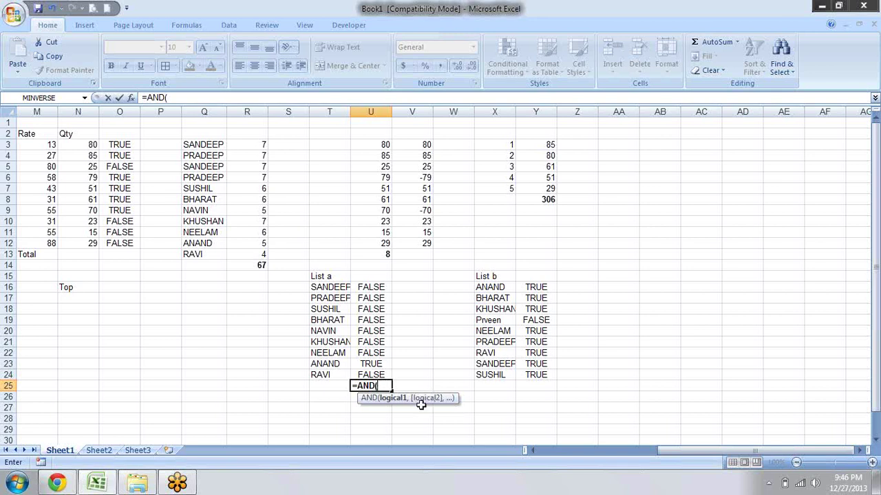
{"action": "left_click", "coordinate": [370, 363]}
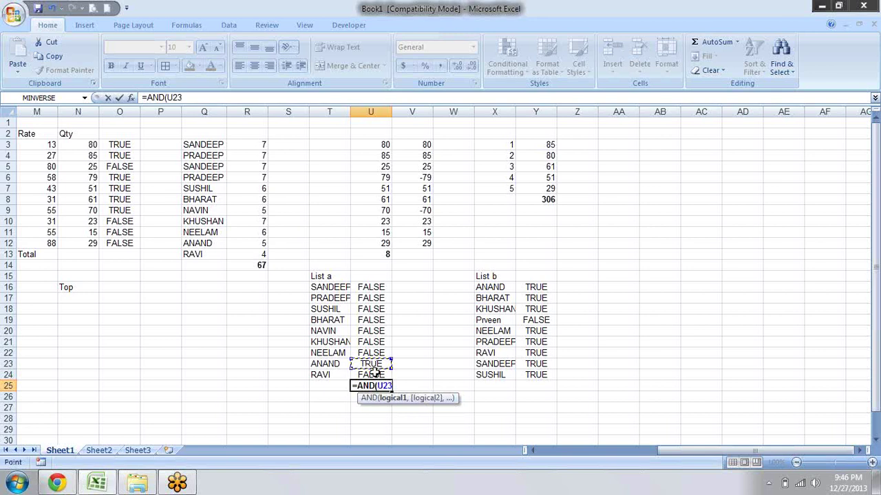
{"action": "type", "text": ","}
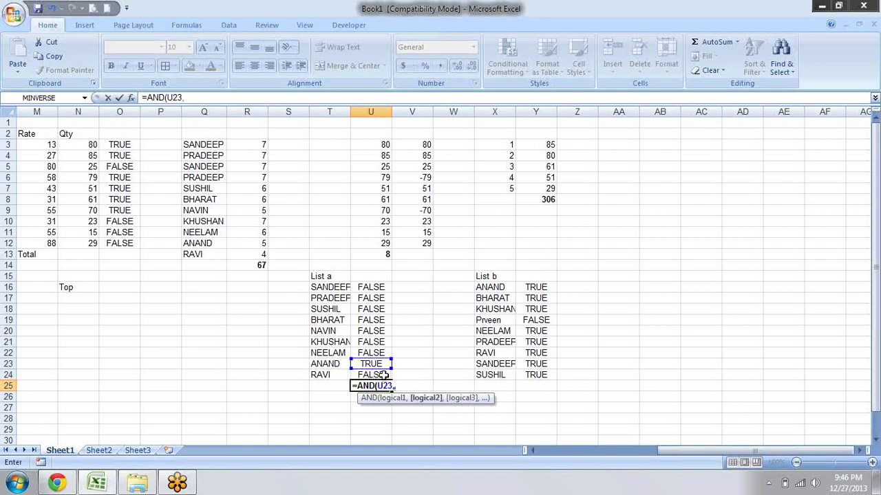
{"action": "left_click", "coordinate": [386, 375]}
{"action": "type", "text": ")"}
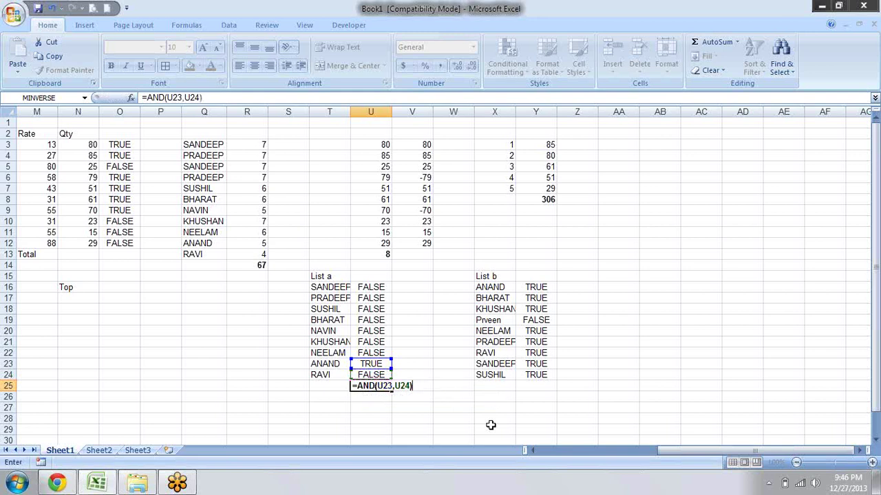
{"action": "key", "text": "Return"}
Step: Enter =OR(U22,U23) in U26, returning TRUE, and make it bold
{"action": "type", "text": "="}
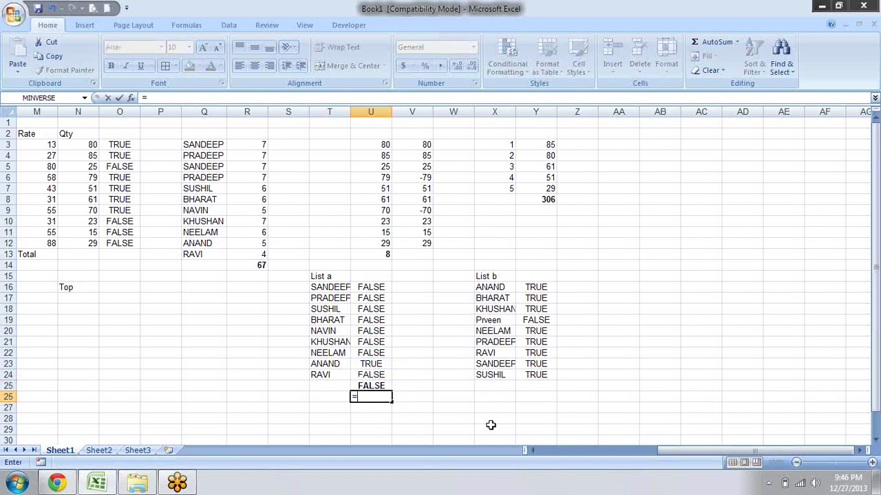
{"action": "type", "text": "OR("}
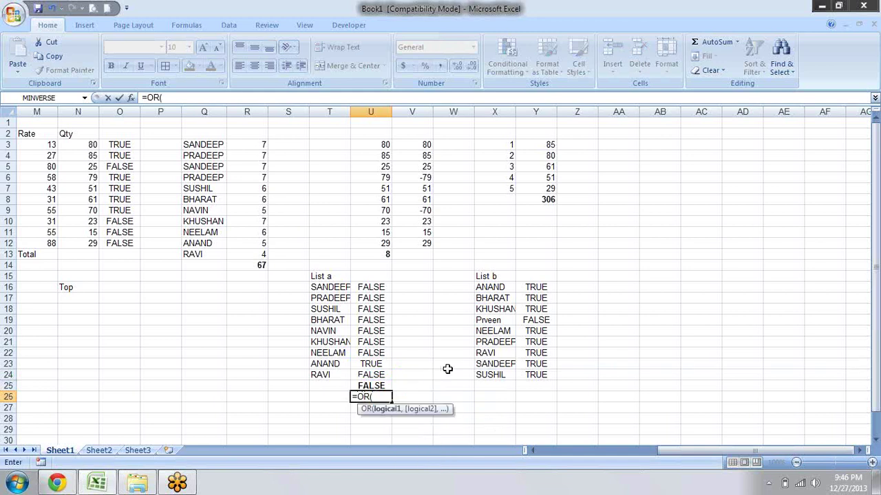
{"action": "left_click", "coordinate": [383, 352]}
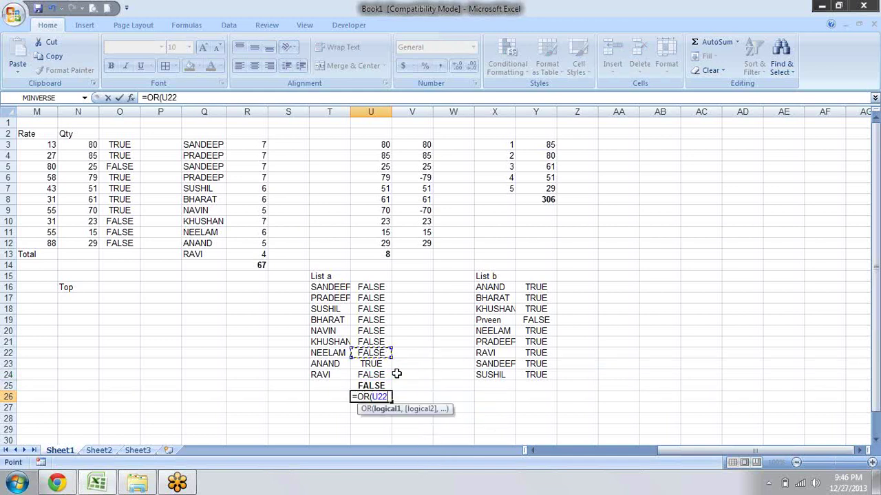
{"action": "type", "text": ","}
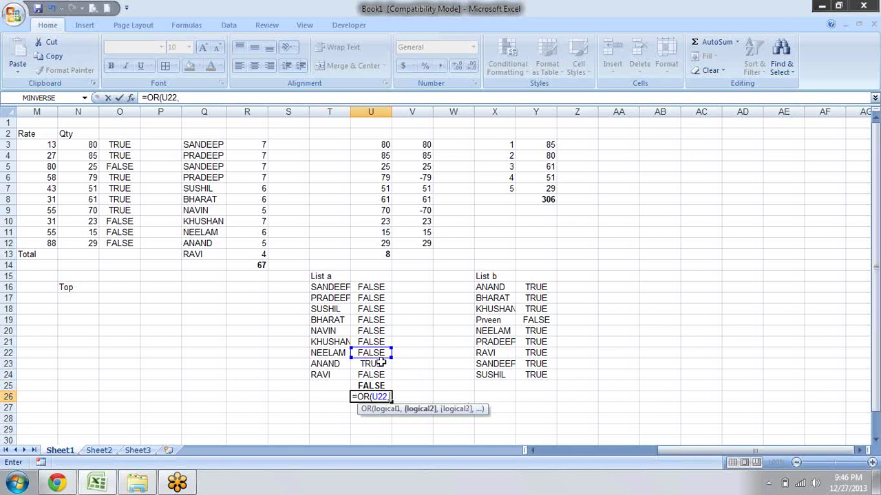
{"action": "left_click", "coordinate": [381, 364]}
{"action": "type", "text": ")"}
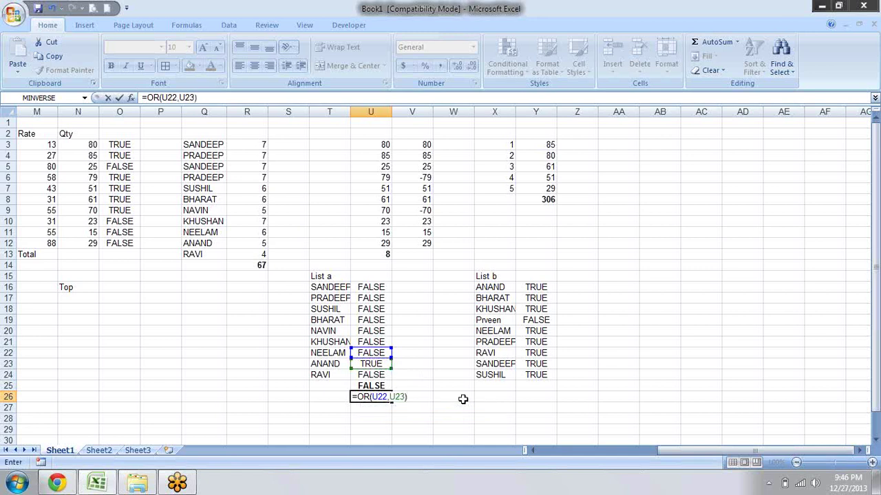
{"action": "key", "text": "Return"}
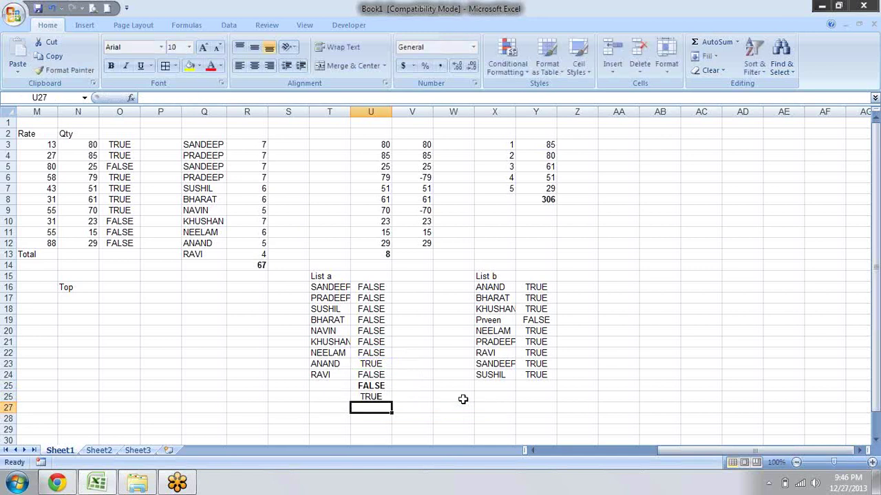
{"action": "key", "text": "Up"}
{"action": "key", "text": "ctrl+b"}
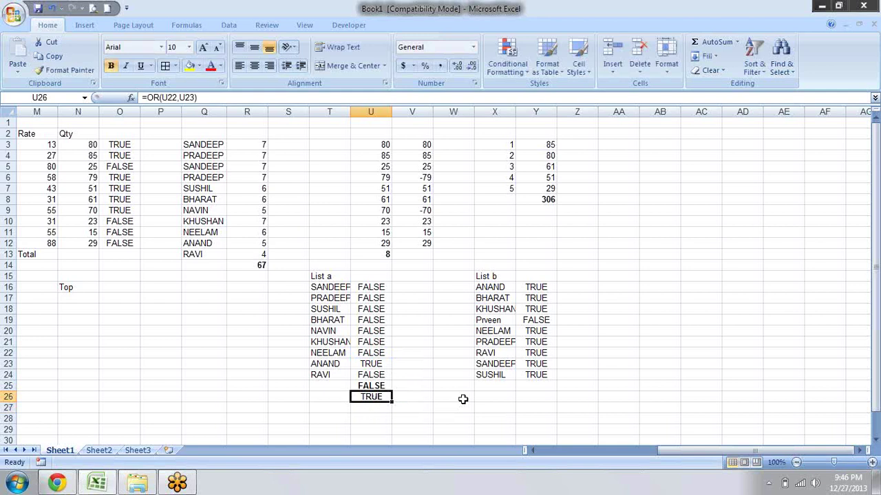
Step: Review the AND formula in U25 and the OR formula in U26 in edit mode
{"action": "key", "text": "Up"}
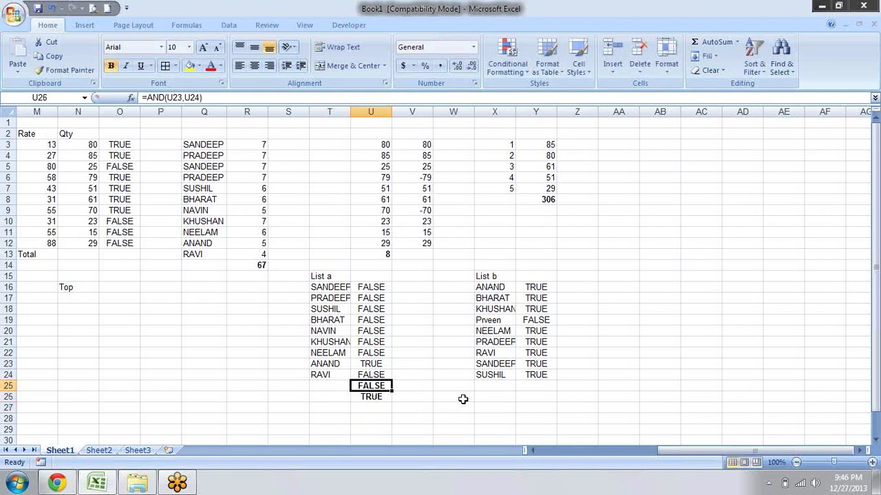
{"action": "key", "text": "F2"}
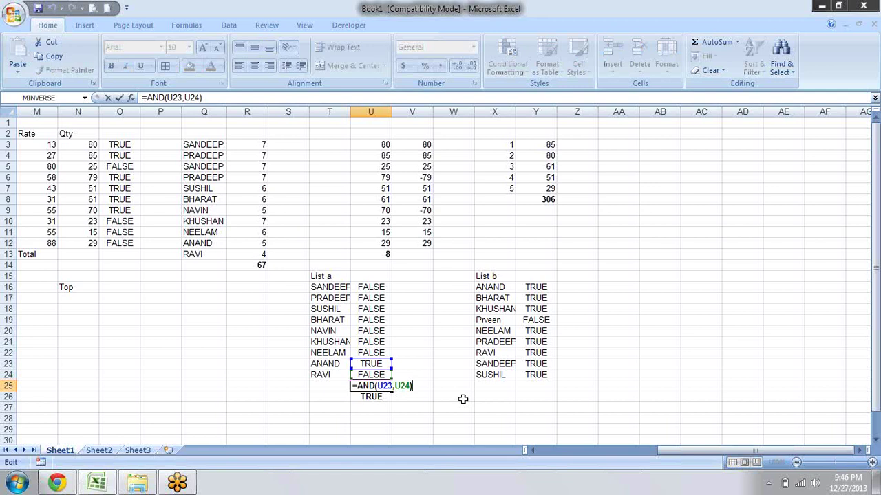
{"action": "key", "text": "Left"}
{"action": "key", "text": "Left"}
{"action": "key", "text": "Left"}
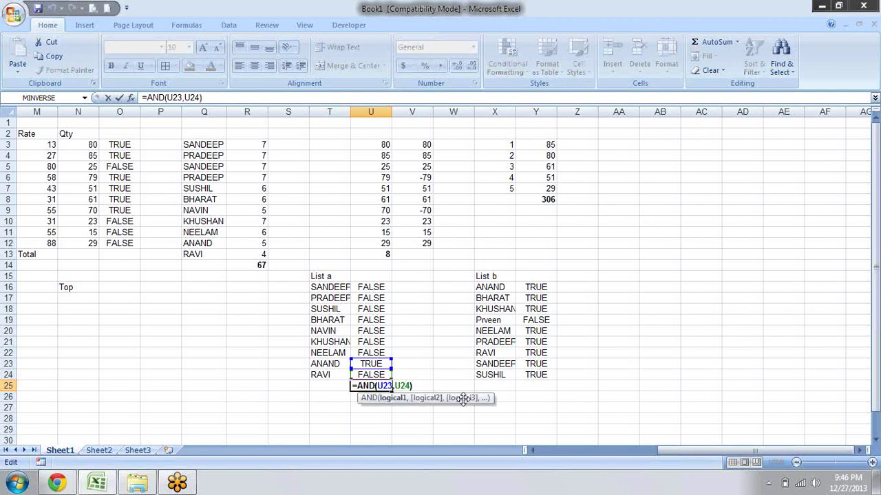
{"action": "key", "text": "Return"}
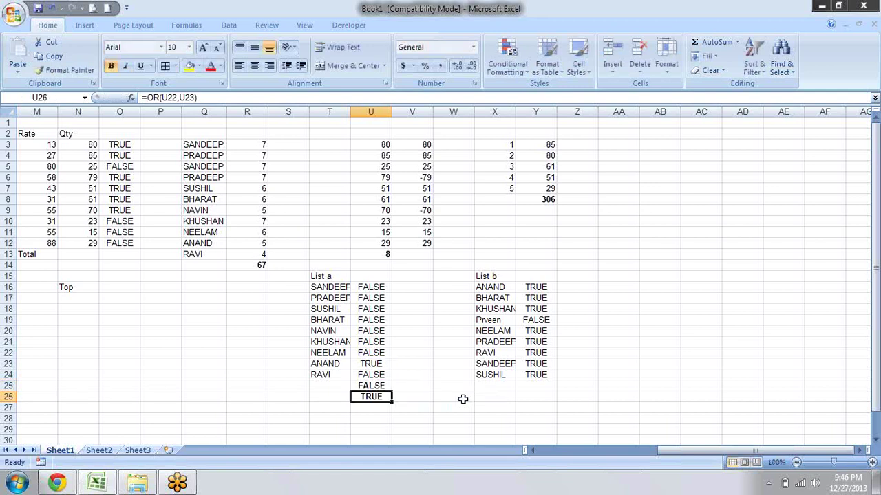
{"action": "key", "text": "F2"}
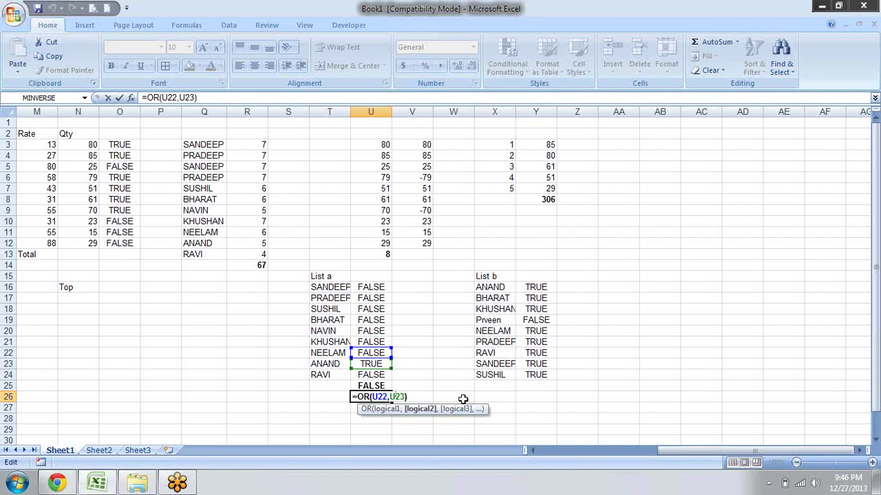
{"action": "key", "text": "ctrl+Return"}
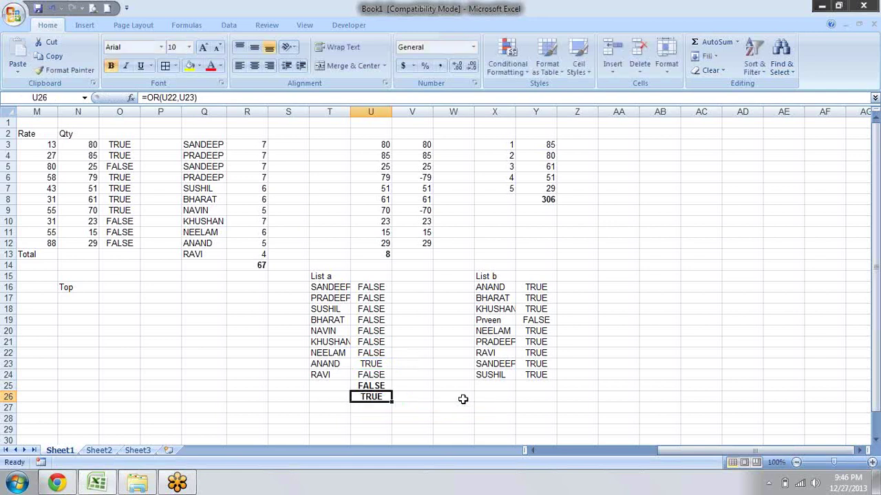
{"action": "key", "text": "Up"}
{"action": "key", "text": "shift+Down"}
{"action": "key", "text": "Delete"}
{"action": "key", "text": "Up"}
{"action": "key", "text": "Up"}
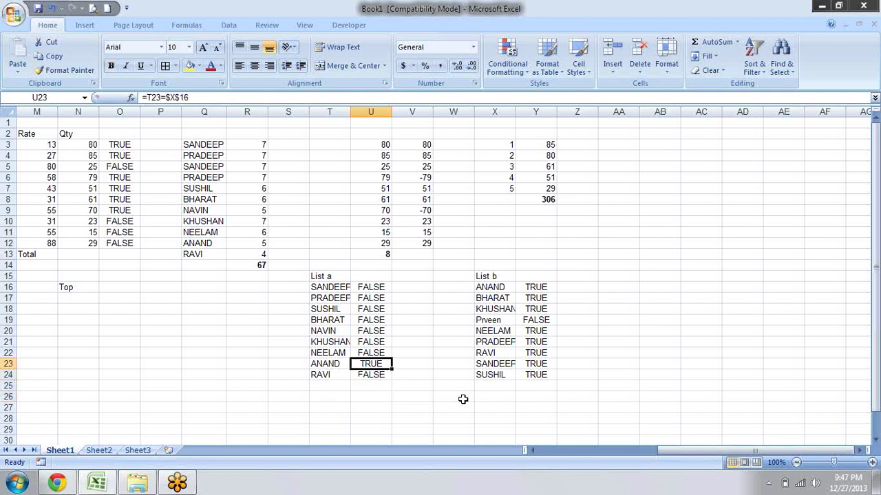
{"action": "key", "text": "Right"}
{"action": "key", "text": "Right"}
{"action": "key", "text": "Right"}
{"action": "key", "text": "Right"}
{"action": "key", "text": "Up"}
{"action": "key", "text": "Up"}
{"action": "key", "text": "Up"}
{"action": "key", "text": "Up"}
{"action": "key", "text": "Up"}
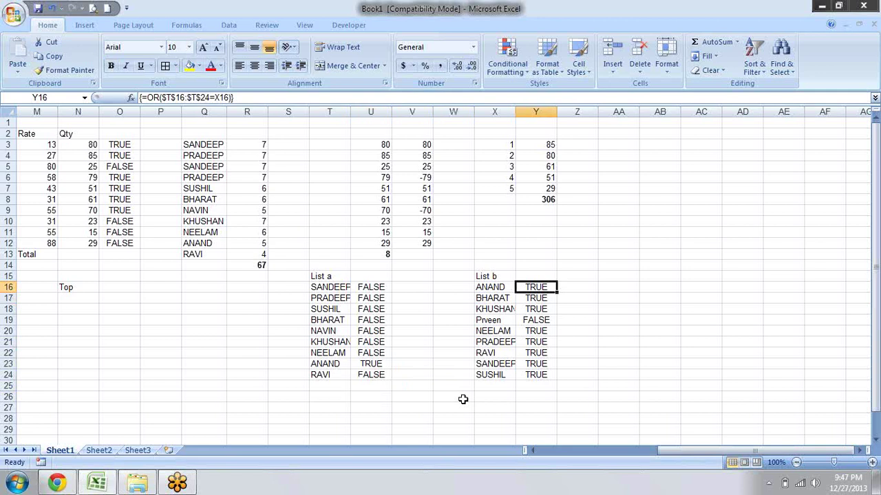
{"action": "key", "text": "Down"}
{"action": "key", "text": "Down"}
{"action": "key", "text": "Down"}
{"action": "key", "text": "Down"}
{"action": "key", "text": "Down"}
{"action": "key", "text": "Down"}
{"action": "key", "text": "Down"}
{"action": "key", "text": "Down"}
{"action": "key", "text": "Left"}
{"action": "key", "text": "Left"}
{"action": "key", "text": "Left"}
{"action": "key", "text": "Left"}
{"action": "key", "text": "Up"}
{"action": "key", "text": "Up"}
{"action": "key", "text": "Up"}
{"action": "key", "text": "Up"}
{"action": "key", "text": "Down"}
{"action": "key", "text": "Down"}
{"action": "key", "text": "Down"}
{"action": "key", "text": "Down"}
{"action": "key", "text": "Right"}
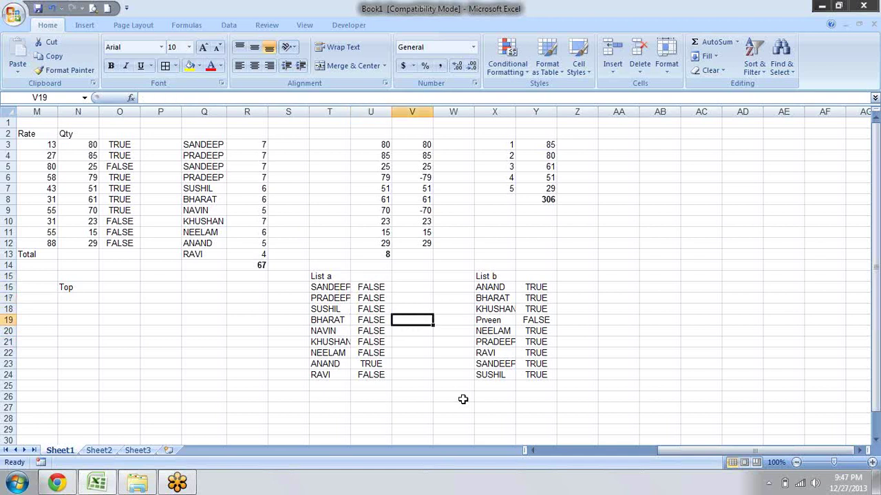
{"action": "key", "text": "Right"}
{"action": "key", "text": "Right"}
{"action": "key", "text": "Right"}
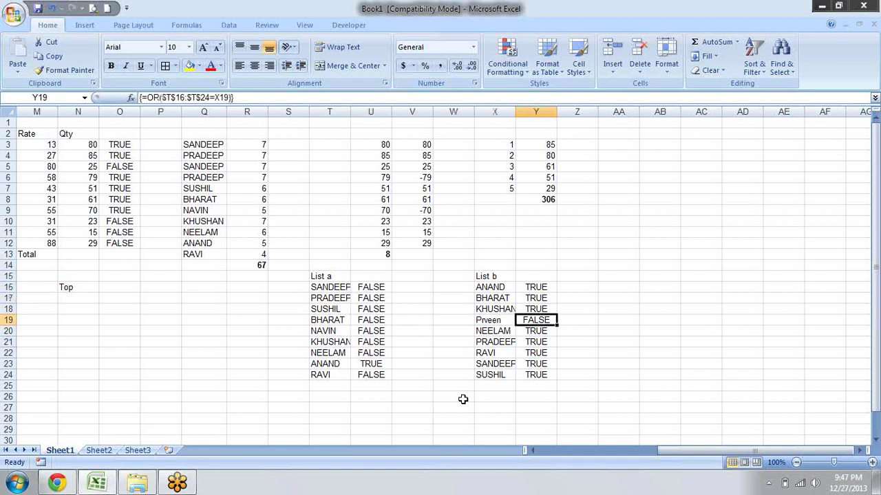
{"action": "key", "text": "Left"}
{"action": "key", "text": "Left"}
{"action": "key", "text": "Left"}
{"action": "key", "text": "Left"}
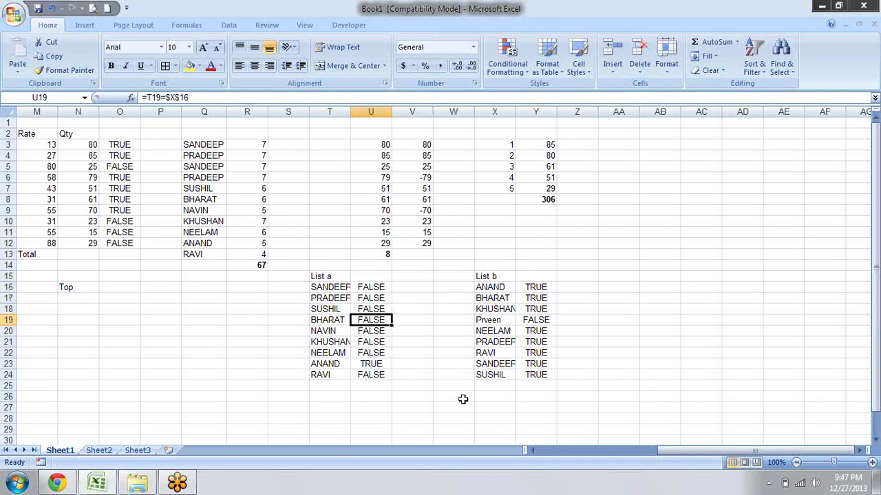
{"action": "key", "text": "Down"}
{"action": "key", "text": "Right"}
{"action": "key", "text": "Right"}
{"action": "key", "text": "Up"}
{"action": "key", "text": "Right"}
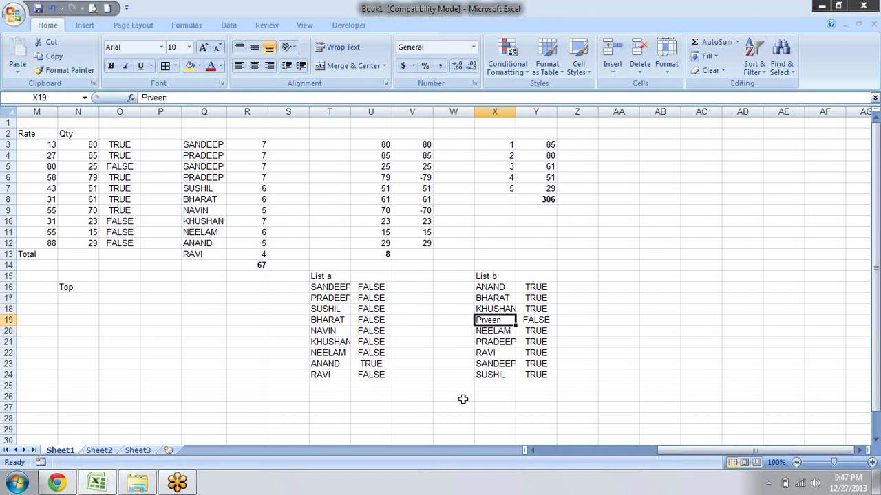
{"action": "key", "text": "Right"}
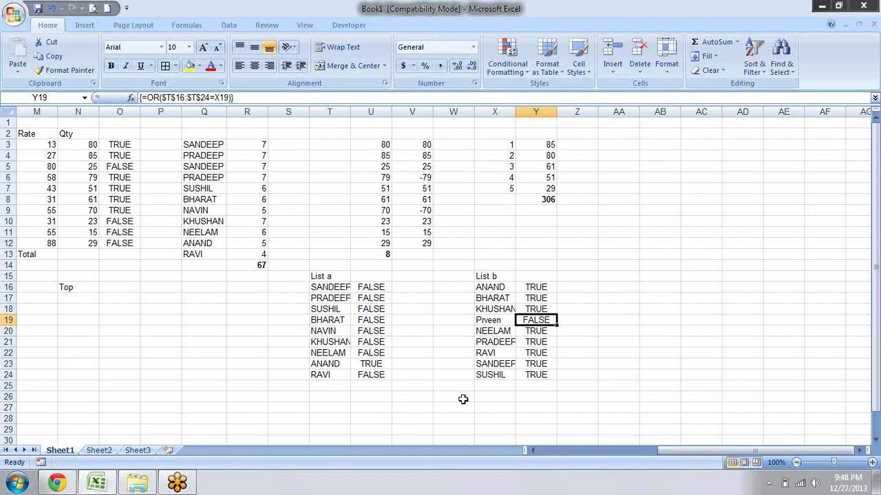
{"action": "key", "text": "Right"}
{"action": "key", "text": "Right"}
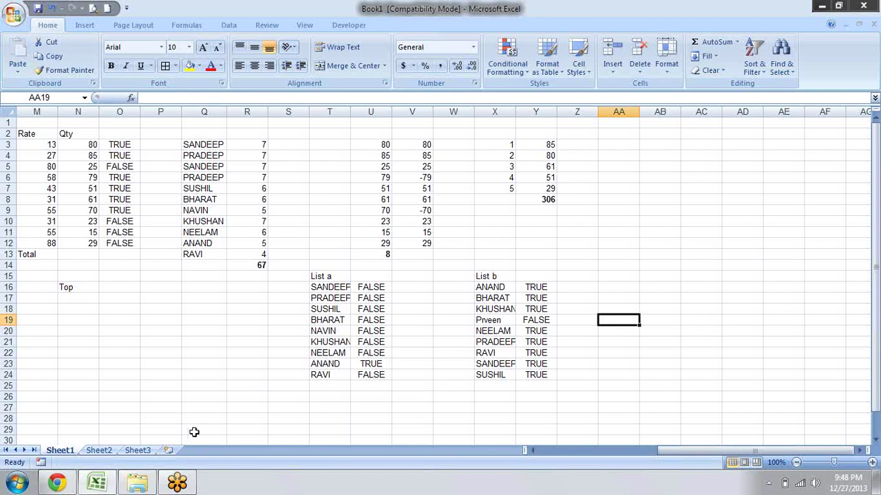
Step: Clear the TRUE/FALSE results from O3:O12
{"action": "key", "text": "Left"}
{"action": "key", "text": "Left"}
{"action": "key", "text": "Left"}
{"action": "key", "text": "Left"}
{"action": "key", "text": "Left"}
{"action": "key", "text": "Left"}
{"action": "key", "text": "Left"}
{"action": "key", "text": "Up"}
{"action": "key", "text": "Up"}
{"action": "key", "text": "Up"}
{"action": "key", "text": "Up"}
{"action": "key", "text": "Up"}
{"action": "key", "text": "Up"}
{"action": "key", "text": "Right"}
{"action": "key", "text": "Right"}
{"action": "key", "text": "Right"}
{"action": "key", "text": "shift+Down"}
{"action": "key", "text": "shift+Down"}
{"action": "key", "text": "shift+Down"}
{"action": "key", "text": "Delete"}
{"action": "key", "text": "shift+Up"}
{"action": "key", "text": "shift+Up"}
{"action": "key", "text": "shift+Up"}
{"action": "key", "text": "Left"}
Step: Set the Qty values in N5, N8 and N11 to 0
{"action": "key", "text": "Down"}
{"action": "key", "text": "Down"}
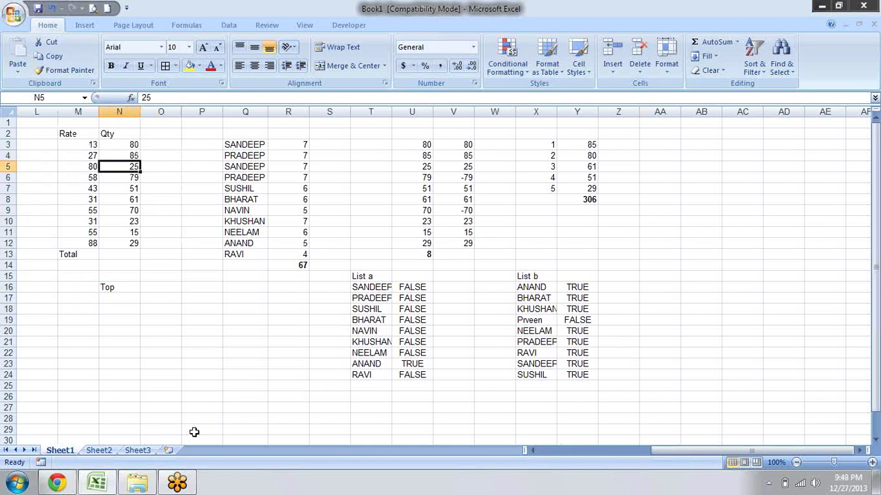
{"action": "key", "text": "Delete"}
{"action": "key", "text": "Down"}
{"action": "key", "text": "Down"}
{"action": "key", "text": "Down"}
{"action": "key", "text": "Delete"}
{"action": "key", "text": "Up"}
{"action": "key", "text": "Up"}
{"action": "key", "text": "Up"}
{"action": "type", "text": "0"}
{"action": "key", "text": "Return"}
{"action": "key", "text": "Down"}
{"action": "key", "text": "Down"}
{"action": "type", "text": "0"}
{"action": "key", "text": "Return"}
{"action": "key", "text": "Down"}
{"action": "key", "text": "Down"}
{"action": "type", "text": "0"}
{"action": "key", "text": "Return"}
{"action": "key", "text": "Up"}
{"action": "key", "text": "Up"}
{"action": "key", "text": "Up"}
{"action": "key", "text": "Up"}
{"action": "key", "text": "Down"}
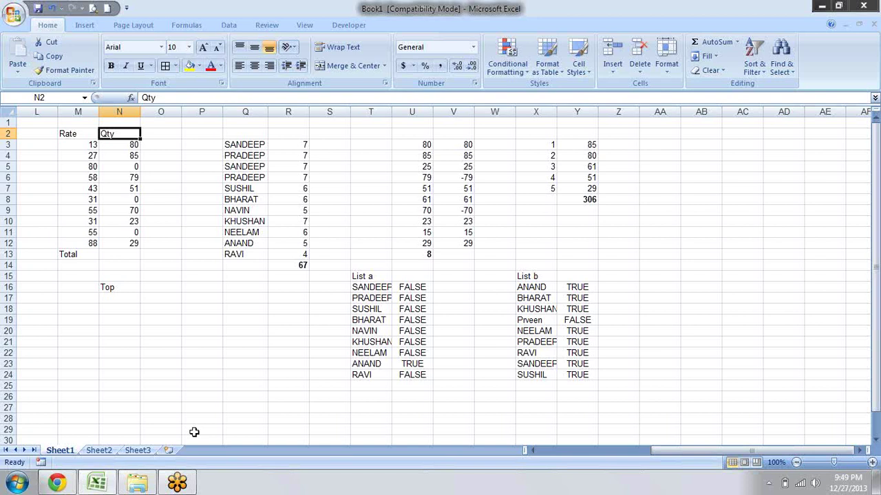
Step: Clear the Rate and Qty headings in M2:N2
{"action": "key", "text": "Right"}
{"action": "key", "text": "Down"}
{"action": "key", "text": "Up"}
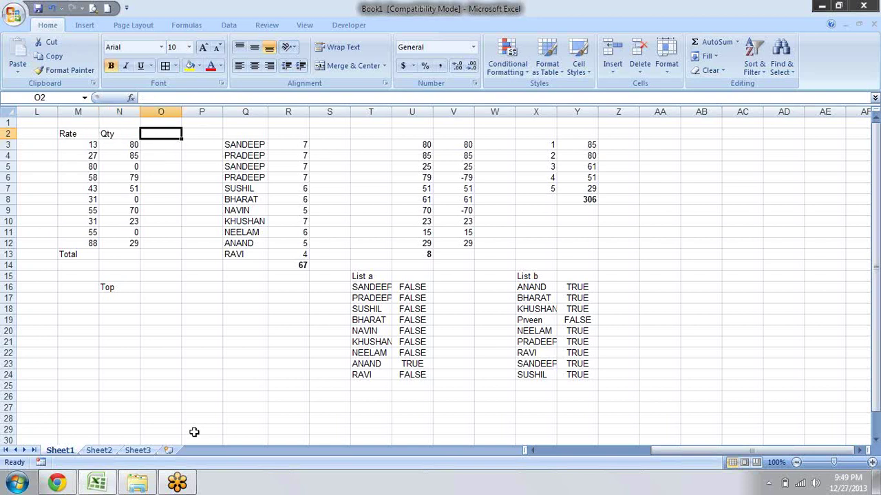
{"action": "key", "text": "Left"}
{"action": "key", "text": "Left"}
{"action": "key", "text": "Right"}
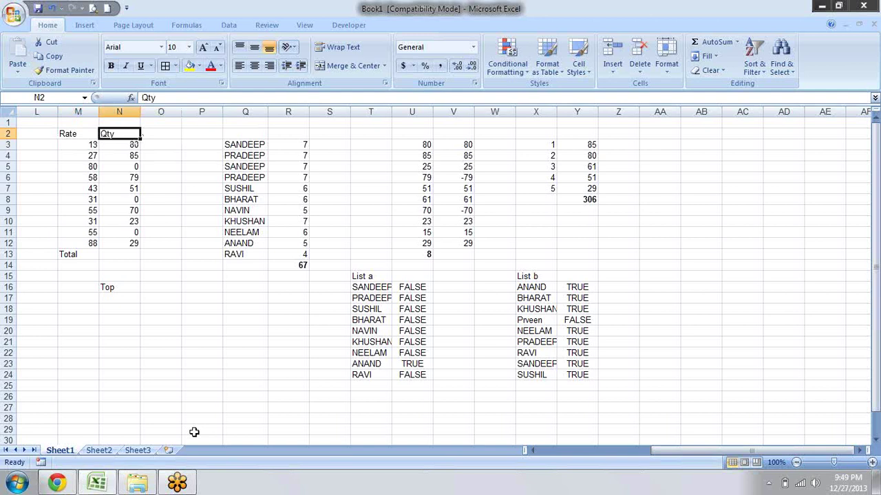
{"action": "key", "text": "Left"}
{"action": "key", "text": "Left"}
{"action": "key", "text": "Right"}
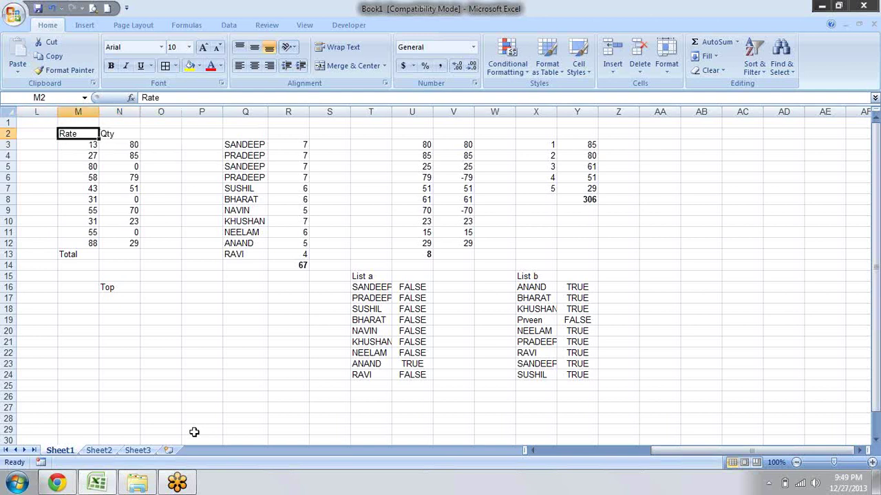
{"action": "key", "text": "shift+Right"}
{"action": "key", "text": "Delete"}
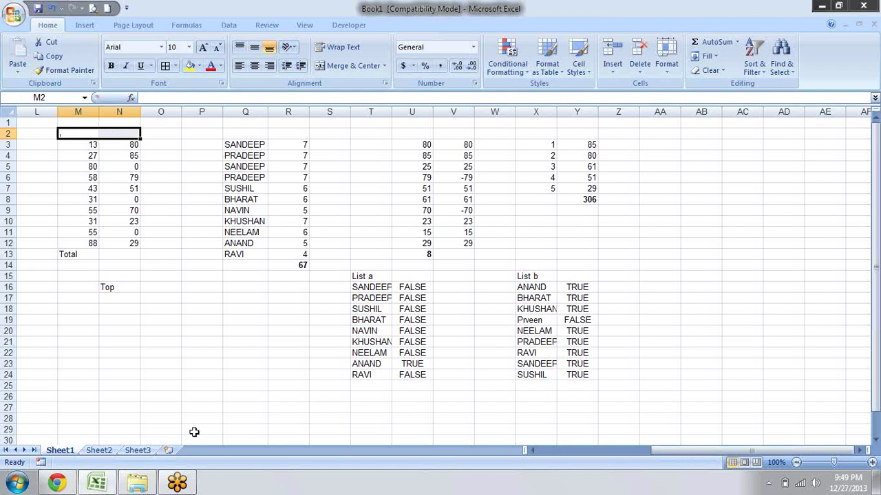
{"action": "key", "text": "shift+Left"}
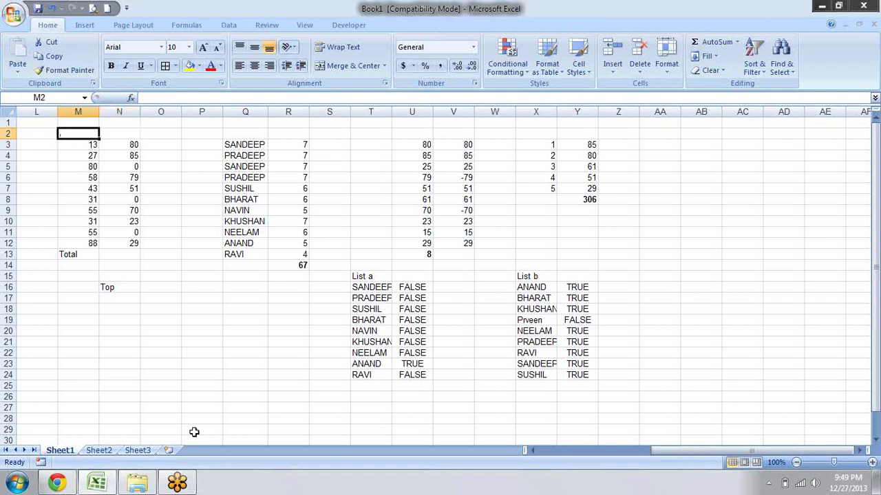
Step: Enter the new headings 'Sales' in M2 and 'Target' in N2
{"action": "type", "text": "Sales"}
{"action": "key", "text": "Tab"}
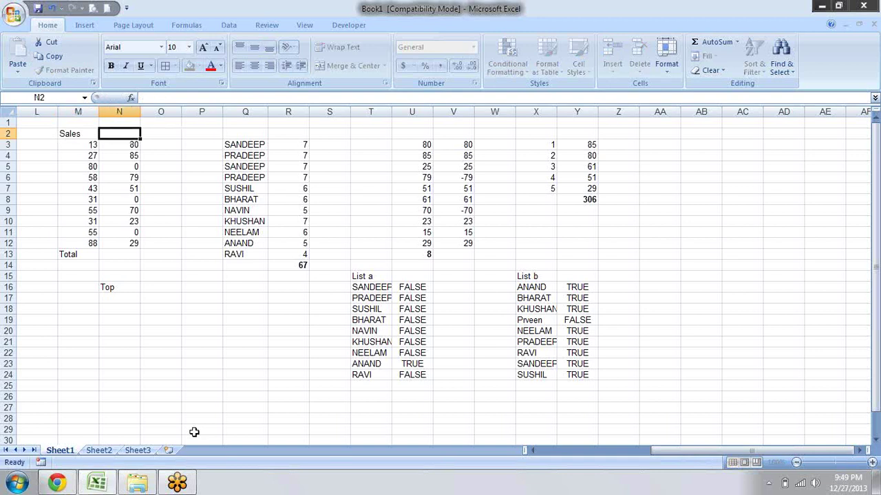
{"action": "type", "text": "Targe"}
{"action": "key", "text": "Return"}
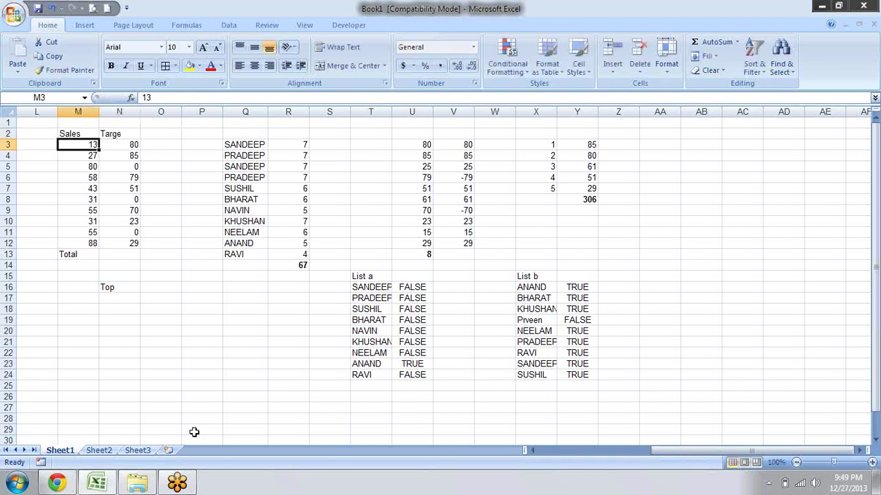
{"action": "key", "text": "Up"}
{"action": "key", "text": "Right"}
{"action": "key", "text": "F2"}
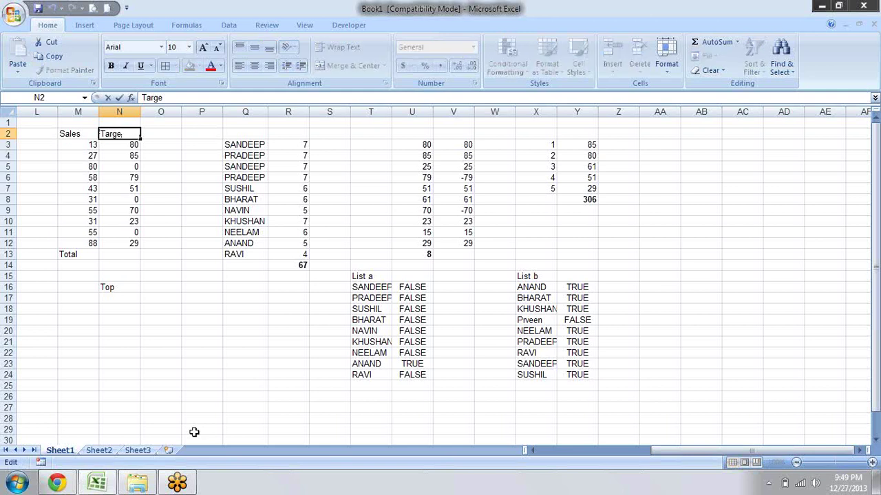
{"action": "type", "text": "t"}
{"action": "key", "text": "Return"}
{"action": "key", "text": "Up"}
{"action": "key", "text": "Right"}
{"action": "key", "text": "Down"}
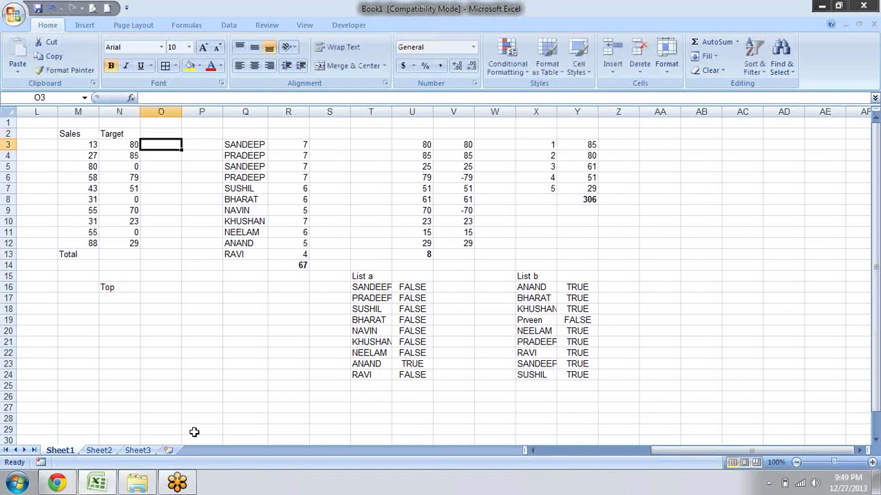
Step: Enter =M3/N3 in O3 and fill it down to O12, giving #DIV/0! where Target is 0
{"action": "type", "text": "="}
{"action": "key", "text": "Left"}
{"action": "key", "text": "Left"}
{"action": "type", "text": "*"}
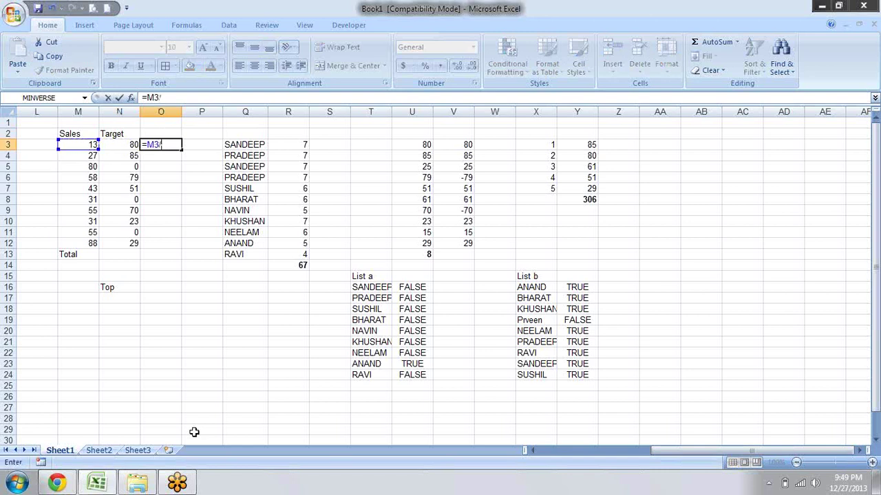
{"action": "key", "text": "Left"}
{"action": "key", "text": "Return"}
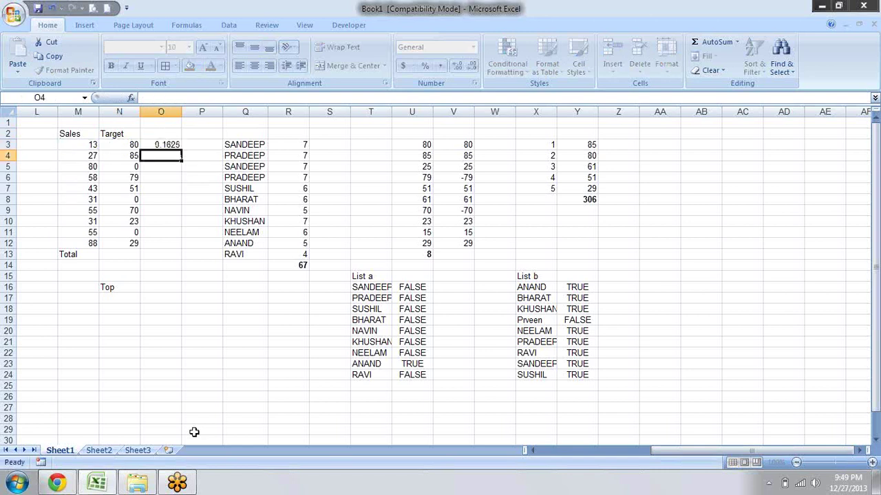
{"action": "key", "text": "Up"}
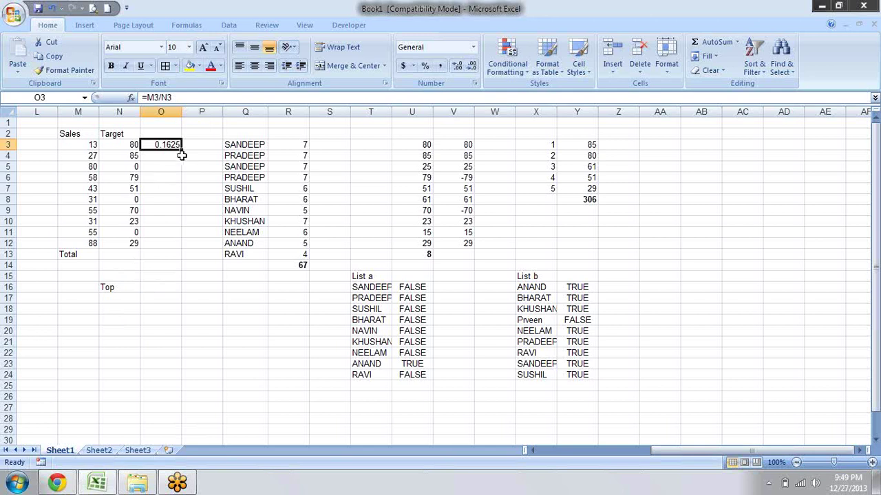
{"action": "mouse_move", "coordinate": [182, 149]}
{"action": "left_mouse_down"}
{"action": "mouse_move", "coordinate": [181, 260]}
{"action": "mouse_move", "coordinate": [181, 248]}
{"action": "left_mouse_up"}
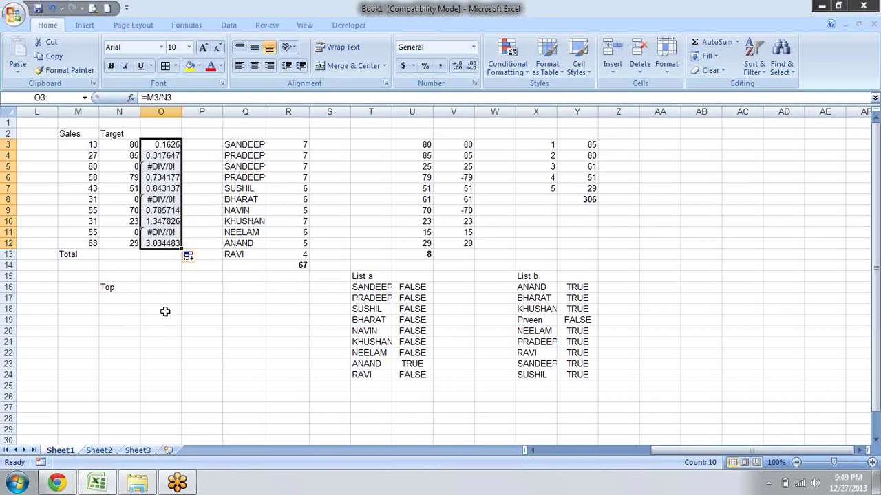
{"action": "left_click", "coordinate": [169, 257]}
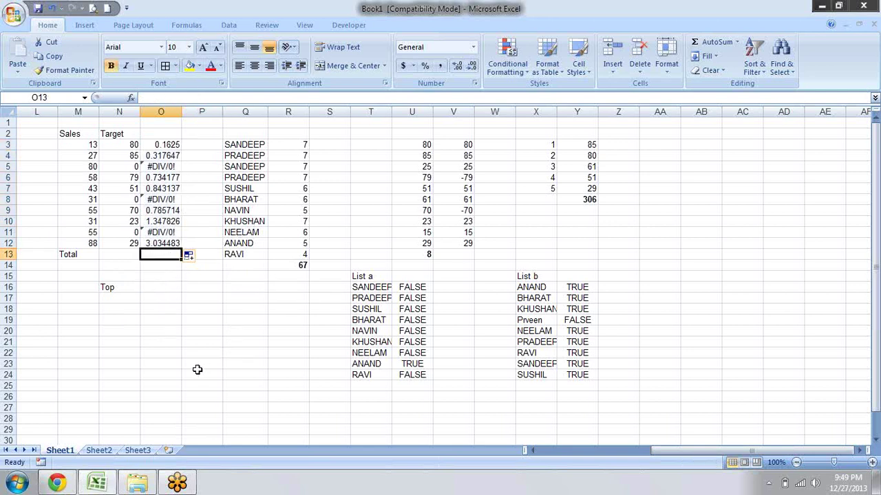
Step: AutoSum the ratios O3:O12 into O13 as a plain SUM formula
{"action": "key", "text": "alt+equal"}
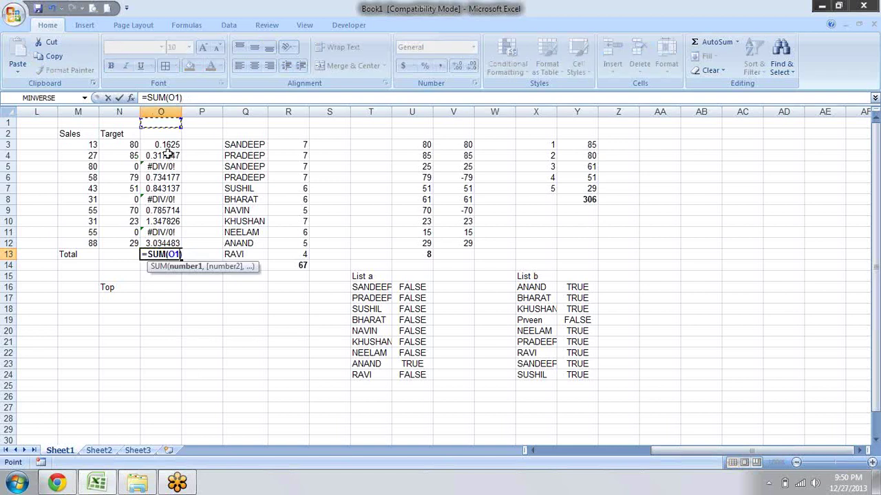
{"action": "left_click_drag", "start_coordinate": [171, 146], "coordinate": [162, 244]}
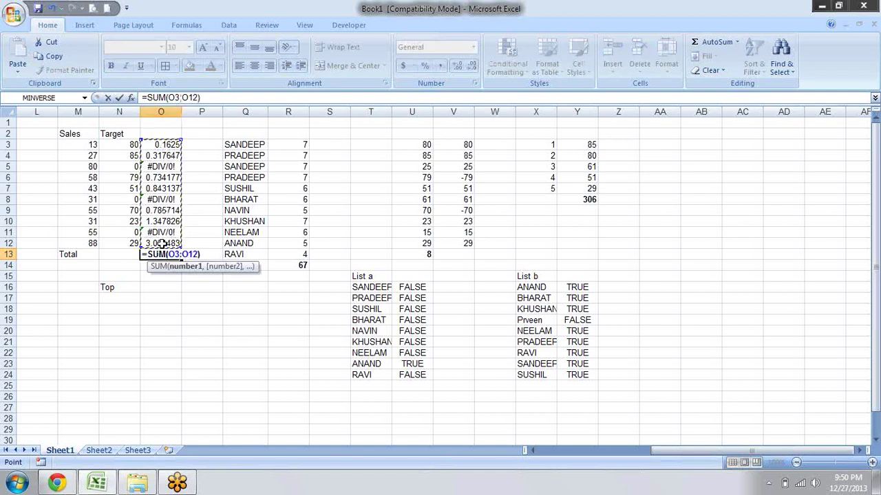
{"action": "key", "text": "Return"}
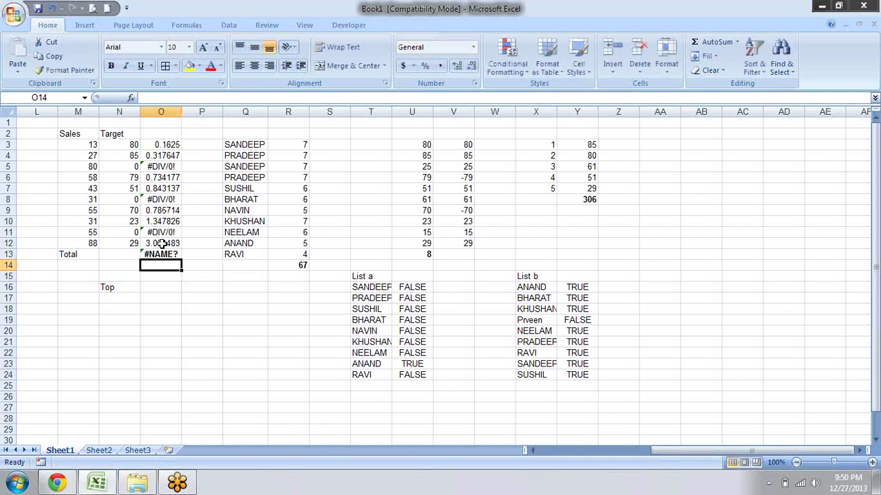
{"action": "key", "text": "Up"}
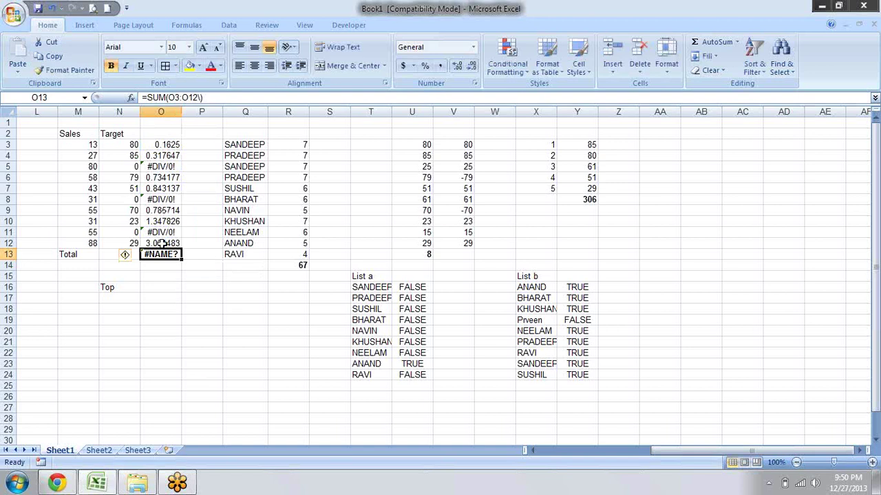
{"action": "key", "text": "F2"}
{"action": "key", "text": "BackSpace"}
{"action": "key", "text": "BackSpace"}
{"action": "type", "text": ")"}
{"action": "key", "text": "Return"}
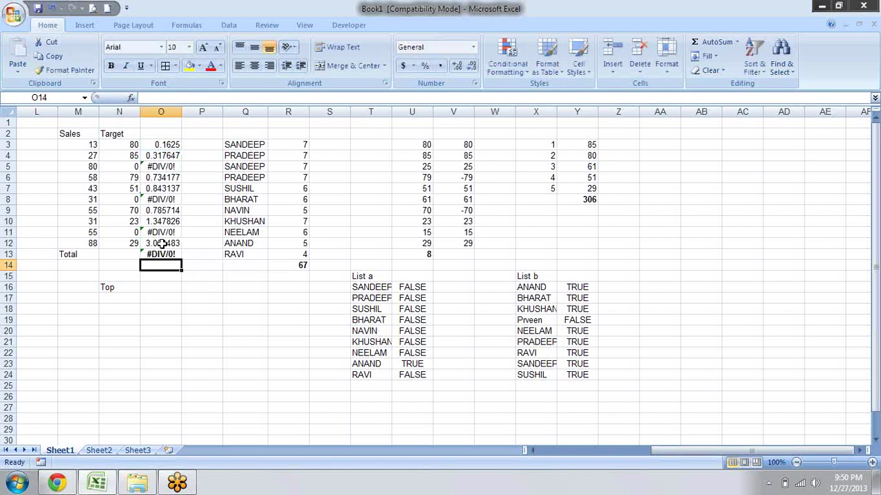
{"action": "key", "text": "Up"}
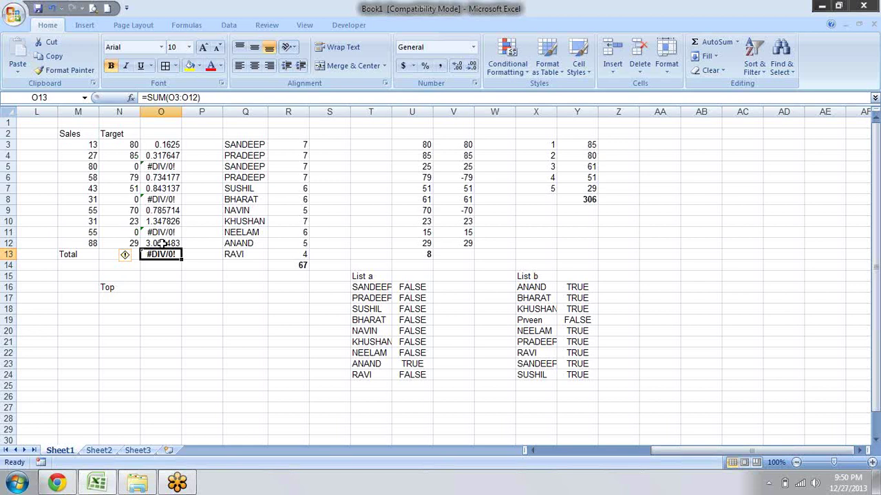
Step: Replace it with the array formula {=SUM(IFERROR(O3:O12,0))}, returning 7.225485
{"action": "type", "text": "="}
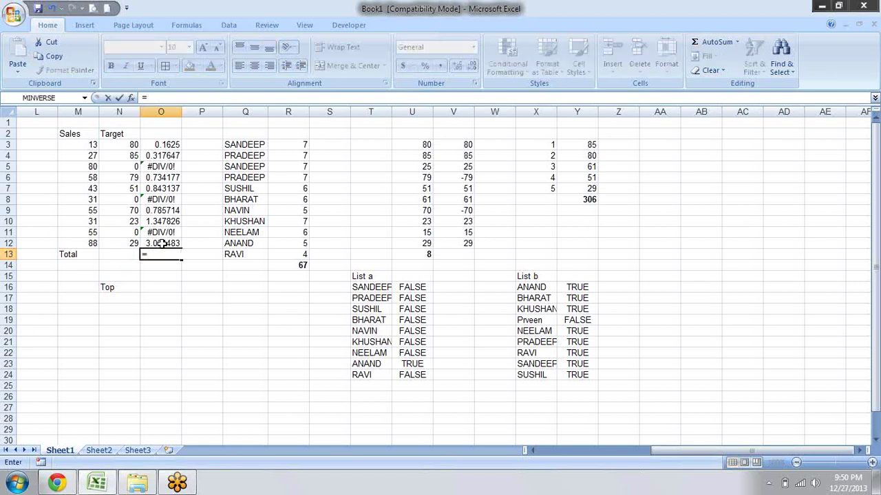
{"action": "type", "text": "sum"}
{"action": "key", "text": "Tab"}
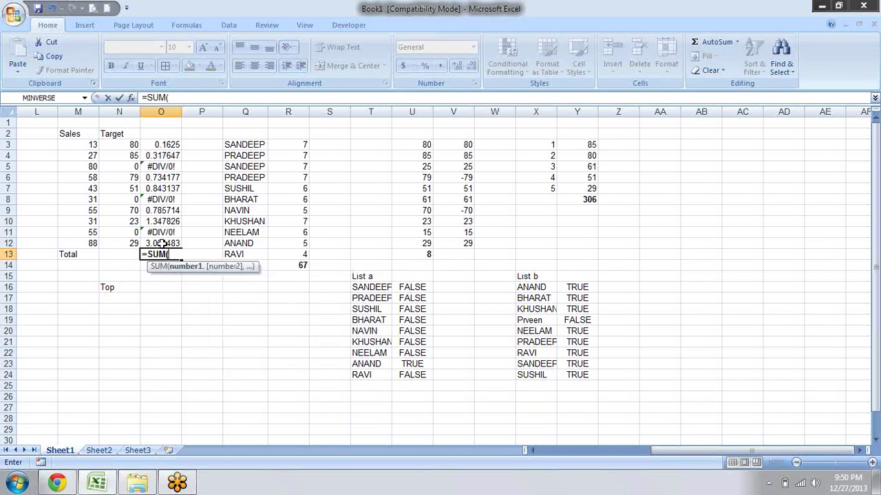
{"action": "type", "text": "IF"}
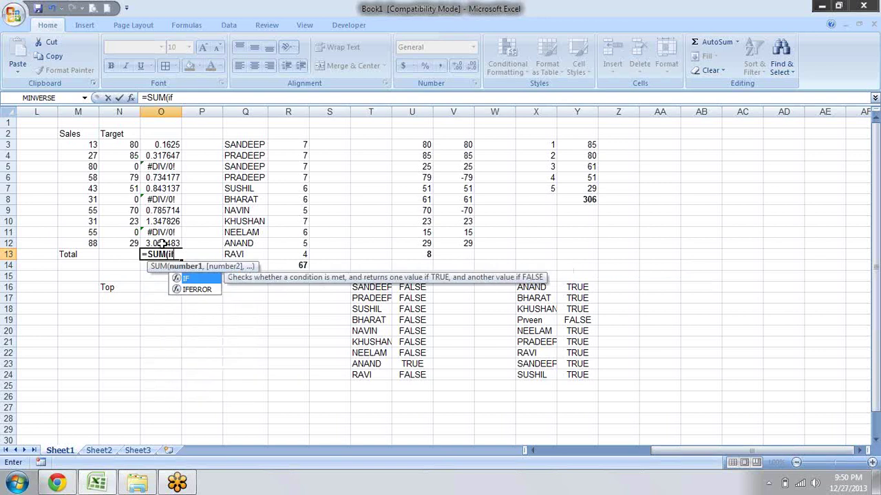
{"action": "type", "text": "("}
{"action": "left_click_drag", "start_coordinate": [157, 146], "coordinate": [155, 244]}
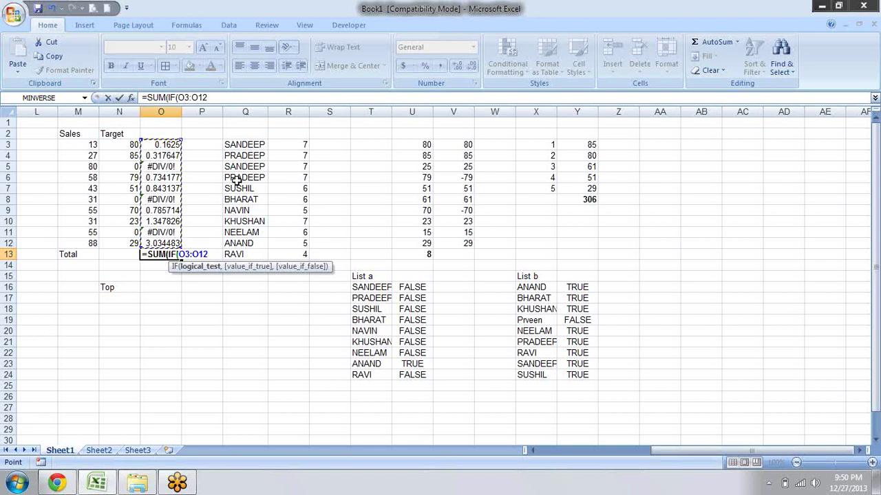
{"action": "key", "text": "BackSpace"}
{"action": "key", "text": "BackSpace"}
{"action": "key", "text": "BackSpace"}
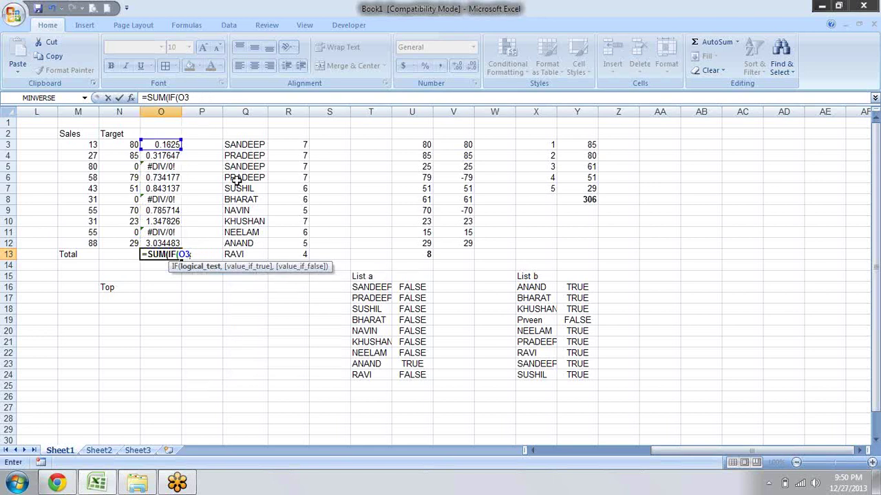
{"action": "key", "text": "BackSpace"}
{"action": "key", "text": "BackSpace"}
{"action": "key", "text": "BackSpace"}
{"action": "type", "text": "E"}
{"action": "key", "text": "Tab"}
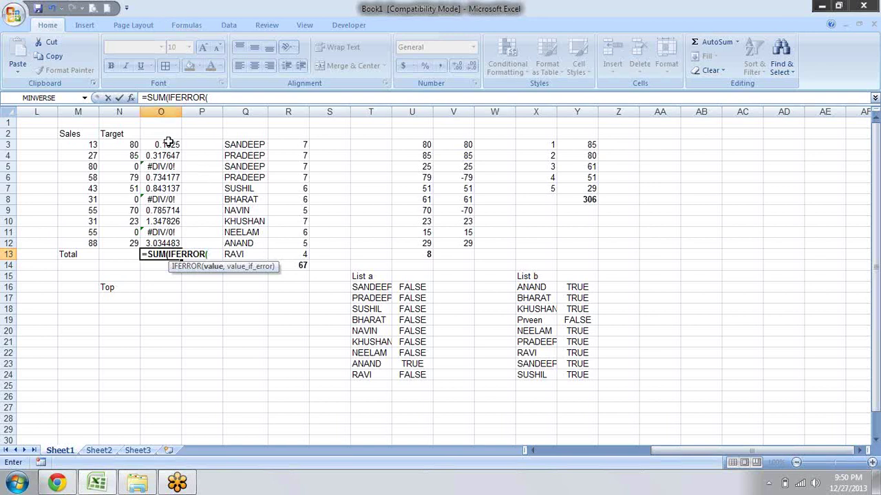
{"action": "left_click_drag", "start_coordinate": [168, 142], "coordinate": [176, 245]}
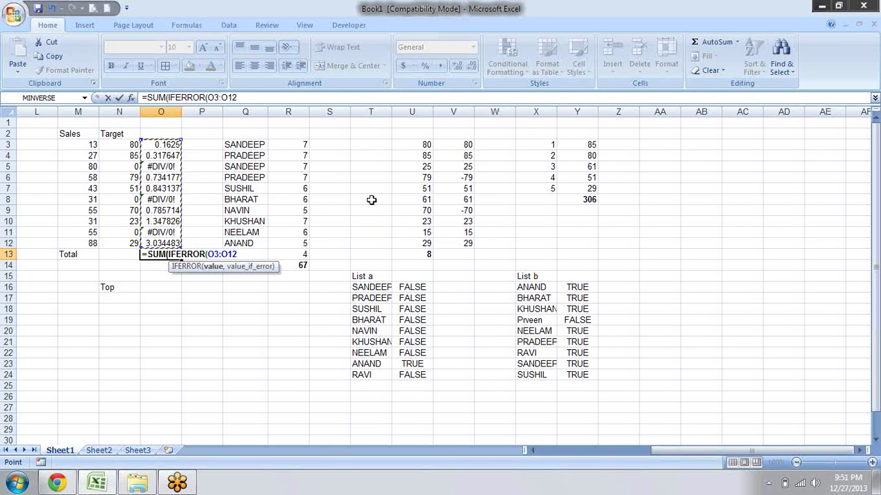
{"action": "type", "text": ","}
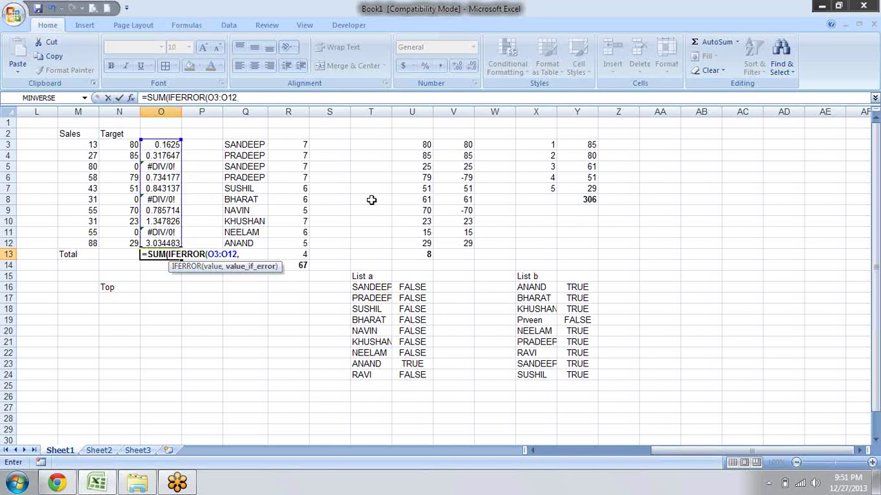
{"action": "type", "text": "00"}
{"action": "key", "text": "BackSpace"}
{"action": "type", "text": ")"}
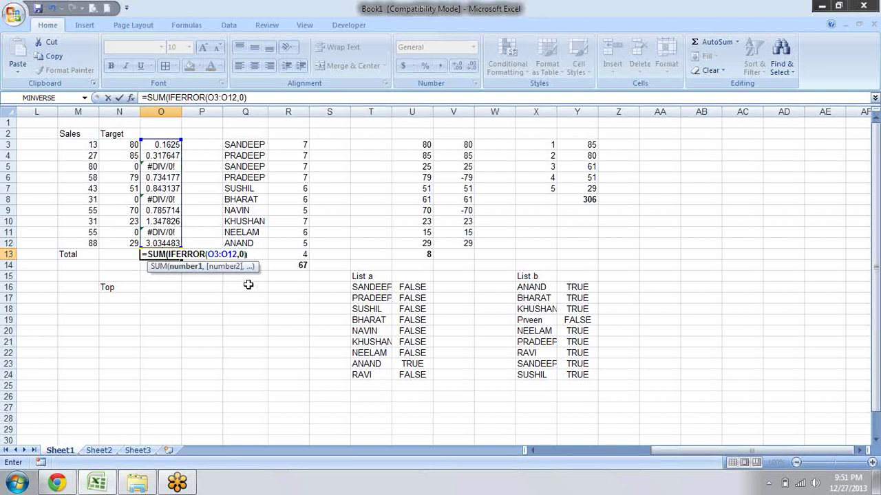
{"action": "type", "text": ")"}
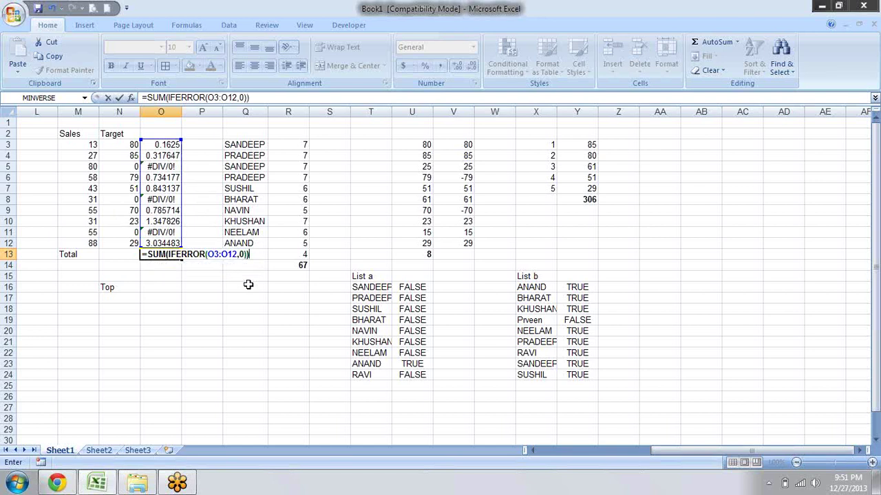
{"action": "key", "text": "ctrl+shift+Return"}
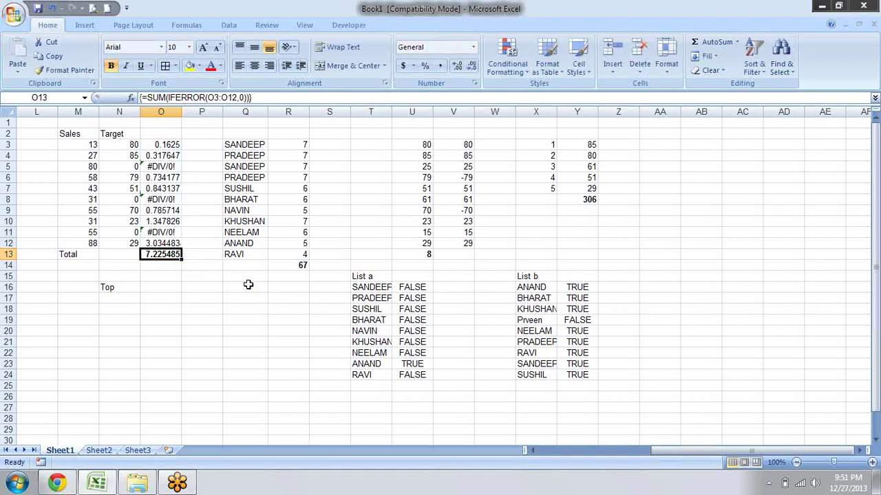
Step: Replace the M13 Total label with AutoSums: 481 for Sales in M13 and 417 for Target in N13
{"action": "key", "text": "Left"}
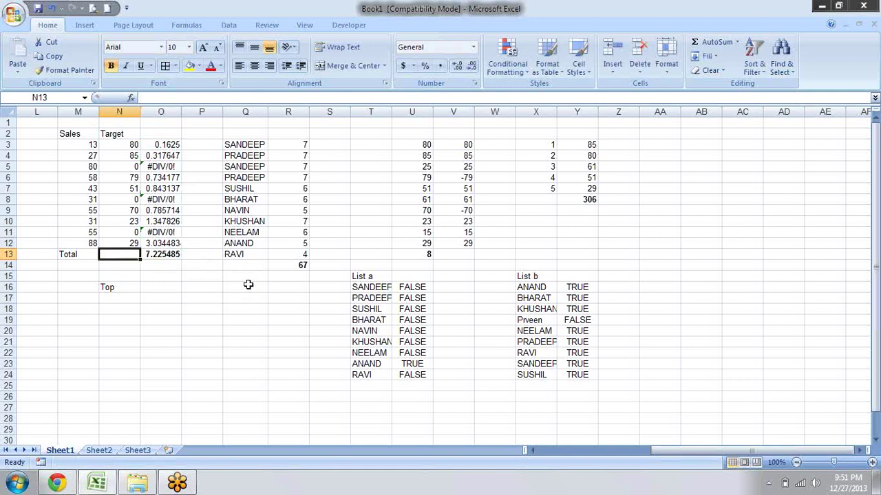
{"action": "key", "text": "Left"}
{"action": "key", "text": "Delete"}
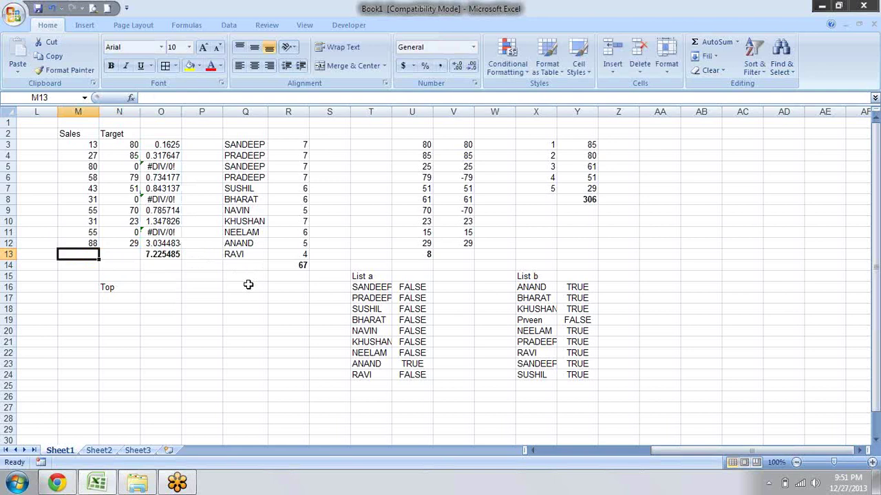
{"action": "key", "text": "alt+equal"}
{"action": "key", "text": "Return"}
{"action": "key", "text": "Up"}
{"action": "key", "text": "Right"}
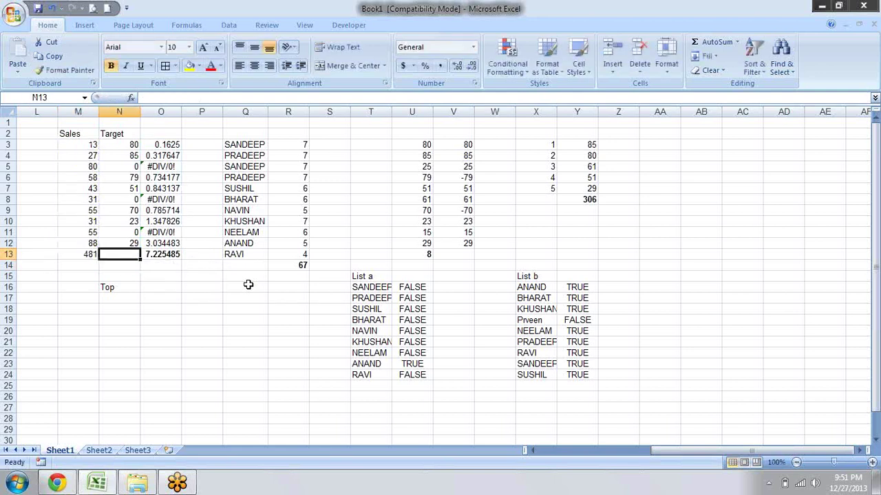
{"action": "key", "text": "alt+equal"}
{"action": "key", "text": "Return"}
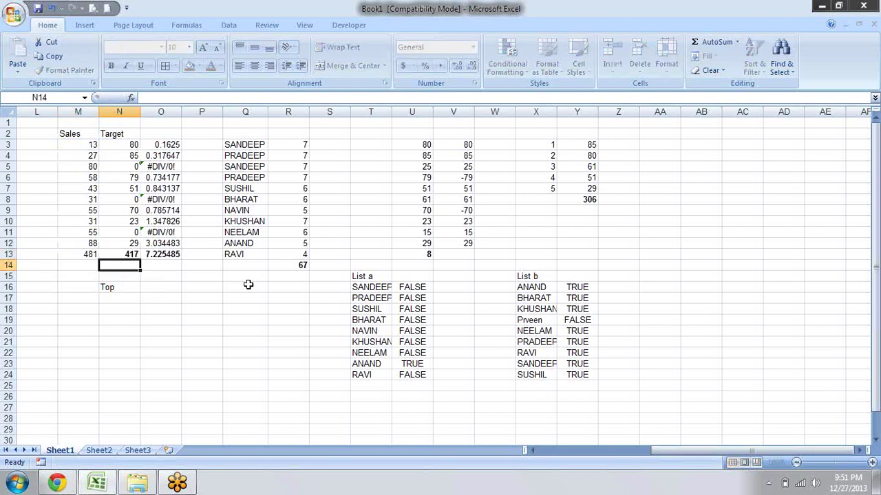
{"action": "key", "text": "Up"}
{"action": "key", "text": "Right"}
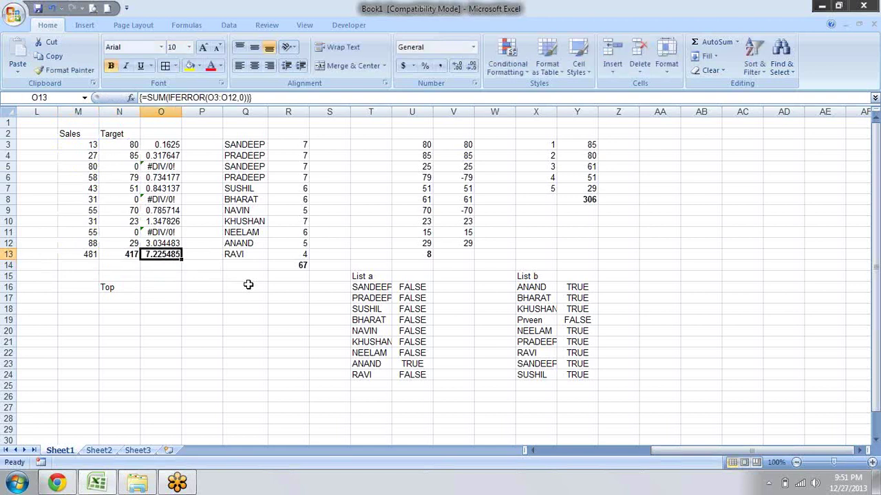
{"action": "key", "text": "Up"}
{"action": "key", "text": "Up"}
{"action": "key", "text": "Up"}
{"action": "key", "text": "Up"}
{"action": "key", "text": "Up"}
{"action": "key", "text": "Up"}
{"action": "key", "text": "Up"}
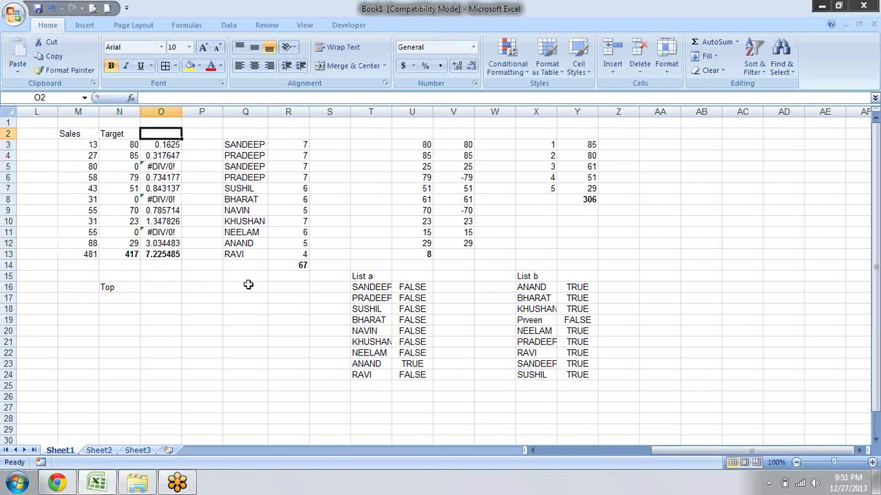
Step: Head O2 'ACH%' and apply Percent Style to O3:O13, showing values like 16% and a 723% total
{"action": "type", "text": "ACH"}
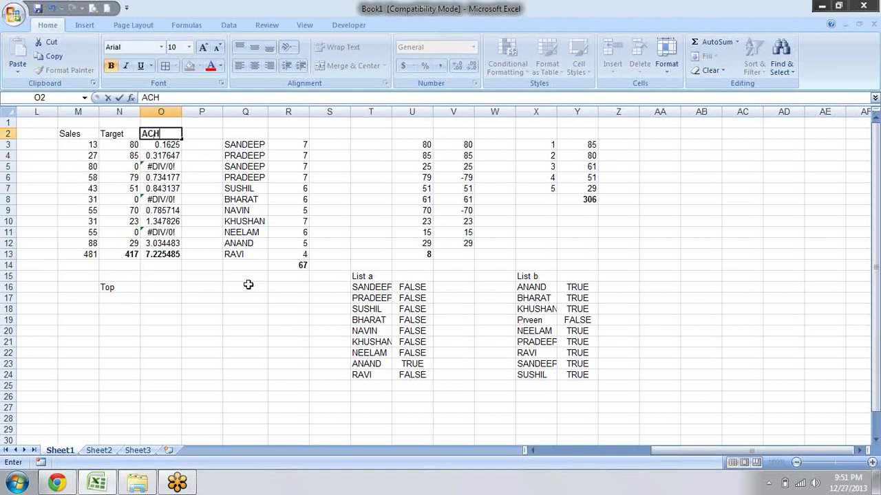
{"action": "type", "text": "%"}
{"action": "key", "text": "Return"}
{"action": "key", "text": "shift+Down"}
{"action": "key", "text": "shift+Down"}
{"action": "key", "text": "shift+Down"}
{"action": "key", "text": "shift+Down"}
{"action": "key", "text": "shift+Down"}
{"action": "key", "text": "shift+Down"}
{"action": "key", "text": "shift+Down"}
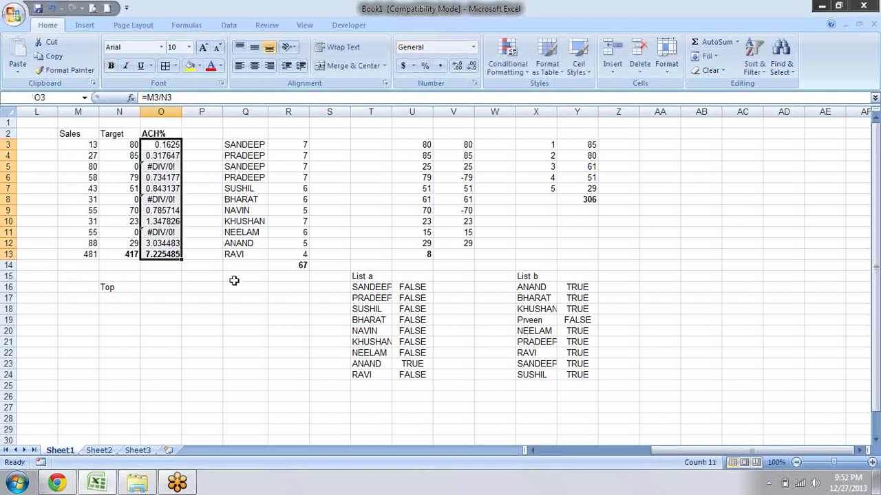
{"action": "left_click", "coordinate": [425, 65]}
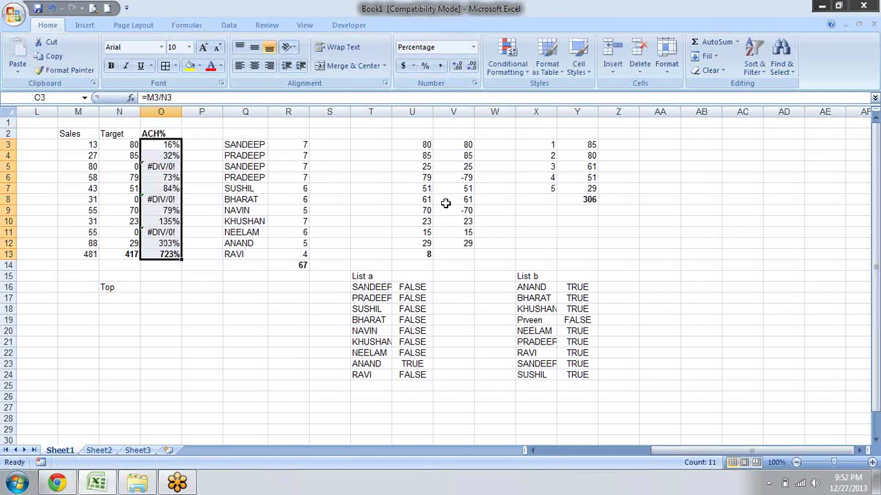
{"action": "key", "text": "Down"}
{"action": "key", "text": "Down"}
{"action": "key", "text": "Down"}
{"action": "key", "text": "Down"}
{"action": "key", "text": "Down"}
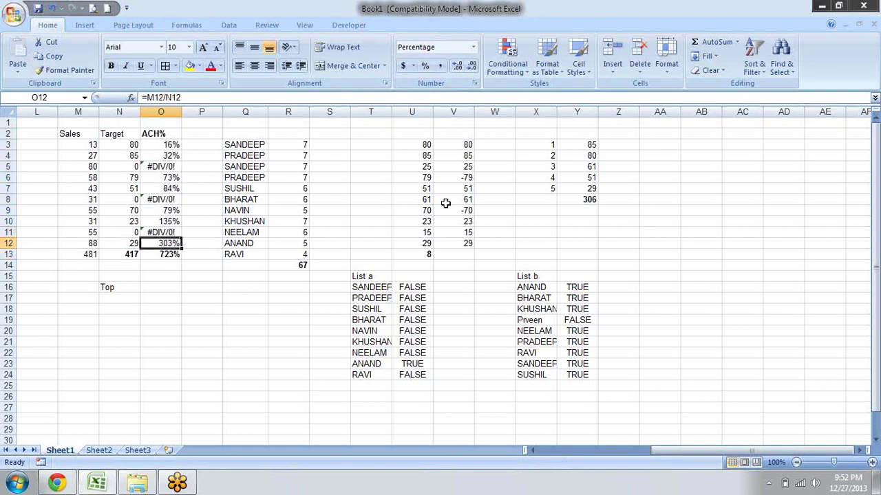
{"action": "key", "text": "Down"}
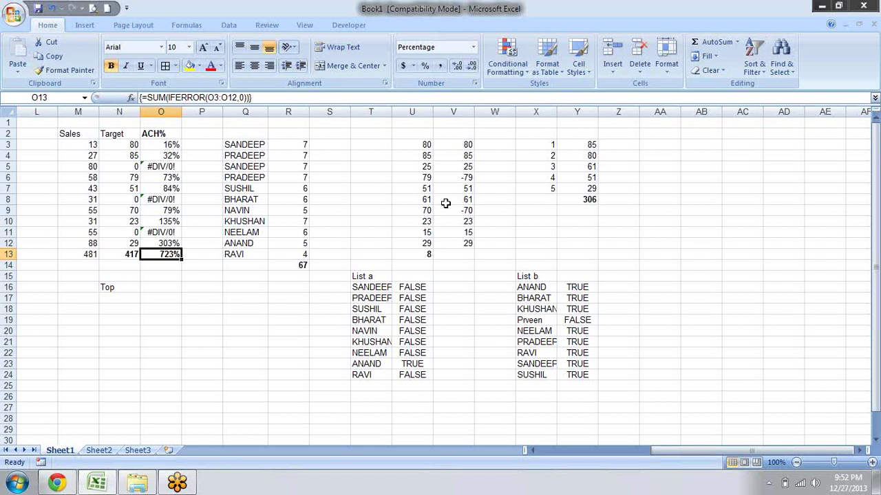
Step: Paste the List a names SANDEEP to RAVI from T16:T24 into N16:N24, widening columns T and N
{"action": "key", "text": "Right"}
{"action": "key", "text": "Right"}
{"action": "key", "text": "Right"}
{"action": "key", "text": "Right"}
{"action": "key", "text": "Right"}
{"action": "key", "text": "Right"}
{"action": "key", "text": "Left"}
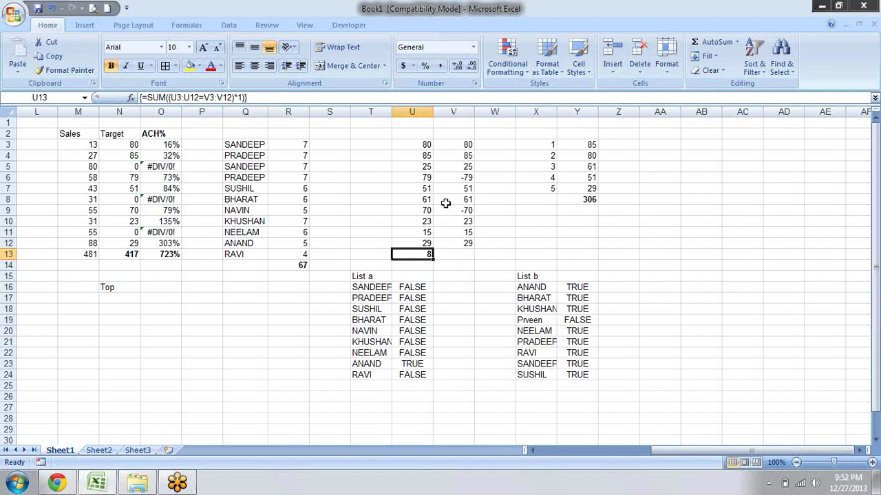
{"action": "left_click_drag", "start_coordinate": [392, 113], "coordinate": [432, 114]}
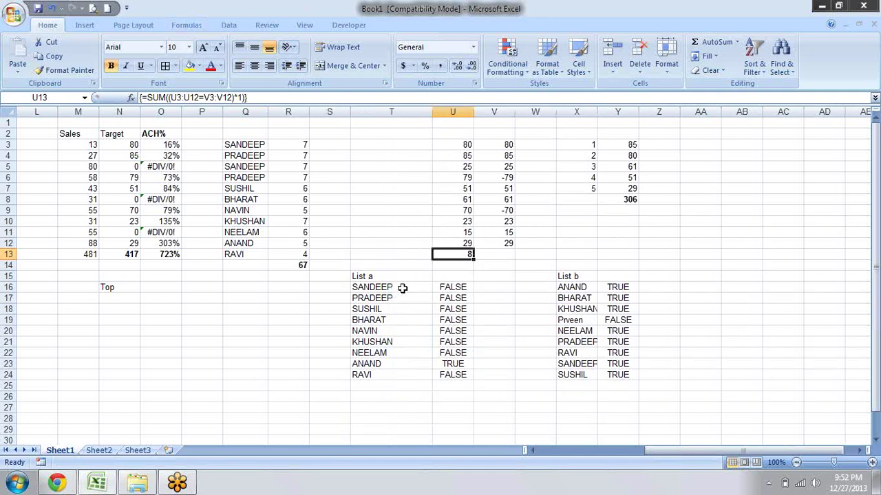
{"action": "left_click_drag", "start_coordinate": [402, 289], "coordinate": [394, 376]}
{"action": "key", "text": "Left"}
{"action": "key", "text": "Left"}
{"action": "key", "text": "Left"}
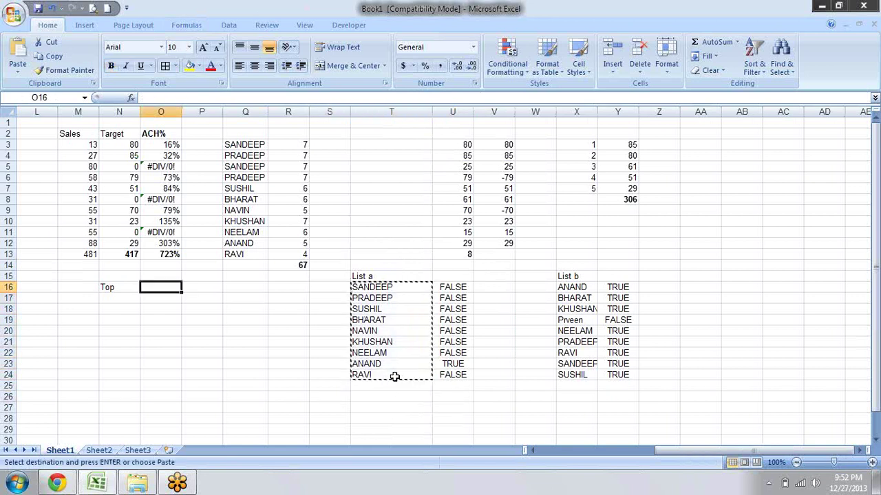
{"action": "key", "text": "Left"}
{"action": "key", "text": "Return"}
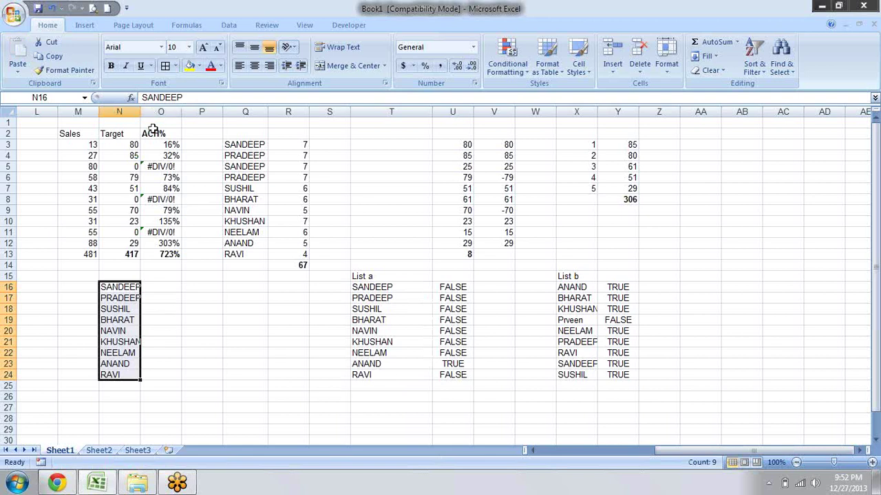
{"action": "left_click_drag", "start_coordinate": [141, 113], "coordinate": [159, 121]}
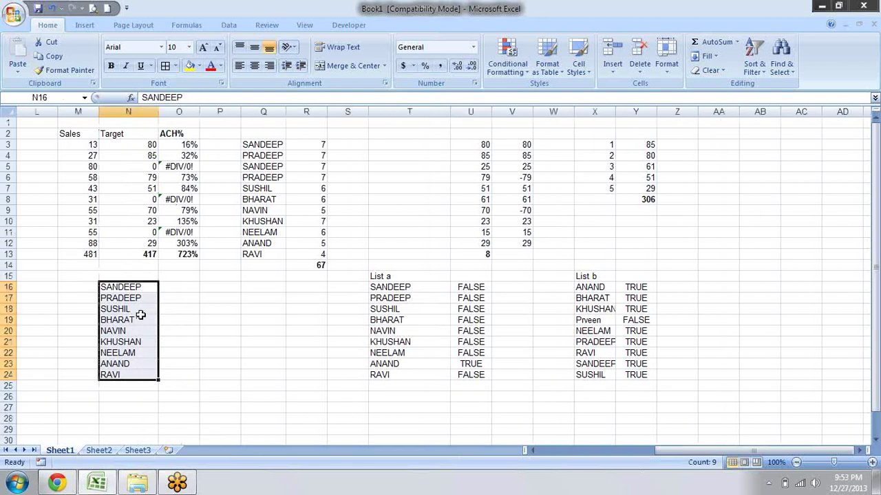
{"action": "double_click", "coordinate": [137, 320]}
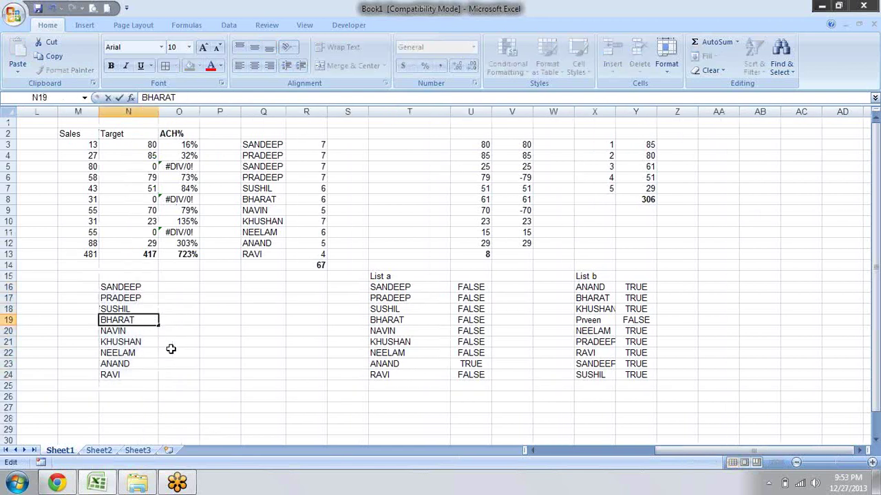
{"action": "type", "text": "Singh Rajp"}
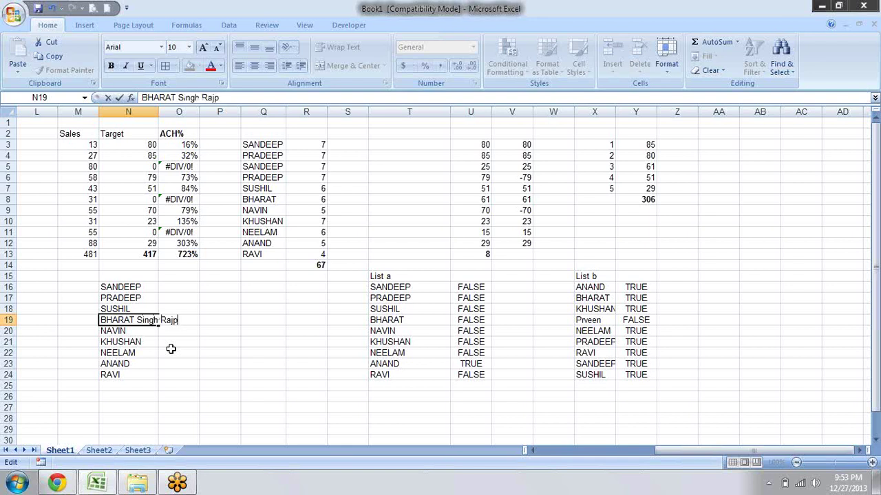
{"action": "type", "text": "ut"}
{"action": "key", "text": "Return"}
{"action": "key", "text": "Up"}
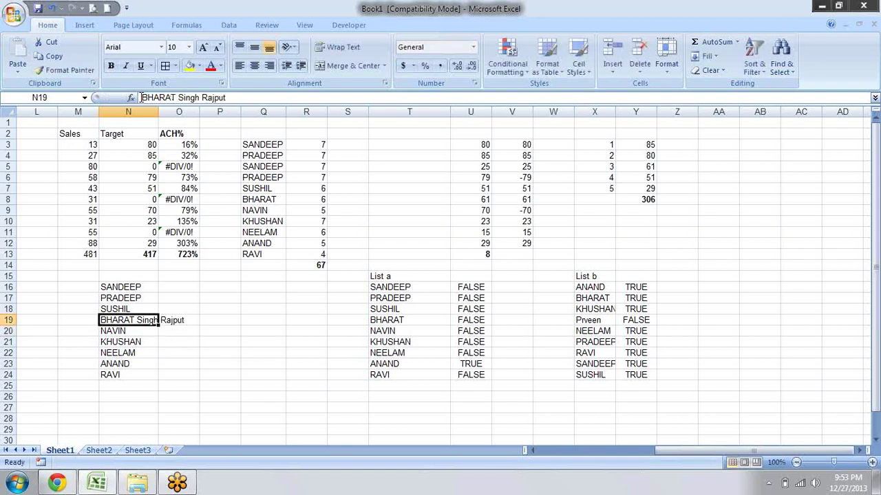
{"action": "double_click", "coordinate": [158, 112]}
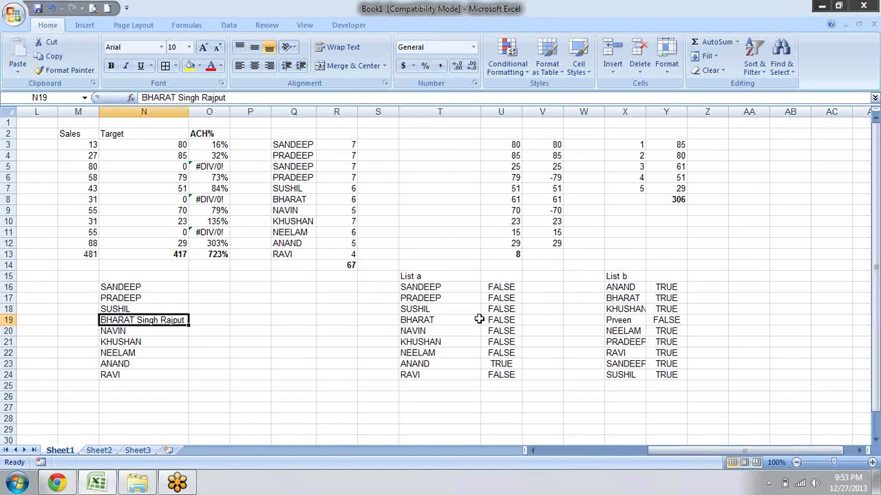
{"action": "key", "text": "Right"}
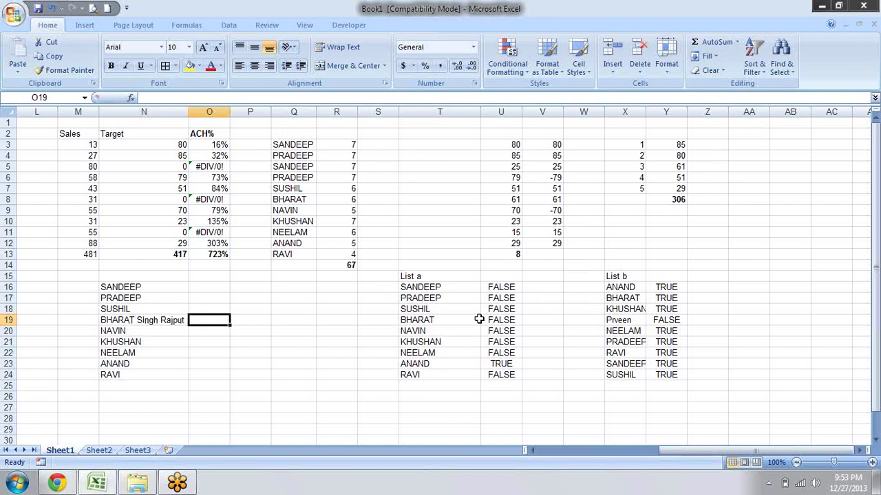
{"action": "key", "text": "Up"}
{"action": "key", "text": "Up"}
{"action": "key", "text": "Up"}
{"action": "key", "text": "Right"}
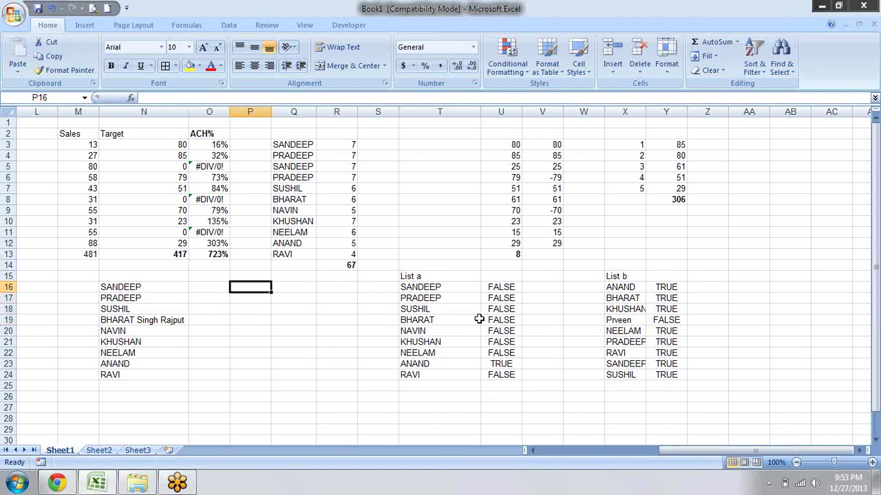
Step: Start P16's formula as =MATCH(MAX(LEN(N16:N24)) over the names range
{"action": "type", "text": "="}
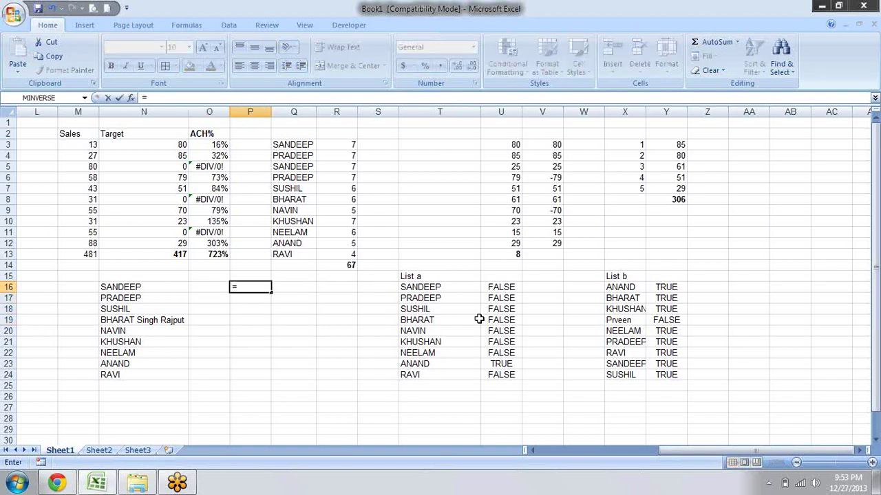
{"action": "key", "text": "Escape"}
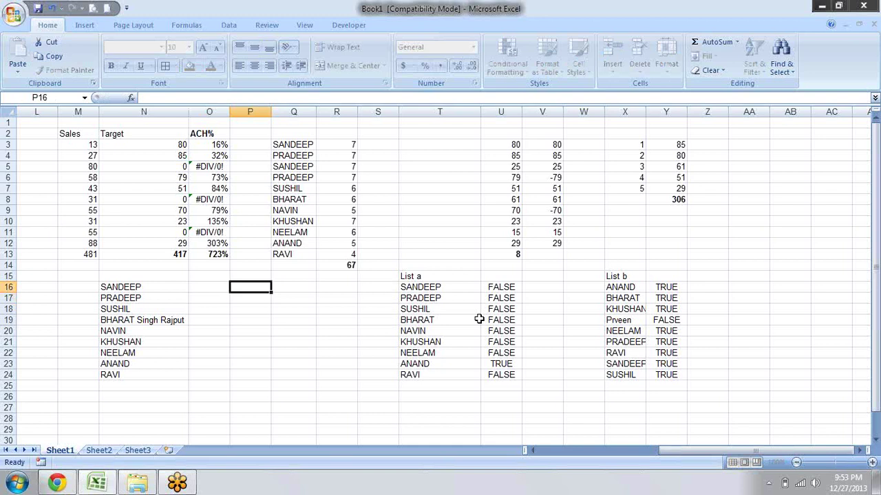
{"action": "key", "text": "Left"}
{"action": "key", "text": "Right"}
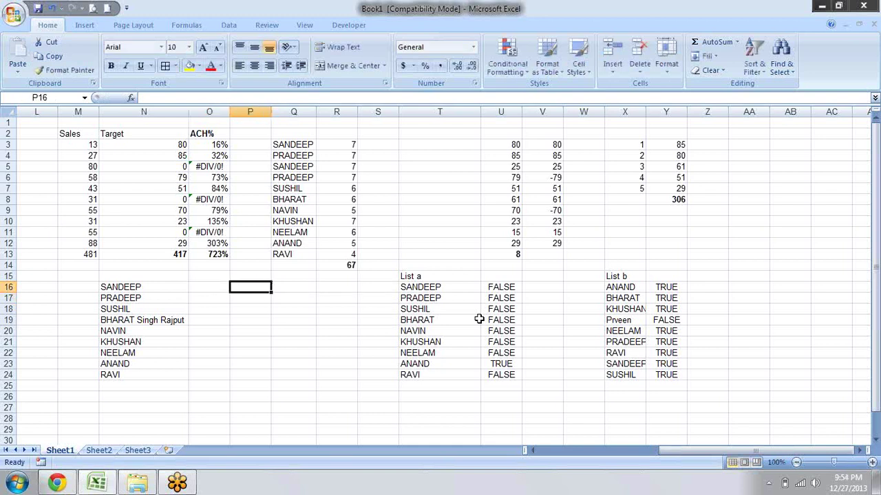
{"action": "type", "text": "=MATCH("}
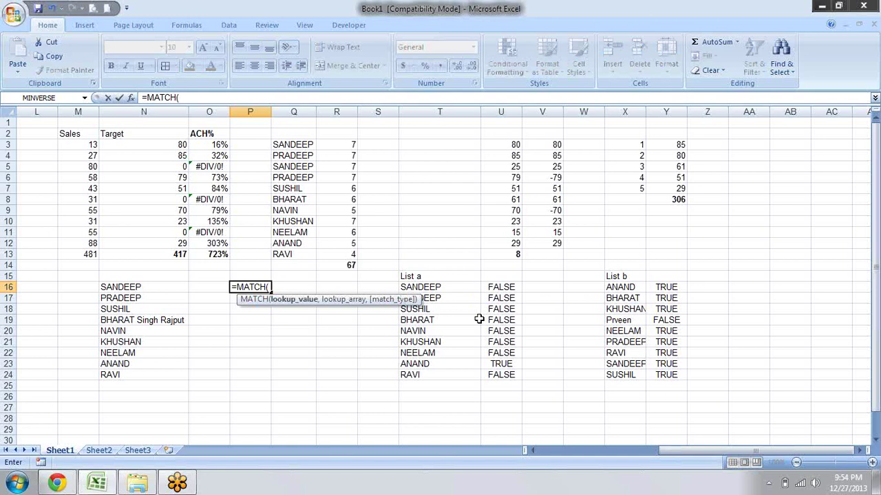
{"action": "type", "text": "max"}
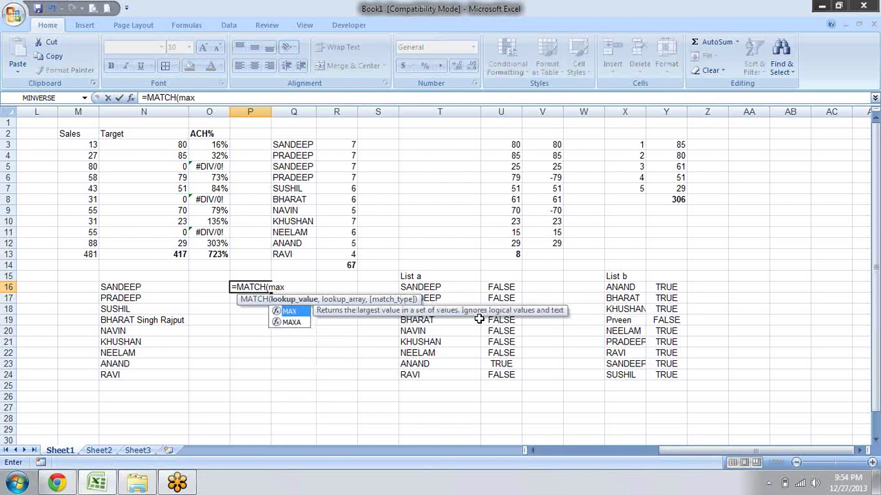
{"action": "key", "text": "Tab"}
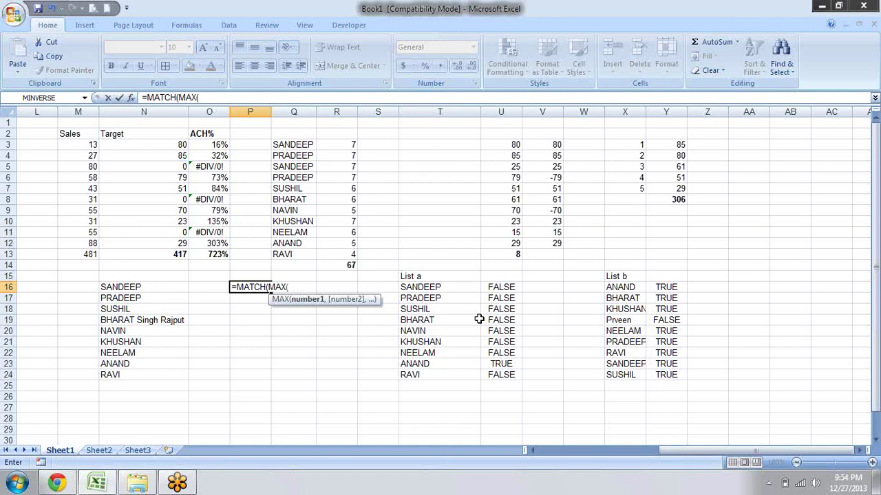
{"action": "type", "text": "len"}
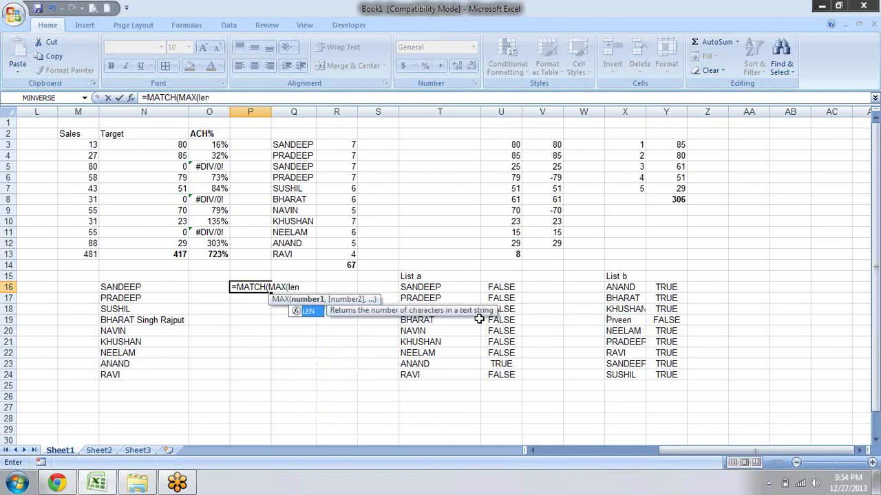
{"action": "key", "text": "Tab"}
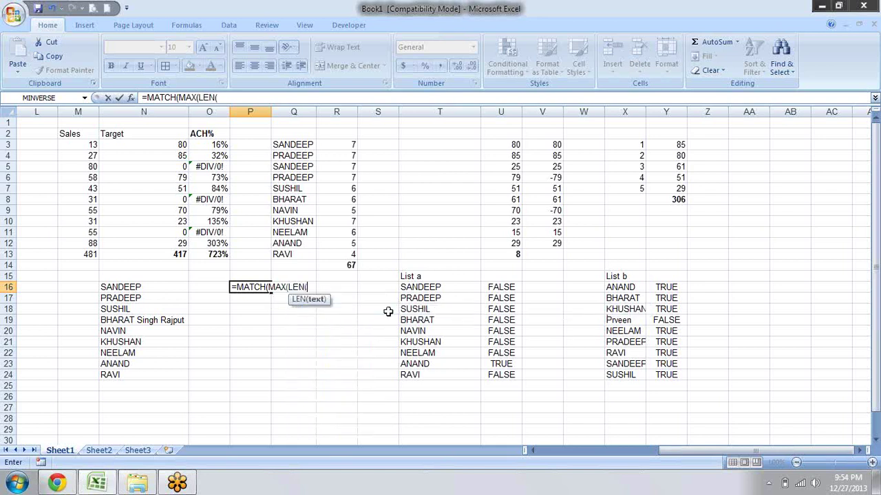
{"action": "left_click", "coordinate": [142, 287]}
{"action": "left_click_drag", "start_coordinate": [143, 314], "coordinate": [149, 374]}
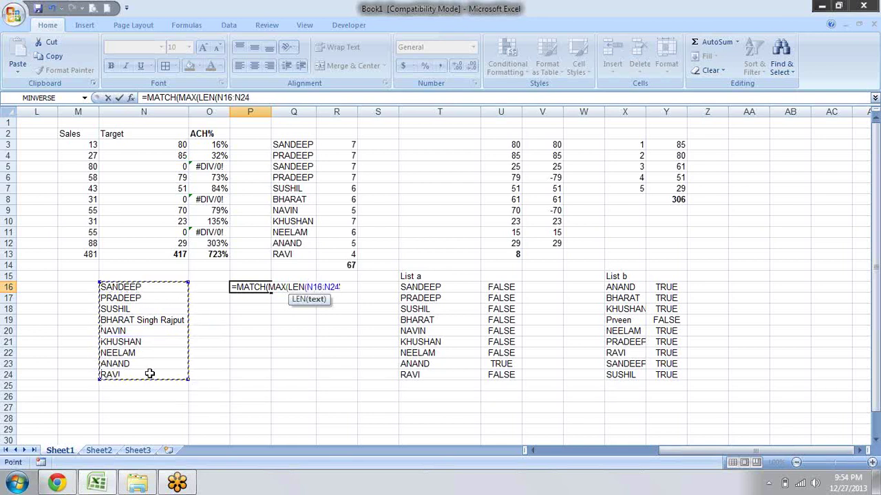
{"action": "type", "text": ")"}
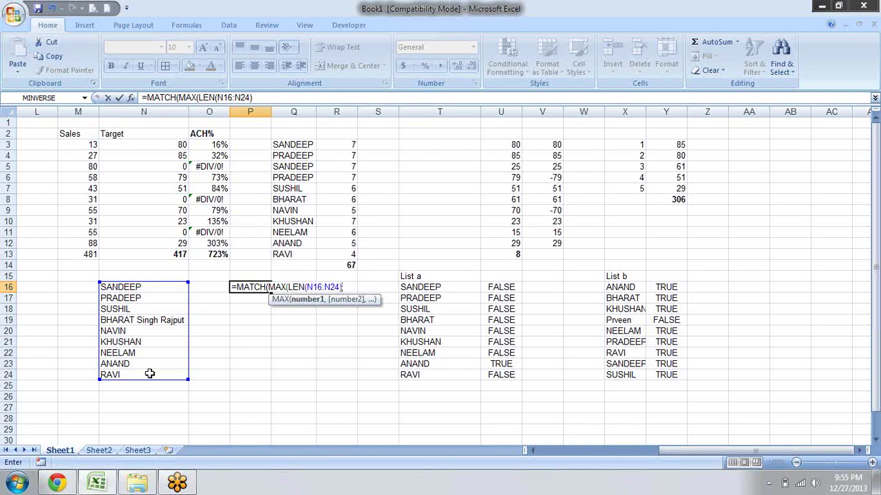
Step: Complete it as =MATCH(MAX(LEN(N16:N24)),LEN(N16:N24),0) and commit it as an array formula
{"action": "type", "text": "le"}
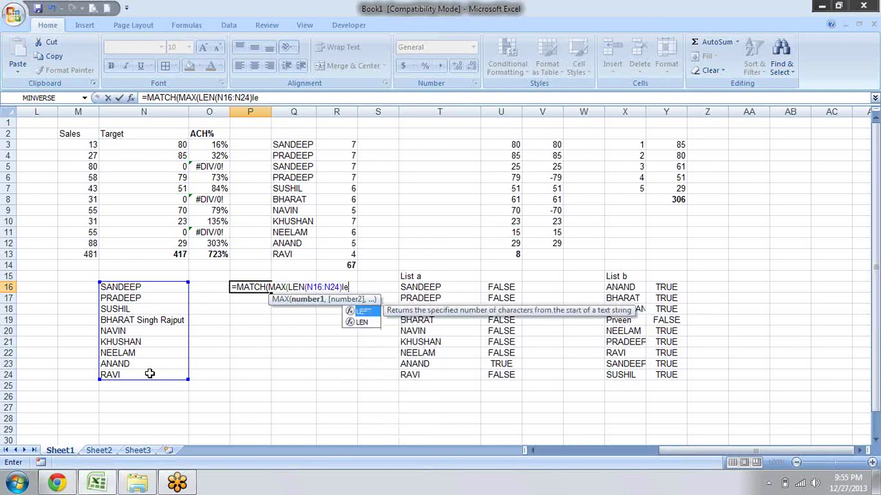
{"action": "key", "text": "Down"}
{"action": "key", "text": "Tab"}
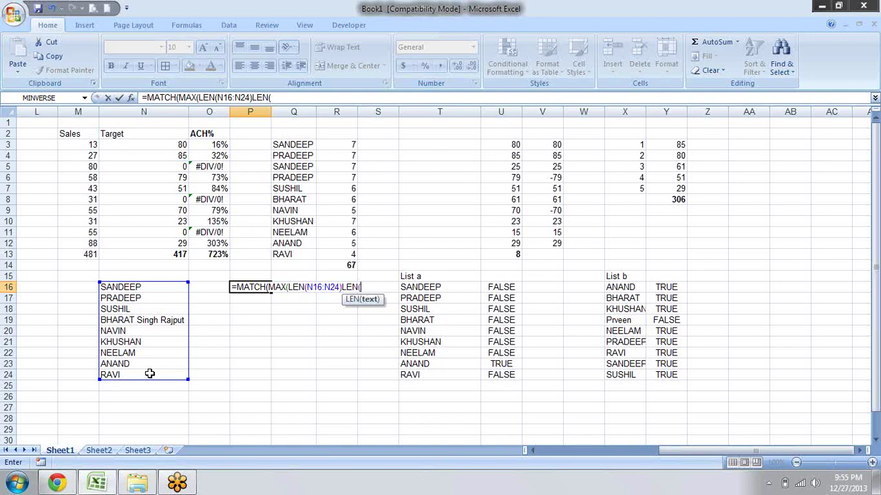
{"action": "left_click_drag", "start_coordinate": [145, 287], "coordinate": [141, 373]}
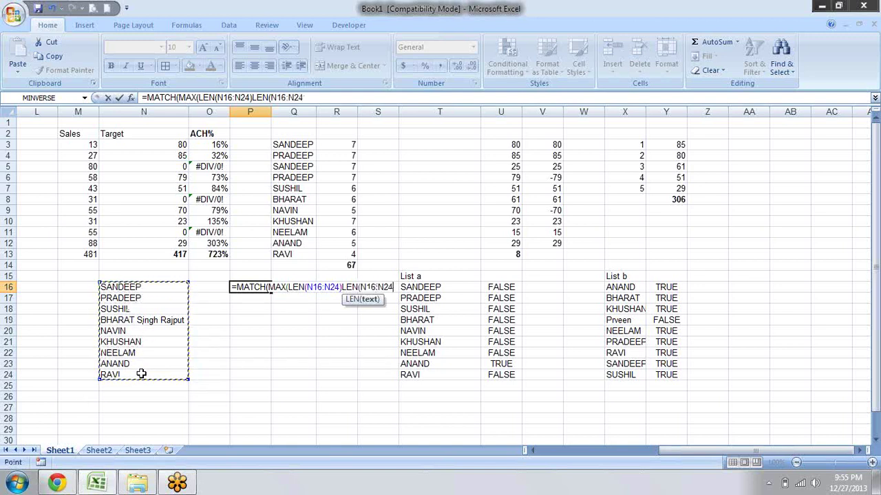
{"action": "type", "text": ")"}
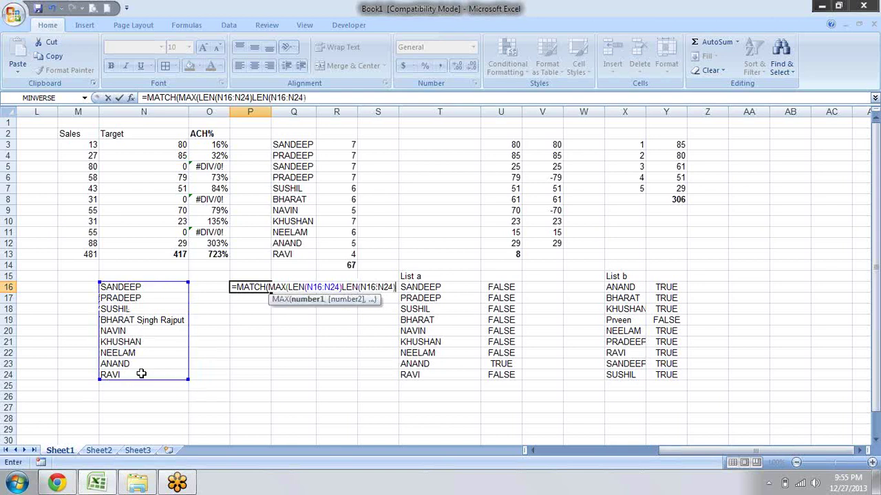
{"action": "type", "text": ","}
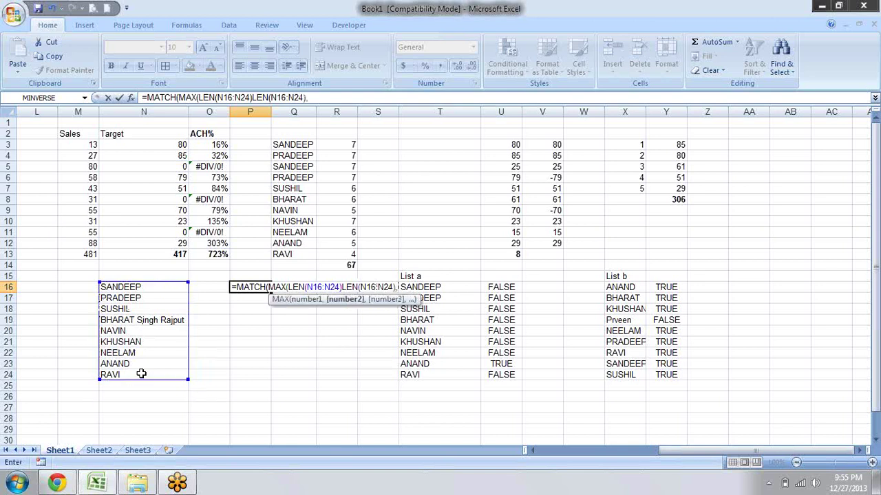
{"action": "type", "text": "0)"}
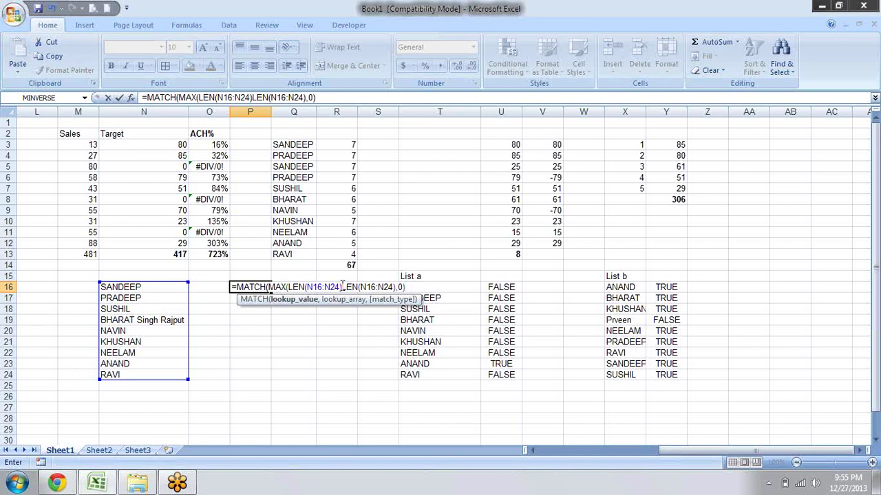
{"action": "left_click", "coordinate": [342, 287]}
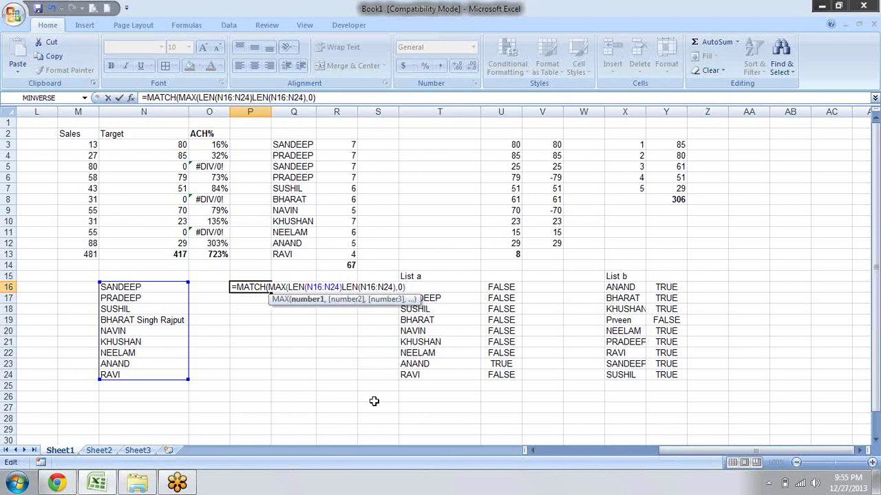
{"action": "type", "text": "),"}
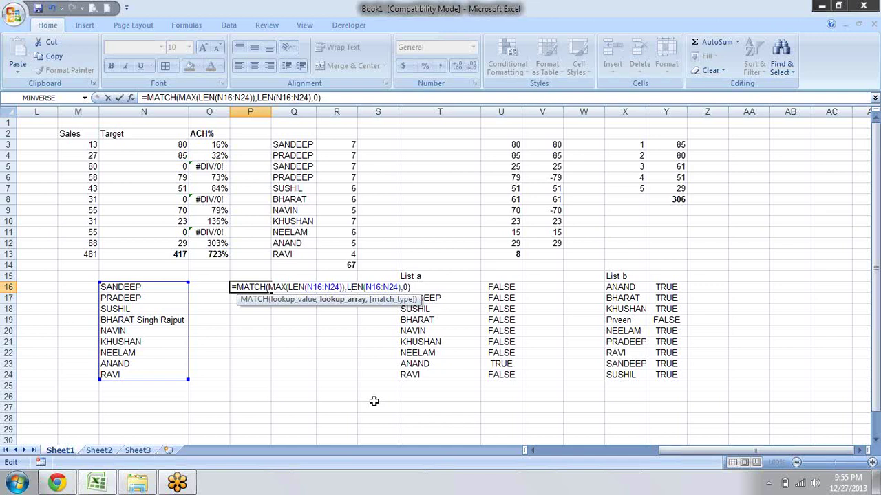
{"action": "key", "text": "ctrl+shift+Return"}
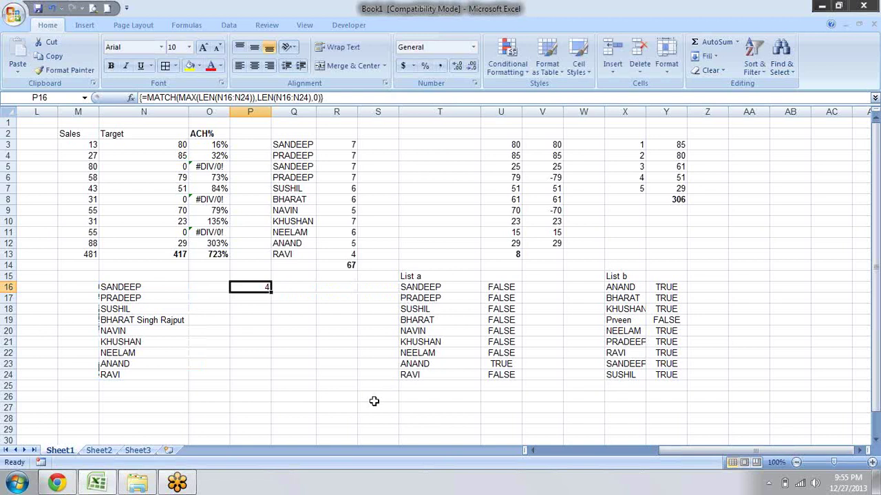
{"action": "key", "text": "Left"}
{"action": "key", "text": "Right"}
{"action": "key", "text": "Left"}
{"action": "key", "text": "Left"}
{"action": "key", "text": "Down"}
{"action": "key", "text": "Down"}
{"action": "key", "text": "Down"}
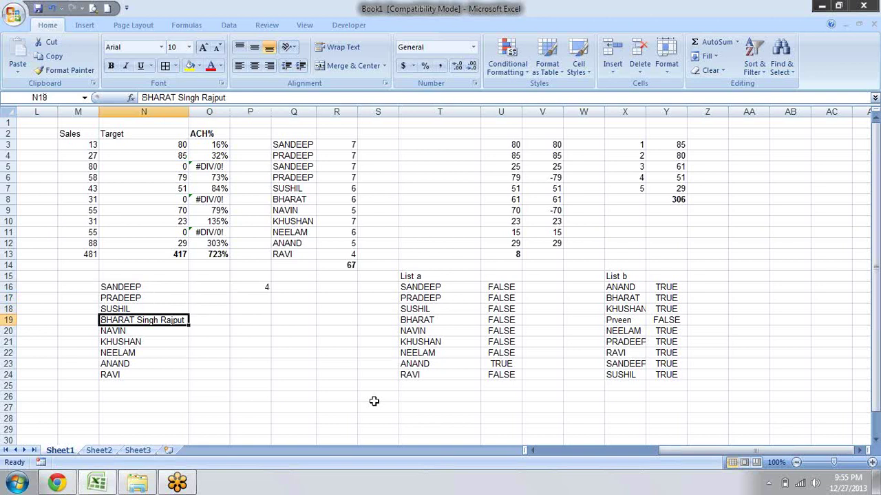
{"action": "key", "text": "Up"}
{"action": "key", "text": "Up"}
{"action": "key", "text": "Up"}
{"action": "key", "text": "Right"}
{"action": "key", "text": "Right"}
{"action": "key", "text": "Left"}
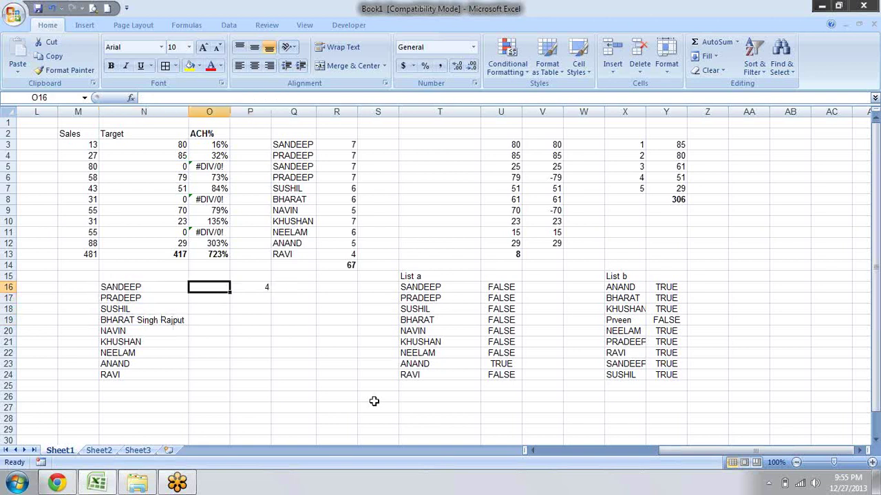
{"action": "type", "text": "="}
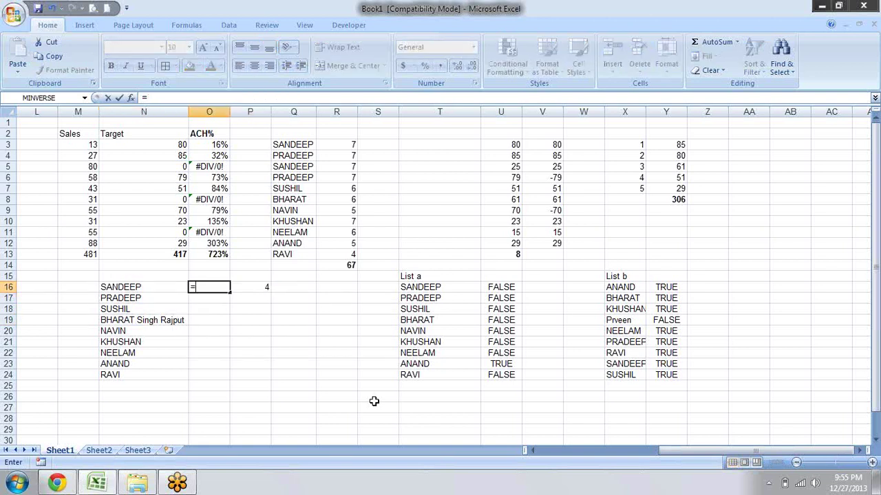
{"action": "type", "text": "in"}
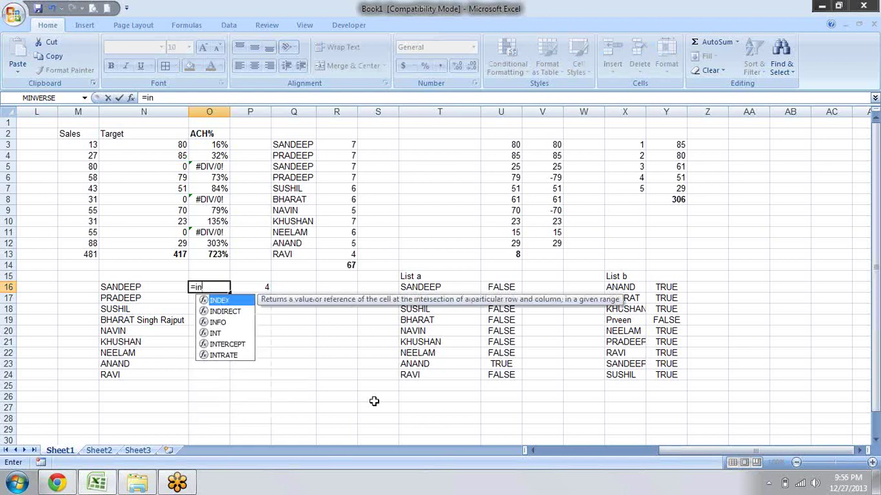
{"action": "type", "text": "d"}
{"action": "key", "text": "Tab"}
{"action": "key", "text": "Left"}
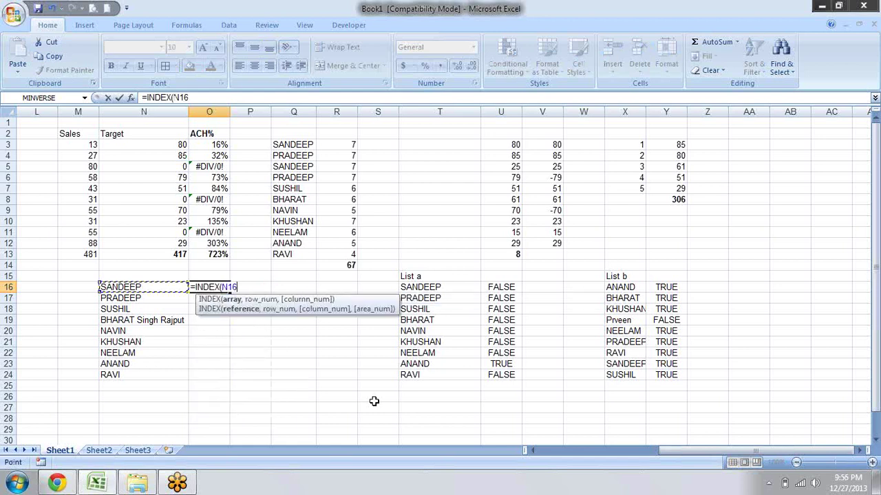
{"action": "key", "text": "ctrl+shift+Down"}
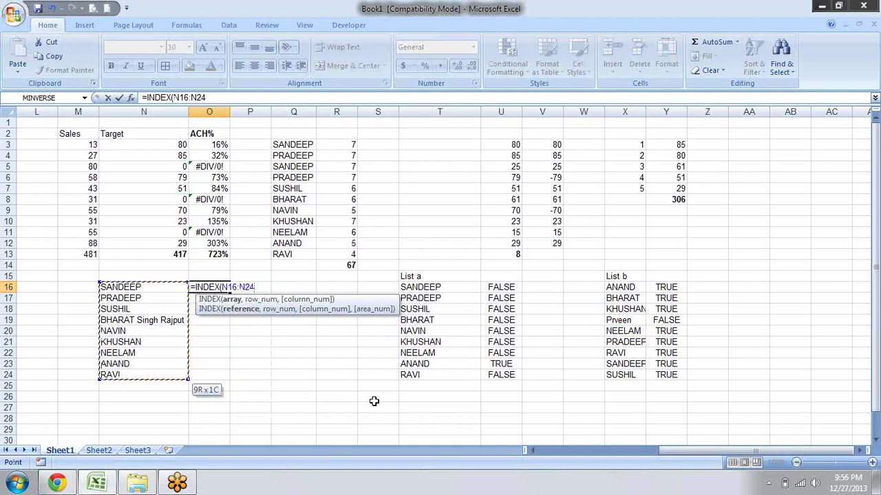
{"action": "type", "text": ",P16"}
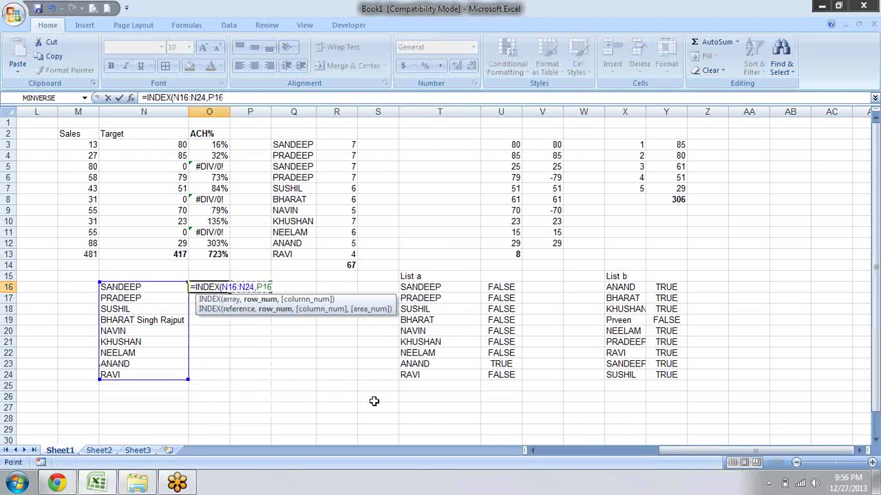
{"action": "type", "text": ")"}
{"action": "key", "text": "Return"}
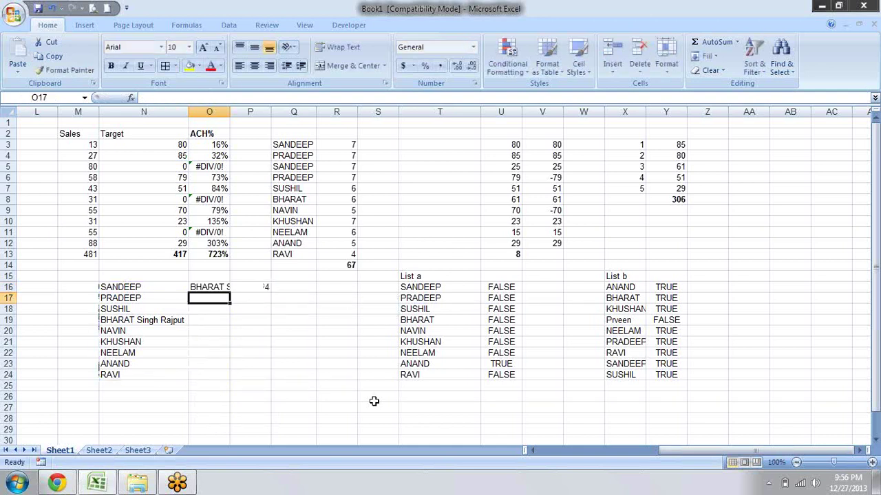
{"action": "double_click", "coordinate": [229, 111]}
{"action": "left_click", "coordinate": [150, 333]}
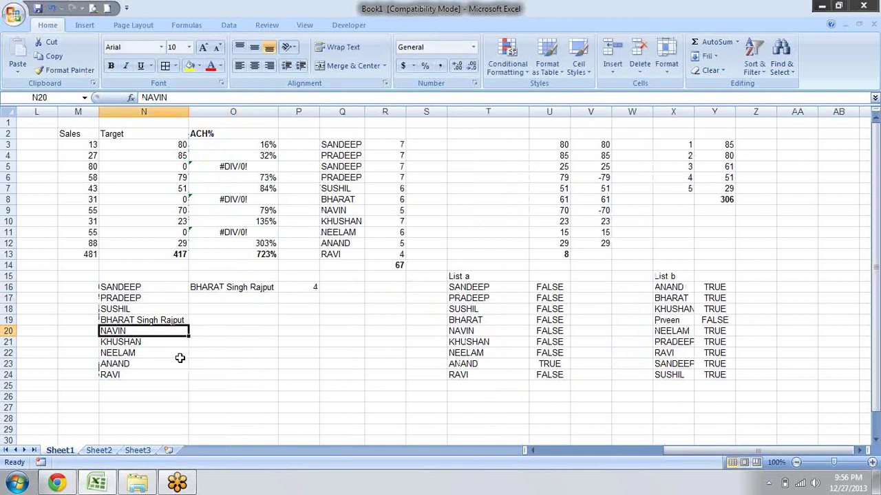
{"action": "key", "text": "F2"}
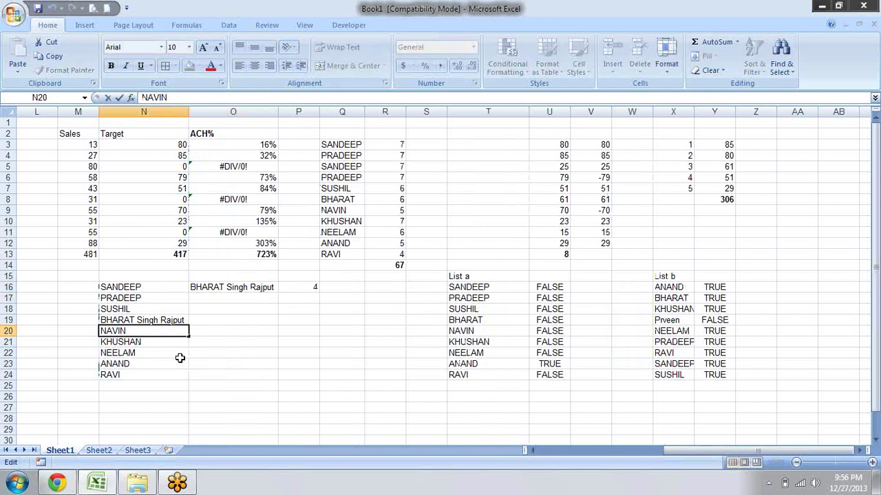
{"action": "type", "text": "suryann"}
{"action": "key", "text": "BackSpace"}
{"action": "key", "text": "BackSpace"}
{"action": "type", "text": "va"}
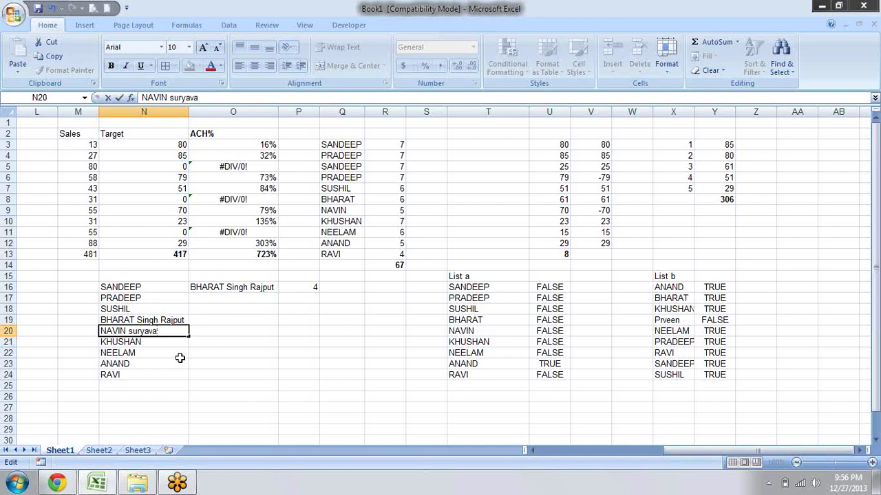
{"action": "type", "text": "nshi"}
{"action": "type", "text": " kumar raju"}
{"action": "key", "text": "Return"}
Step: Autofit column O to the longer name and reopen P16's formula for editing
{"action": "key", "text": "Up"}
{"action": "key", "text": "Up"}
{"action": "key", "text": "Up"}
{"action": "key", "text": "Up"}
{"action": "key", "text": "Right"}
{"action": "key", "text": "Up"}
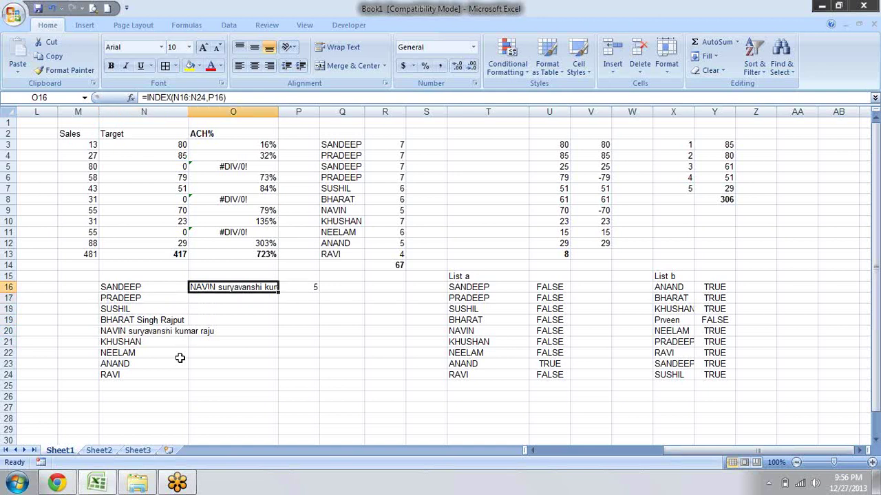
{"action": "double_click", "coordinate": [279, 110]}
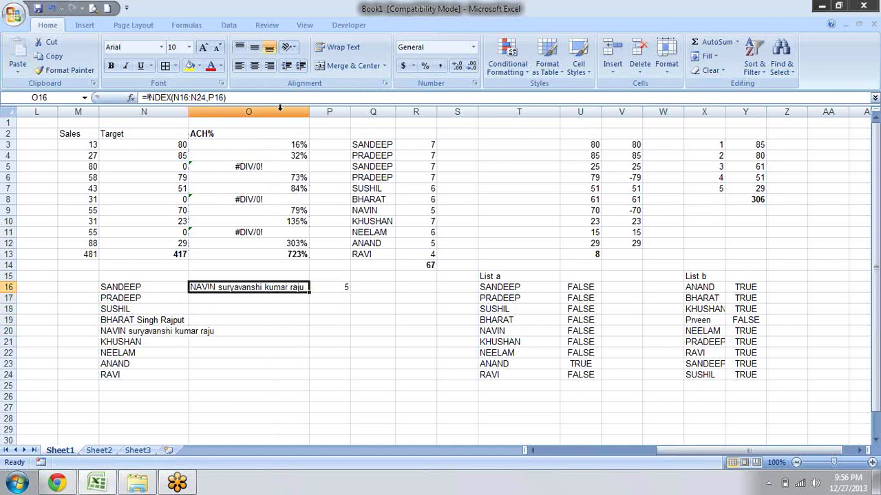
{"action": "key", "text": "Right"}
{"action": "key", "text": "F2"}
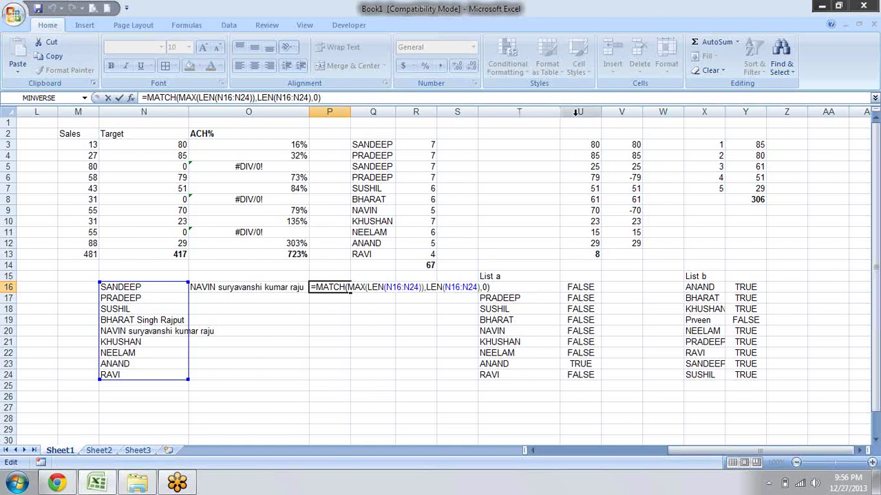
Step: Re-enter P16 as an array formula and launch Evaluate Formula on it
{"action": "key", "text": "ctrl+shift+Return"}
{"action": "left_click", "coordinate": [85, 25]}
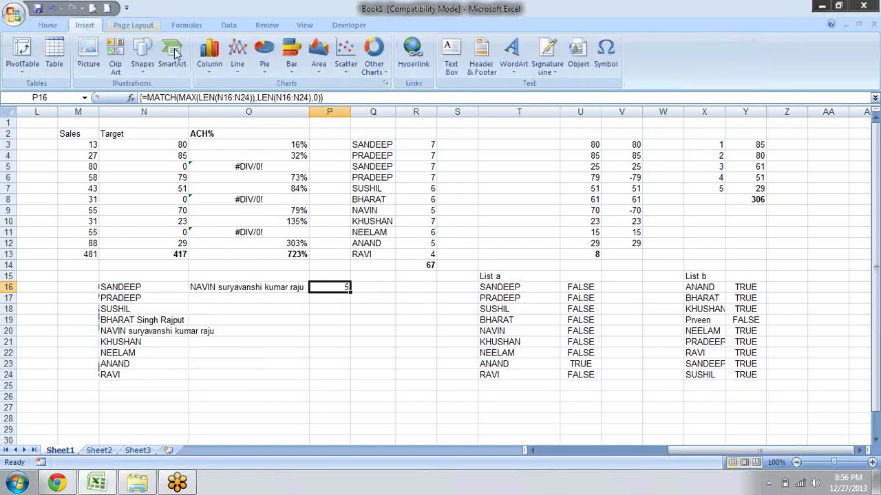
{"action": "left_click", "coordinate": [187, 26]}
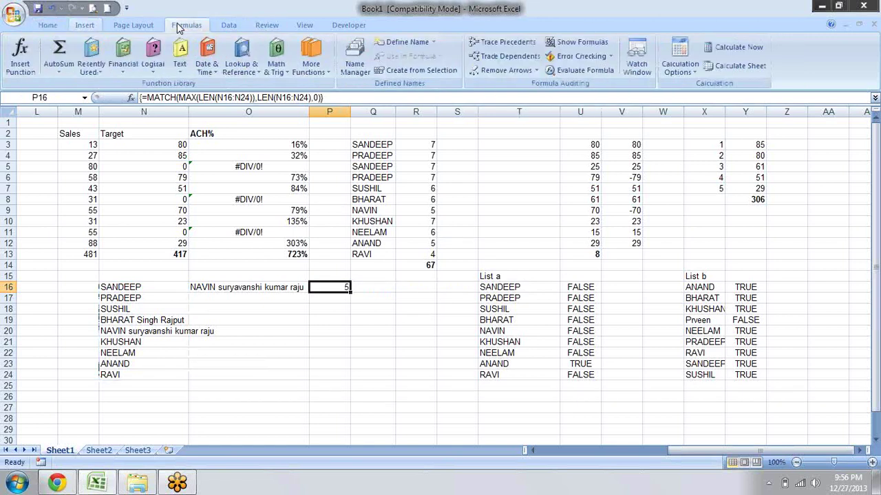
{"action": "left_click", "coordinate": [600, 74]}
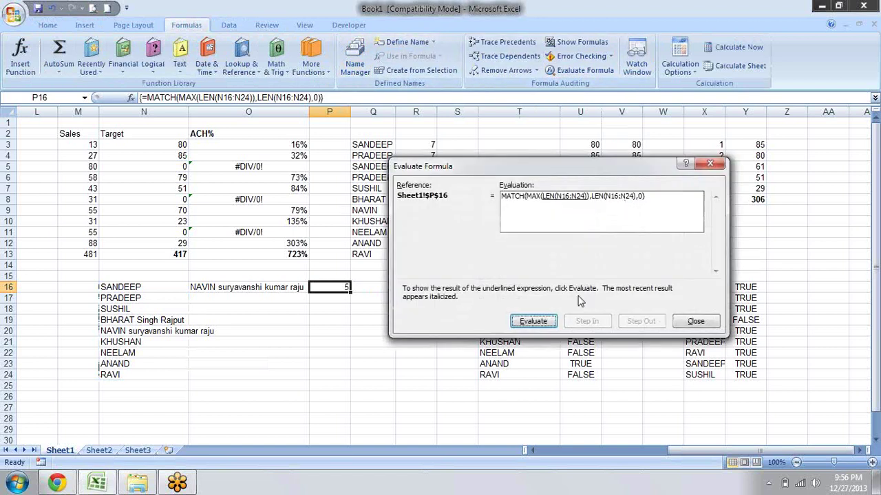
Step: Step through the evaluation to the final result 5, restart it, then close the dialog
{"action": "left_click", "coordinate": [533, 321]}
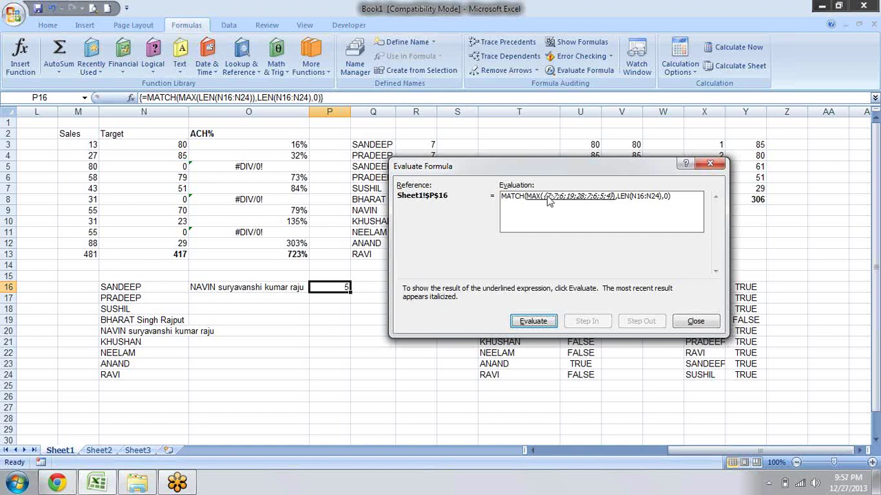
{"action": "left_click", "coordinate": [536, 323]}
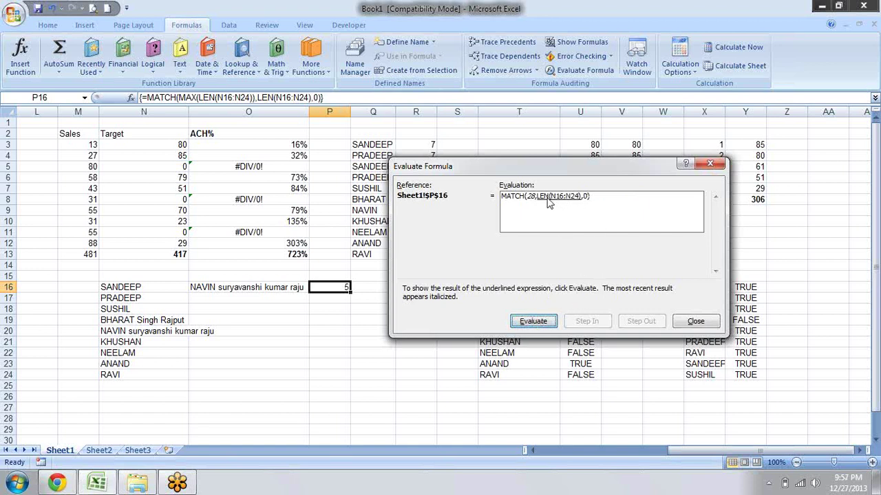
{"action": "left_click", "coordinate": [550, 322]}
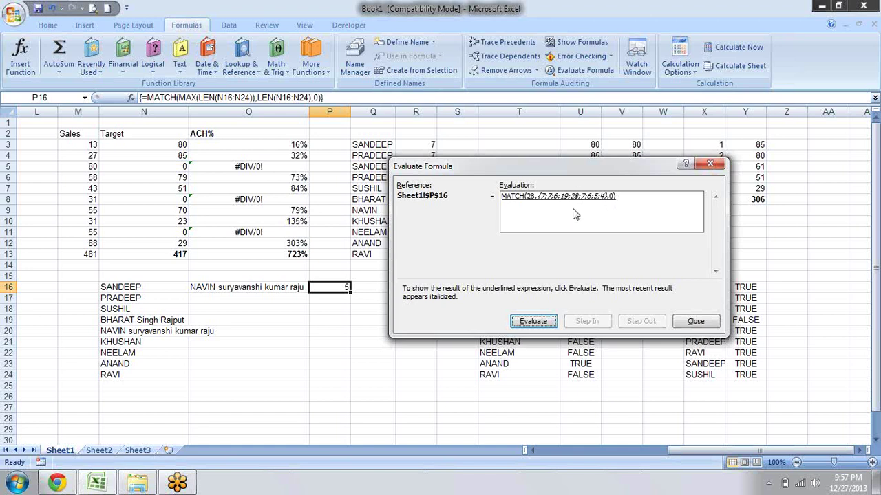
{"action": "left_click", "coordinate": [534, 321]}
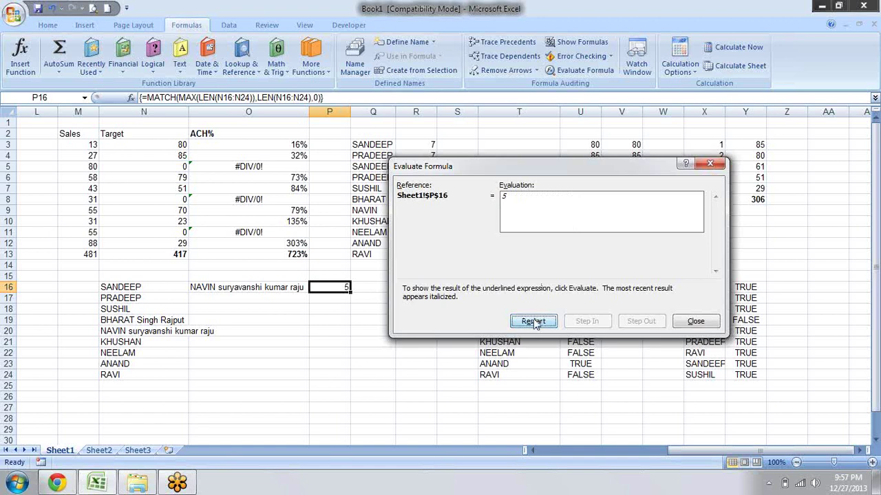
{"action": "left_click", "coordinate": [534, 322]}
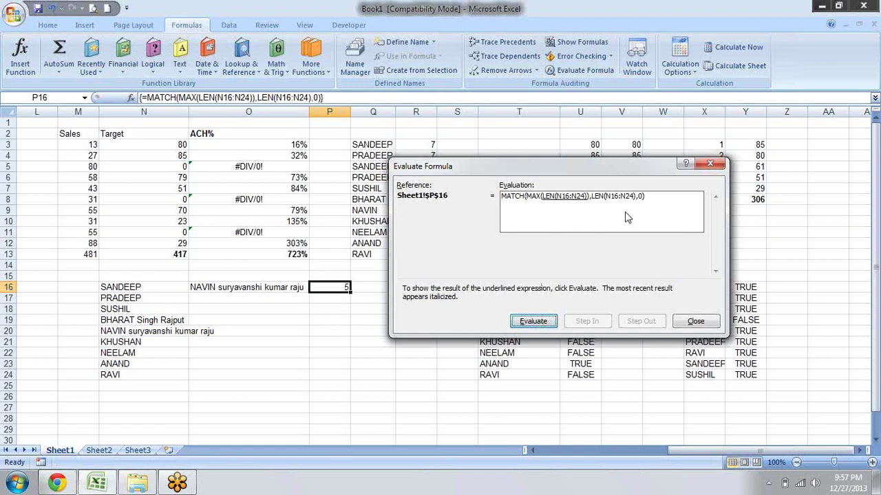
{"action": "left_click", "coordinate": [698, 322]}
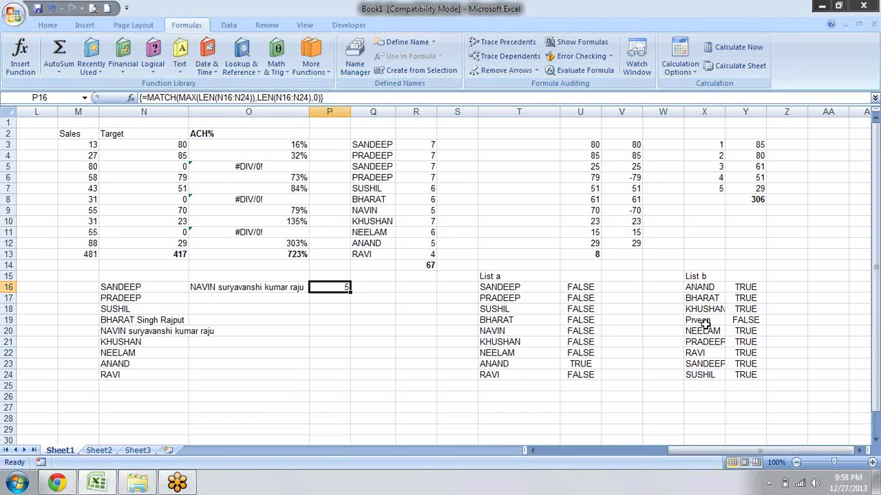
Step: Wrap P16's formula in INDEX(N16:N24, …) and commit it as an array formula
{"action": "key", "text": "F2"}
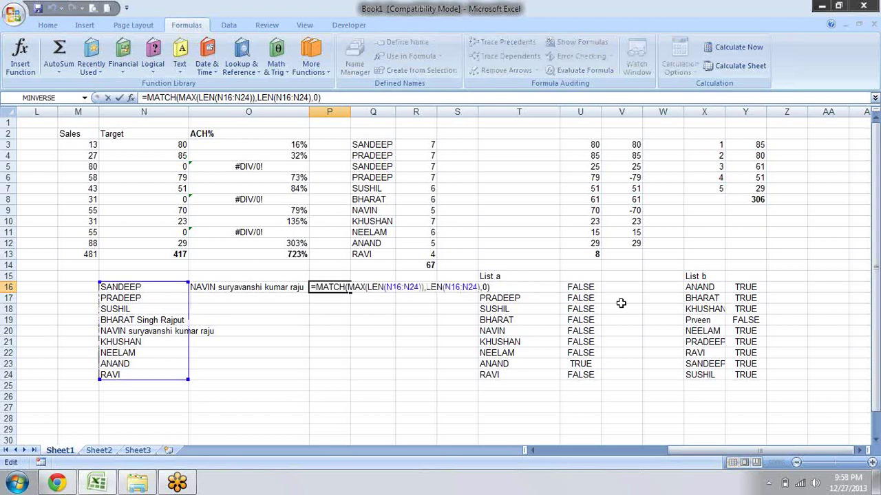
{"action": "key", "text": "Home"}
{"action": "key", "text": "Right"}
{"action": "type", "text": "ind"}
{"action": "key", "text": "Tab"}
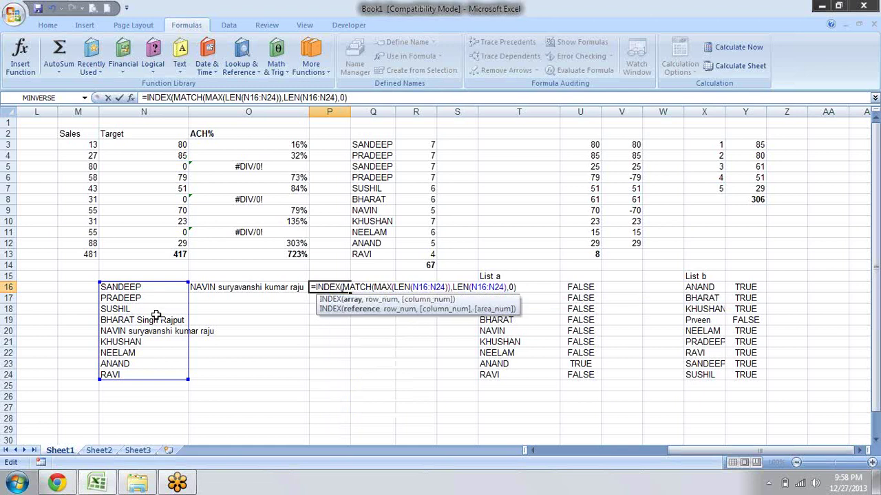
{"action": "left_click", "coordinate": [142, 287]}
{"action": "left_click_drag", "start_coordinate": [142, 320], "coordinate": [147, 375]}
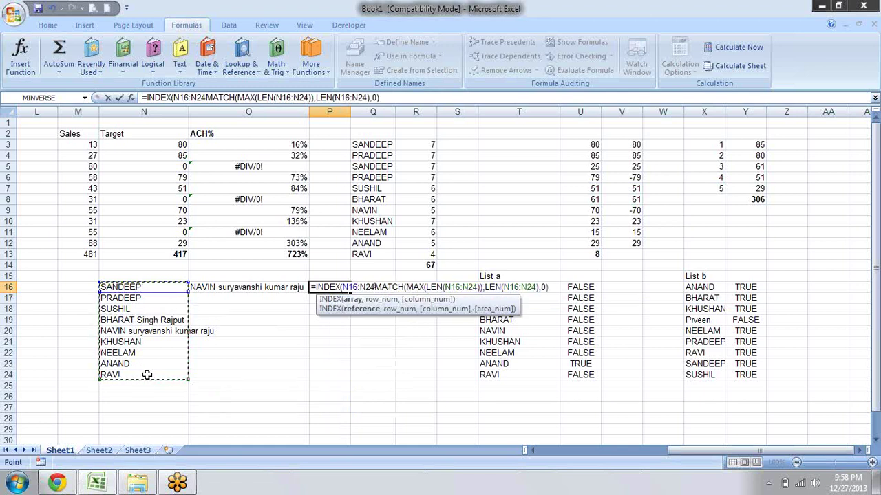
{"action": "type", "text": ","}
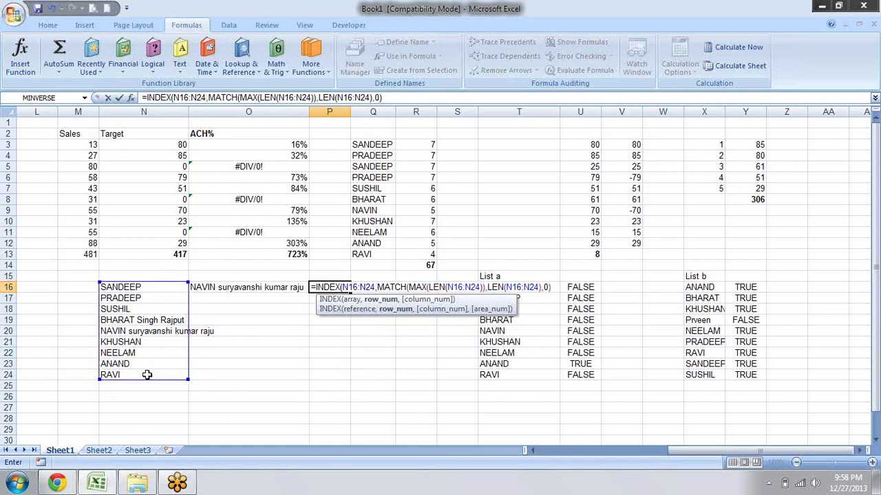
{"action": "left_click", "coordinate": [558, 288]}
{"action": "type", "text": ")"}
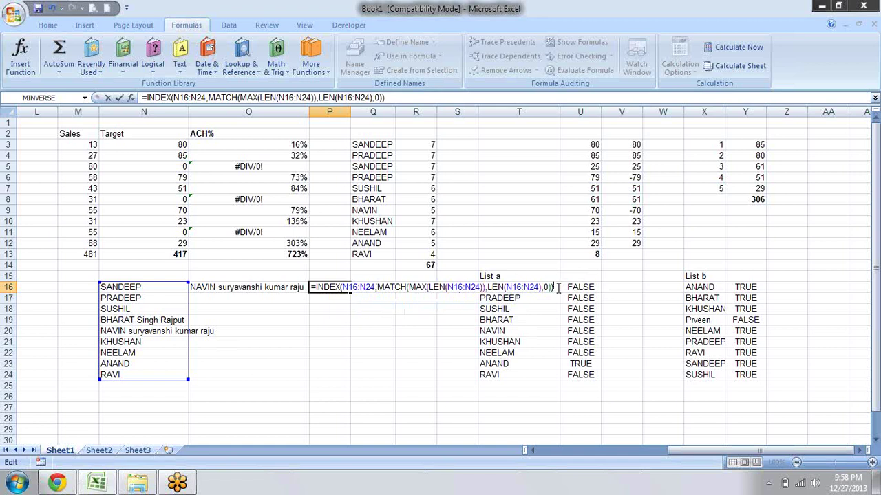
{"action": "key", "text": "ctrl+shift+Return"}
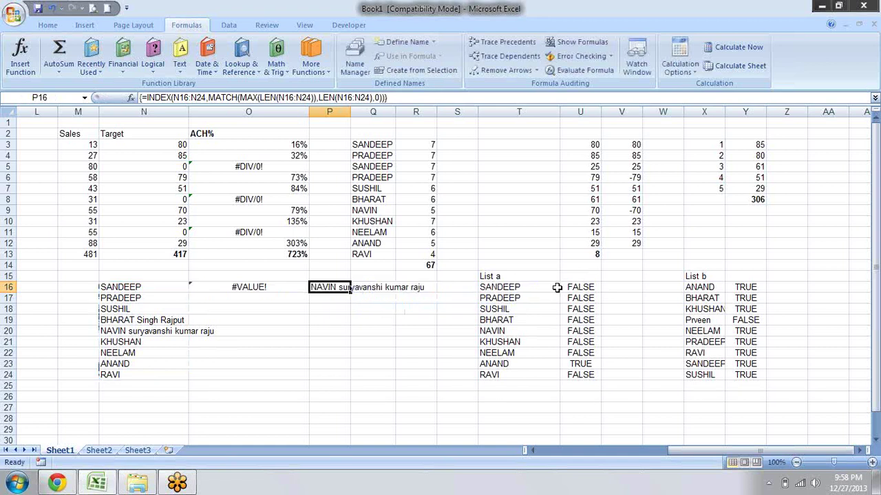
Step: Clear the #VALUE! formula from O16 and overwrite N20 with 'raju' and N19 with 'hi'
{"action": "key", "text": "Left"}
{"action": "key", "text": "Delete"}
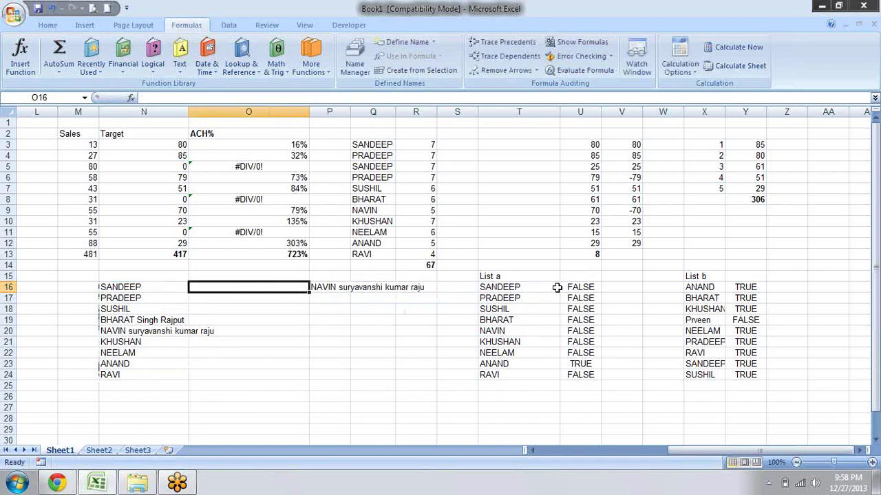
{"action": "key", "text": "Right"}
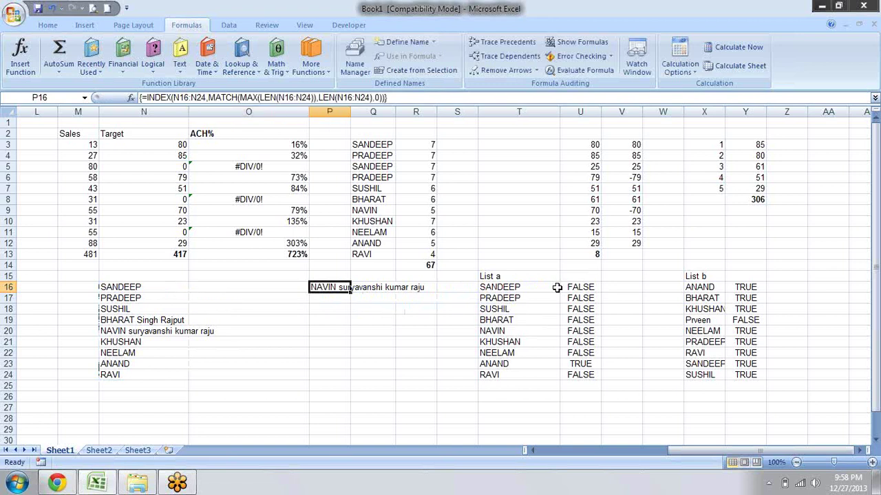
{"action": "key", "text": "Left"}
{"action": "key", "text": "Left"}
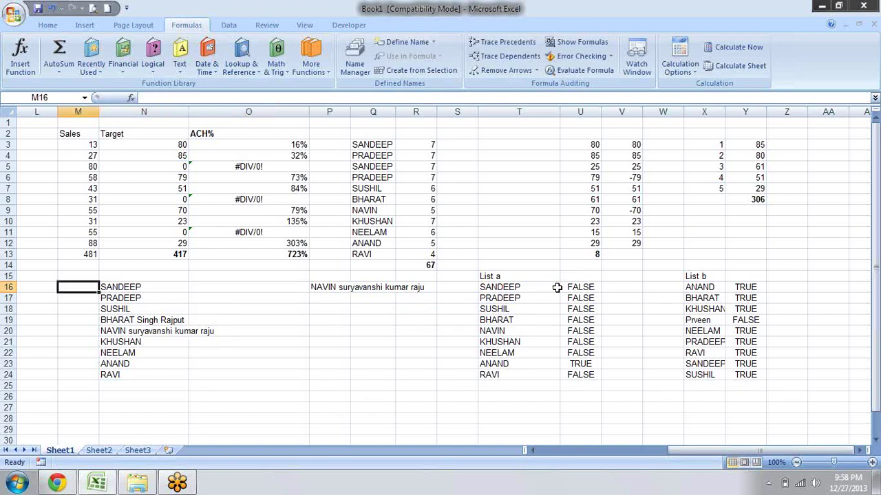
{"action": "key", "text": "Down"}
{"action": "key", "text": "Down"}
{"action": "key", "text": "Down"}
{"action": "key", "text": "Down"}
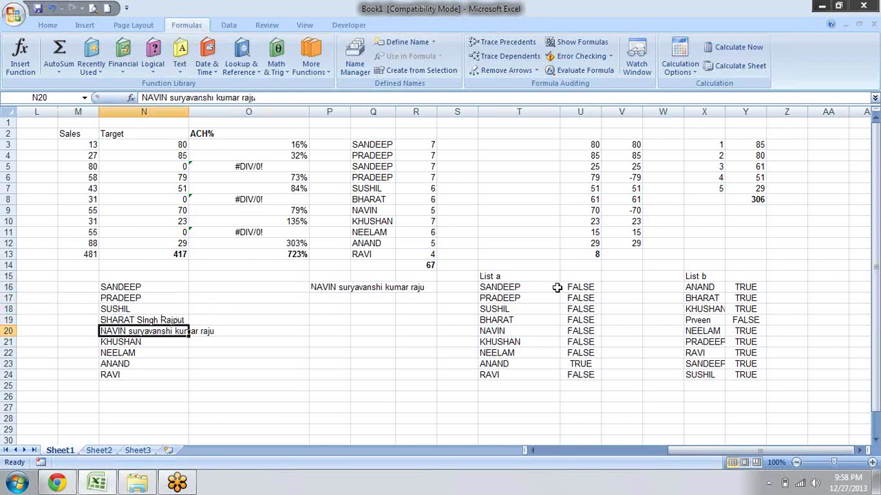
{"action": "type", "text": "raju"}
{"action": "key", "text": "Return"}
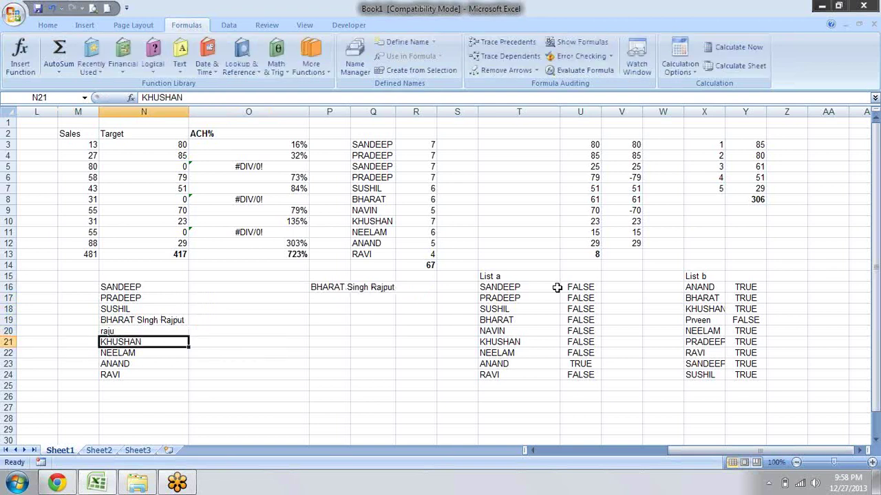
{"action": "key", "text": "Up"}
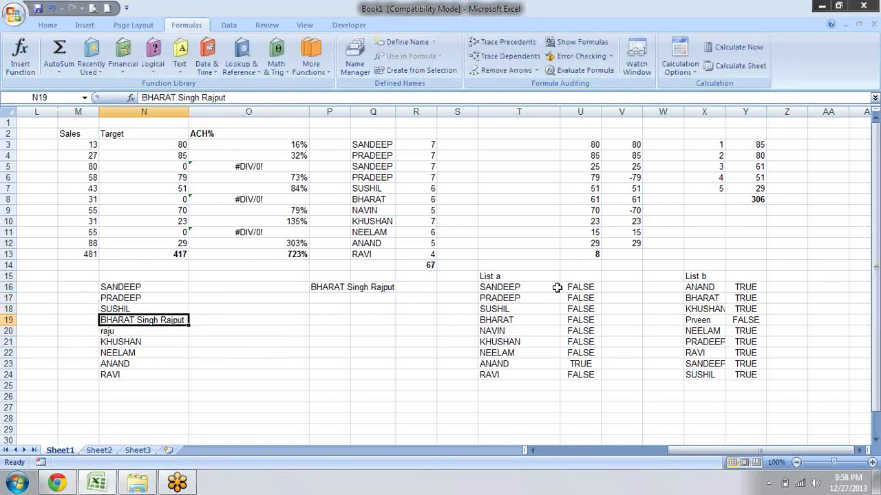
{"action": "type", "text": "hi"}
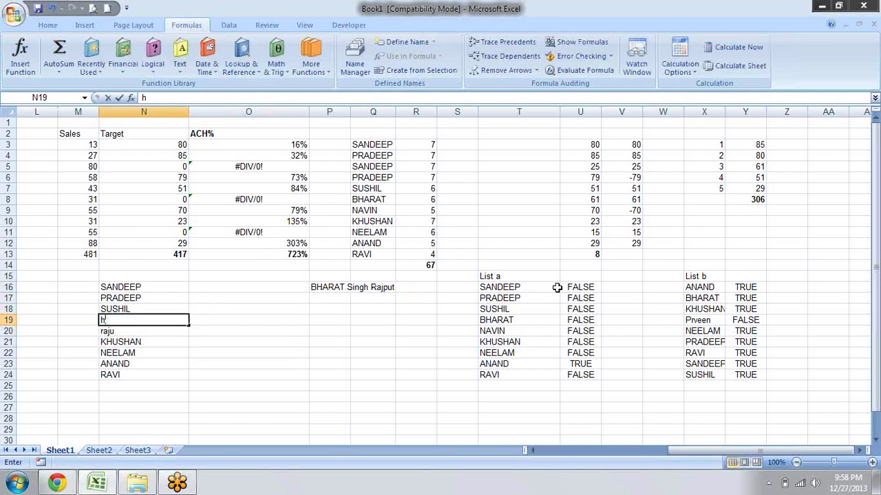
{"action": "key", "text": "Return"}
{"action": "key", "text": "Up"}
{"action": "key", "text": "Up"}
{"action": "key", "text": "Up"}
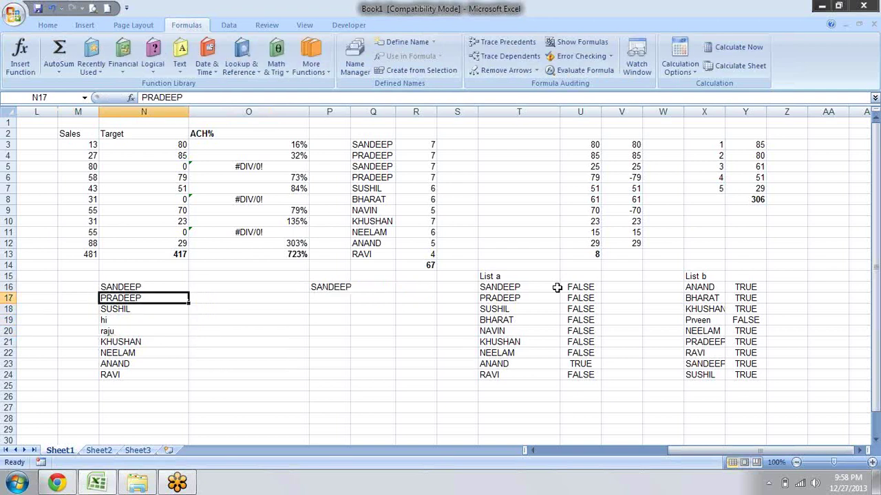
{"action": "type", "text": "pradeep sin"}
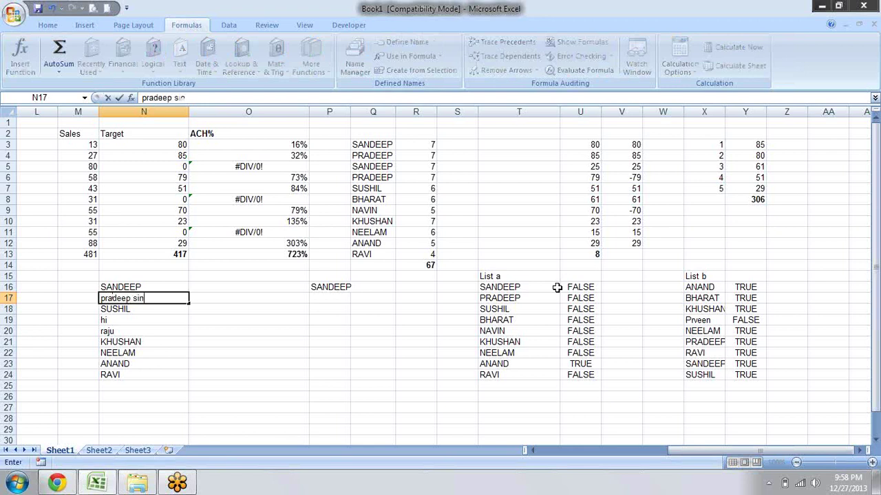
{"action": "type", "text": "gh"}
{"action": "key", "text": "Return"}
{"action": "key", "text": "Up"}
{"action": "key", "text": "Up"}
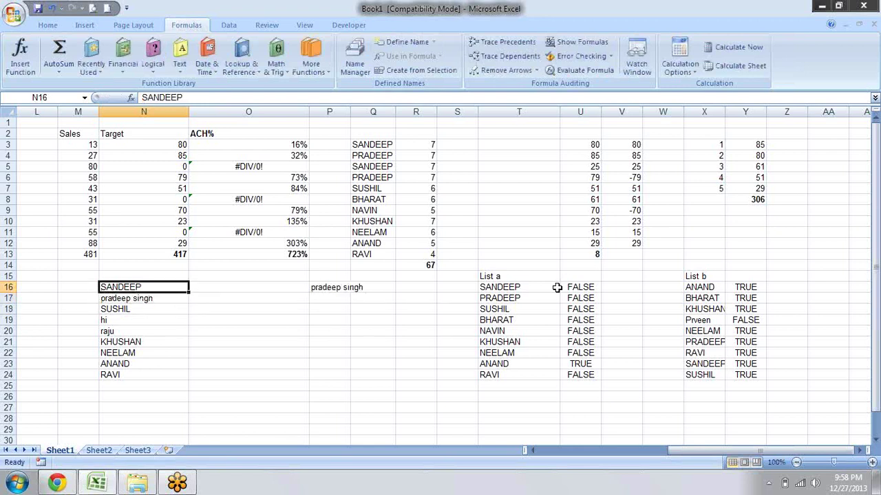
{"action": "key", "text": "Right"}
{"action": "key", "text": "Right"}
{"action": "key", "text": "ctrl+b"}
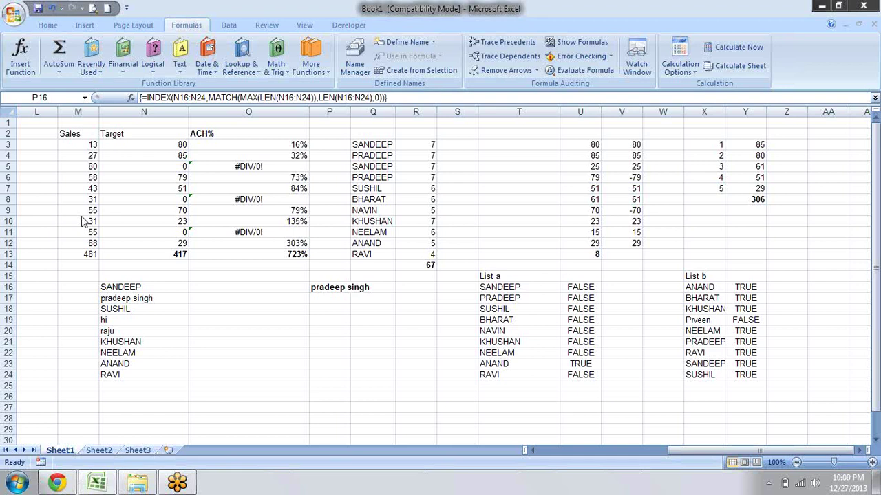
Step: Switch to Chrome and go to TechOnTheNet's Excel topics page
{"action": "left_click", "coordinate": [56, 483]}
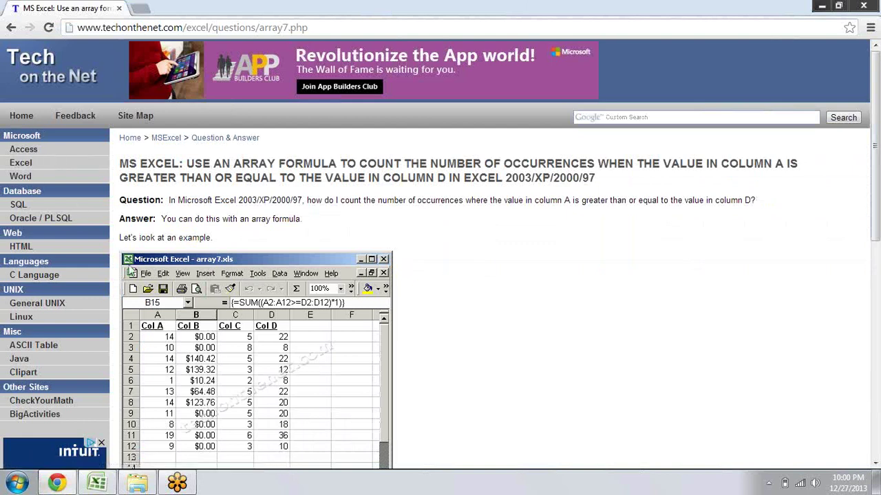
{"action": "triple_click", "coordinate": [448, 253]}
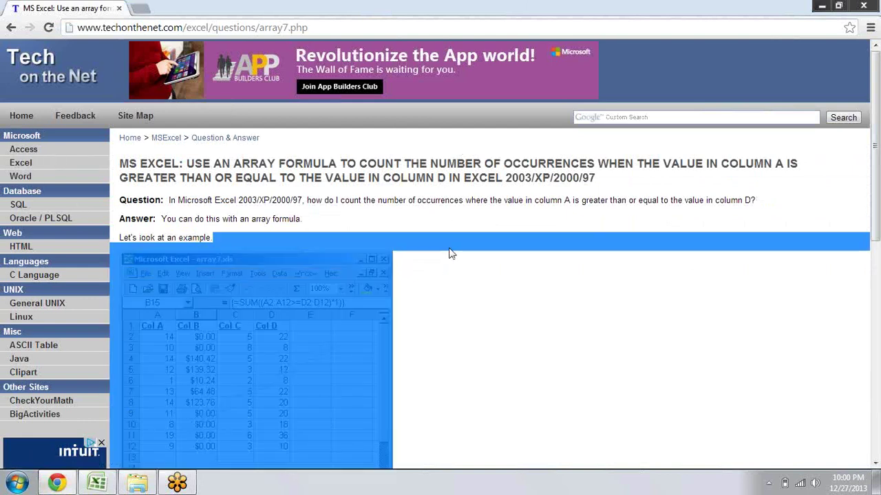
{"action": "left_click", "coordinate": [21, 175]}
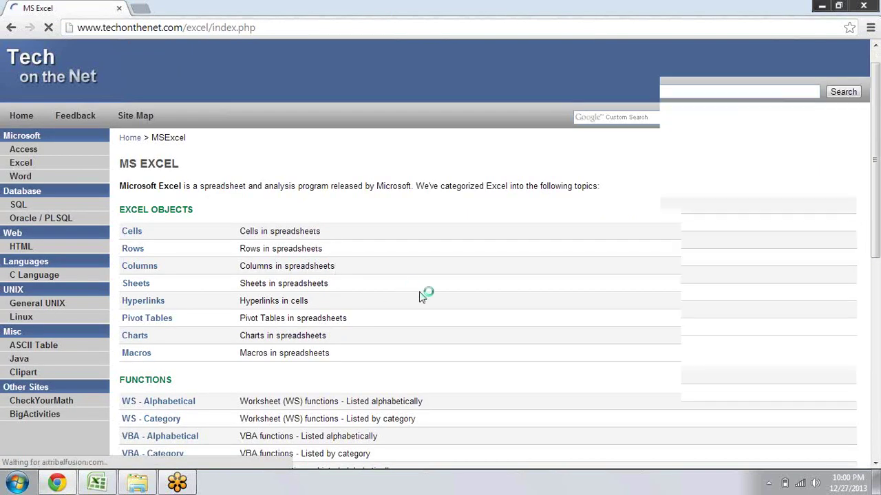
{"action": "scroll", "coordinate": [423, 296], "scroll_direction": "down", "scroll_amount": 1}
{"action": "scroll", "coordinate": [424, 296], "scroll_direction": "down", "scroll_amount": 1}
{"action": "scroll", "coordinate": [421, 296], "scroll_direction": "down", "scroll_amount": 2}
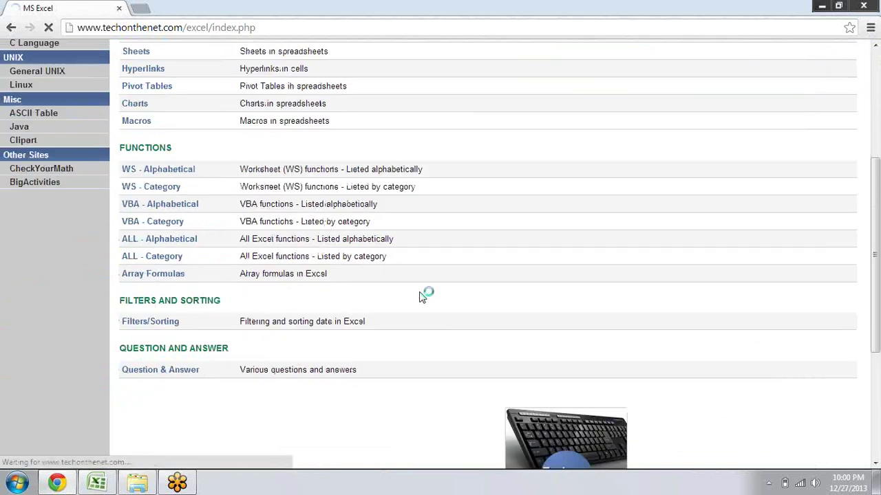
Step: Open the Array Formulas index and browse its SUM, COUNT and AVERAGE examples
{"action": "left_click", "coordinate": [171, 278]}
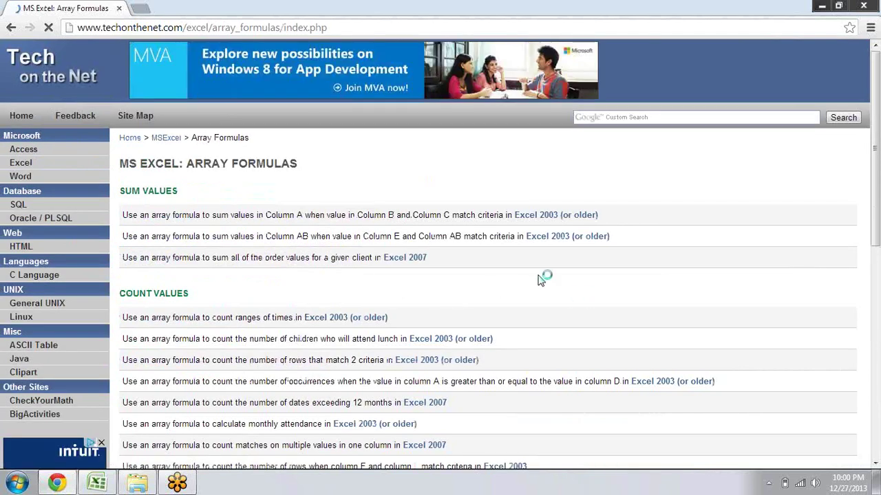
{"action": "scroll", "coordinate": [540, 279], "scroll_direction": "down", "scroll_amount": 1}
{"action": "scroll", "coordinate": [540, 279], "scroll_direction": "down", "scroll_amount": 2}
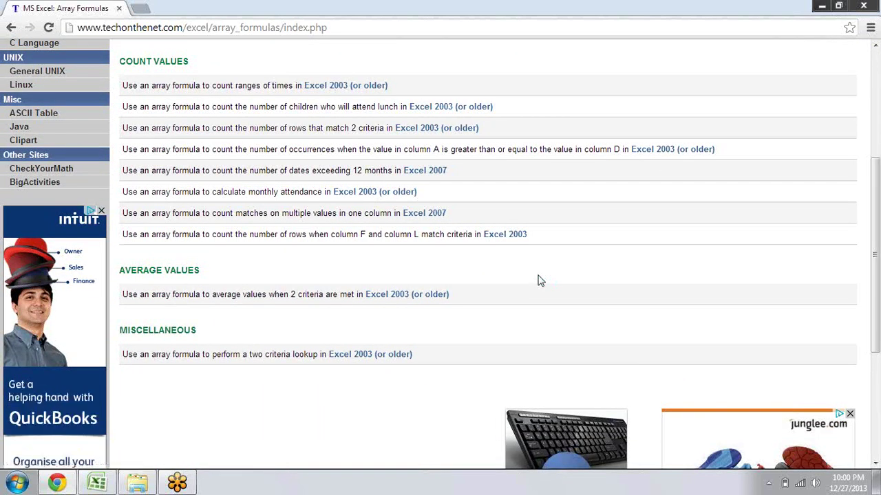
{"action": "scroll", "coordinate": [540, 280], "scroll_direction": "up", "scroll_amount": 1}
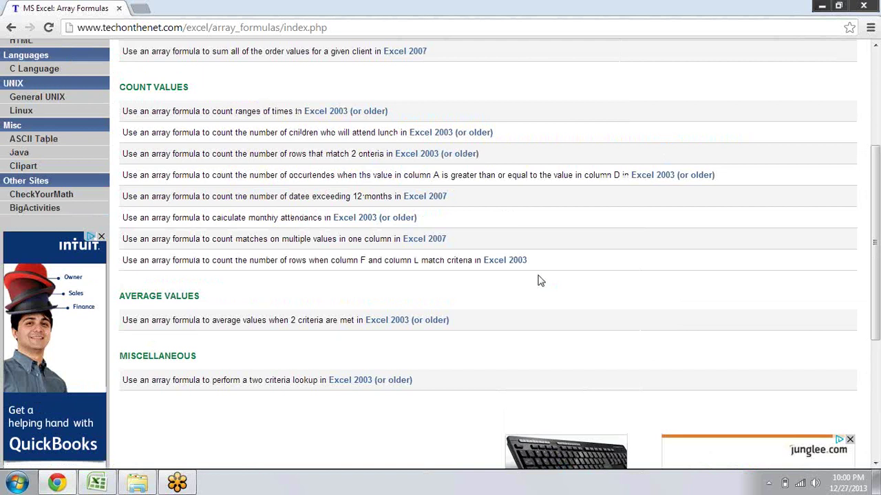
{"action": "scroll", "coordinate": [540, 280], "scroll_direction": "up", "scroll_amount": 2}
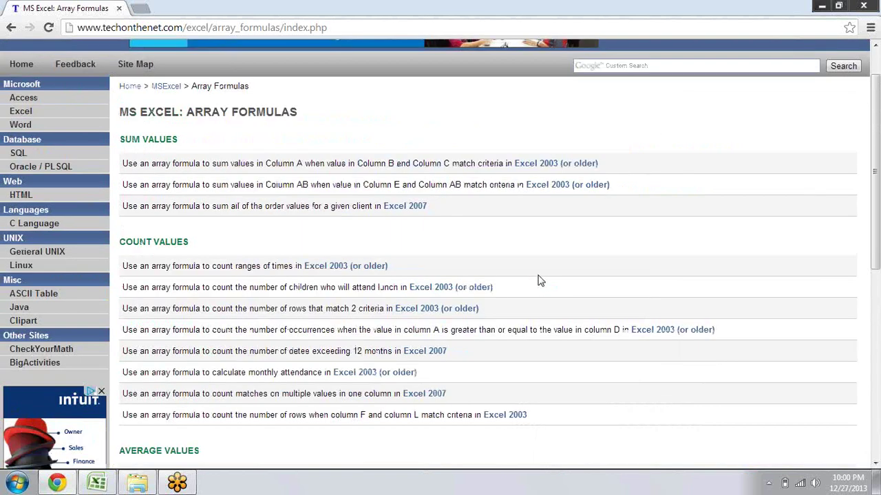
{"action": "scroll", "coordinate": [541, 280], "scroll_direction": "down", "scroll_amount": 1}
{"action": "scroll", "coordinate": [540, 280], "scroll_direction": "down", "scroll_amount": 2}
{"action": "scroll", "coordinate": [540, 280], "scroll_direction": "up", "scroll_amount": 1}
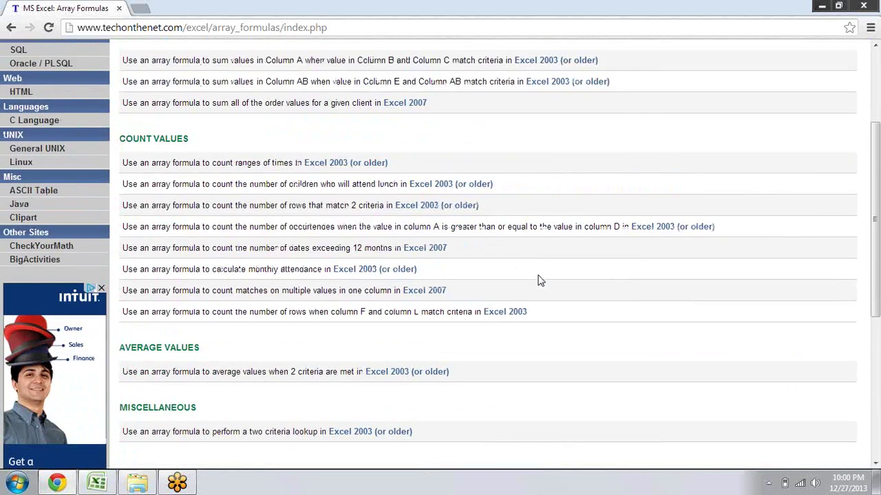
{"action": "scroll", "coordinate": [540, 280], "scroll_direction": "up", "scroll_amount": 1}
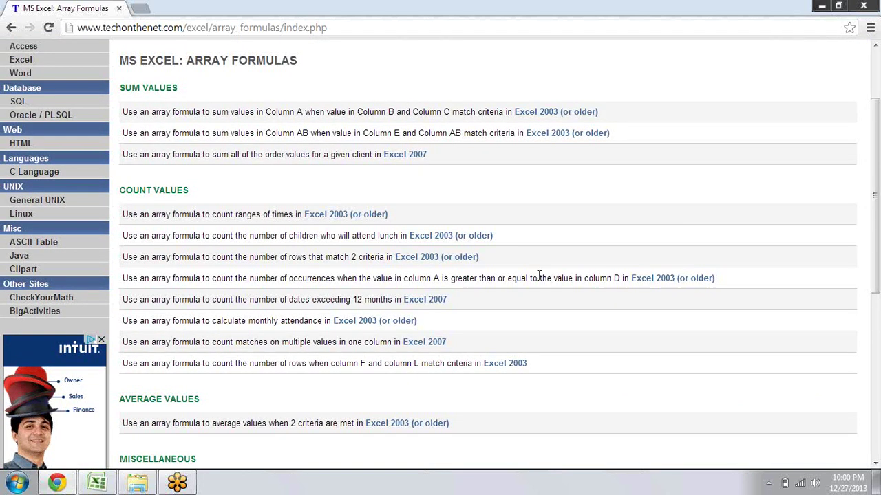
{"action": "left_click", "coordinate": [586, 116]}
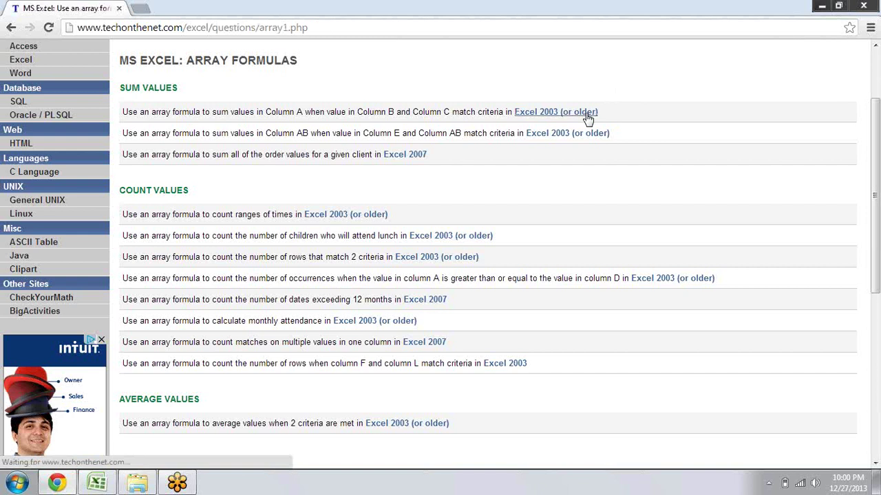
{"action": "scroll", "coordinate": [586, 118], "scroll_direction": "down", "scroll_amount": 1}
{"action": "scroll", "coordinate": [587, 118], "scroll_direction": "down", "scroll_amount": 1}
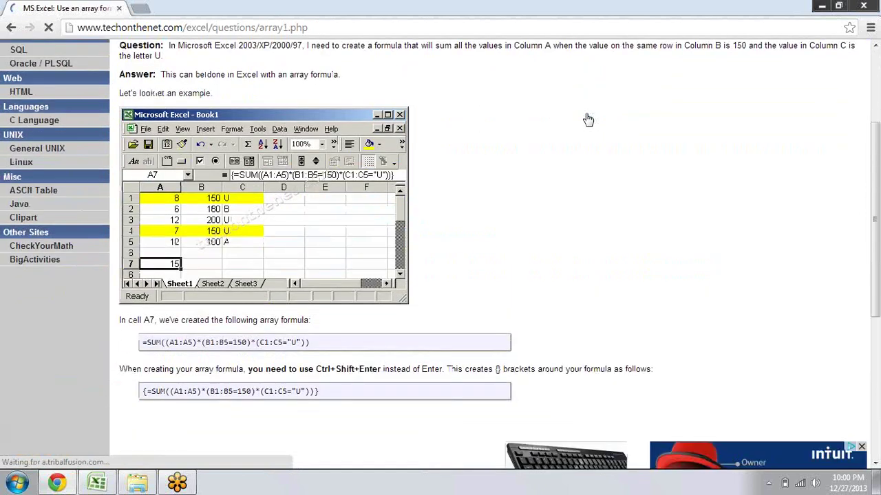
{"action": "scroll", "coordinate": [591, 117], "scroll_direction": "down", "scroll_amount": 1}
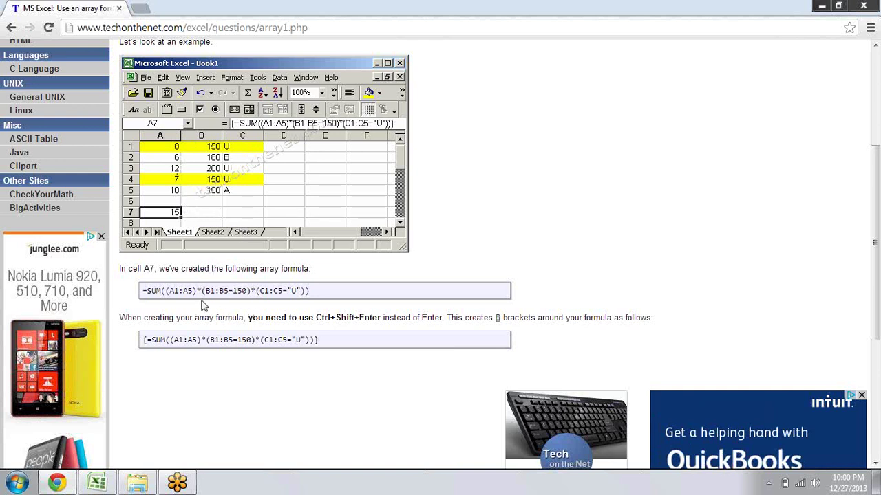
{"action": "left_click_drag", "start_coordinate": [194, 292], "coordinate": [169, 293]}
{"action": "left_click", "coordinate": [215, 292]}
{"action": "left_click_drag", "start_coordinate": [206, 291], "coordinate": [229, 292]}
{"action": "left_click", "coordinate": [202, 292]}
{"action": "double_click", "coordinate": [240, 291]}
{"action": "double_click", "coordinate": [295, 291]}
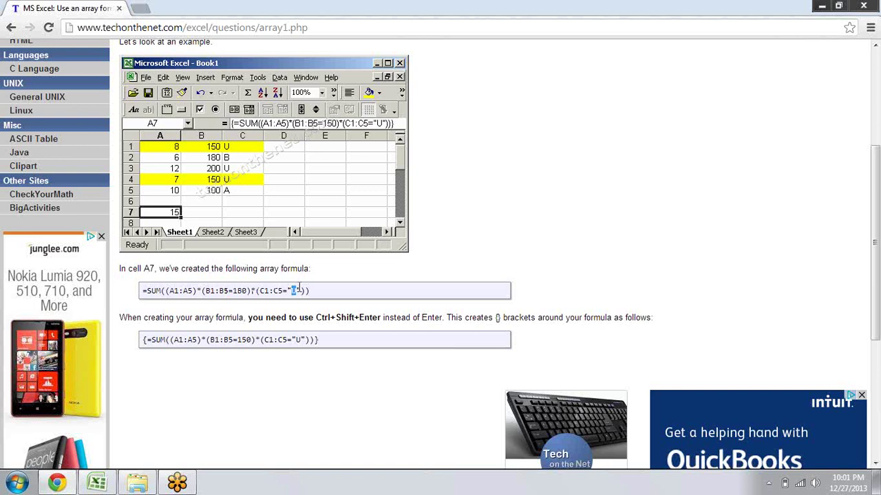
{"action": "double_click", "coordinate": [240, 291]}
{"action": "double_click", "coordinate": [296, 291]}
{"action": "double_click", "coordinate": [199, 290]}
{"action": "double_click", "coordinate": [252, 290]}
{"action": "left_click_drag", "start_coordinate": [233, 291], "coordinate": [242, 291]}
{"action": "left_click_drag", "start_coordinate": [278, 291], "coordinate": [310, 291]}
{"action": "left_click_drag", "start_coordinate": [236, 177], "coordinate": [229, 189]}
{"action": "left_click_drag", "start_coordinate": [161, 290], "coordinate": [332, 293]}
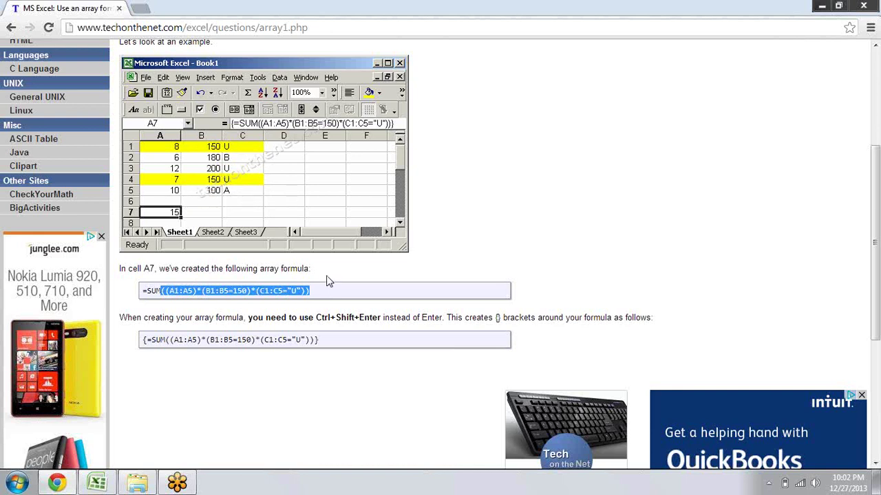
{"action": "left_click", "coordinate": [317, 278]}
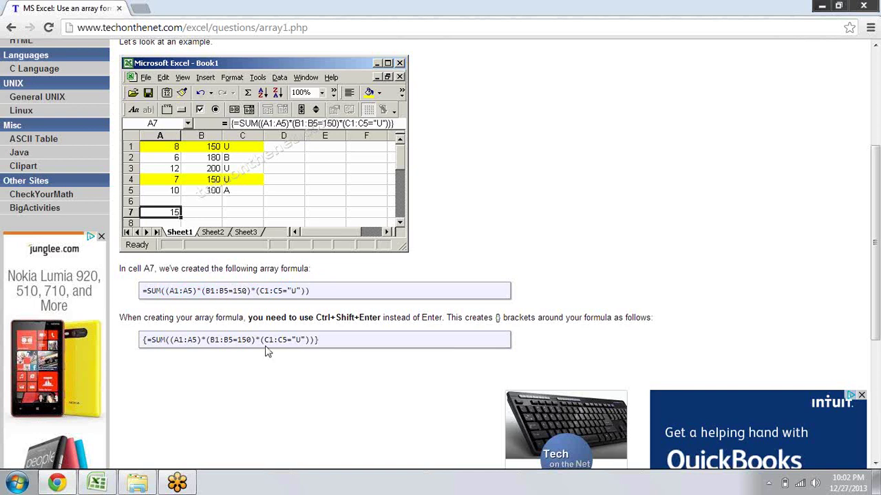
{"action": "key", "text": "alt+Left"}
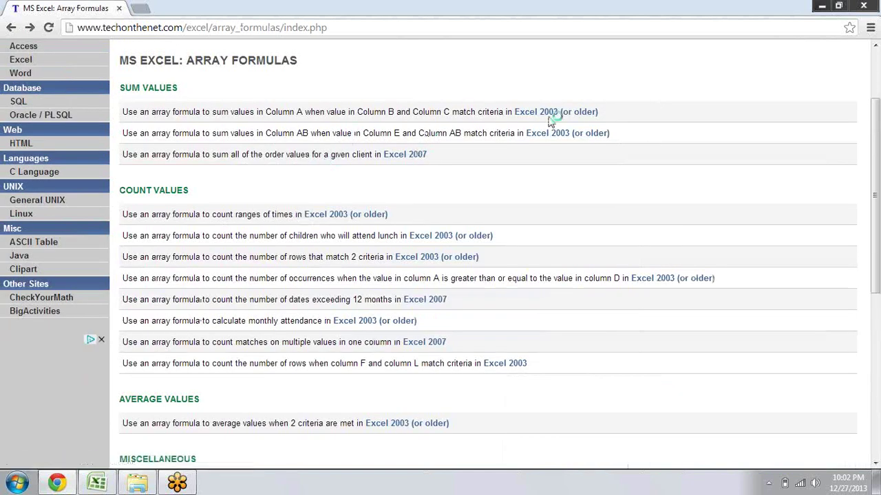
Step: Open the array5 example and highlight AB5:AB13 and criterion 2 in its SUM formula
{"action": "left_click", "coordinate": [547, 136]}
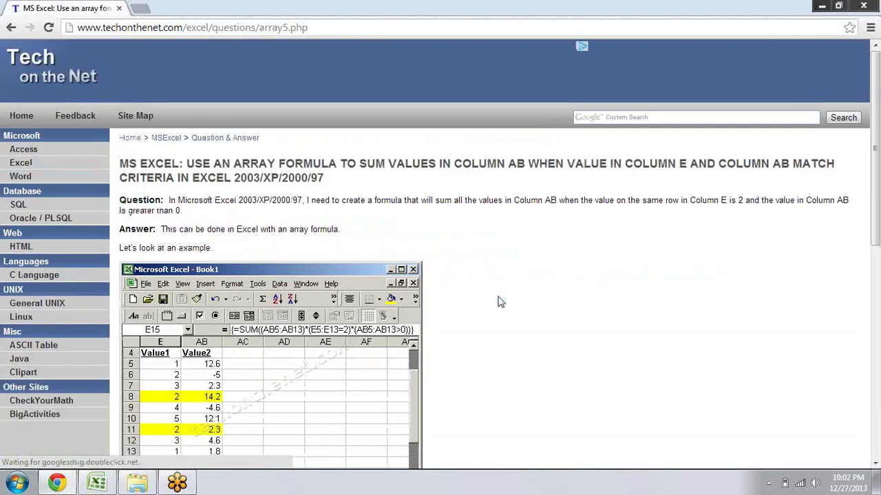
{"action": "scroll", "coordinate": [500, 301], "scroll_direction": "down", "scroll_amount": 1}
{"action": "scroll", "coordinate": [500, 301], "scroll_direction": "down", "scroll_amount": 3}
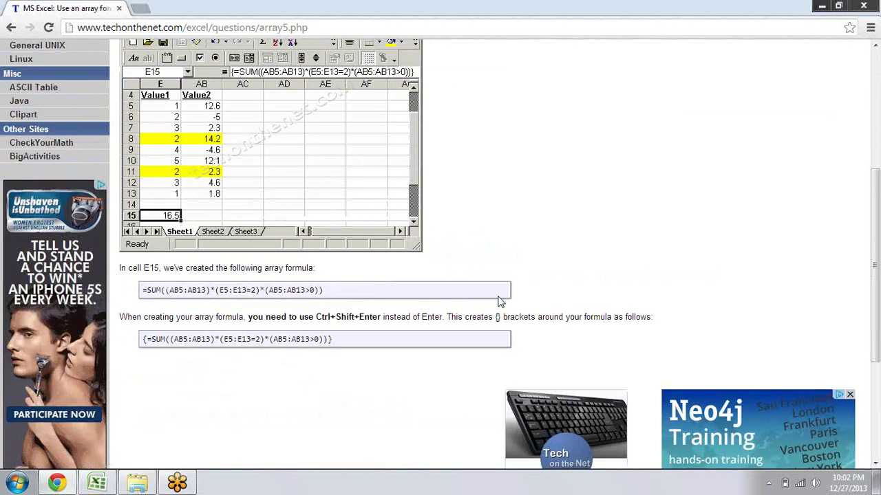
{"action": "scroll", "coordinate": [500, 302], "scroll_direction": "up", "scroll_amount": 1}
{"action": "scroll", "coordinate": [500, 301], "scroll_direction": "up", "scroll_amount": 1}
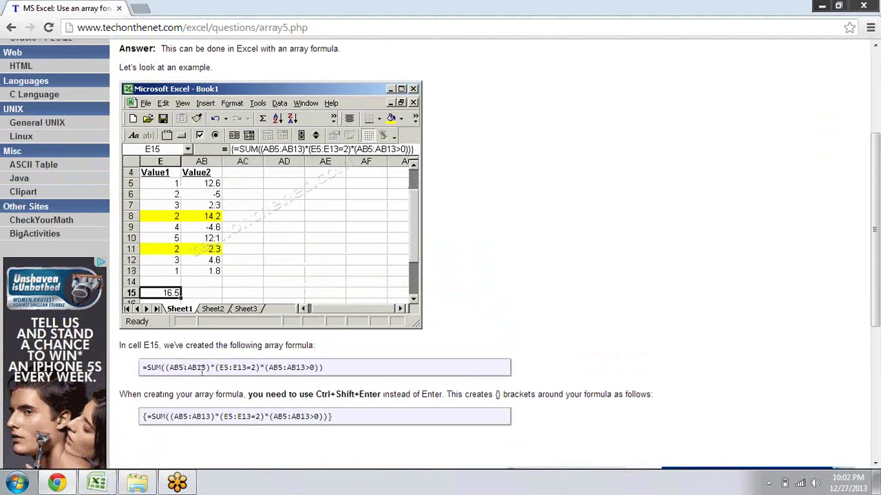
{"action": "left_click_drag", "start_coordinate": [173, 369], "coordinate": [205, 371]}
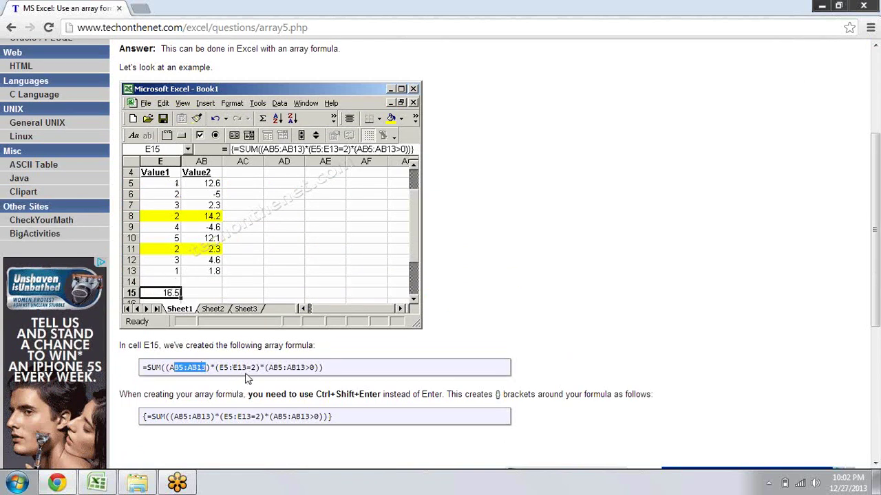
{"action": "left_click_drag", "start_coordinate": [251, 368], "coordinate": [257, 369]}
{"action": "scroll", "coordinate": [377, 339], "scroll_direction": "down", "scroll_amount": 1}
{"action": "scroll", "coordinate": [377, 339], "scroll_direction": "down", "scroll_amount": 2}
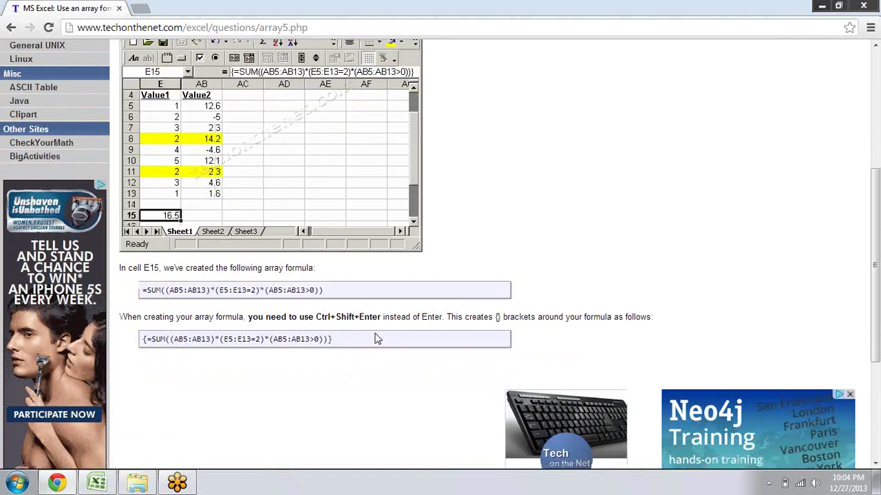
{"action": "scroll", "coordinate": [377, 339], "scroll_direction": "down", "scroll_amount": 1}
Step: Go back to the Array Formulas index and scroll down to the MISCELLANEOUS examples
{"action": "scroll", "coordinate": [375, 338], "scroll_direction": "down", "scroll_amount": 3}
{"action": "left_click", "coordinate": [380, 335]}
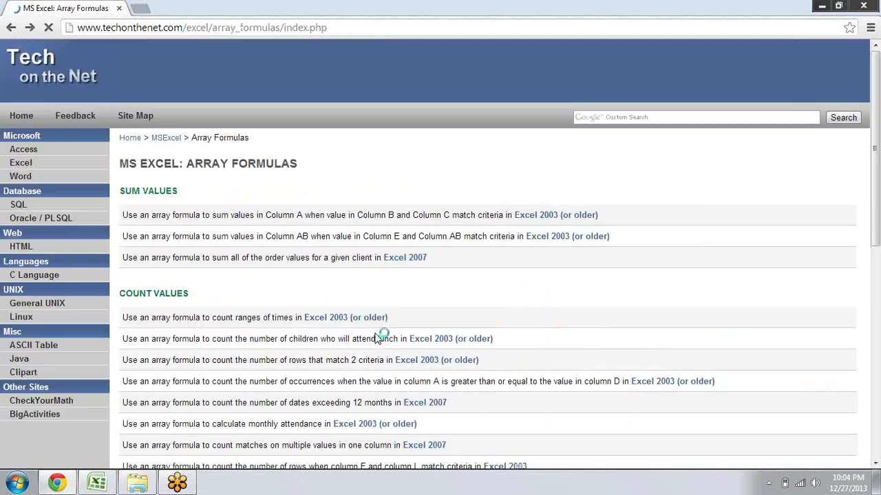
{"action": "scroll", "coordinate": [377, 338], "scroll_direction": "down", "scroll_amount": 2}
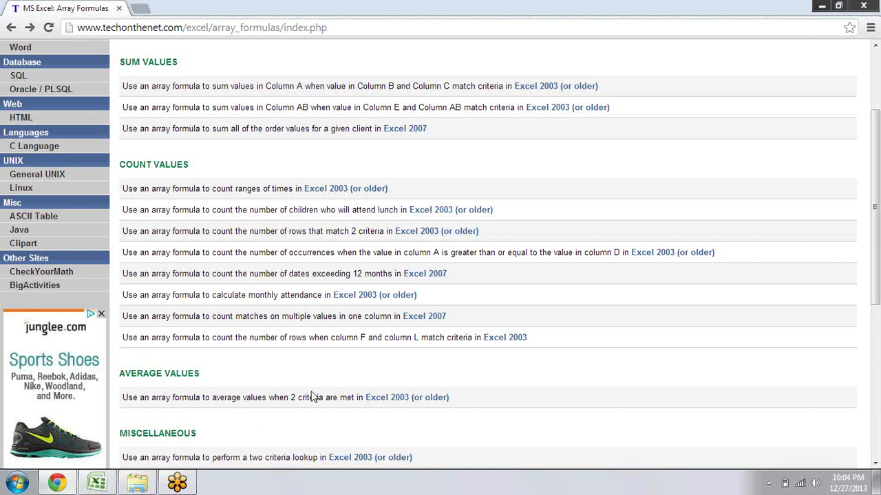
{"action": "scroll", "coordinate": [313, 397], "scroll_direction": "down", "scroll_amount": 1}
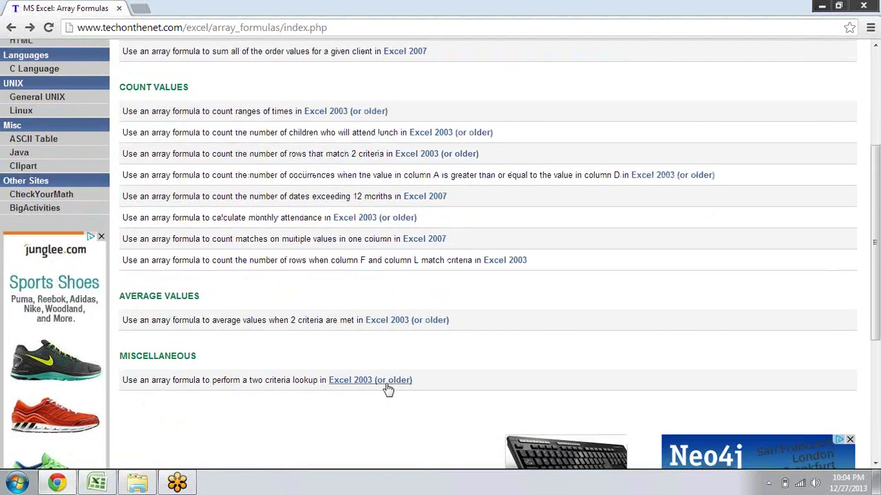
Step: Read through the two-criteria lookup example returning -161.8, then return to the index
{"action": "left_click", "coordinate": [387, 382]}
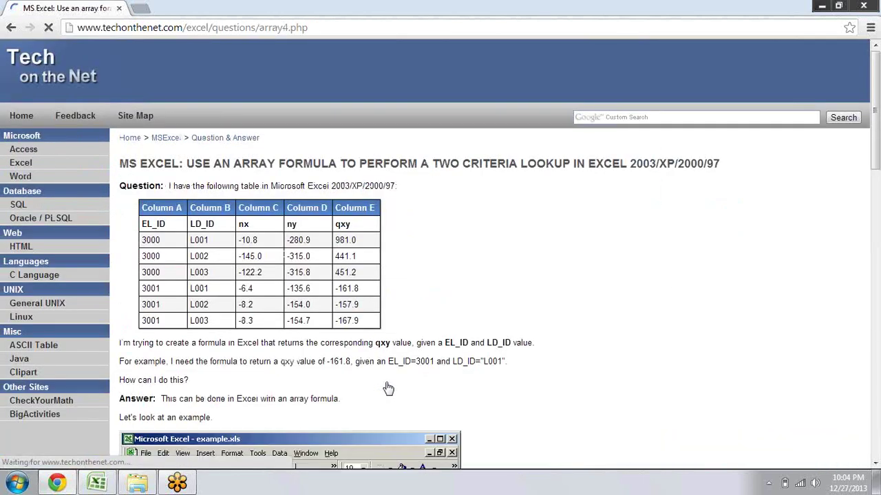
{"action": "scroll", "coordinate": [388, 389], "scroll_direction": "down", "scroll_amount": 1}
{"action": "scroll", "coordinate": [388, 388], "scroll_direction": "down", "scroll_amount": 2}
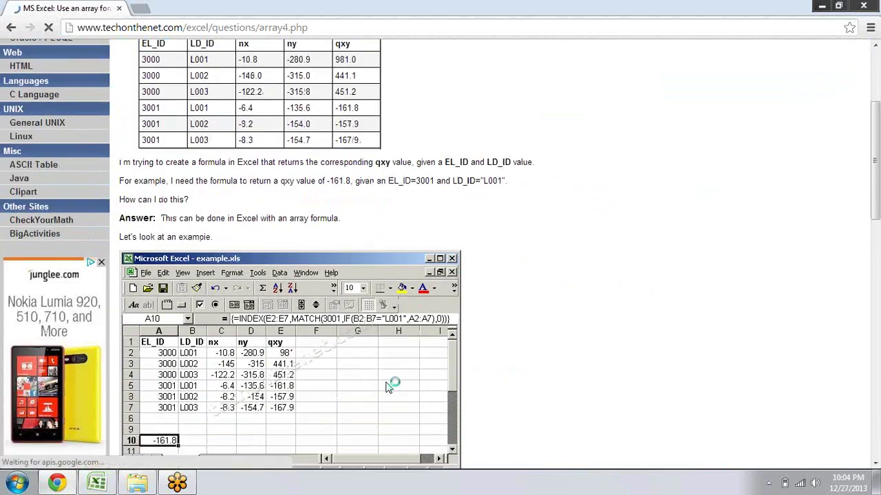
{"action": "scroll", "coordinate": [388, 385], "scroll_direction": "down", "scroll_amount": 4}
{"action": "scroll", "coordinate": [387, 387], "scroll_direction": "down", "scroll_amount": 4}
{"action": "scroll", "coordinate": [388, 387], "scroll_direction": "up", "scroll_amount": 1}
{"action": "scroll", "coordinate": [388, 387], "scroll_direction": "up", "scroll_amount": 4}
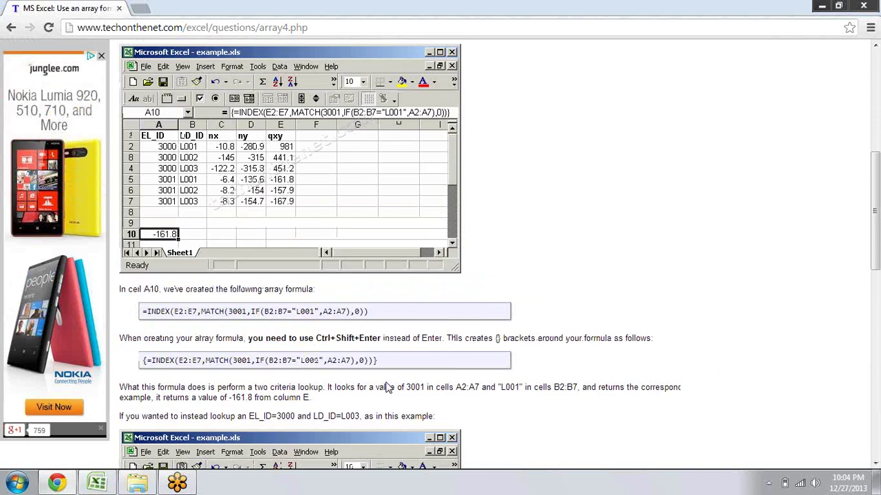
{"action": "scroll", "coordinate": [387, 389], "scroll_direction": "up", "scroll_amount": 2}
{"action": "scroll", "coordinate": [387, 389], "scroll_direction": "up", "scroll_amount": 4}
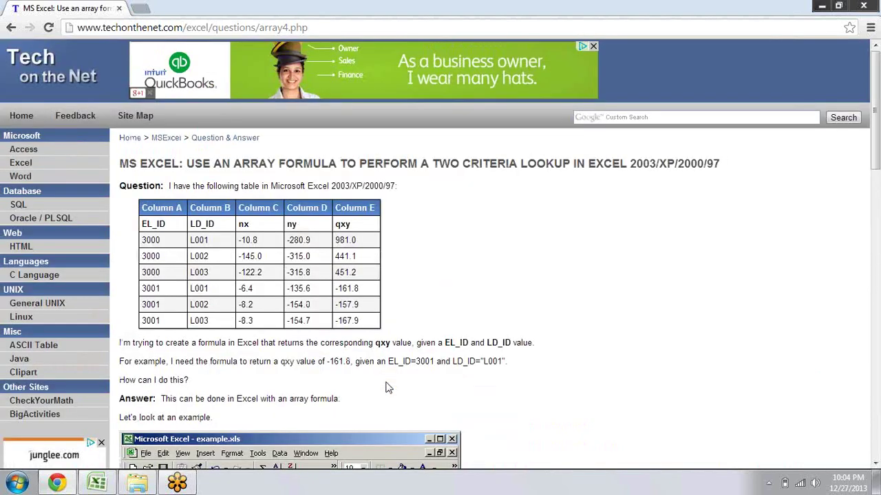
{"action": "scroll", "coordinate": [388, 389], "scroll_direction": "down", "scroll_amount": 1}
{"action": "scroll", "coordinate": [387, 388], "scroll_direction": "down", "scroll_amount": 1}
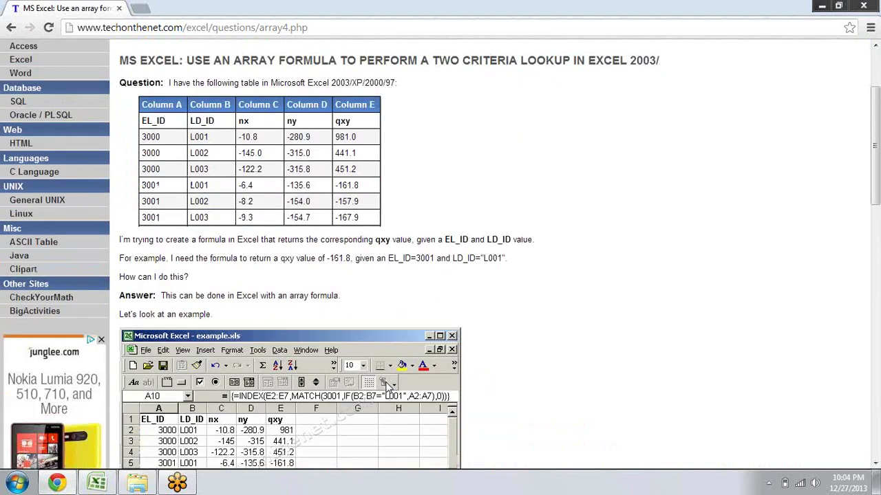
{"action": "scroll", "coordinate": [388, 388], "scroll_direction": "down", "scroll_amount": 3}
{"action": "scroll", "coordinate": [387, 387], "scroll_direction": "down", "scroll_amount": 3}
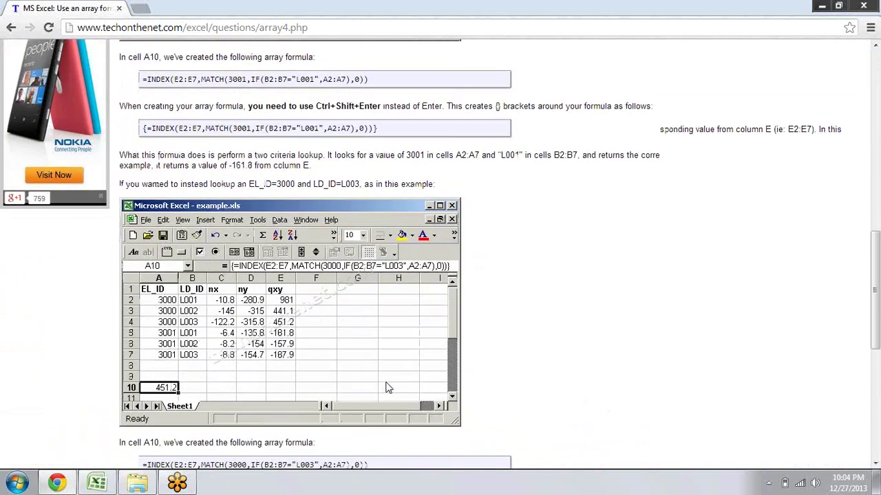
{"action": "scroll", "coordinate": [387, 384], "scroll_direction": "down", "scroll_amount": 3}
{"action": "scroll", "coordinate": [387, 384], "scroll_direction": "up", "scroll_amount": 2}
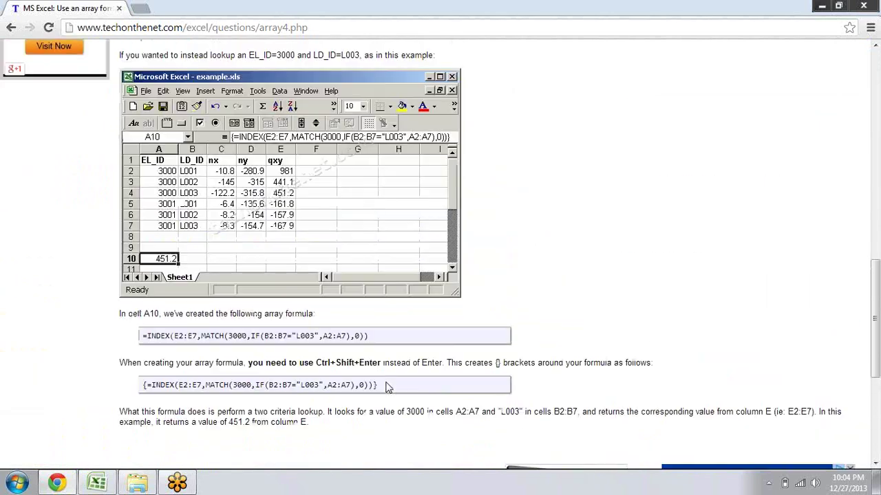
{"action": "scroll", "coordinate": [387, 386], "scroll_direction": "up", "scroll_amount": 3}
{"action": "scroll", "coordinate": [387, 389], "scroll_direction": "up", "scroll_amount": 5}
{"action": "scroll", "coordinate": [388, 389], "scroll_direction": "up", "scroll_amount": 1}
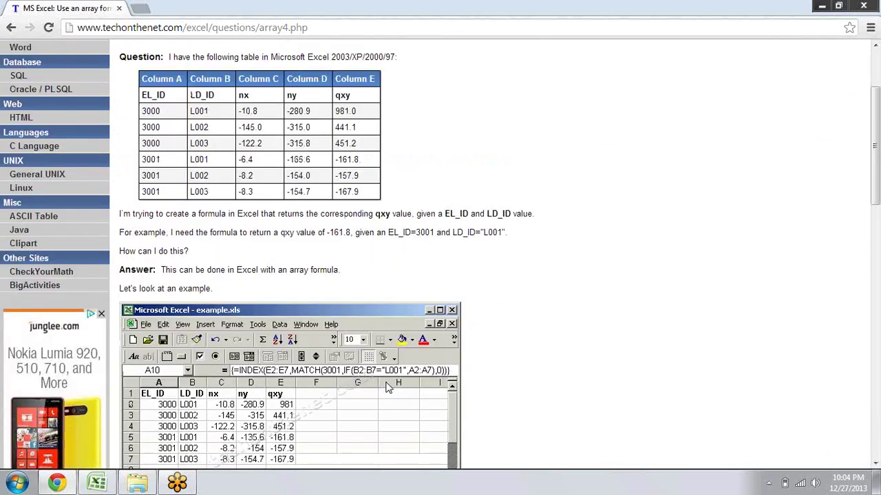
{"action": "key", "text": "alt+Left"}
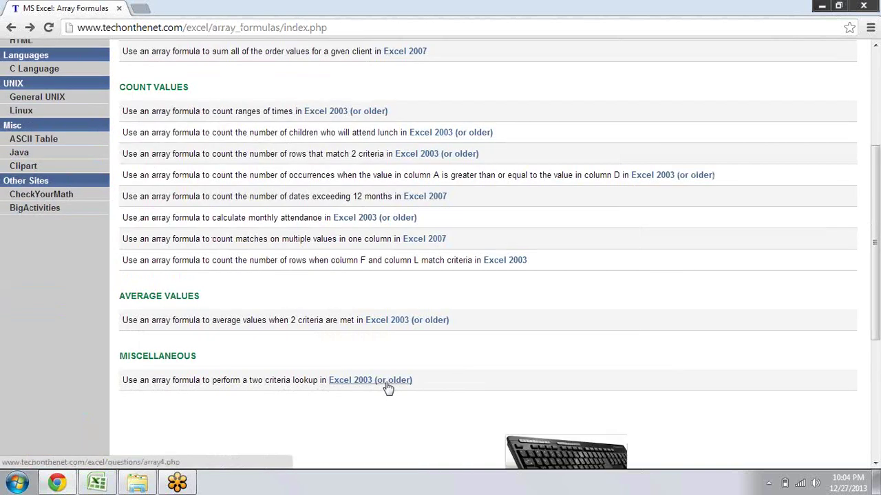